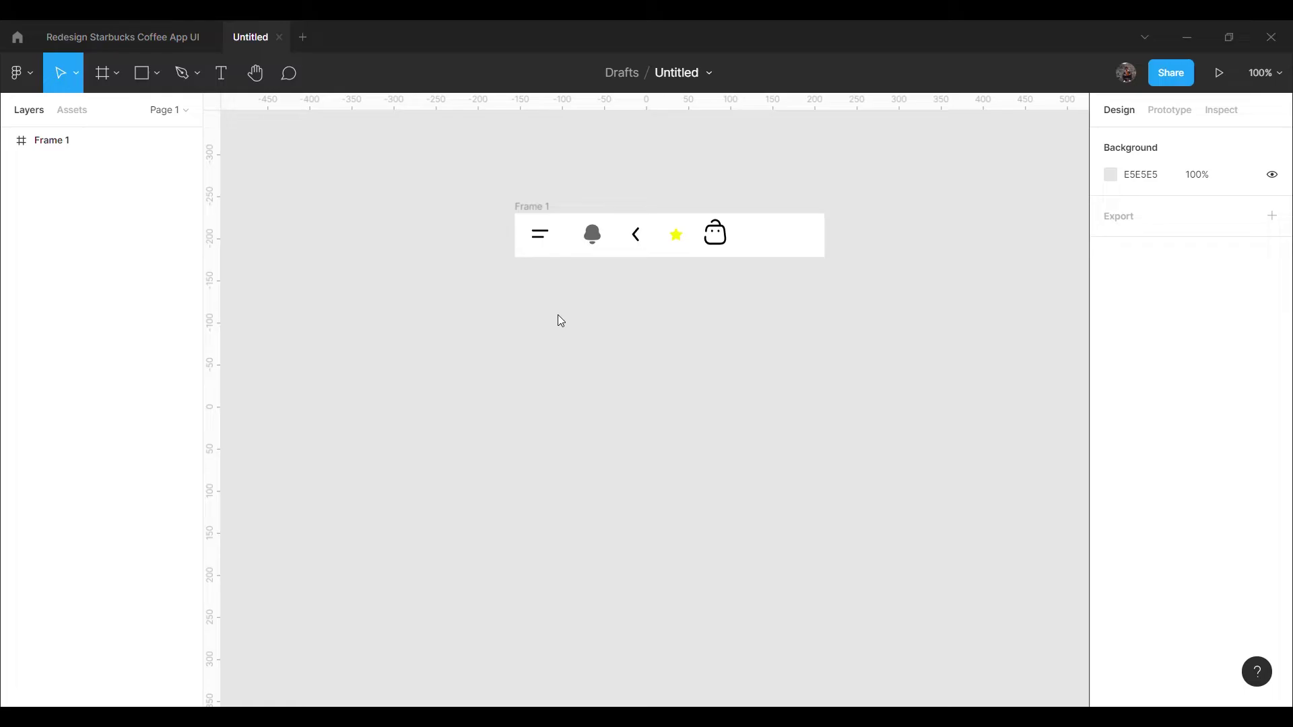
Create an iPhone 13 mini (375×812) frame and move it beside Frame 1
{"action": "scroll", "coordinate": [554, 425], "scroll_direction": "down", "scroll_amount": 1}
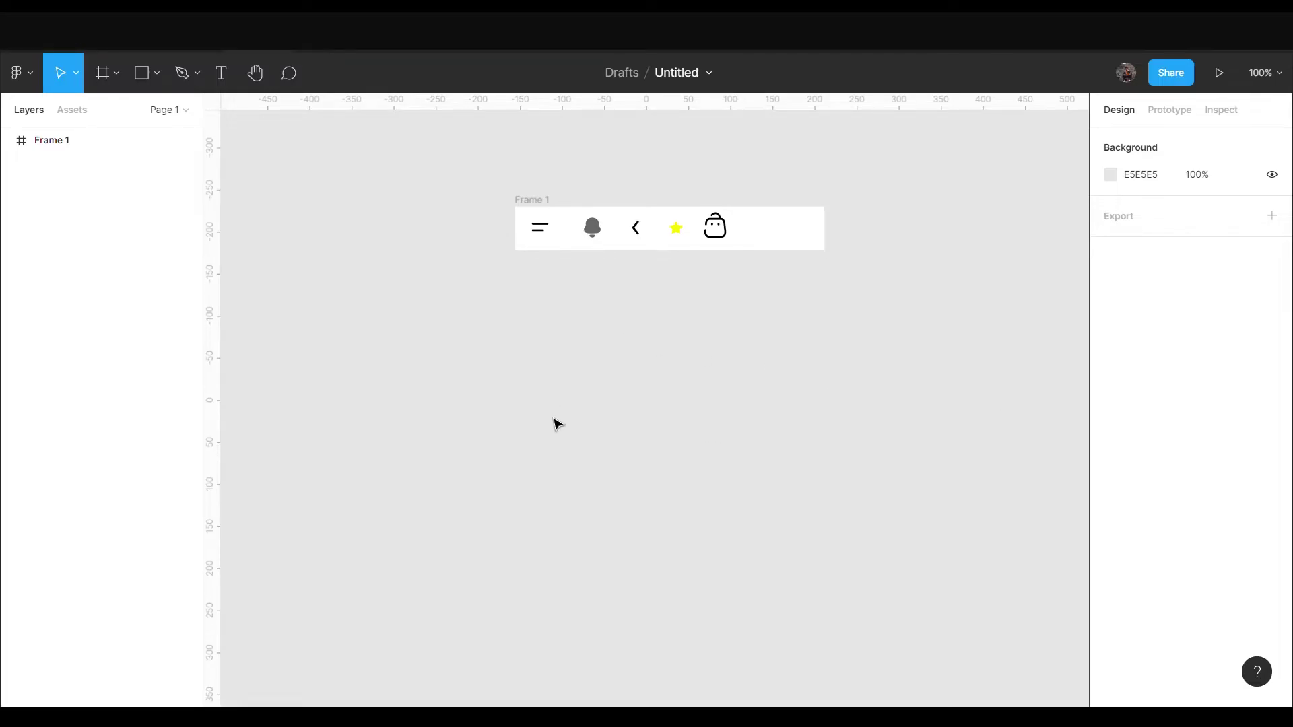
{"action": "scroll", "coordinate": [465, 398], "scroll_direction": "down", "scroll_amount": 1}
{"action": "left_click", "coordinate": [116, 72]}
{"action": "left_click", "coordinate": [94, 112]}
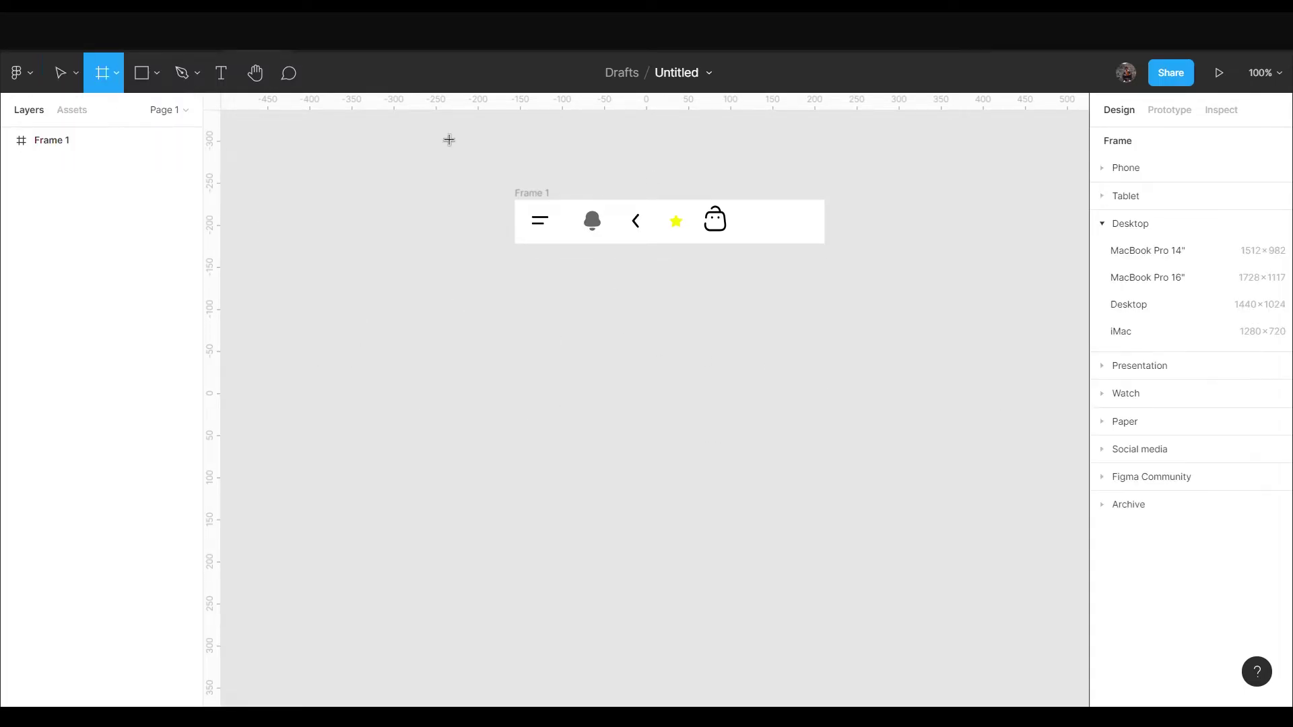
{"action": "left_click", "coordinate": [1135, 168]}
{"action": "left_click", "coordinate": [1155, 248]}
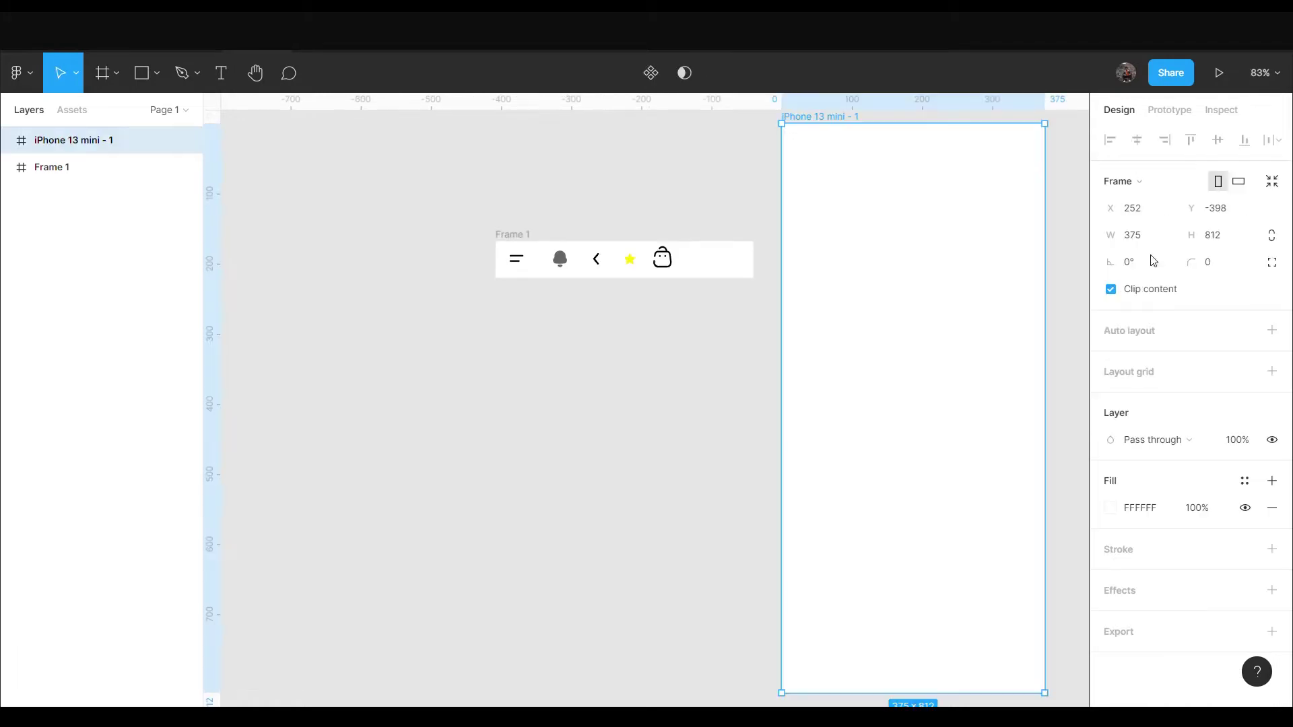
{"action": "left_click", "coordinate": [745, 448]}
{"action": "mouse_move", "coordinate": [900, 424]}
{"action": "left_mouse_down"}
{"action": "mouse_move", "coordinate": [819, 660]}
{"action": "mouse_move", "coordinate": [599, 448]}
{"action": "left_mouse_up"}
{"action": "scroll", "coordinate": [818, 660], "scroll_direction": "down", "scroll_amount": 3}
Round the corners of the iPhone 13 mini frame
{"action": "left_click", "coordinate": [872, 393]}
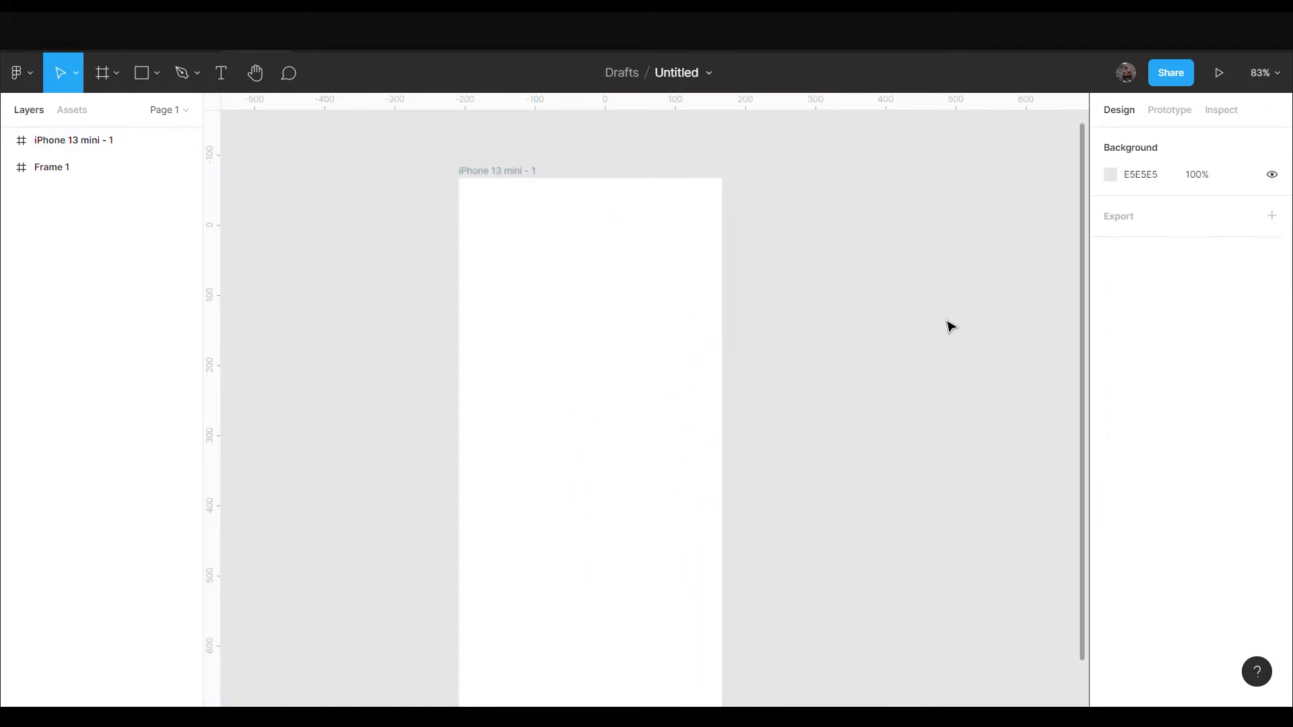
{"action": "left_click", "coordinate": [708, 388]}
{"action": "type", "text": "40"}
{"action": "key", "text": "Return"}
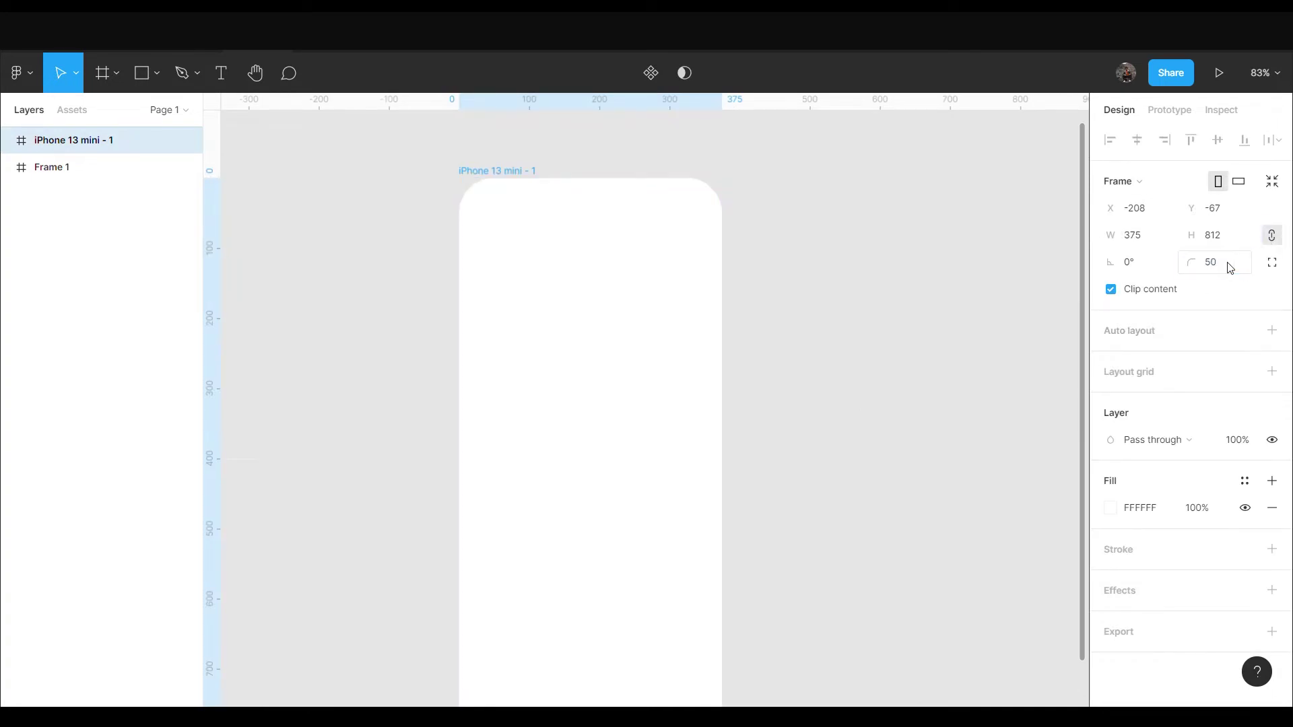
{"action": "left_click", "coordinate": [823, 317]}
{"action": "scroll", "coordinate": [1024, 455], "scroll_direction": "down", "scroll_amount": 2}
{"action": "scroll", "coordinate": [984, 432], "scroll_direction": "up", "scroll_amount": 2}
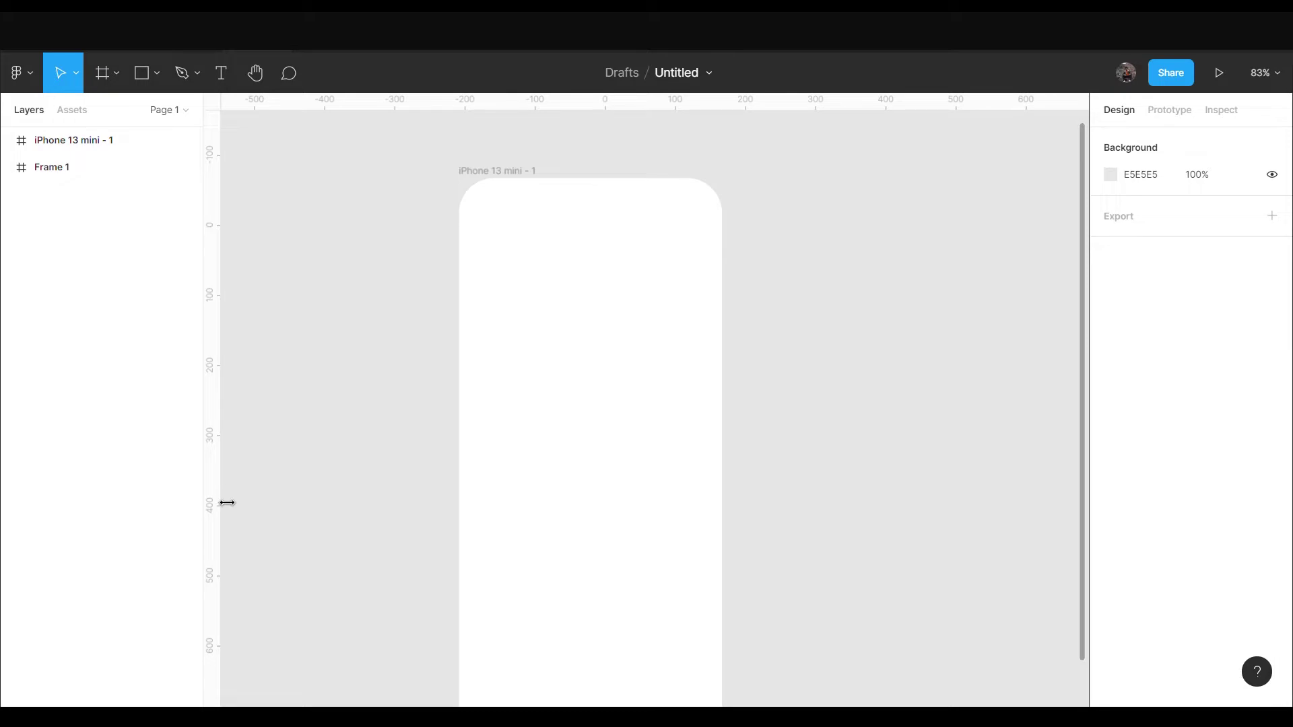
Add vertical guides at the phone frame's left and right margins
{"action": "left_click_drag", "start_coordinate": [227, 503], "coordinate": [496, 506]}
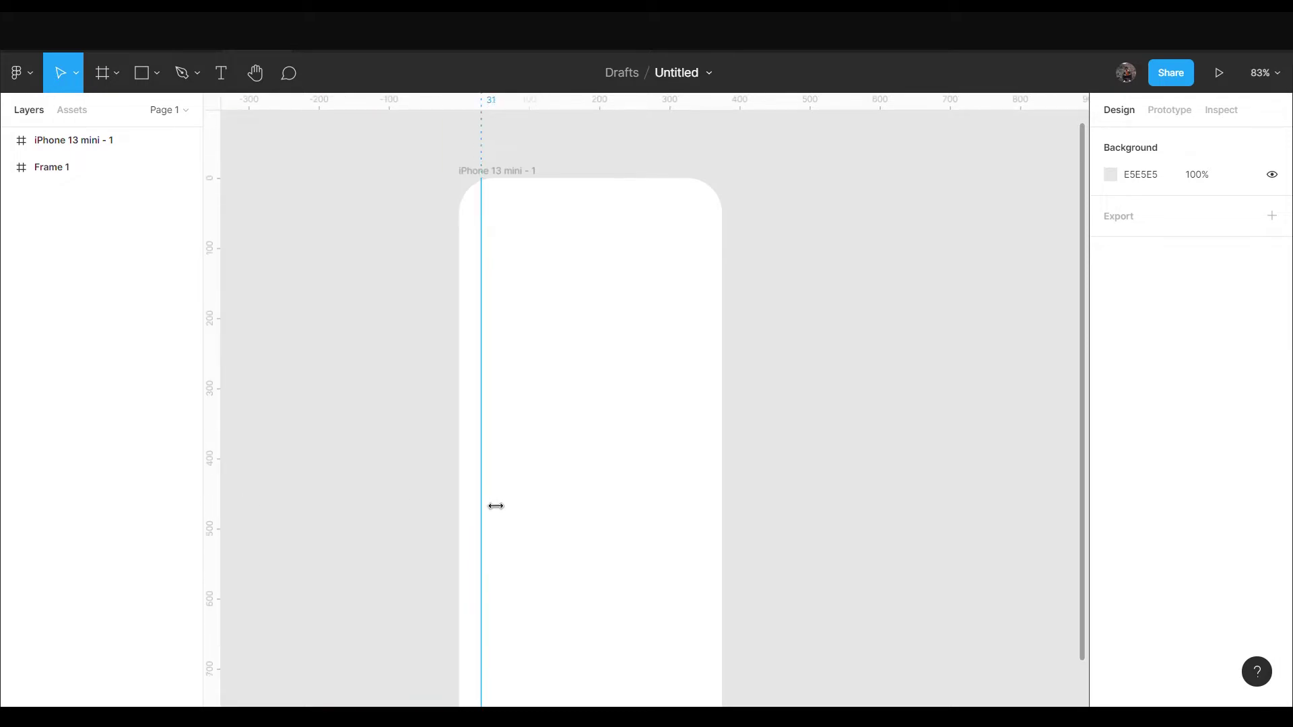
{"action": "left_click", "coordinate": [249, 490]}
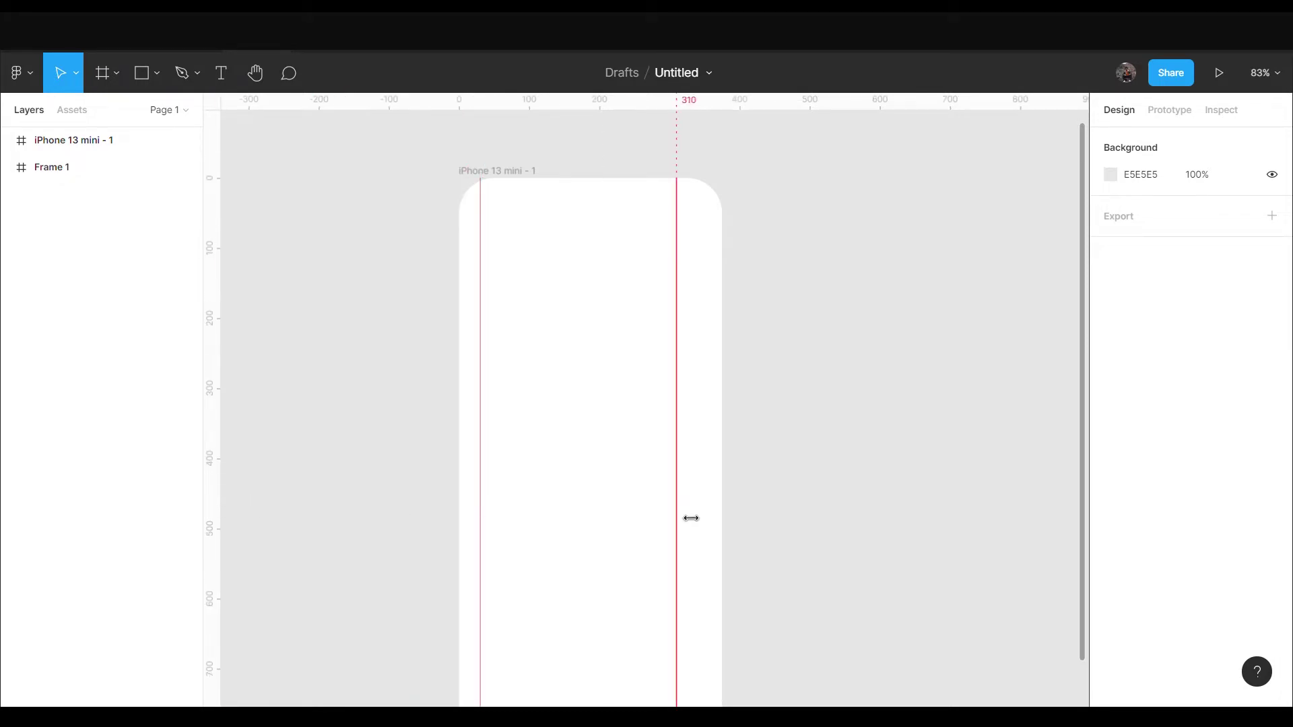
{"action": "left_click_drag", "start_coordinate": [225, 516], "coordinate": [713, 519]}
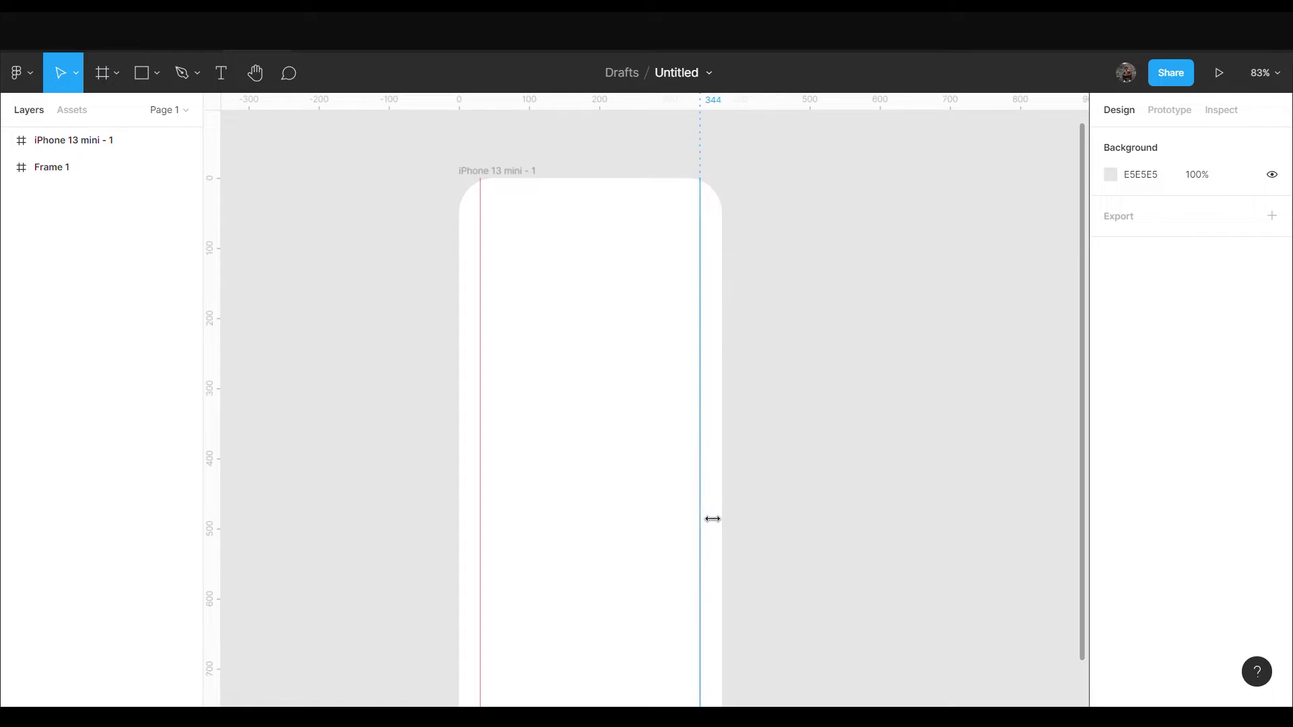
{"action": "left_click", "coordinate": [927, 441]}
{"action": "scroll", "coordinate": [911, 434], "scroll_direction": "down", "scroll_amount": 1}
{"action": "scroll", "coordinate": [911, 435], "scroll_direction": "up", "scroll_amount": 5}
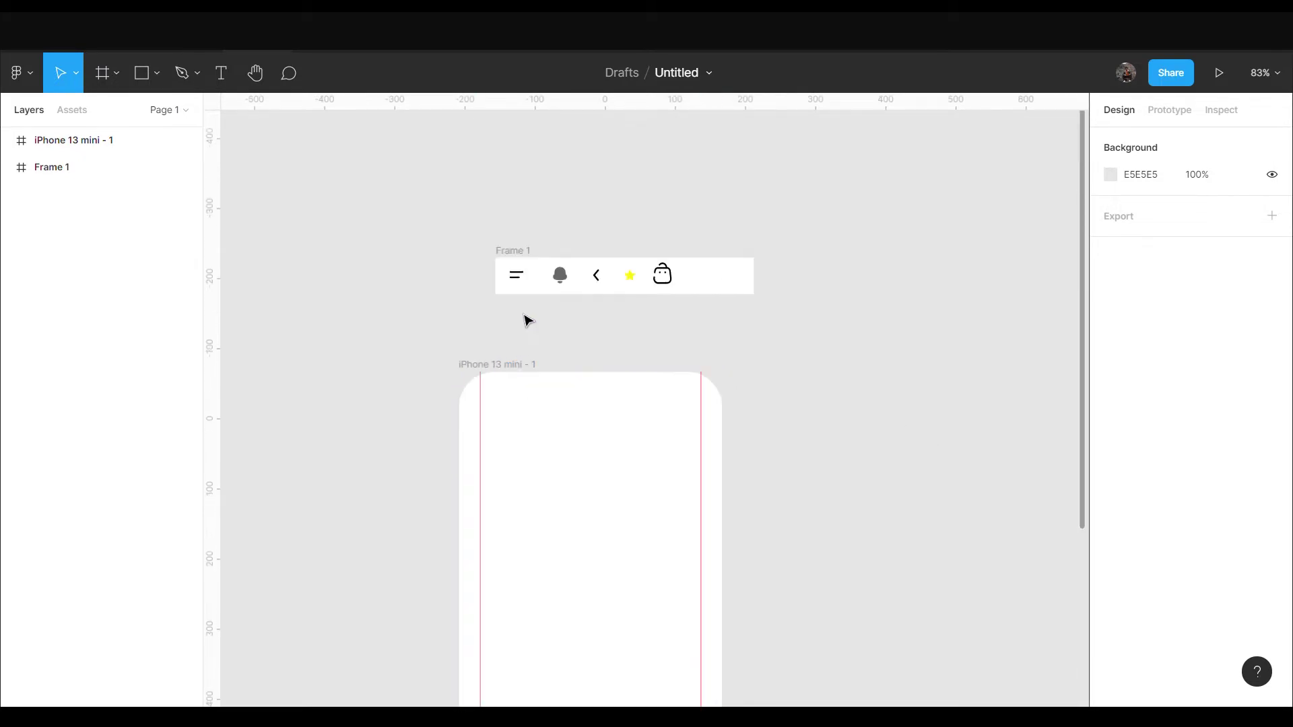
Place copies of the menu and bell icons at the phone frame's top-left and top-right corners
{"action": "left_click", "coordinate": [517, 275]}
{"action": "key", "text": "ctrl+d"}
{"action": "mouse_move", "coordinate": [516, 276]}
{"action": "left_mouse_down"}
{"action": "mouse_move", "coordinate": [514, 404]}
{"action": "mouse_move", "coordinate": [499, 425]}
{"action": "left_mouse_up"}
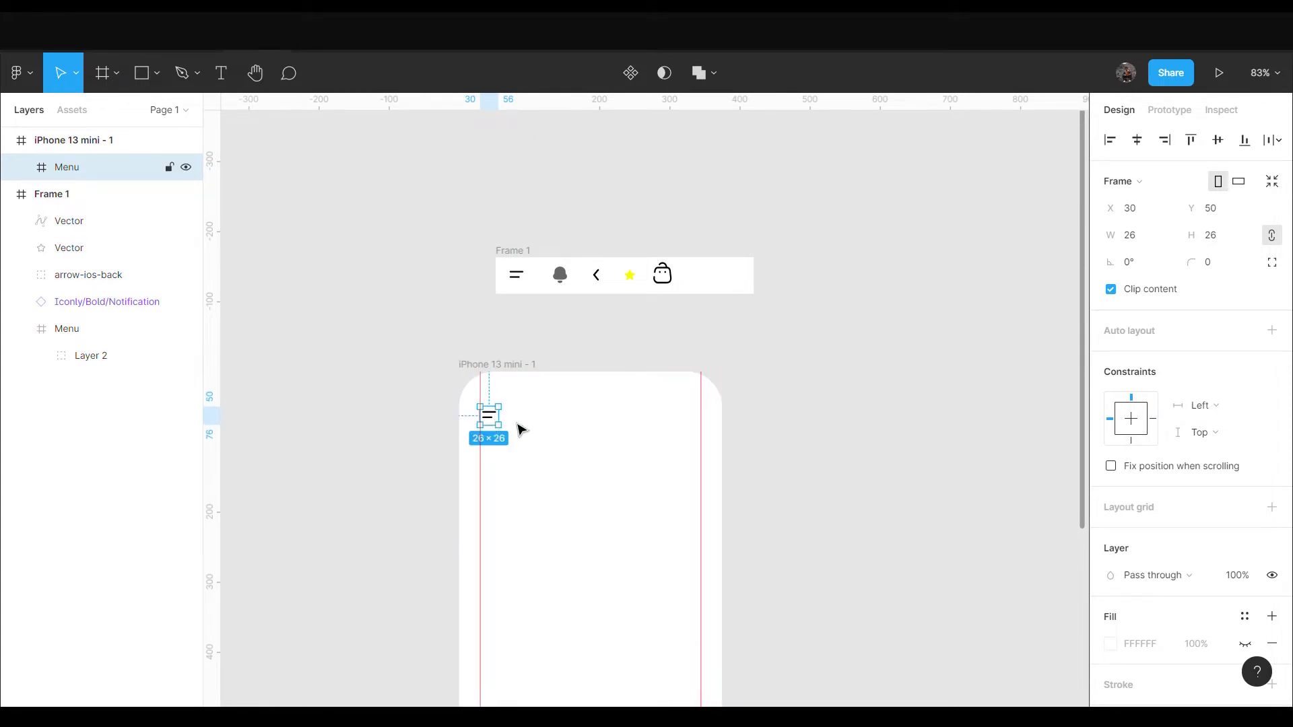
{"action": "left_click", "coordinate": [574, 297]}
{"action": "key", "text": "ctrl+d"}
{"action": "mouse_move", "coordinate": [571, 288]}
{"action": "left_mouse_down"}
{"action": "mouse_move", "coordinate": [672, 433]}
{"action": "mouse_move", "coordinate": [696, 424]}
{"action": "left_mouse_up"}
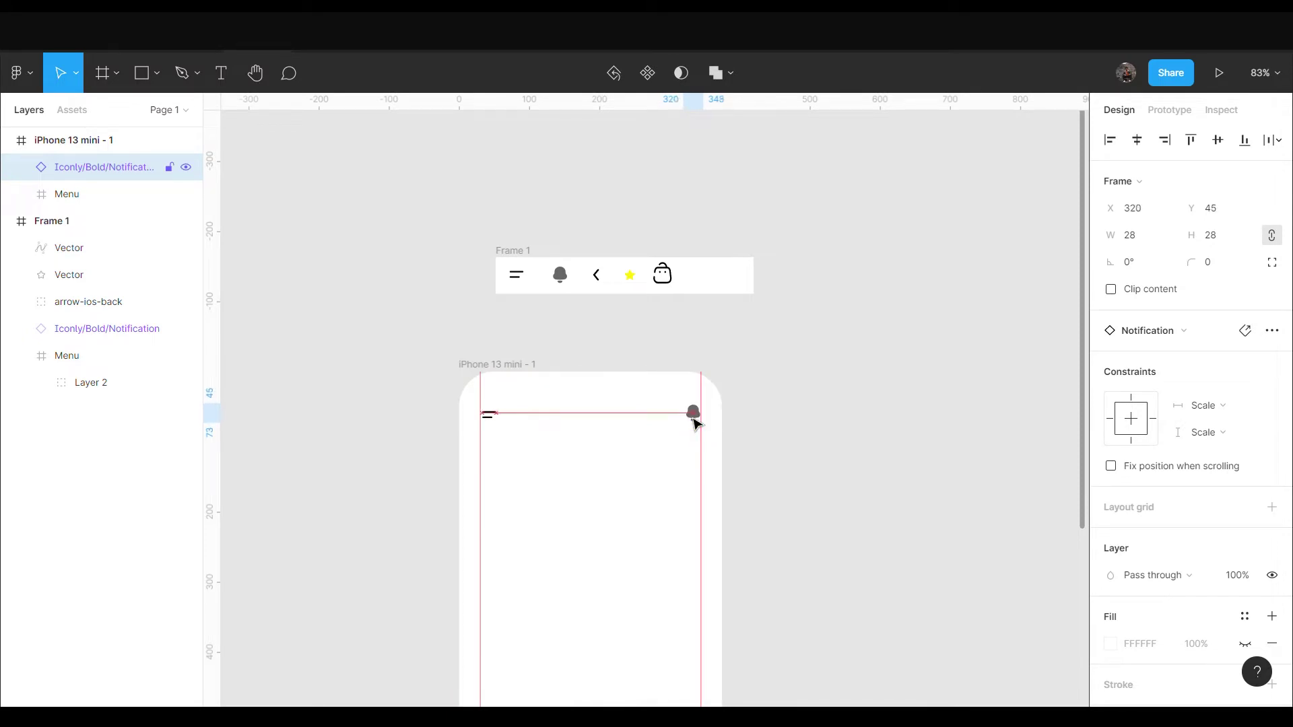
{"action": "left_click", "coordinate": [759, 396]}
{"action": "scroll", "coordinate": [760, 395], "scroll_direction": "down", "scroll_amount": 3}
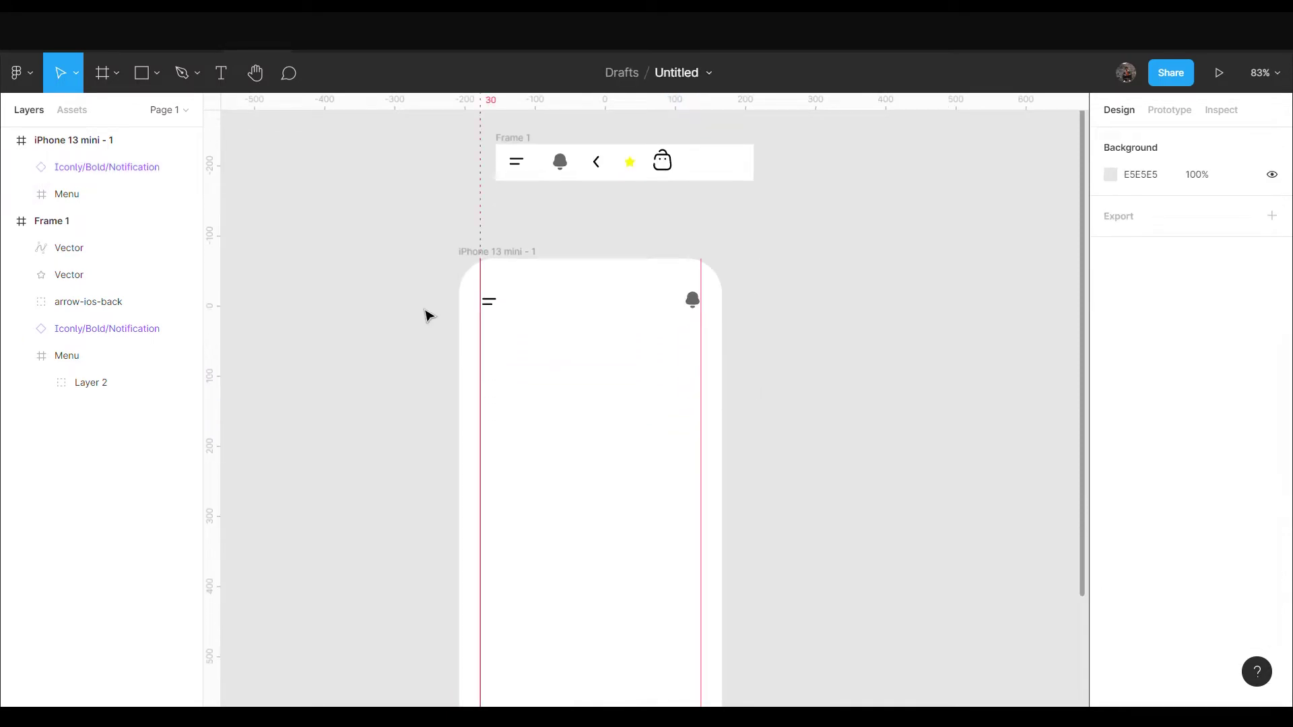
Add a "Good Morning !" text at font size 16
{"action": "key", "text": "t"}
{"action": "left_click", "coordinate": [278, 237]}
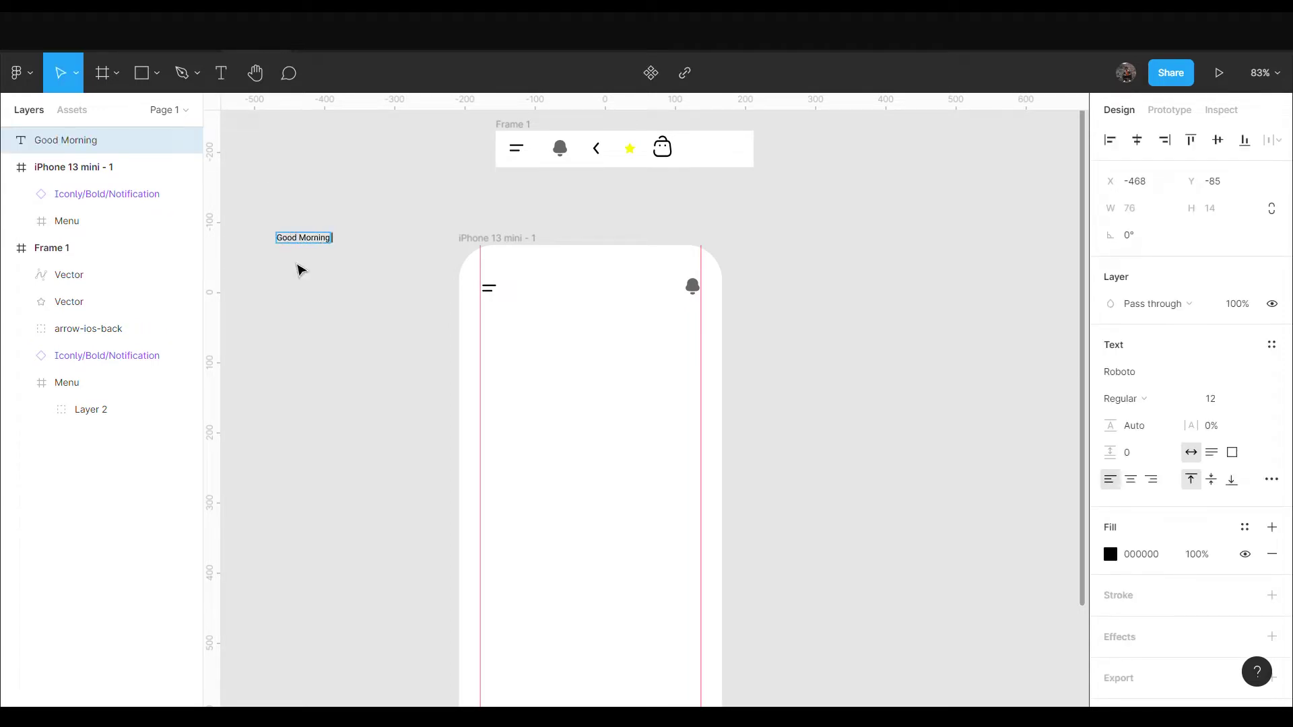
{"action": "key", "text": "Escape"}
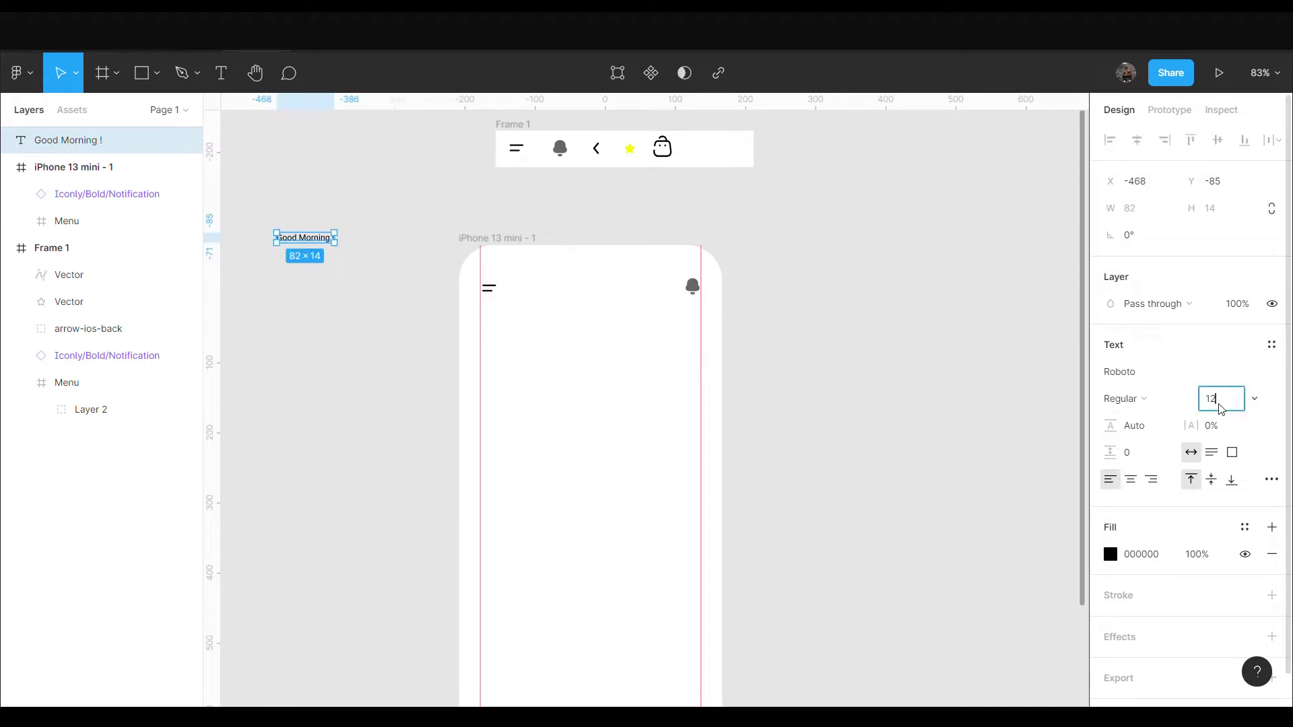
{"action": "type", "text": "16"}
{"action": "key", "text": "Return"}
Set the greeting's font to Gilroy-SemiBold
{"action": "left_click", "coordinate": [1167, 380]}
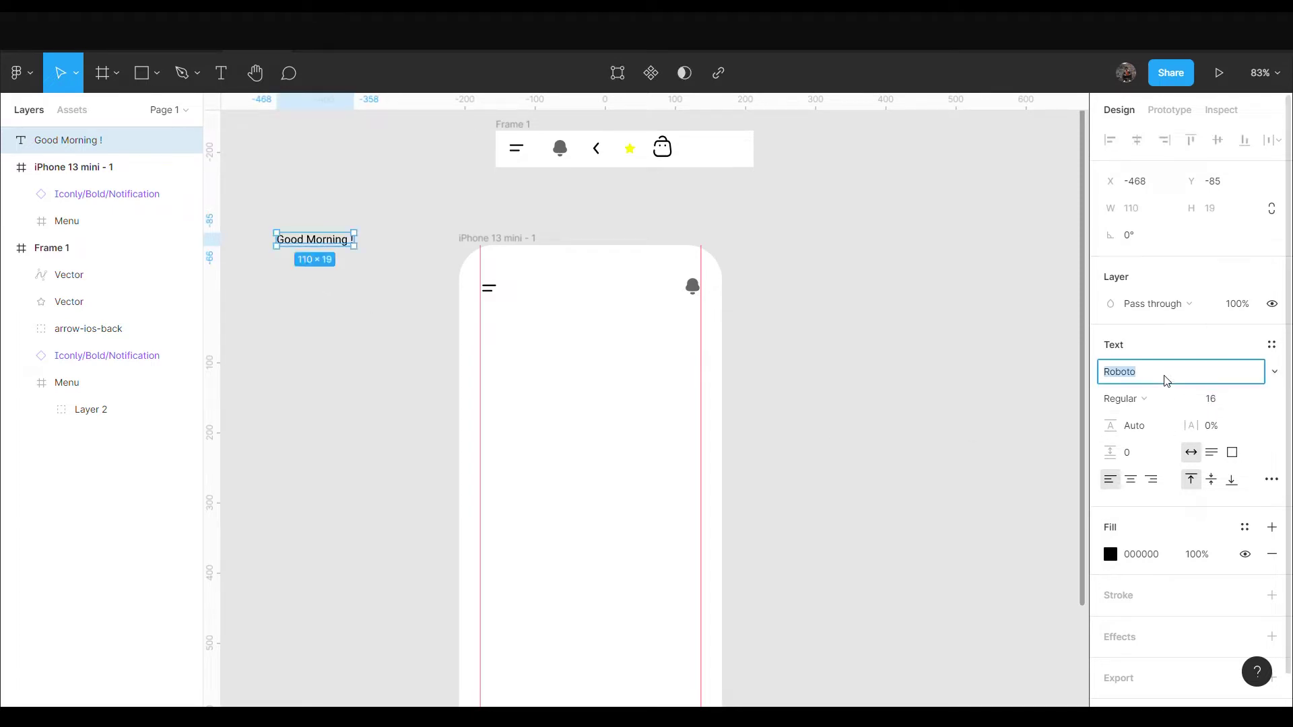
{"action": "key", "text": "Return"}
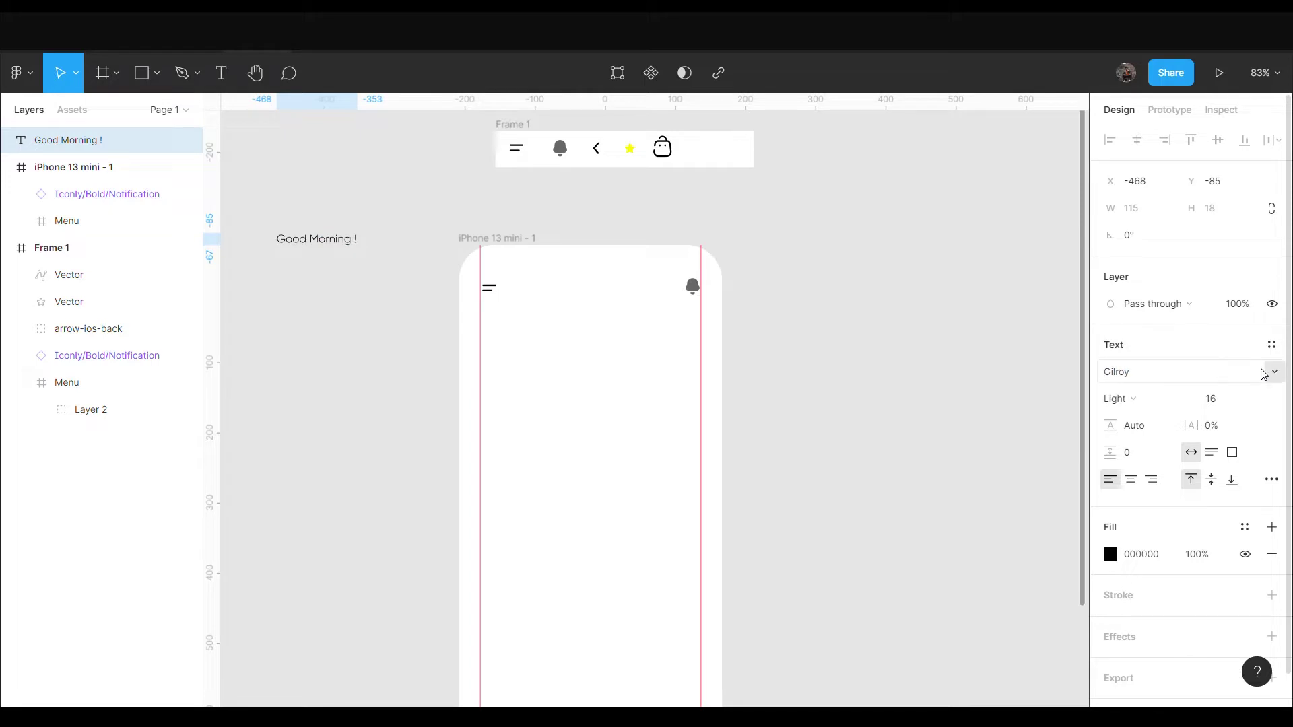
{"action": "left_click", "coordinate": [1274, 371]}
{"action": "scroll", "coordinate": [1168, 441], "scroll_direction": "down", "scroll_amount": 2}
{"action": "left_click", "coordinate": [1165, 470]}
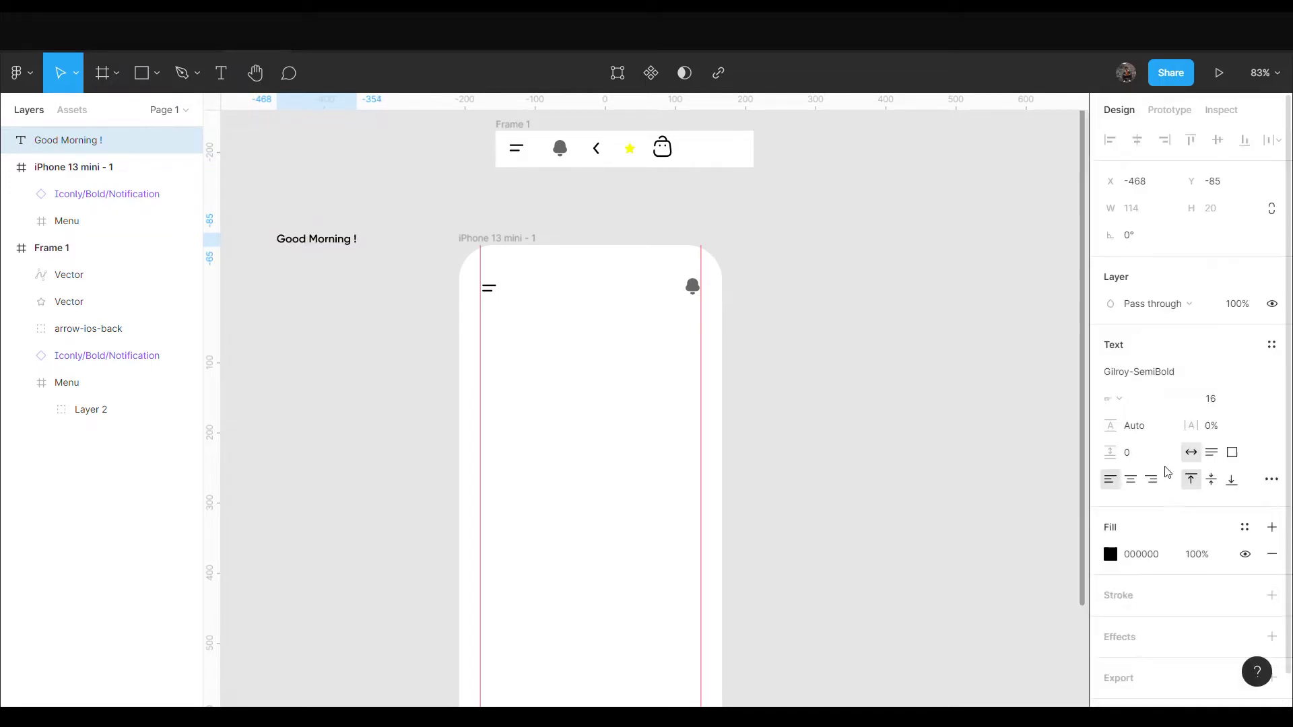
{"action": "left_click", "coordinate": [974, 439]}
{"action": "left_click", "coordinate": [314, 252]}
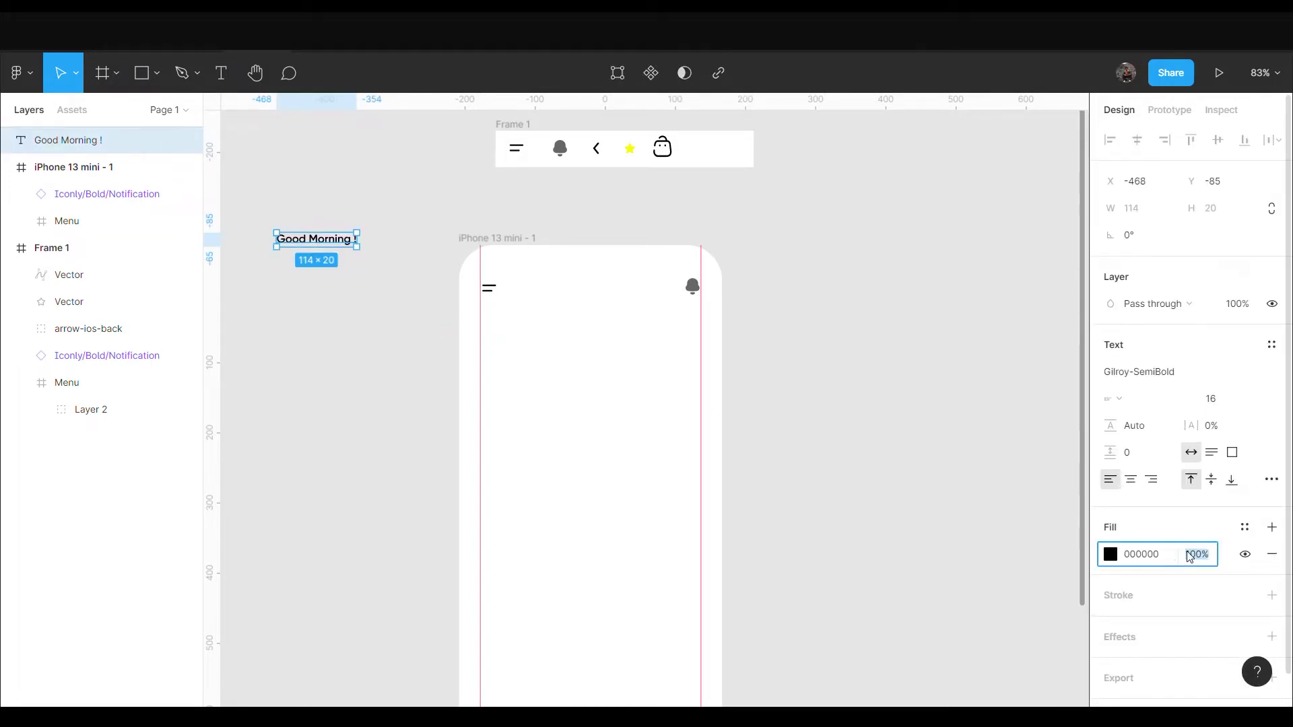
Fade the greeting to 40% opacity and place it under the menu icon
{"action": "type", "text": "40"}
{"action": "key", "text": "Return"}
{"action": "left_click", "coordinate": [860, 398]}
{"action": "left_click_drag", "start_coordinate": [317, 246], "coordinate": [523, 318]}
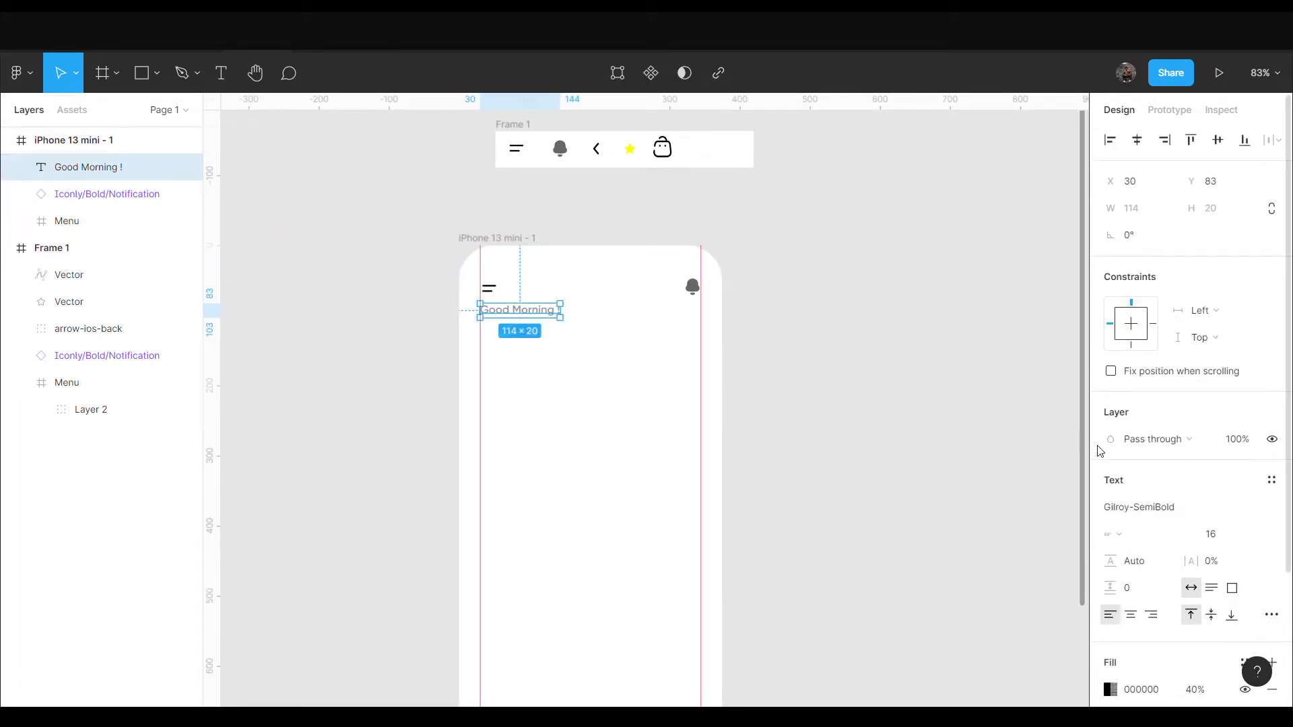
{"action": "scroll", "coordinate": [1101, 451], "scroll_direction": "down", "scroll_amount": 5}
{"action": "left_click", "coordinate": [932, 442]}
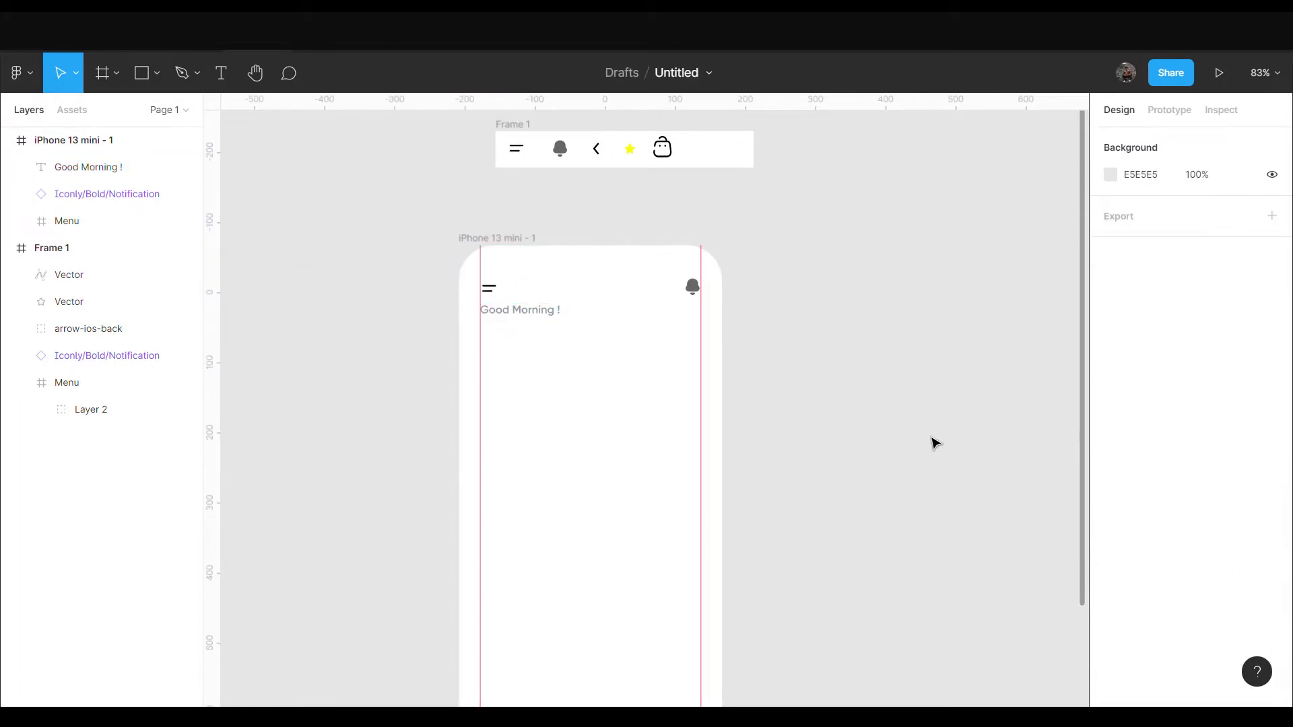
Add a 20 pt Gilroy-SemiBold name line directly beneath the greeting
{"action": "left_click", "coordinate": [221, 84]}
{"action": "left_click", "coordinate": [332, 253]}
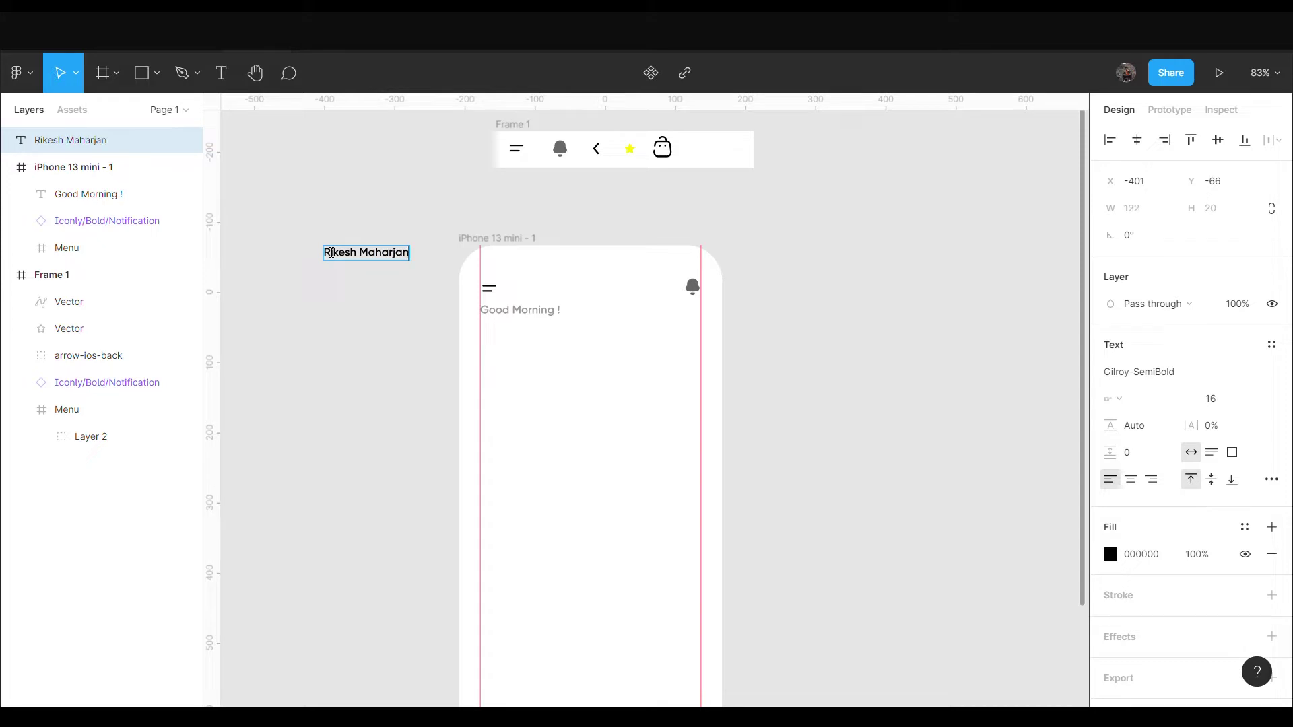
{"action": "key", "text": "Escape"}
{"action": "type", "text": "0"}
{"action": "key", "text": "Return"}
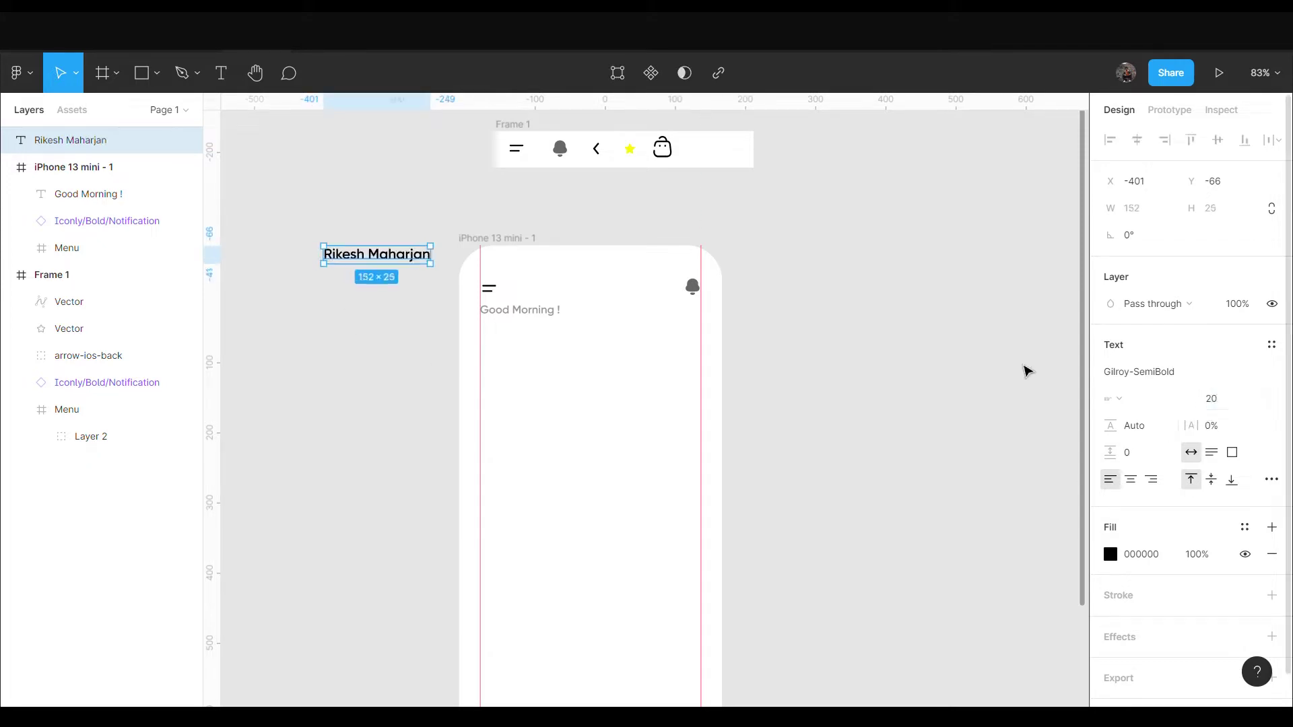
{"action": "mouse_move", "coordinate": [398, 256]}
{"action": "left_mouse_down"}
{"action": "mouse_move", "coordinate": [529, 361]}
{"action": "mouse_move", "coordinate": [556, 342]}
{"action": "left_mouse_up"}
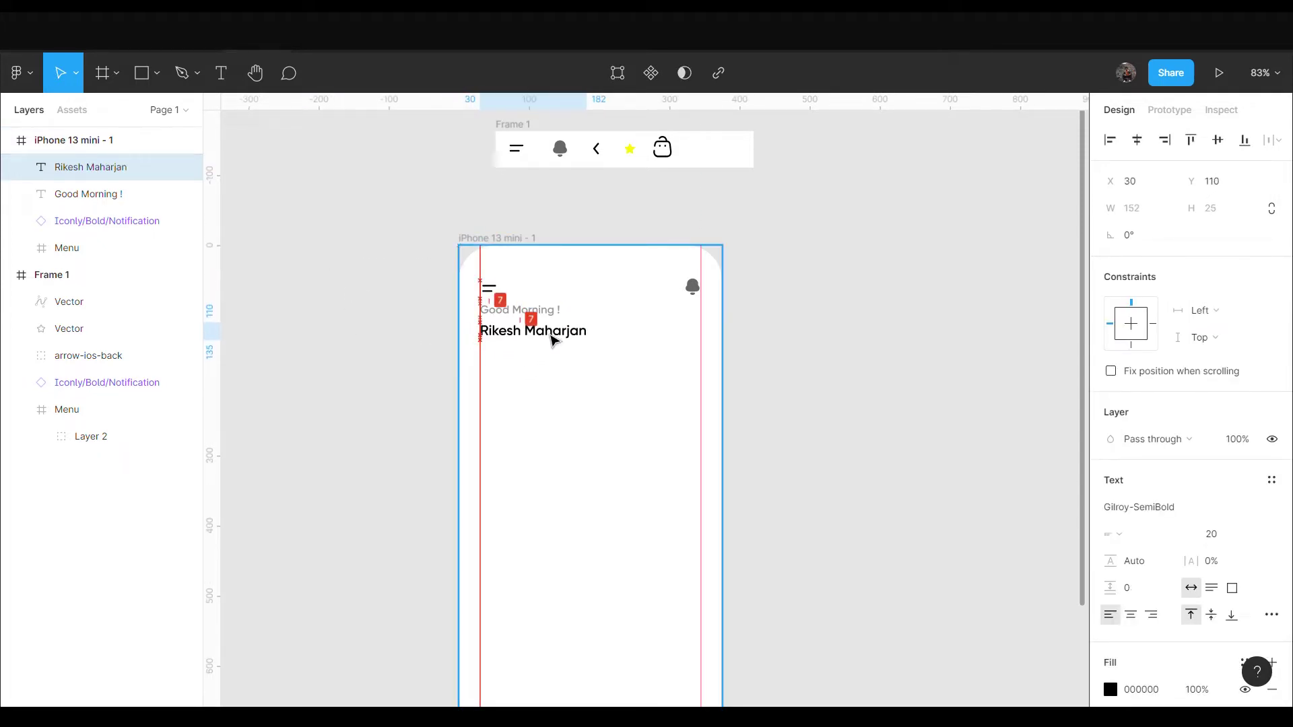
{"action": "left_click", "coordinate": [815, 387]}
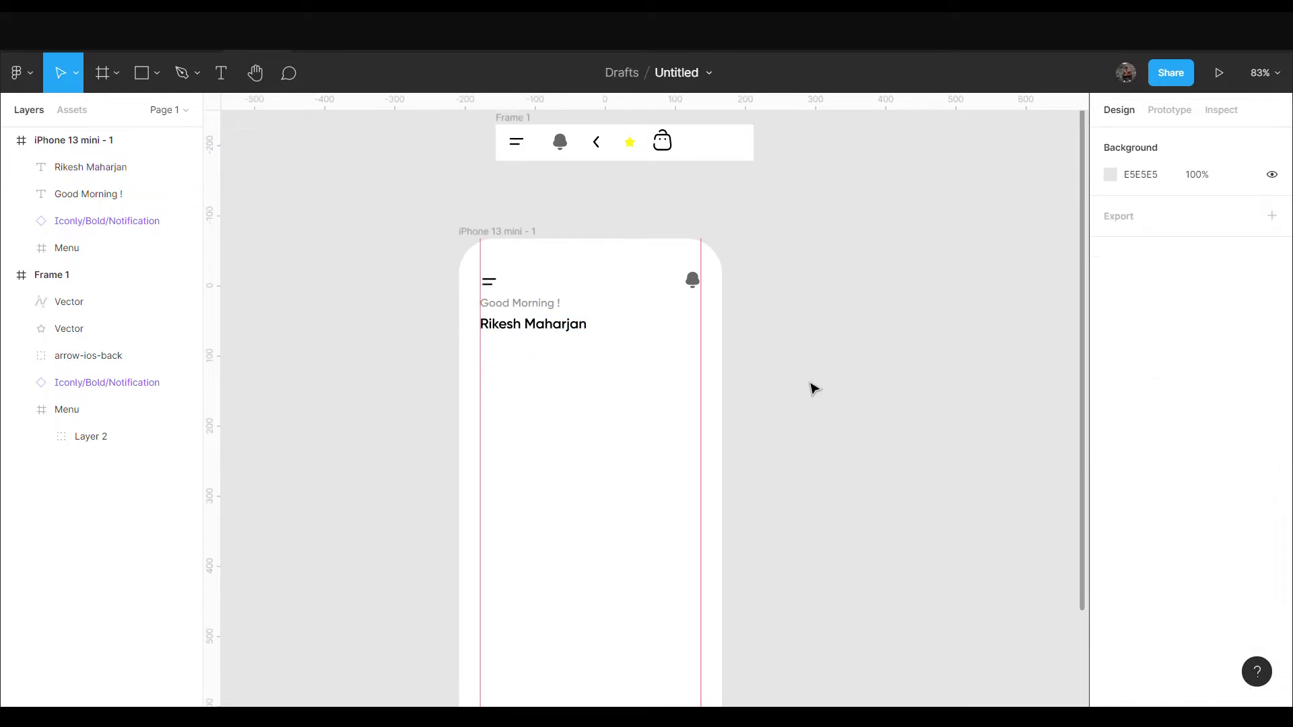
{"action": "scroll", "coordinate": [802, 395], "scroll_direction": "down", "scroll_amount": 1}
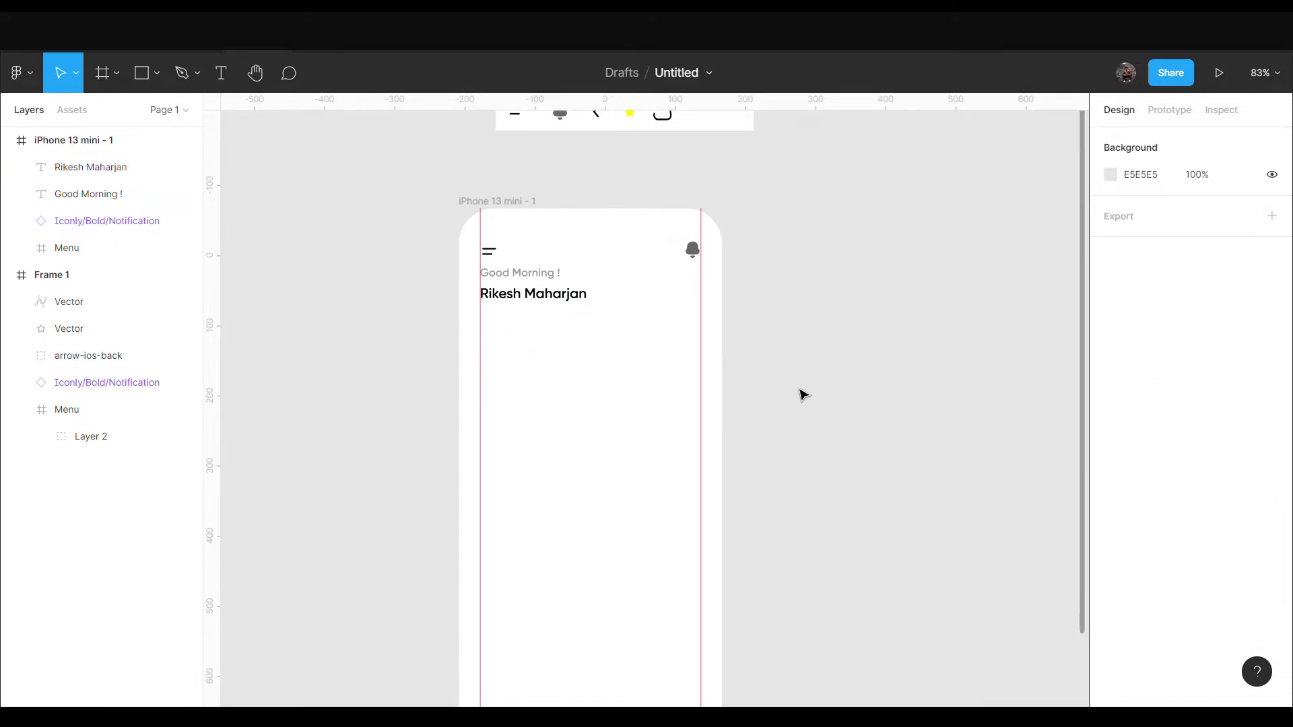
Draw a grey 315×47 rectangle with corner radius 15 below the name, spanning the margin guides
{"action": "left_click", "coordinate": [156, 74]}
{"action": "left_click", "coordinate": [154, 116]}
{"action": "left_click_drag", "start_coordinate": [789, 328], "coordinate": [987, 361]}
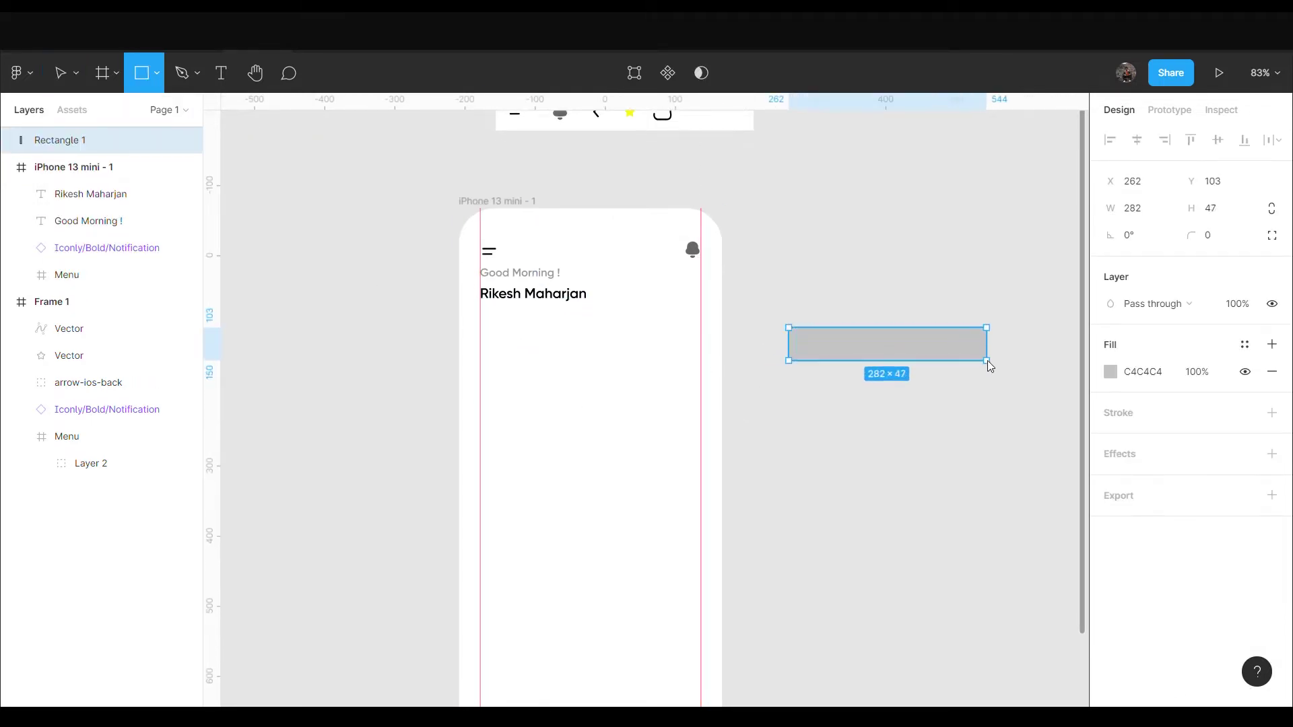
{"action": "type", "text": "15"}
{"action": "key", "text": "Return"}
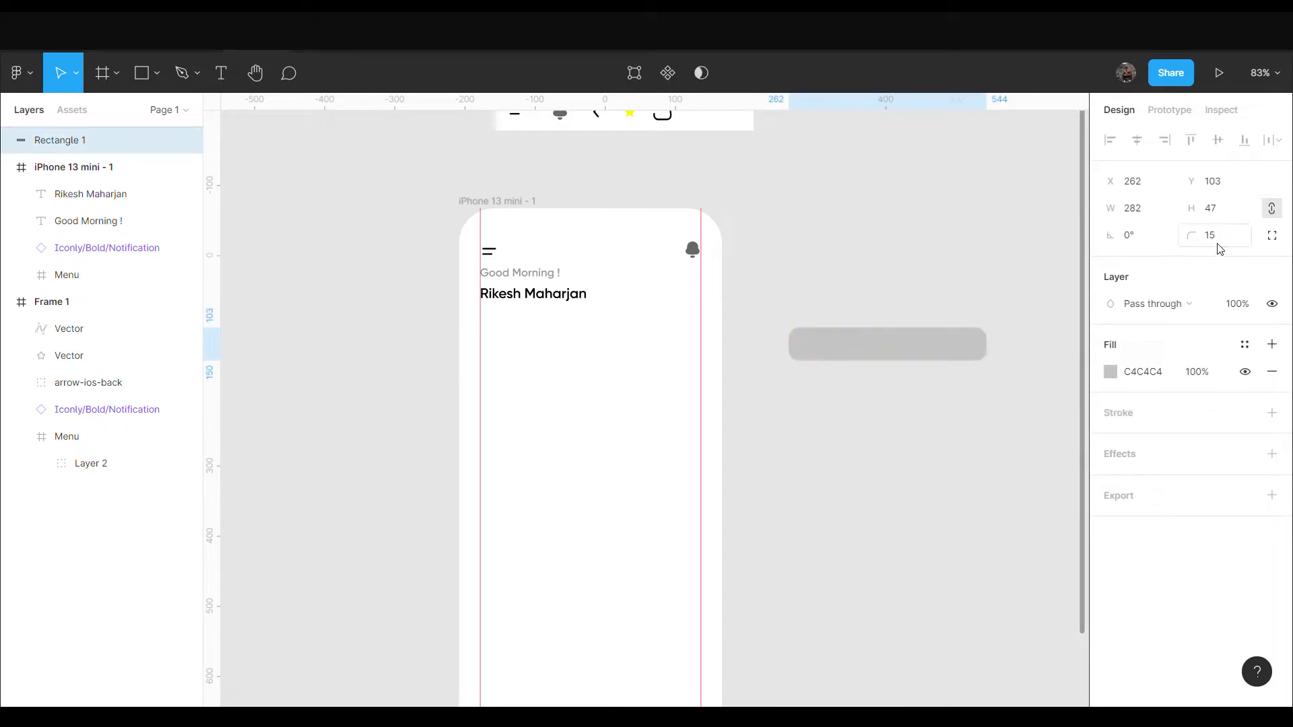
{"action": "key", "text": "Escape"}
{"action": "left_click_drag", "start_coordinate": [910, 365], "coordinate": [601, 355]}
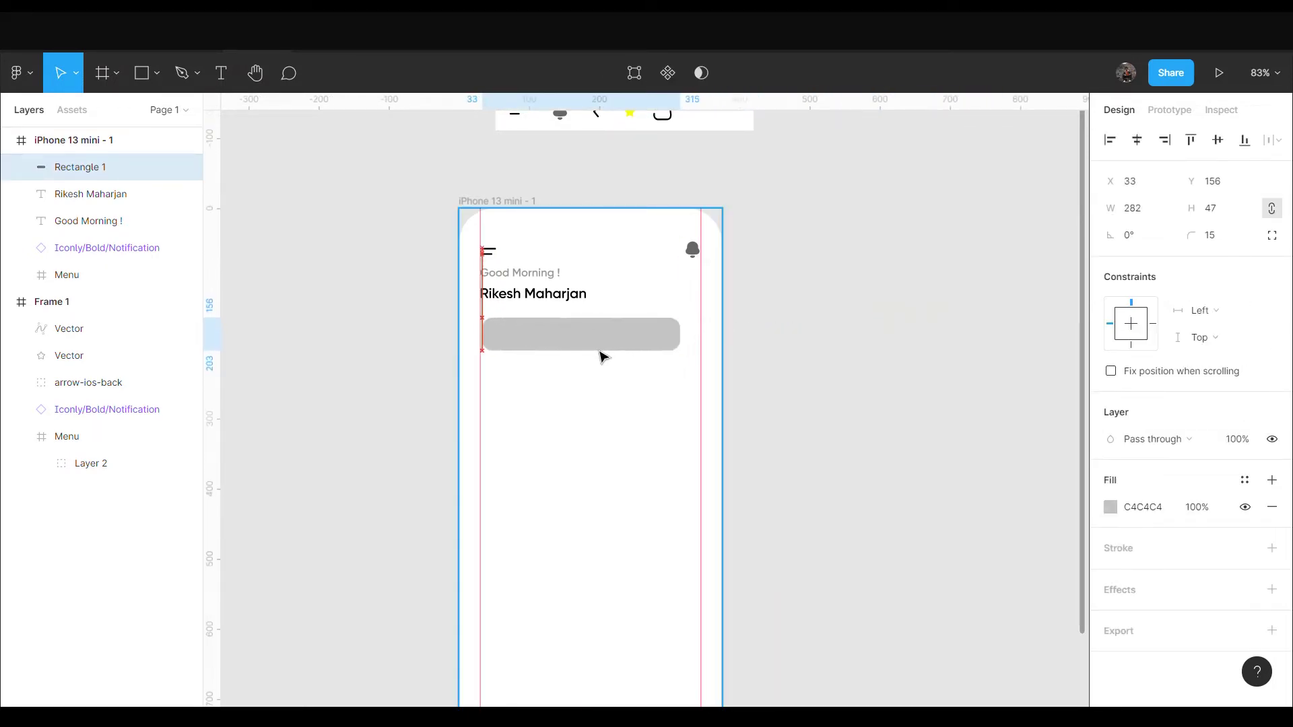
{"action": "left_click_drag", "start_coordinate": [690, 346], "coordinate": [718, 352]}
{"action": "left_click", "coordinate": [808, 382]}
{"action": "left_click", "coordinate": [694, 342]}
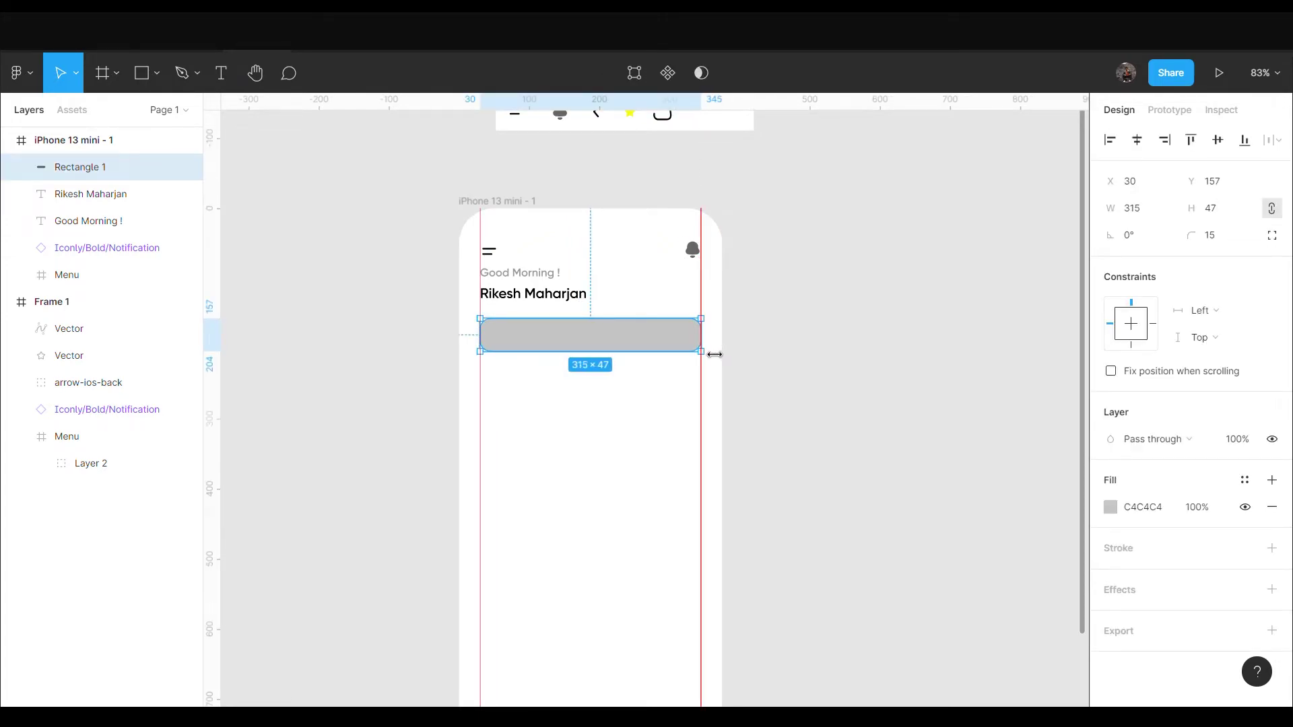
{"action": "left_click", "coordinate": [858, 351]}
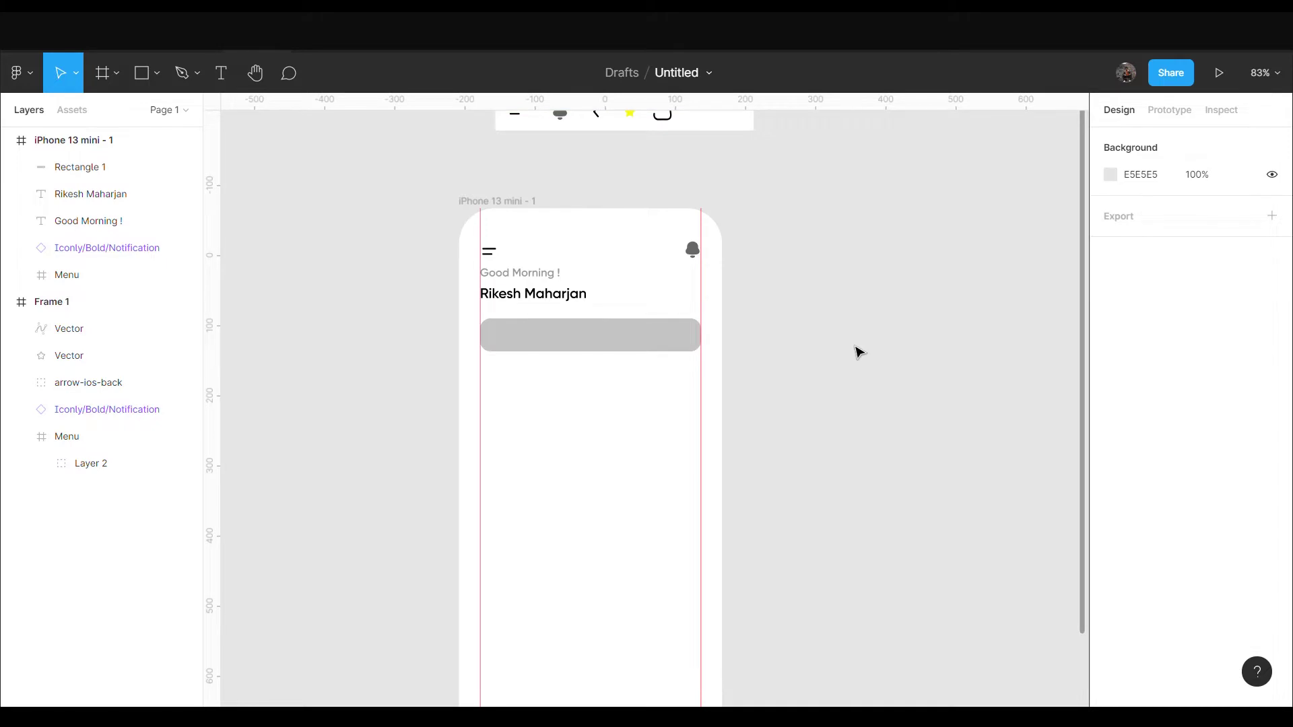
Search the Iconscout plugin for free 'search' icons
{"action": "right_click", "coordinate": [823, 256]}
{"action": "mouse_move", "coordinate": [851, 385]}
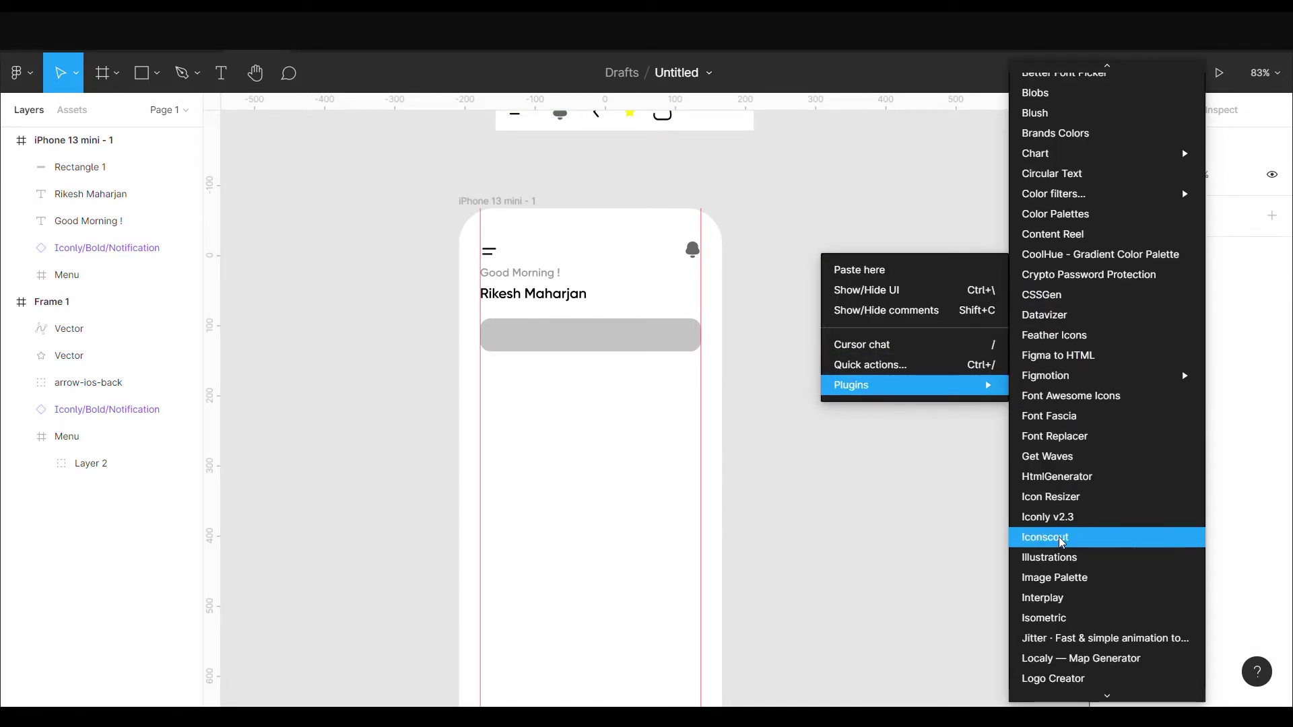
{"action": "left_click", "coordinate": [1065, 542]}
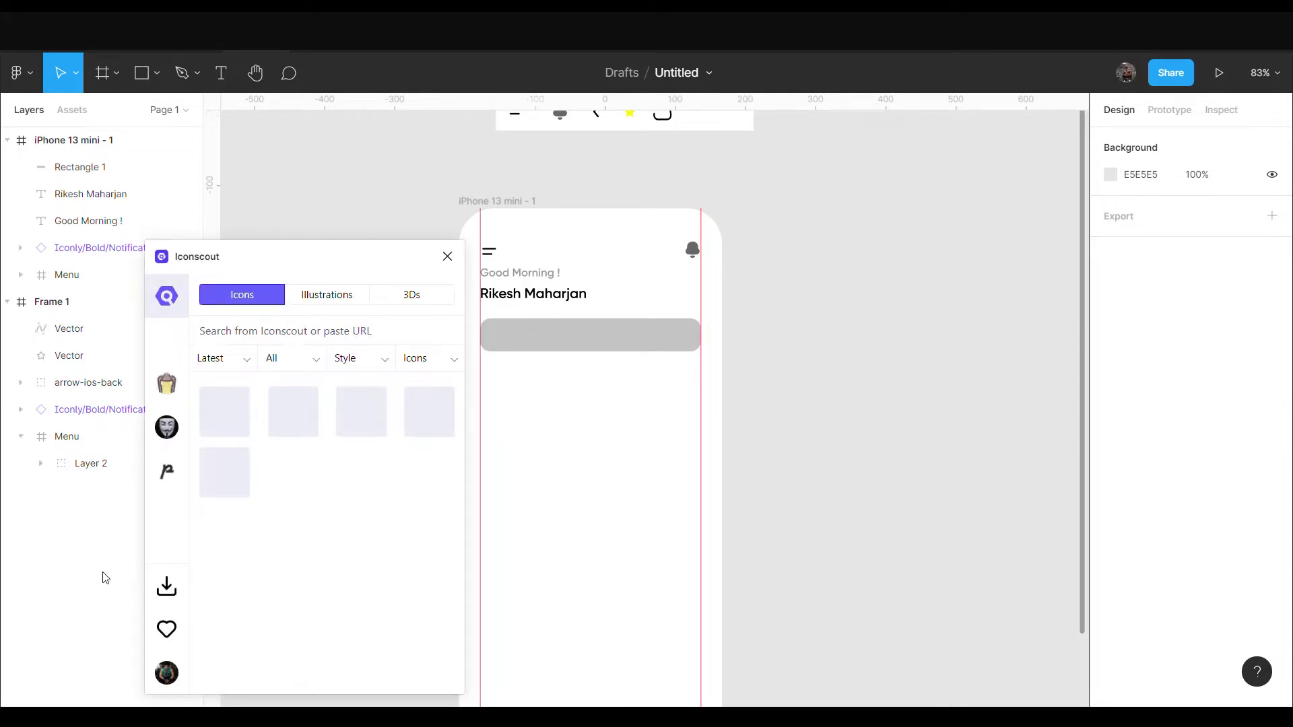
{"action": "left_click", "coordinate": [274, 338]}
{"action": "type", "text": "search"}
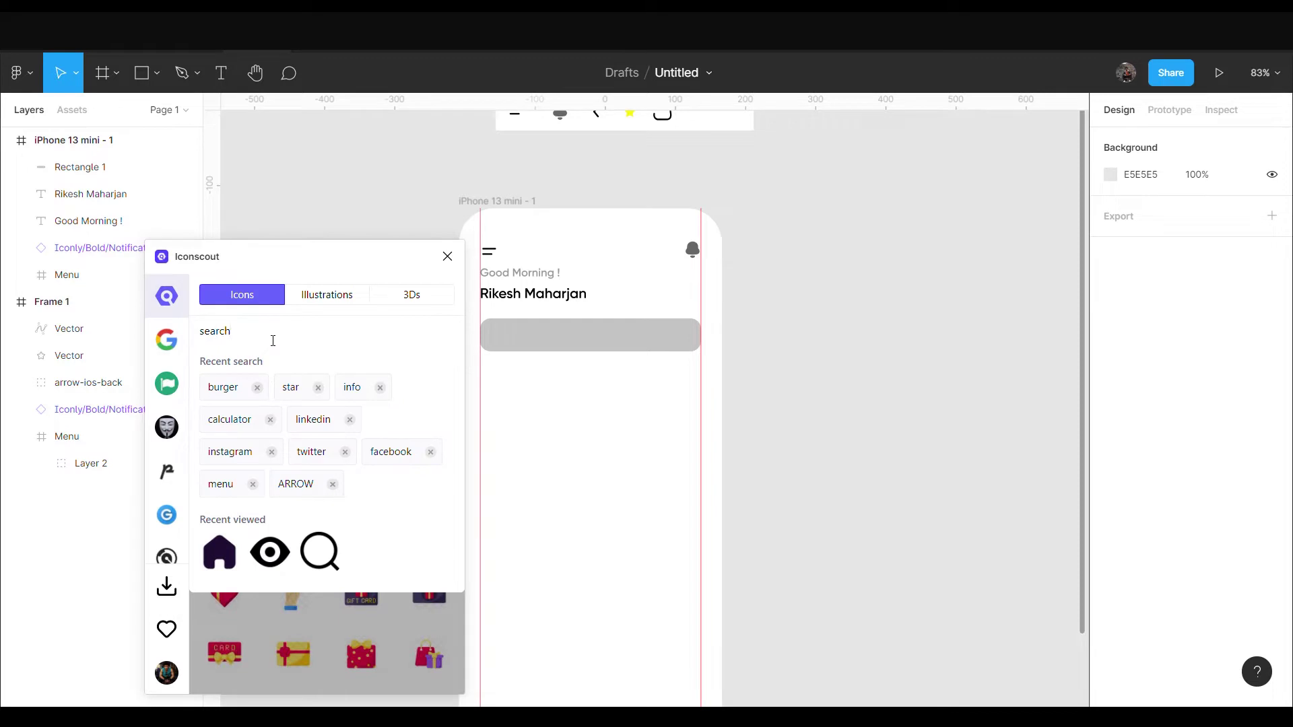
{"action": "key", "text": "Return"}
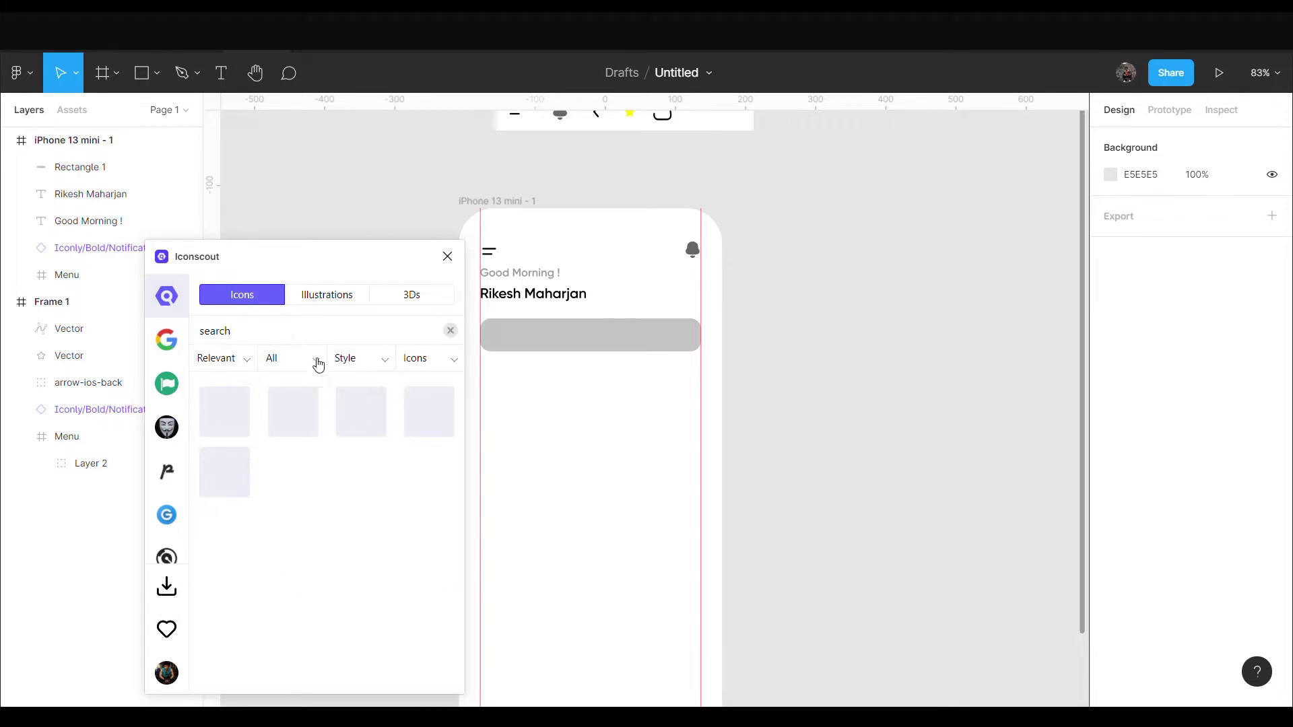
{"action": "left_click", "coordinate": [318, 365]}
{"action": "left_click", "coordinate": [292, 416]}
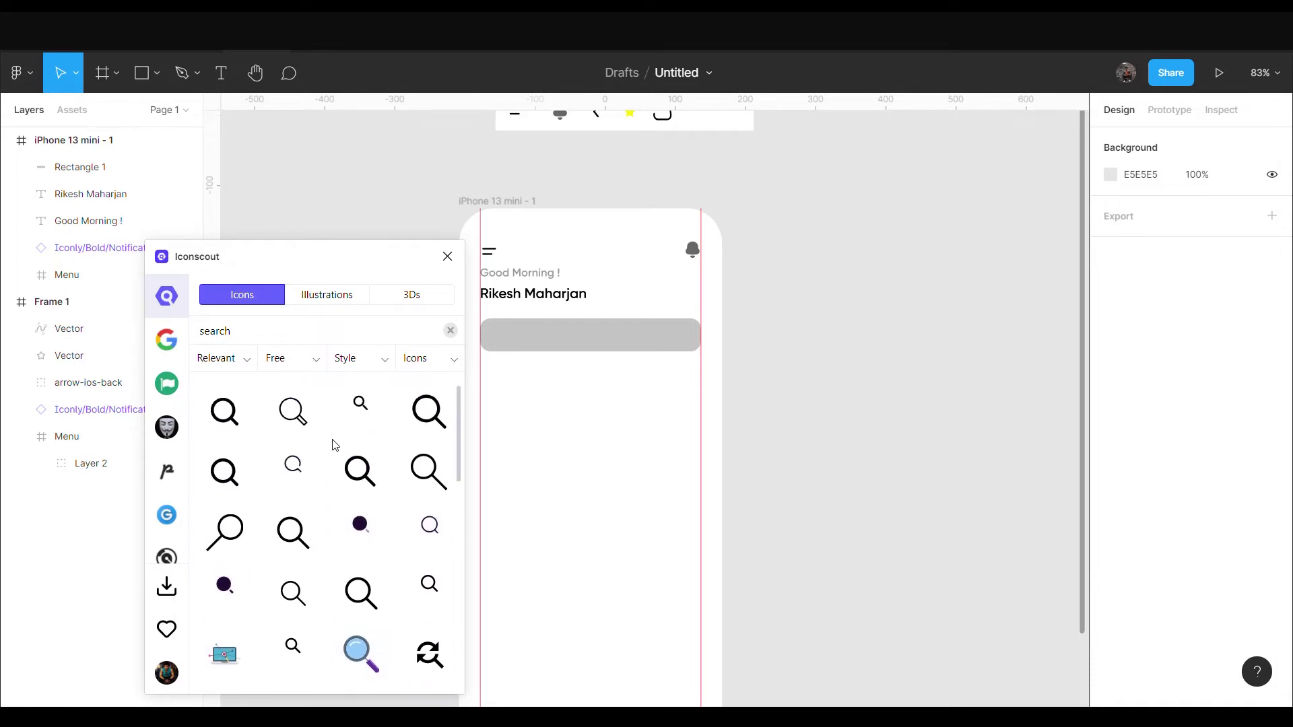
Insert the thin magnifier icon as SVG
{"action": "scroll", "coordinate": [335, 445], "scroll_direction": "down", "scroll_amount": 2}
{"action": "scroll", "coordinate": [335, 446], "scroll_direction": "down", "scroll_amount": 2}
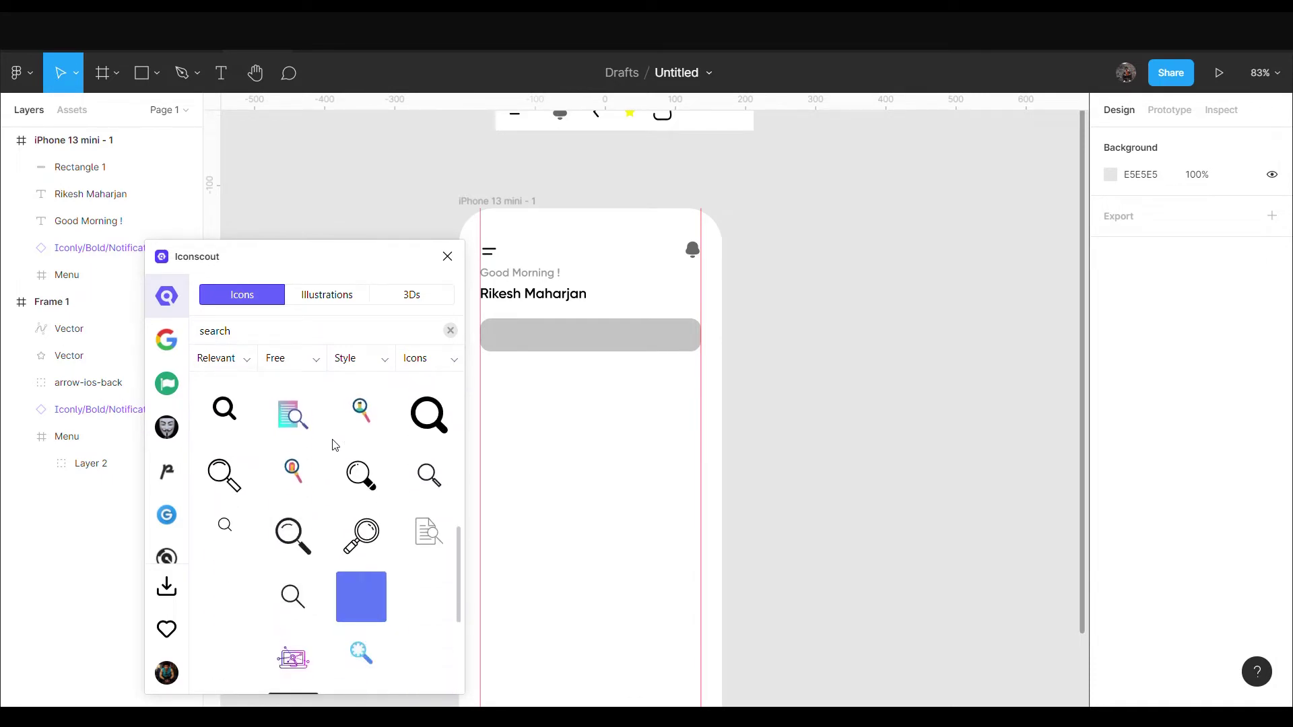
{"action": "scroll", "coordinate": [336, 448], "scroll_direction": "down", "scroll_amount": 2}
{"action": "scroll", "coordinate": [341, 453], "scroll_direction": "down", "scroll_amount": 2}
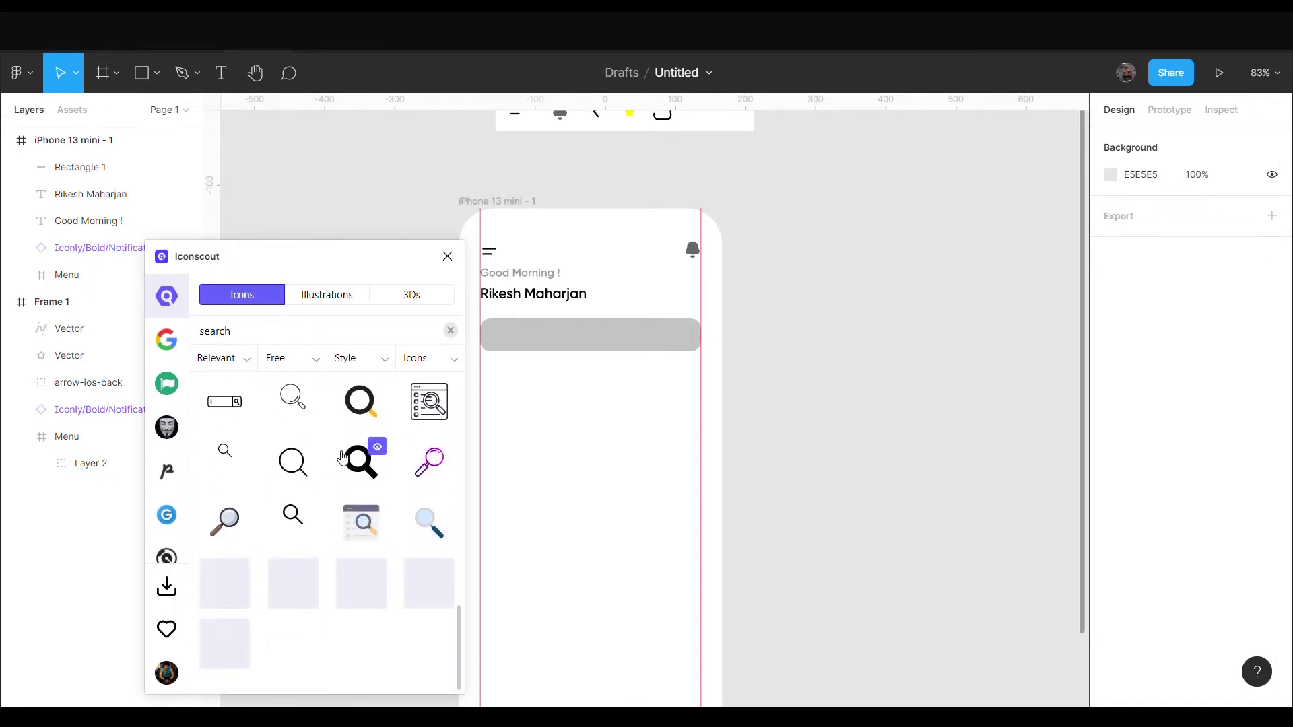
{"action": "scroll", "coordinate": [343, 460], "scroll_direction": "up", "scroll_amount": 3}
{"action": "scroll", "coordinate": [345, 461], "scroll_direction": "up", "scroll_amount": 2}
{"action": "scroll", "coordinate": [347, 462], "scroll_direction": "up", "scroll_amount": 2}
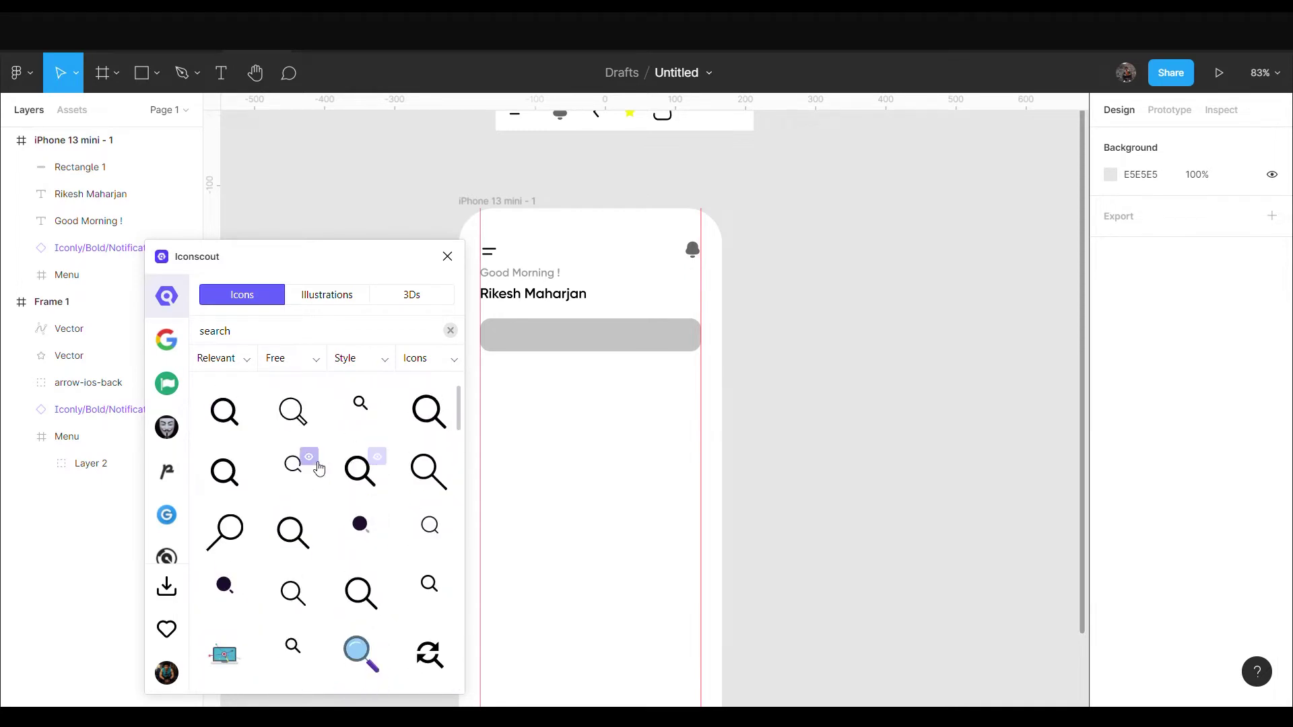
{"action": "left_click", "coordinate": [320, 470]}
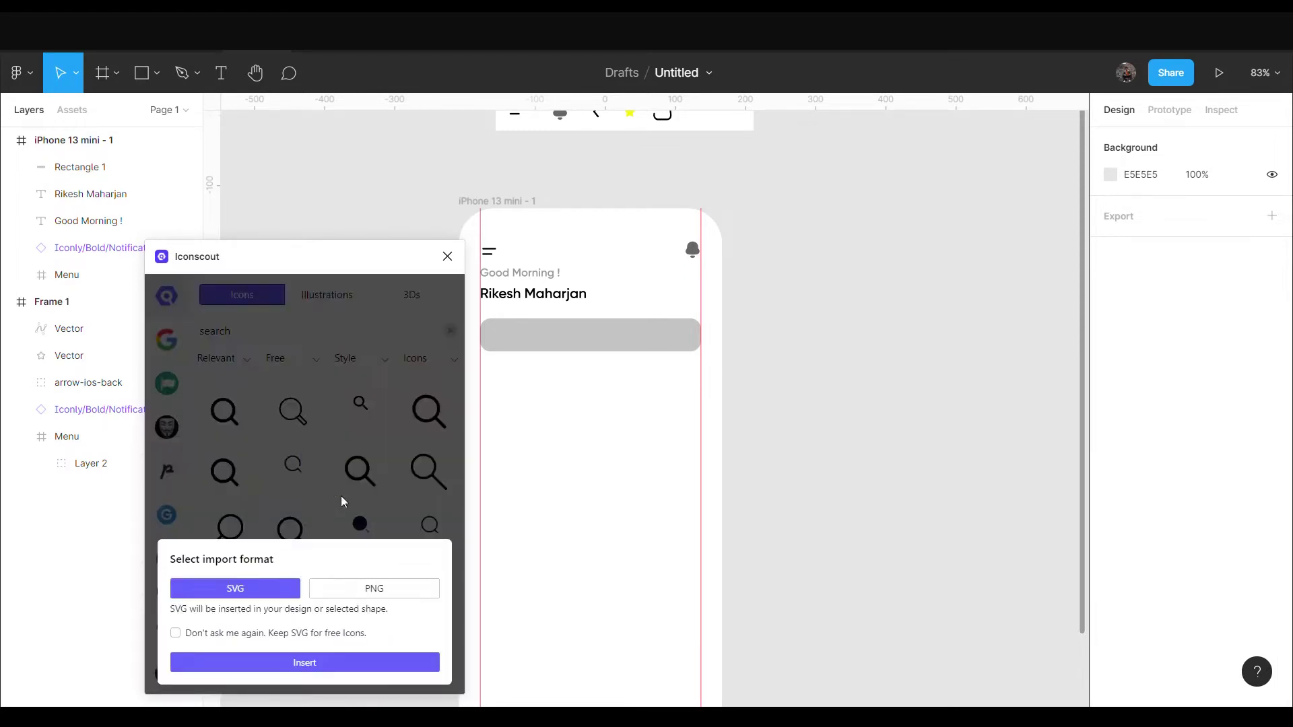
{"action": "left_click", "coordinate": [341, 661]}
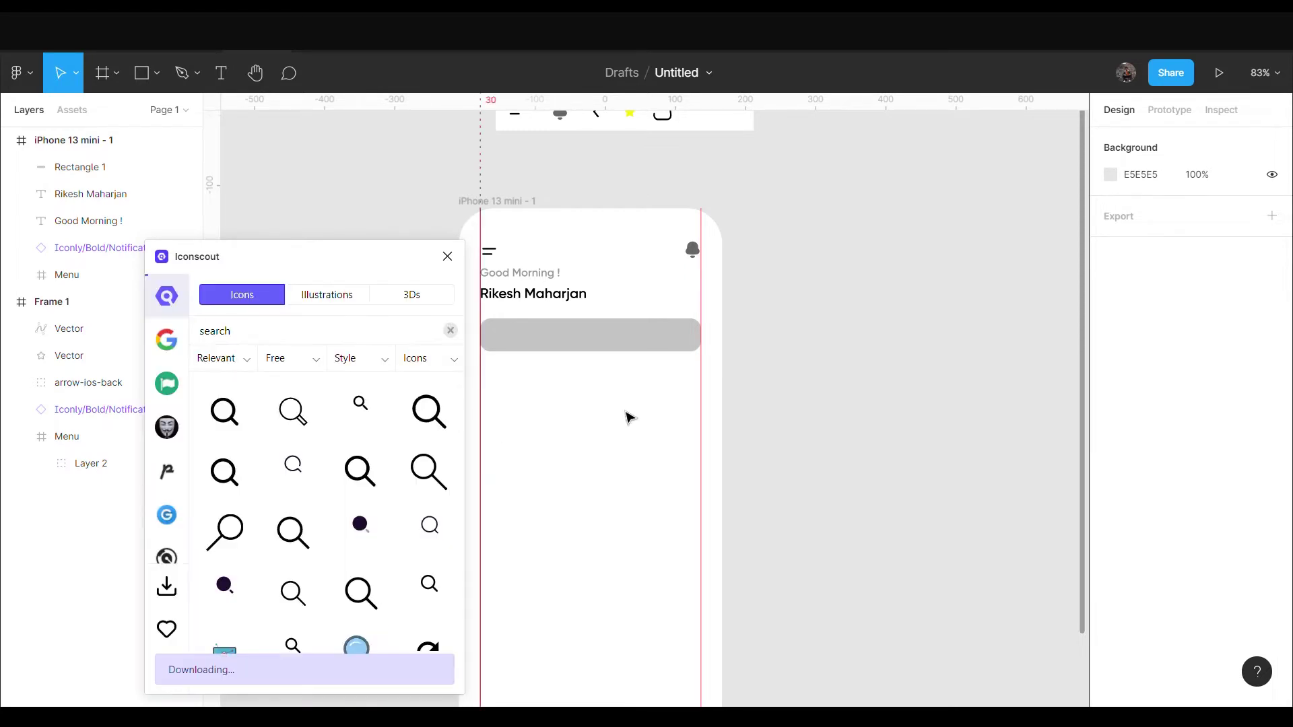
Remove the magnifier's wrapper frame and set its fill opacity to 40%
{"action": "left_click", "coordinate": [455, 268]}
{"action": "left_click_drag", "start_coordinate": [640, 389], "coordinate": [770, 348]}
{"action": "left_click", "coordinate": [648, 393]}
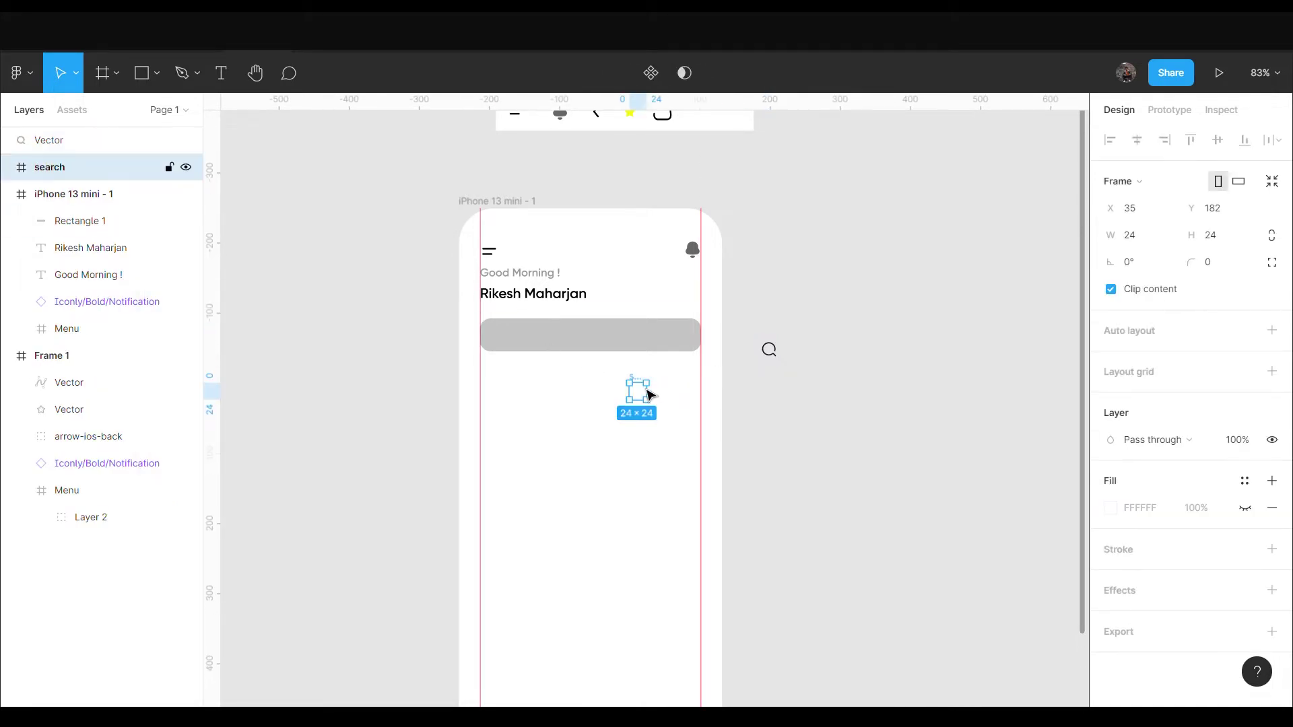
{"action": "key", "text": "Delete"}
{"action": "left_click", "coordinate": [769, 349]}
{"action": "left_click", "coordinate": [1196, 376]}
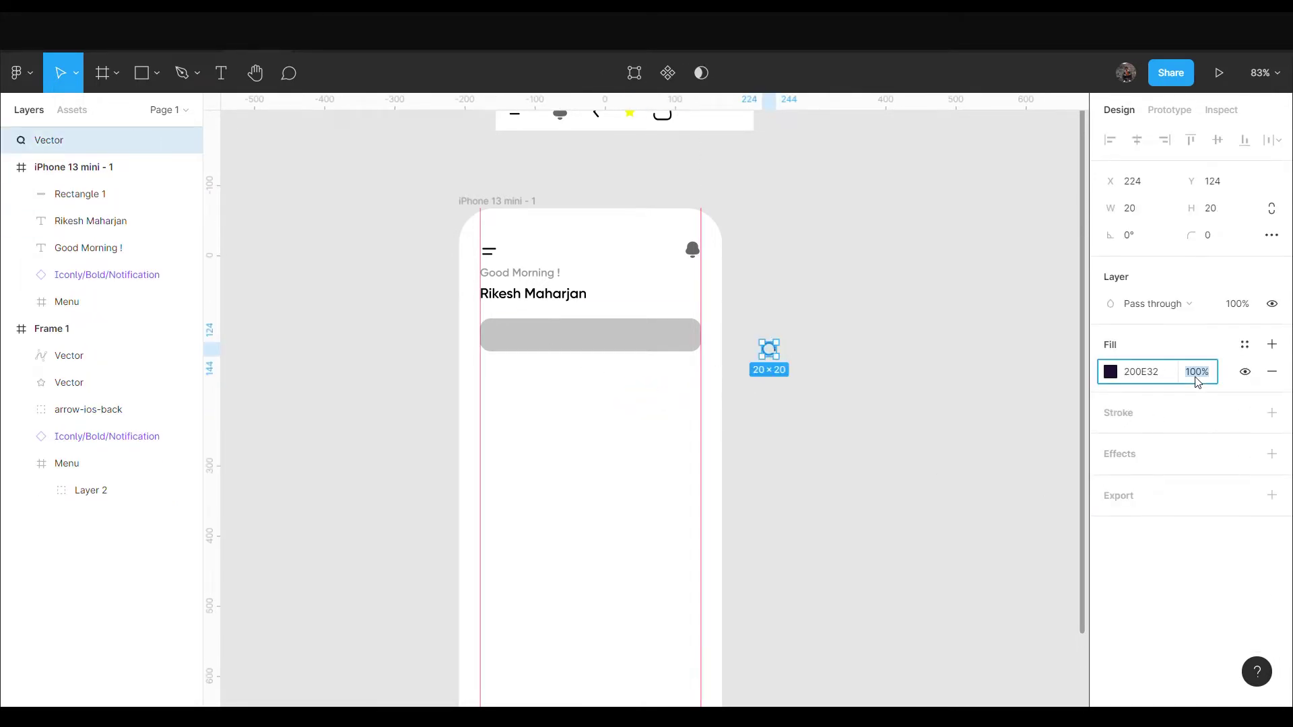
{"action": "type", "text": "0"}
{"action": "key", "text": "Return"}
Position the magnifier at the left end of the grey search bar
{"action": "left_click", "coordinate": [812, 374]}
{"action": "left_click_drag", "start_coordinate": [769, 350], "coordinate": [512, 343]}
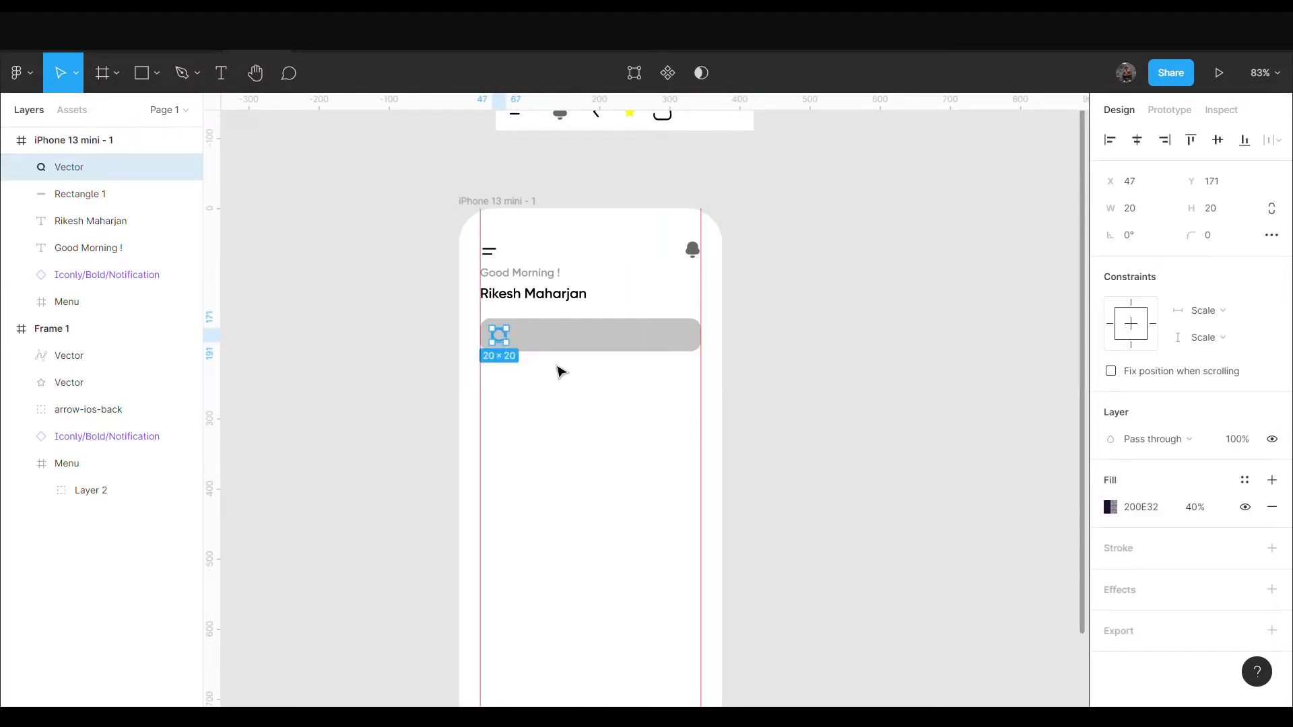
{"action": "key", "text": "Left"}
{"action": "key", "text": "Left"}
{"action": "key", "text": "Left"}
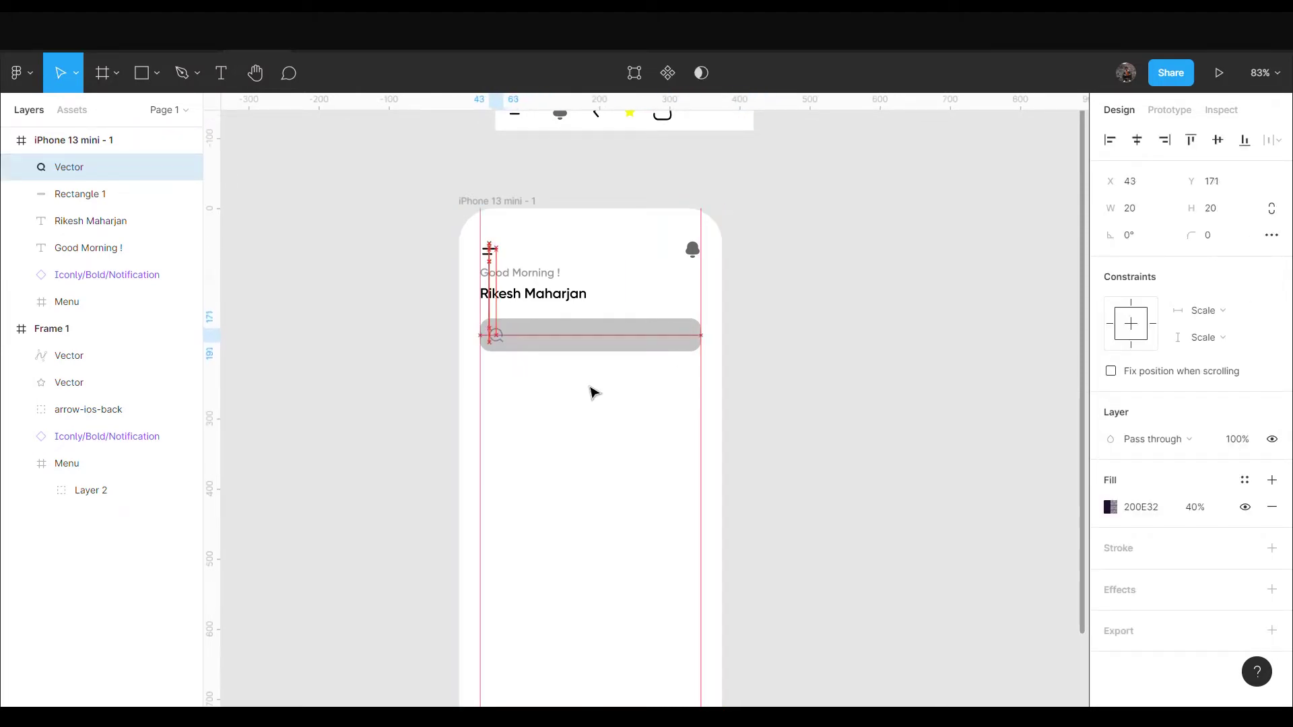
{"action": "key", "text": "Left"}
{"action": "left_click", "coordinate": [661, 384]}
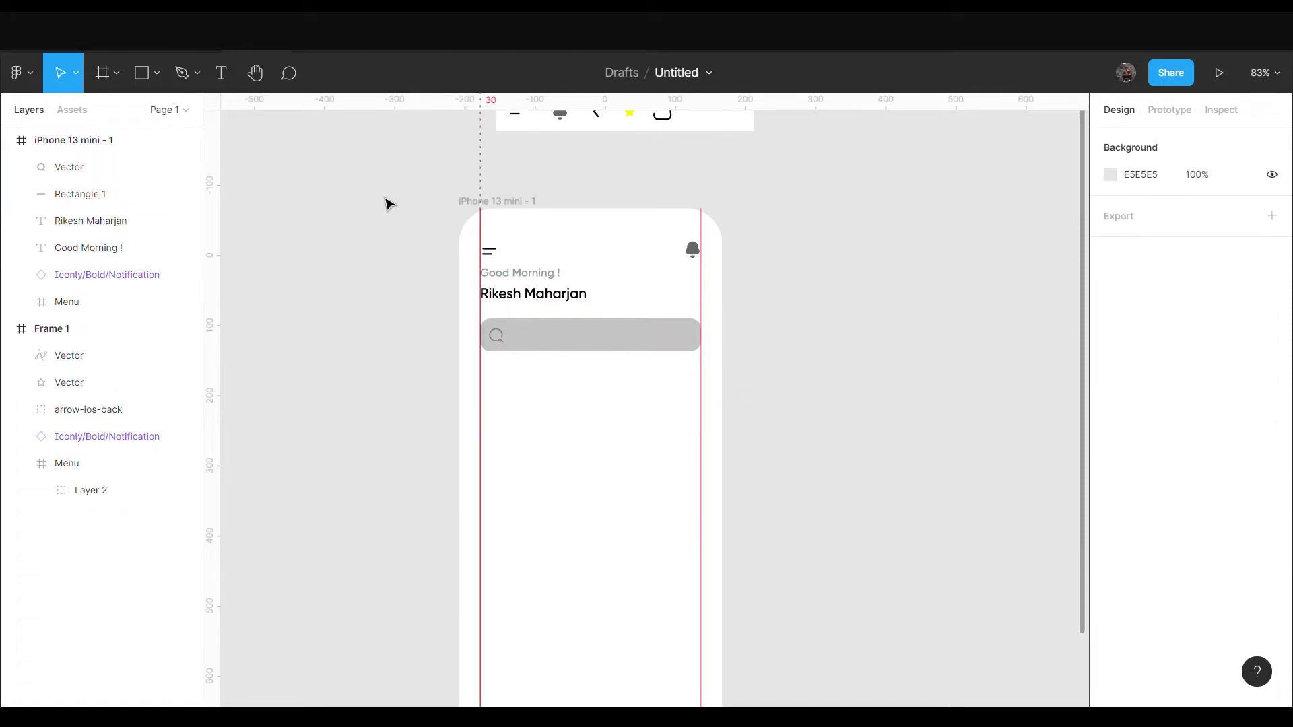
Add a 16 pt 'Search' placeholder at 40% opacity beside the magnifier
{"action": "left_click", "coordinate": [224, 73]}
{"action": "left_click", "coordinate": [863, 379]}
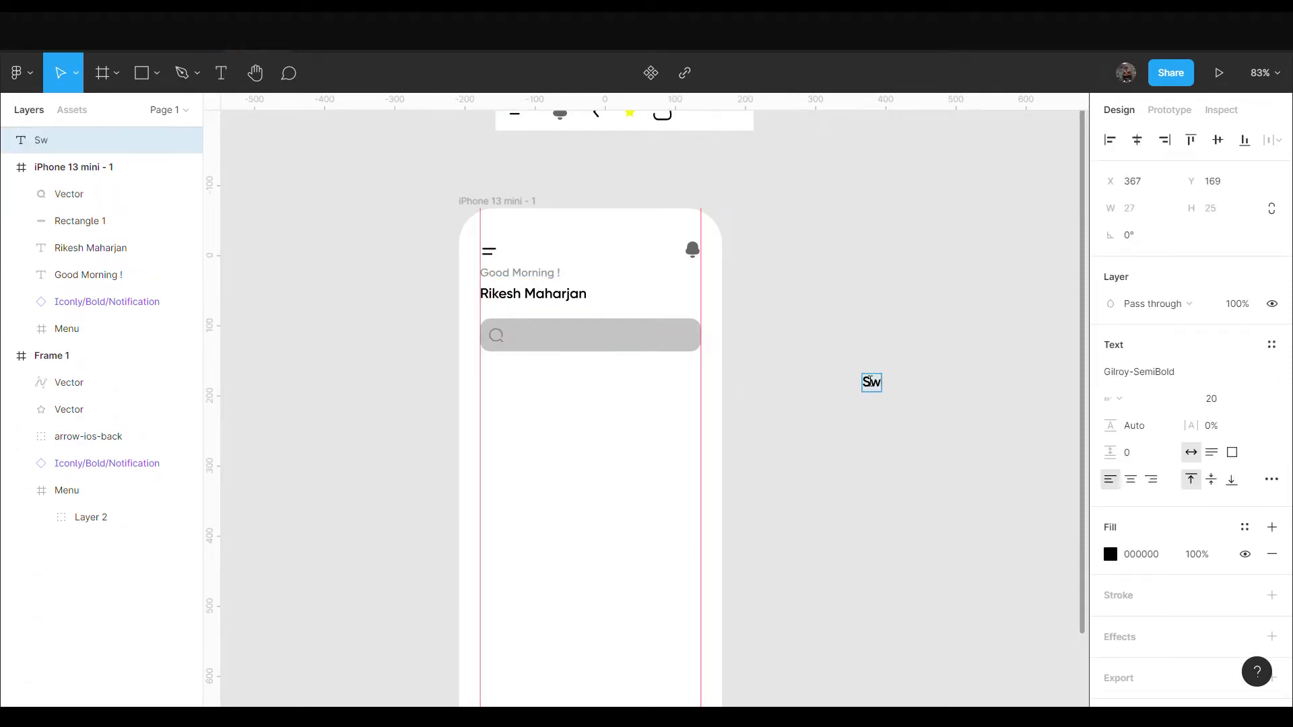
{"action": "type", "text": "earch"}
{"action": "key", "text": "Escape"}
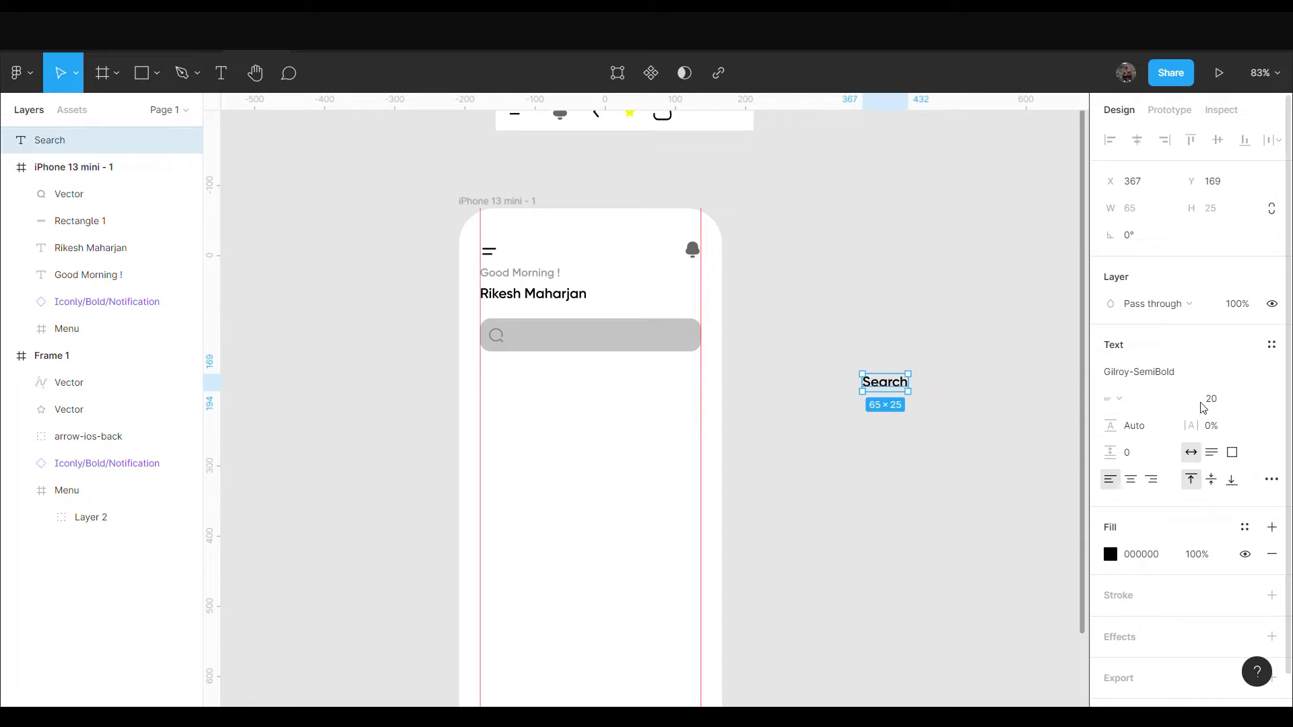
{"action": "type", "text": "16"}
{"action": "key", "text": "Return"}
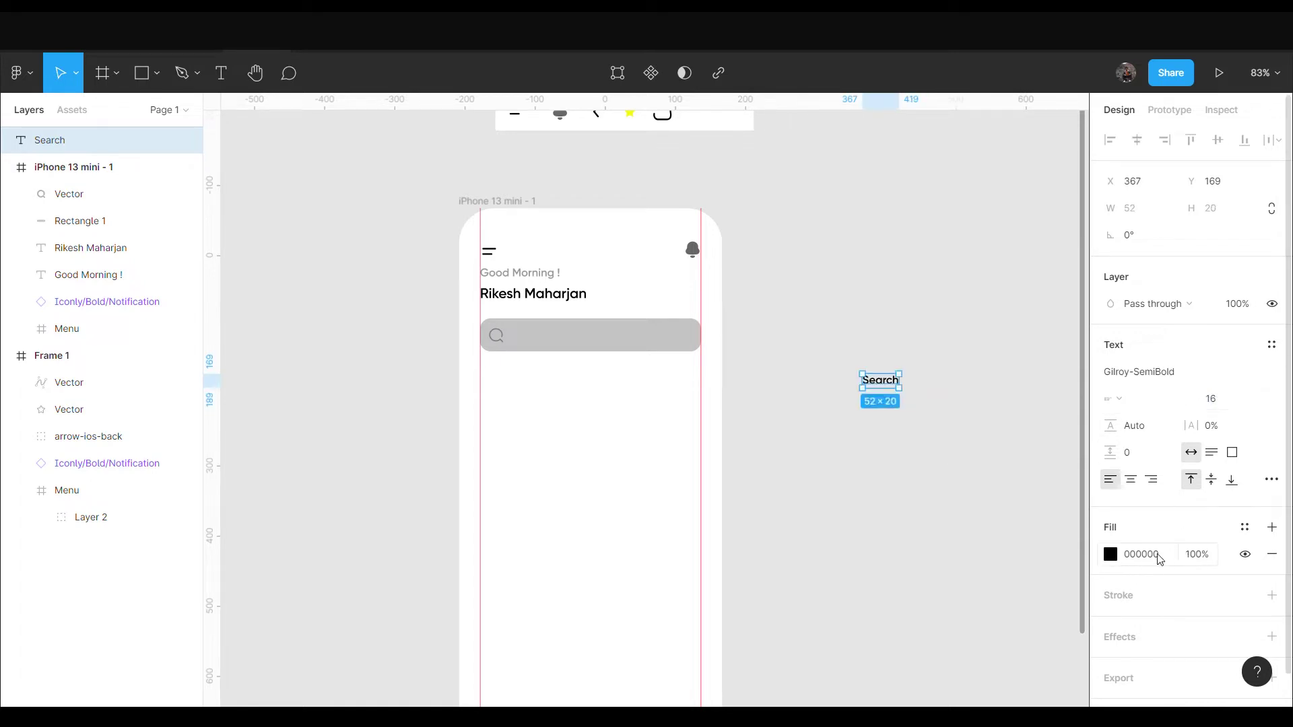
{"action": "type", "text": "40"}
{"action": "key", "text": "Return"}
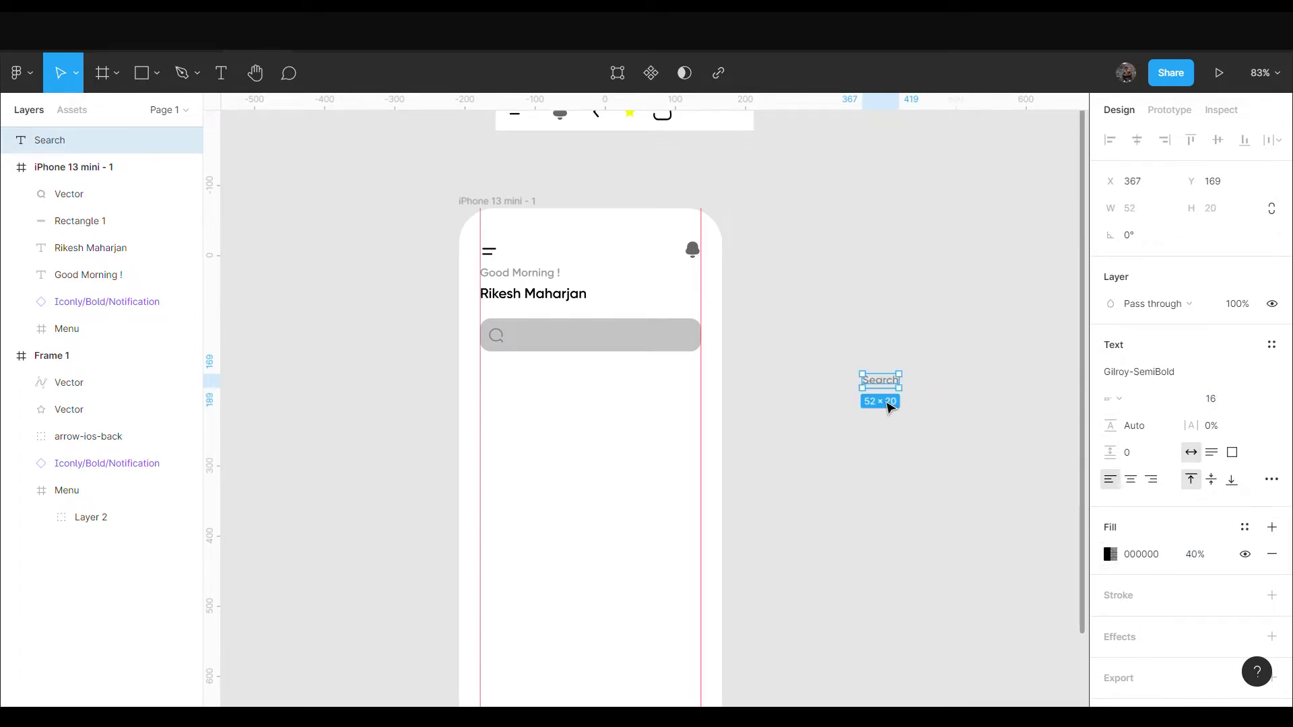
{"action": "left_click_drag", "start_coordinate": [878, 388], "coordinate": [538, 338]}
{"action": "left_click", "coordinate": [848, 372]}
{"action": "scroll", "coordinate": [847, 373], "scroll_direction": "down", "scroll_amount": 1}
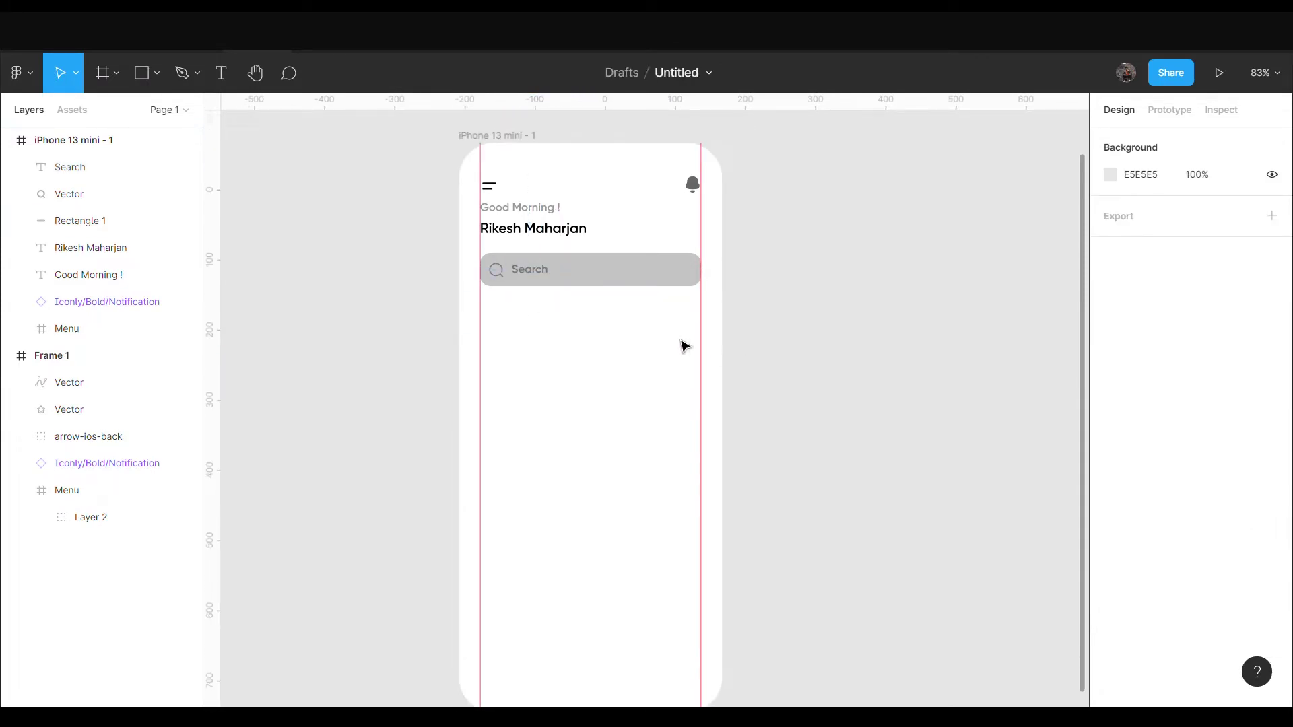
Duplicate the Search text into a 'Popular' label at the left margin below the search bar
{"action": "left_click", "coordinate": [527, 276]}
{"action": "key", "text": "ctrl+d"}
{"action": "left_click_drag", "start_coordinate": [543, 293], "coordinate": [547, 327]}
{"action": "key", "text": "Return"}
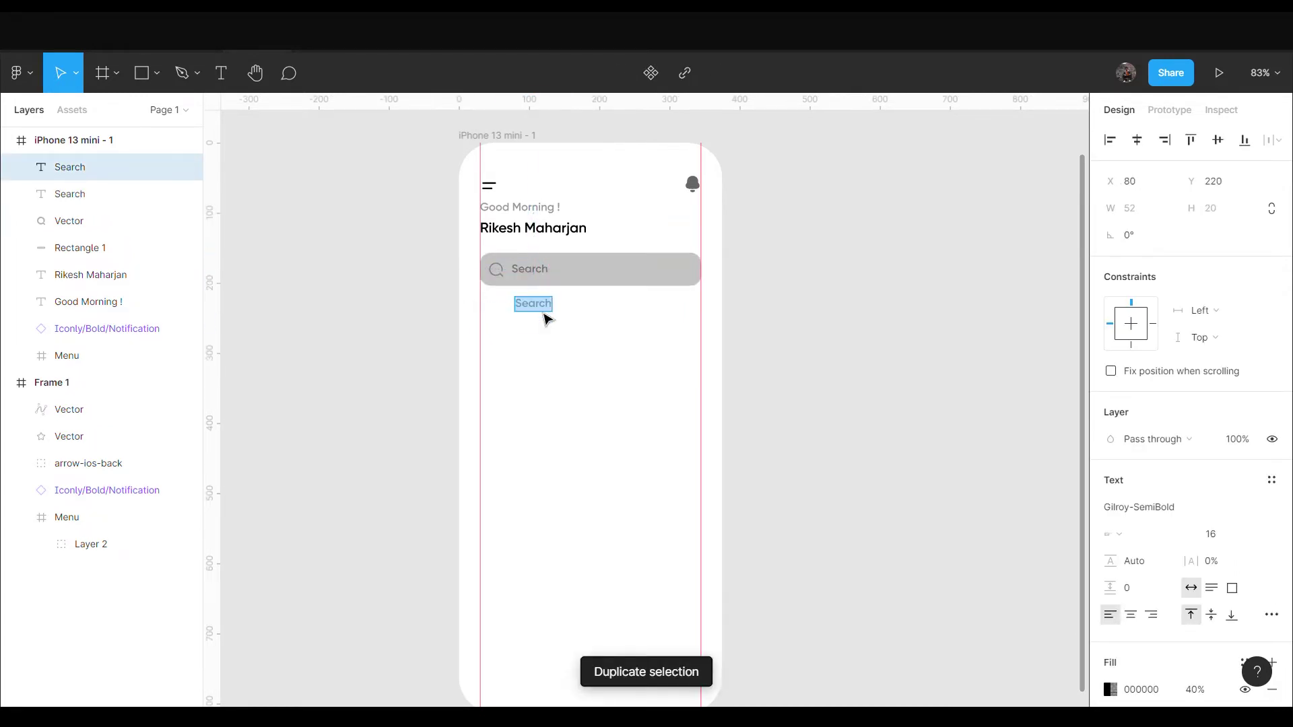
{"action": "type", "text": "Popuar"}
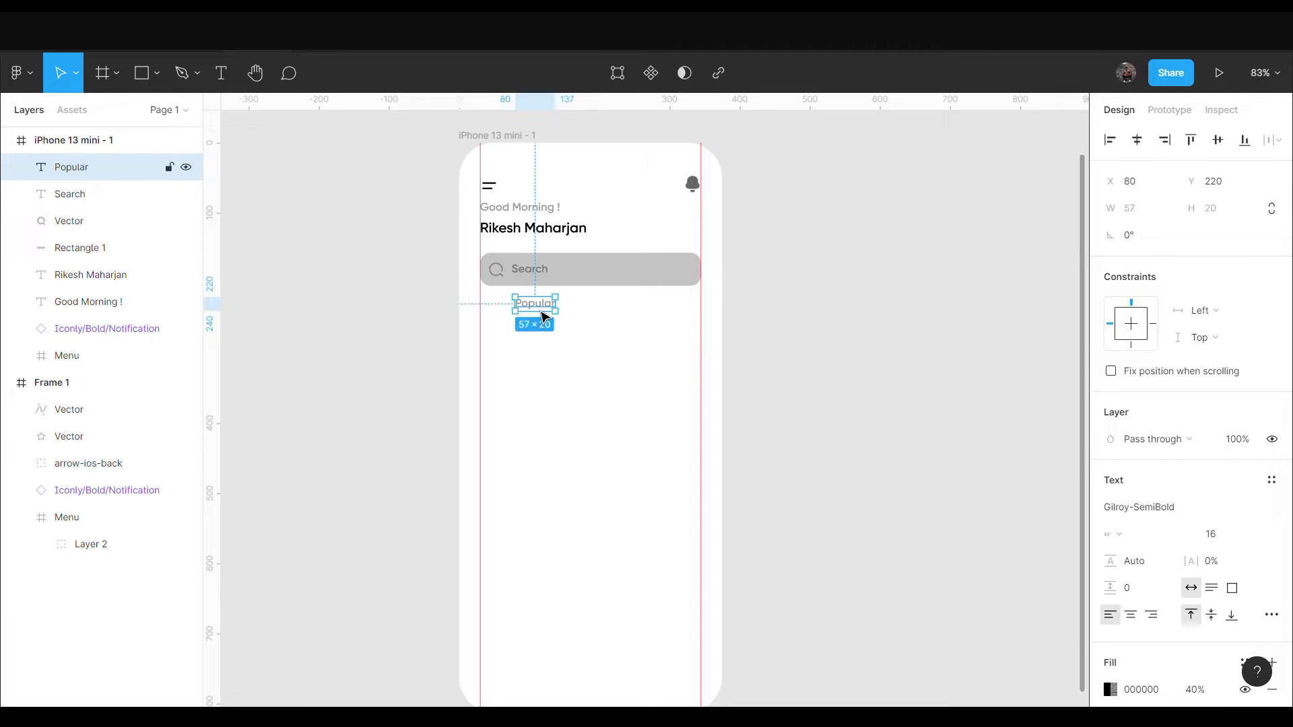
{"action": "mouse_move", "coordinate": [543, 309]}
{"action": "left_mouse_down"}
{"action": "mouse_move", "coordinate": [519, 338]}
{"action": "mouse_move", "coordinate": [510, 324]}
{"action": "left_mouse_up"}
Add a 'Coffee' label to the right of Popular
{"action": "key", "text": "ctrl+d"}
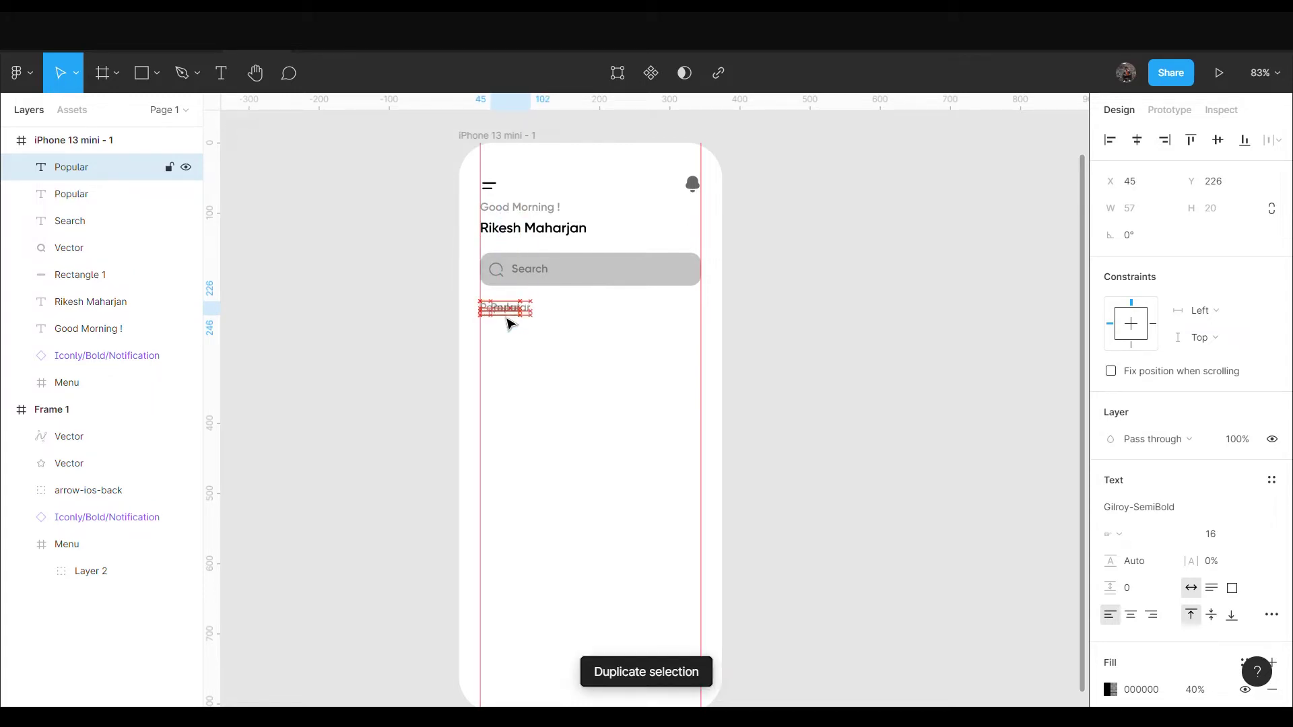
{"action": "key", "text": "shift+Right"}
{"action": "key", "text": "shift+Right"}
{"action": "key", "text": "shift+Right"}
{"action": "key", "text": "Right"}
{"action": "key", "text": "Right"}
{"action": "key", "text": "Right"}
{"action": "key", "text": "shift+Right"}
{"action": "key", "text": "shift+Right"}
{"action": "key", "text": "Right"}
{"action": "key", "text": "Right"}
{"action": "key", "text": "Right"}
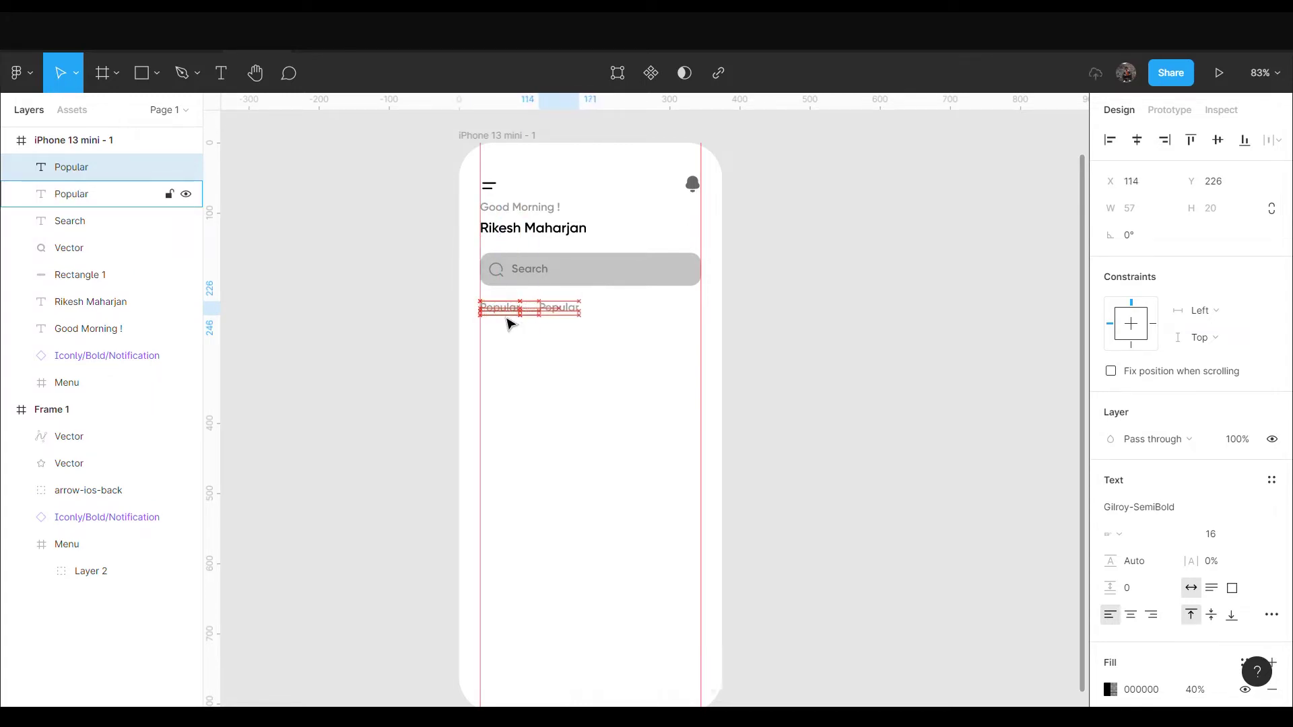
{"action": "double_click", "coordinate": [570, 315]}
{"action": "type", "text": "Coffee"}
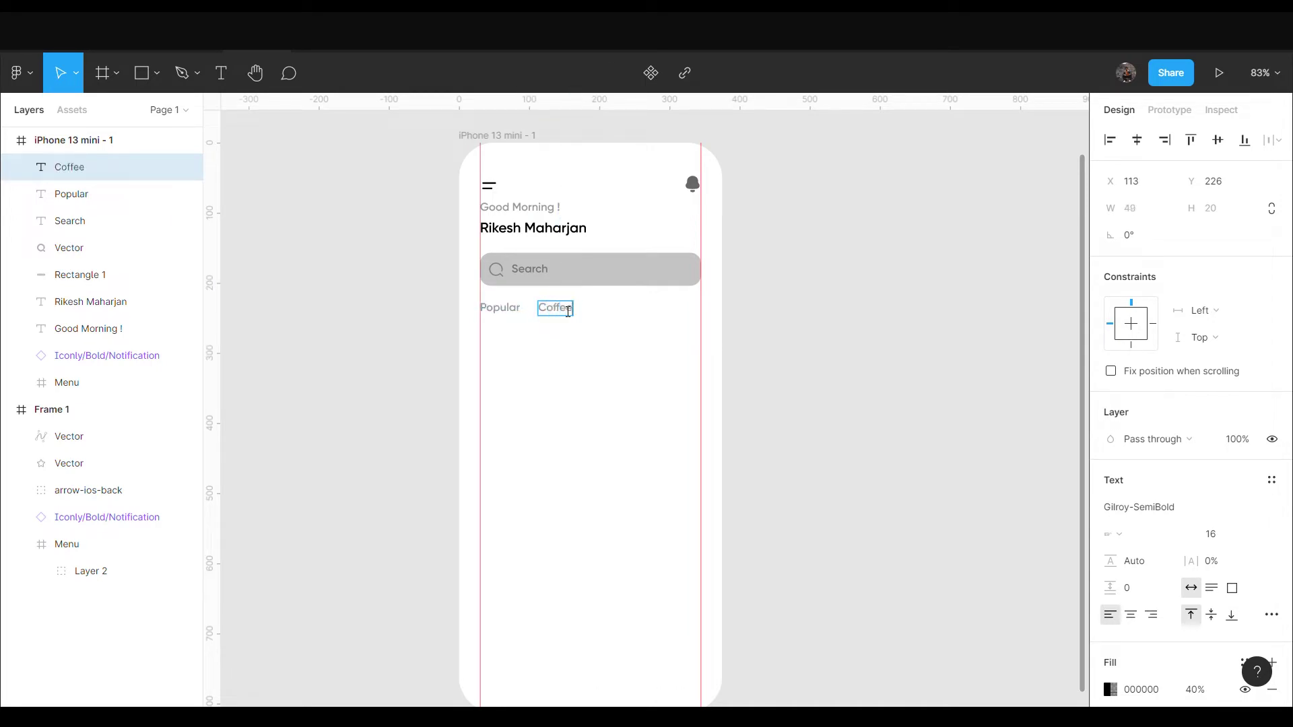
{"action": "key", "text": "Escape"}
Add a 'Tea' label to the right of Coffee
{"action": "key", "text": "ctrl+d"}
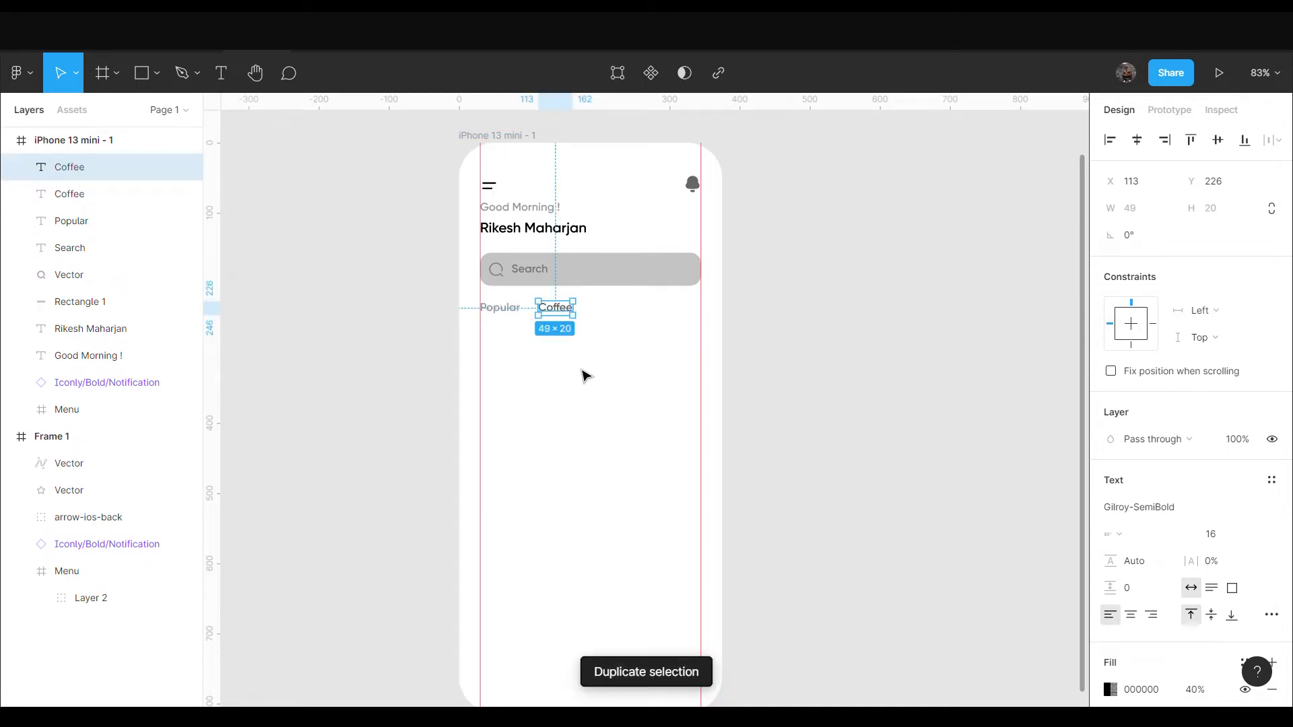
{"action": "key", "text": "Right"}
{"action": "key", "text": "shift+Right"}
{"action": "key", "text": "shift+Right"}
{"action": "key", "text": "shift+Right"}
{"action": "key", "text": "shift+Right"}
{"action": "key", "text": "shift+Right"}
{"action": "key", "text": "shift+Right"}
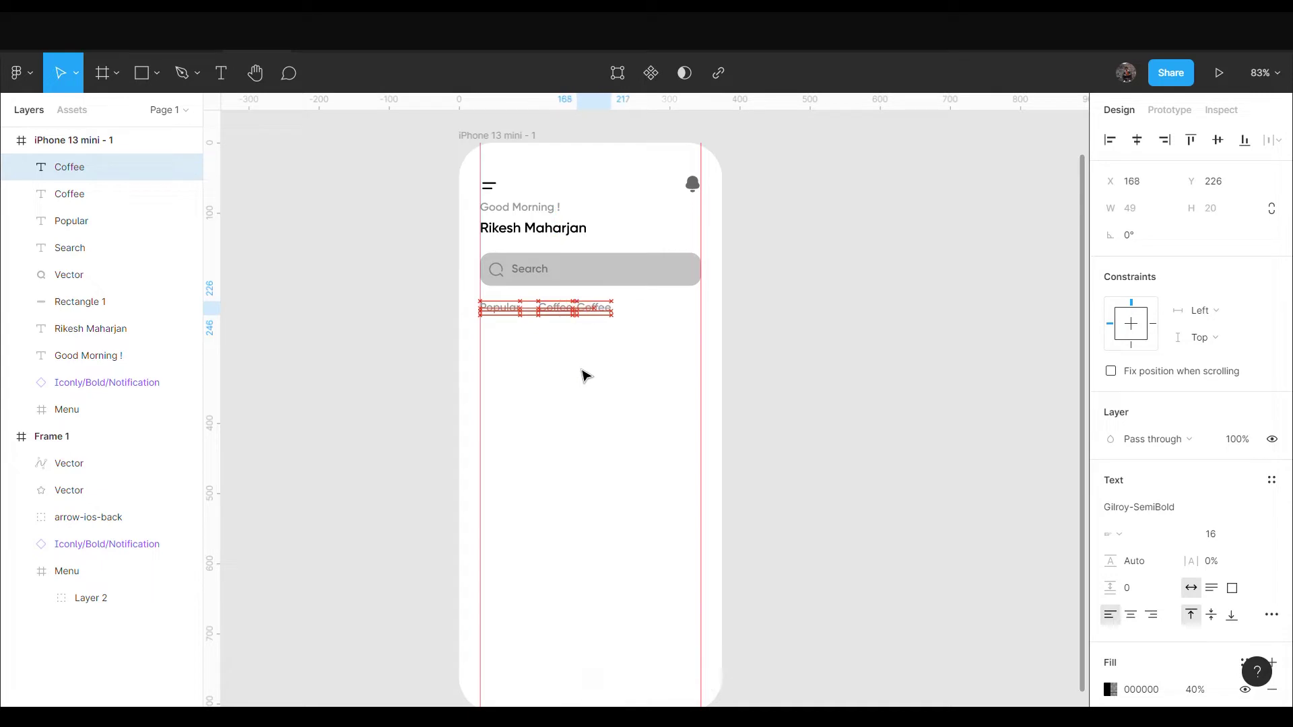
{"action": "key", "text": "Right"}
{"action": "key", "text": "Right"}
{"action": "key", "text": "Right"}
{"action": "left_click_drag", "start_coordinate": [605, 310], "coordinate": [614, 314]}
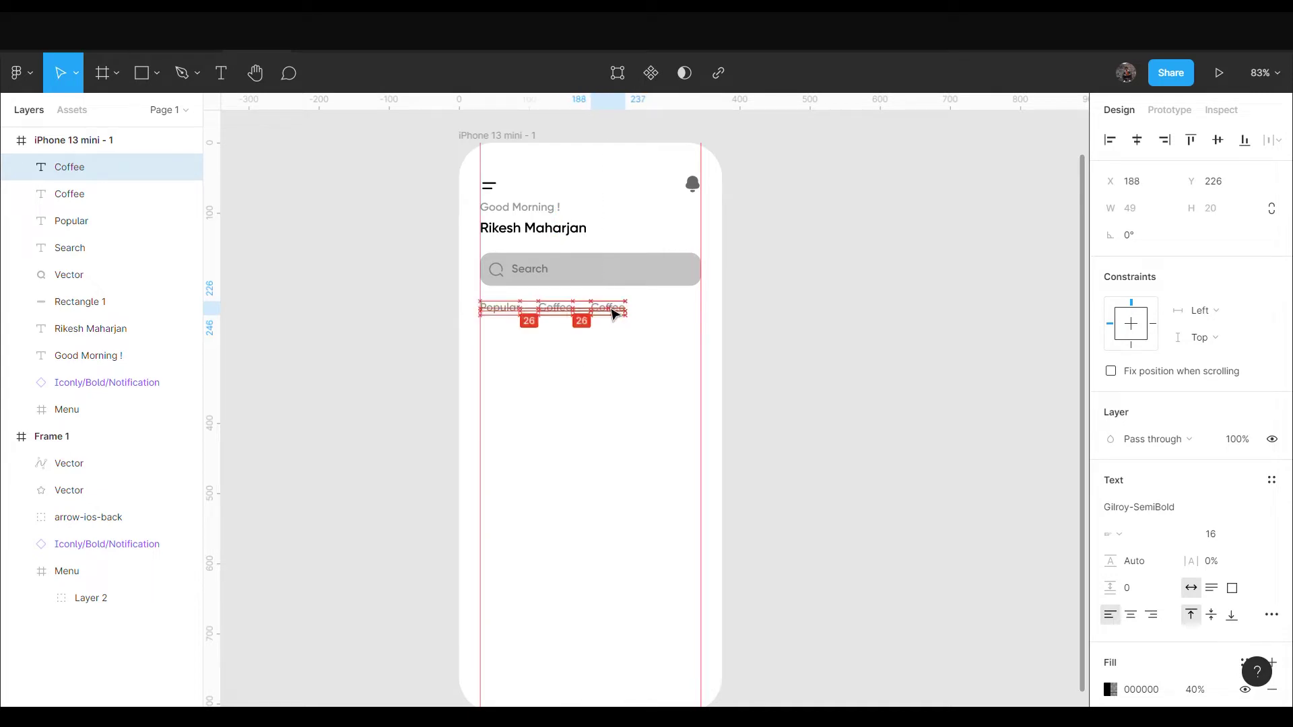
{"action": "double_click", "coordinate": [613, 311]}
{"action": "type", "text": "Tea"}
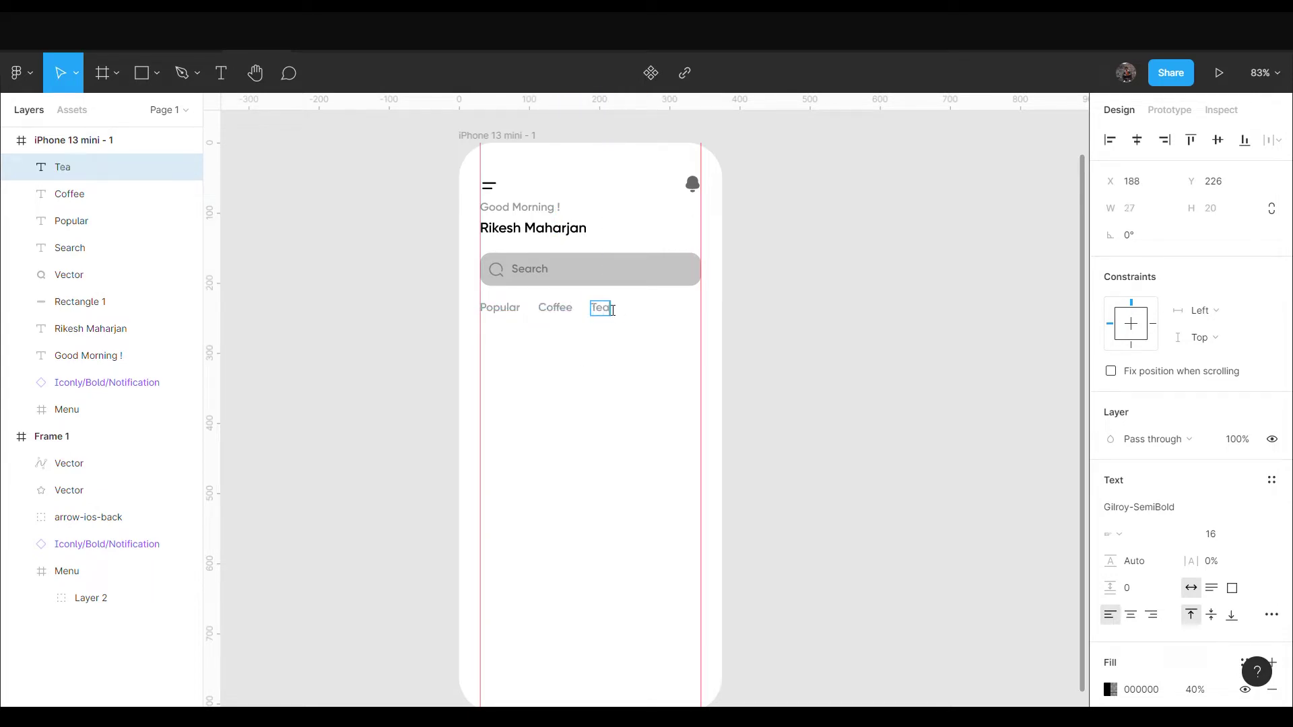
{"action": "key", "text": "Escape"}
Add a 'Drink' label after Tea and even out the row's spacing
{"action": "key", "text": "ctrl+d"}
{"action": "key", "text": "Right"}
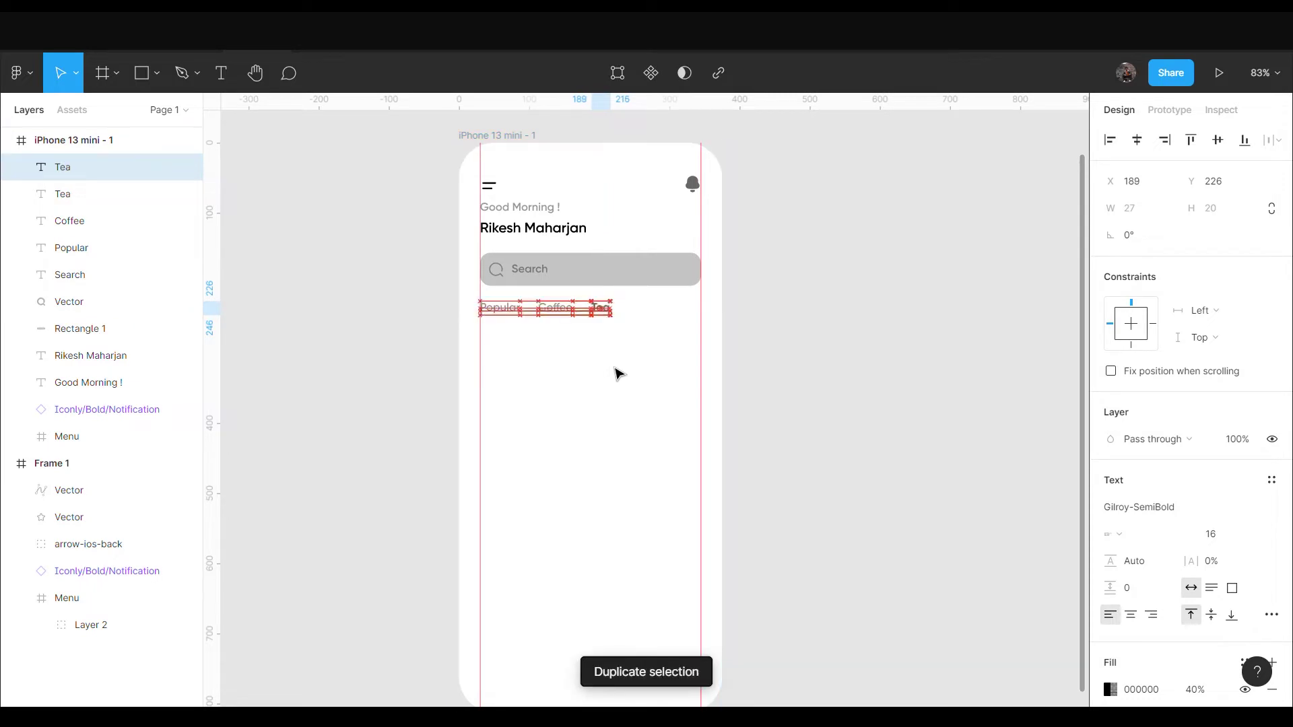
{"action": "key", "text": "shift+Right"}
{"action": "key", "text": "shift+Right"}
{"action": "key", "text": "shift+Right"}
{"action": "key", "text": "shift+Right"}
{"action": "key", "text": "shift+Right"}
{"action": "key", "text": "shift+Right"}
{"action": "key", "text": "Right"}
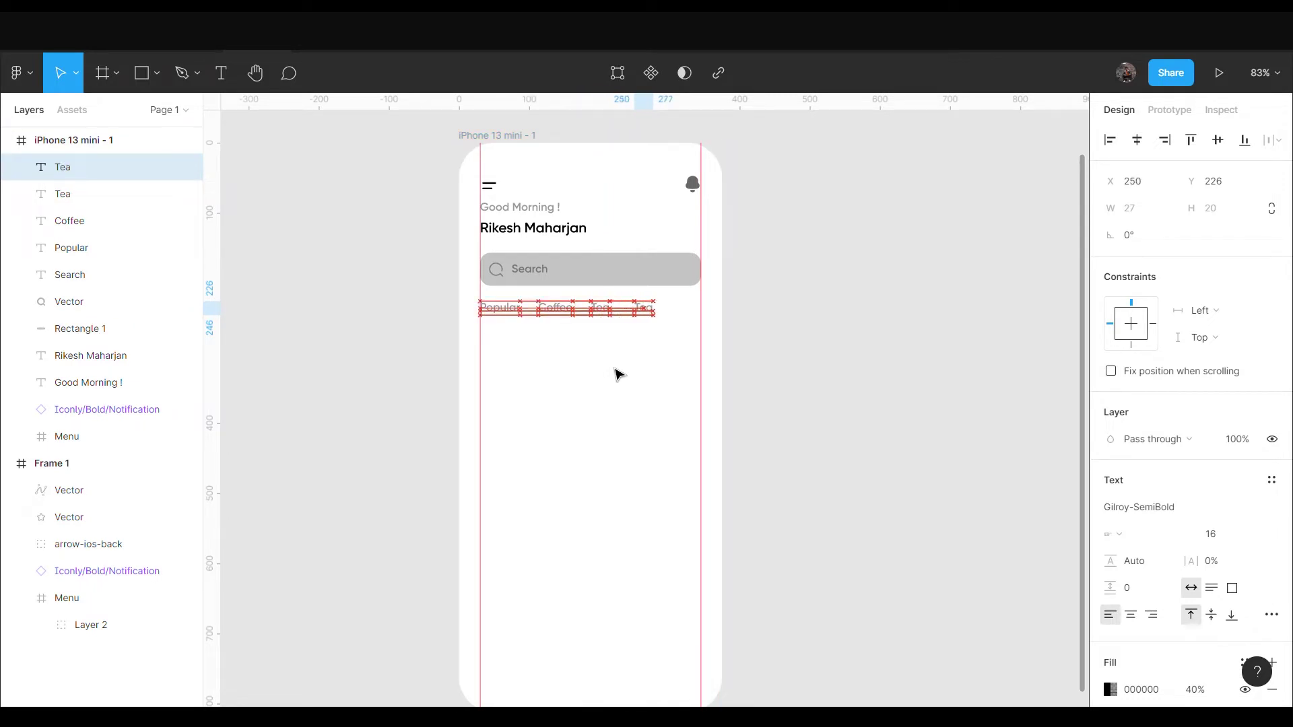
{"action": "double_click", "coordinate": [647, 311]}
{"action": "type", "text": "Drink"}
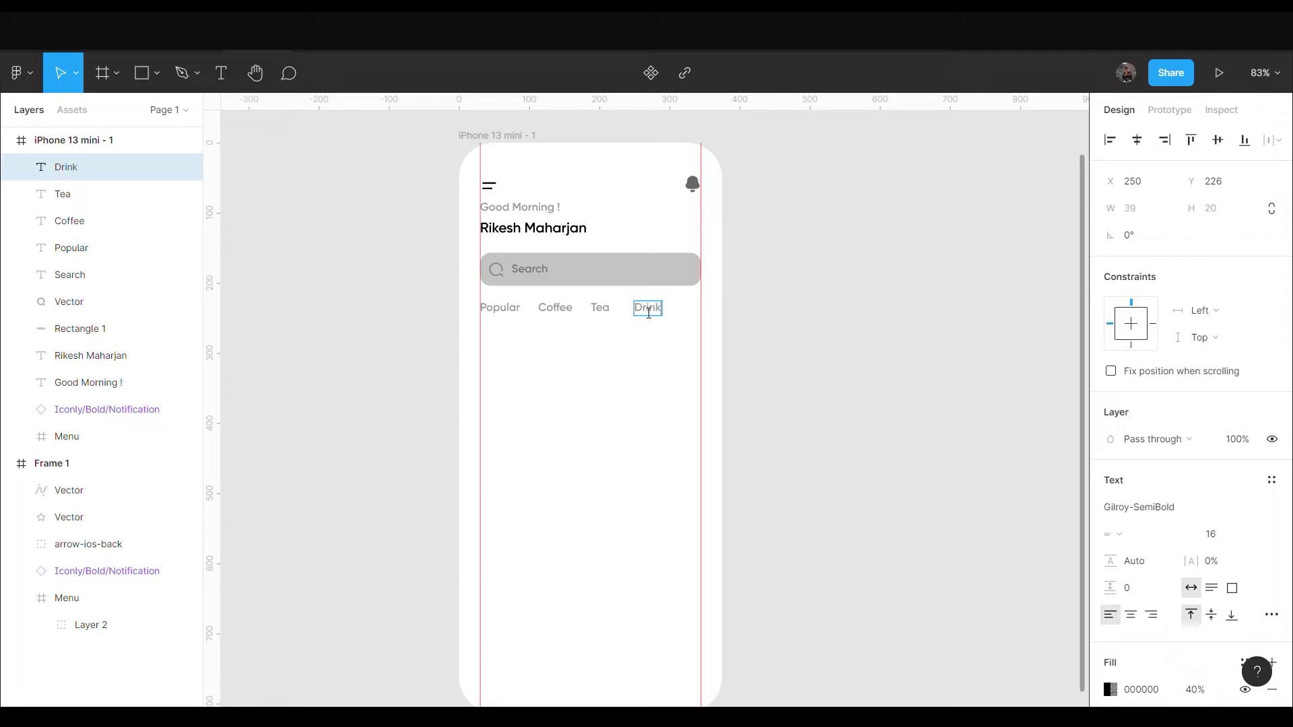
{"action": "key", "text": "Escape"}
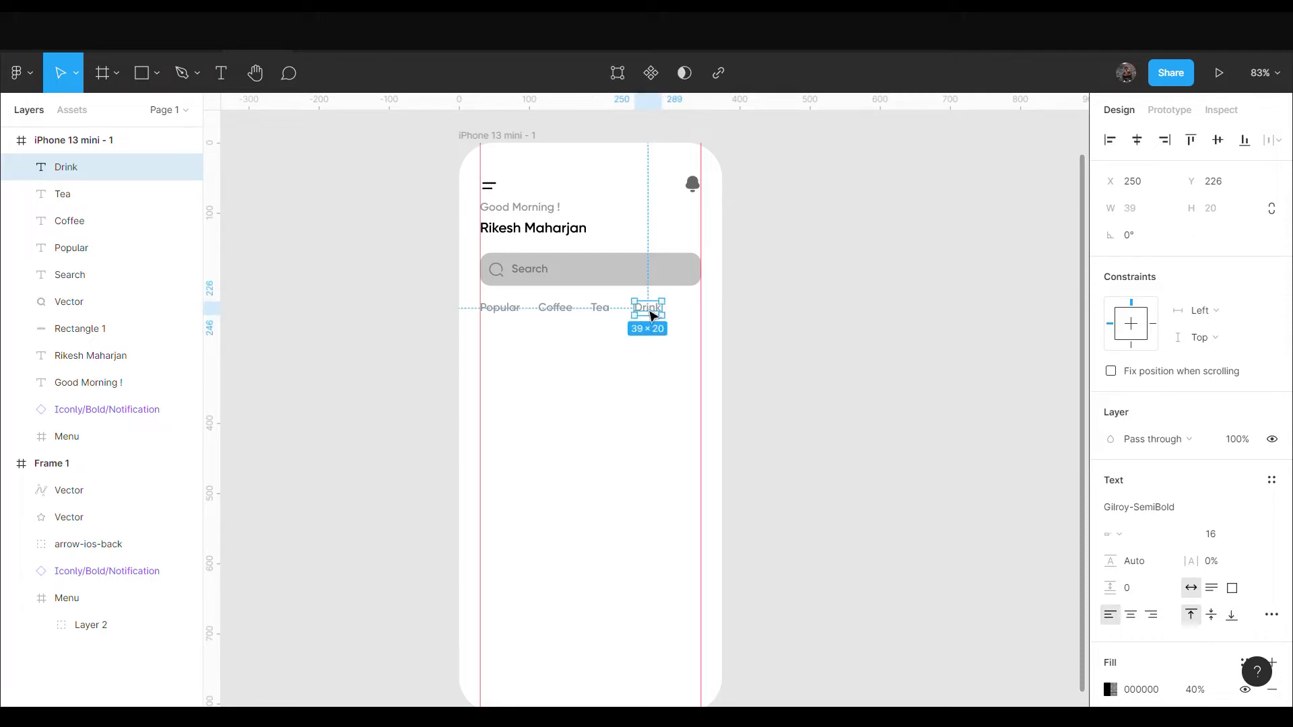
{"action": "left_click", "coordinate": [639, 398]}
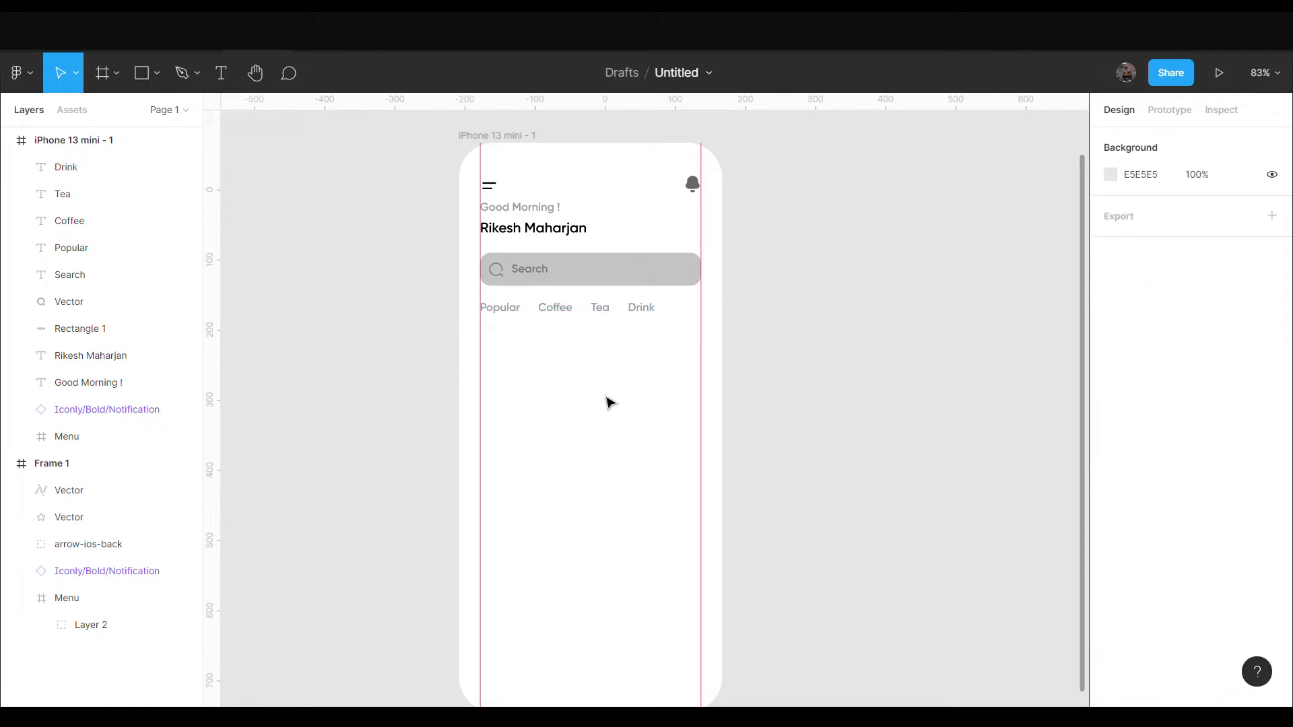
{"action": "mouse_move", "coordinate": [648, 313]}
{"action": "left_mouse_down"}
{"action": "mouse_move", "coordinate": [560, 318]}
{"action": "mouse_move", "coordinate": [664, 322]}
{"action": "left_mouse_up"}
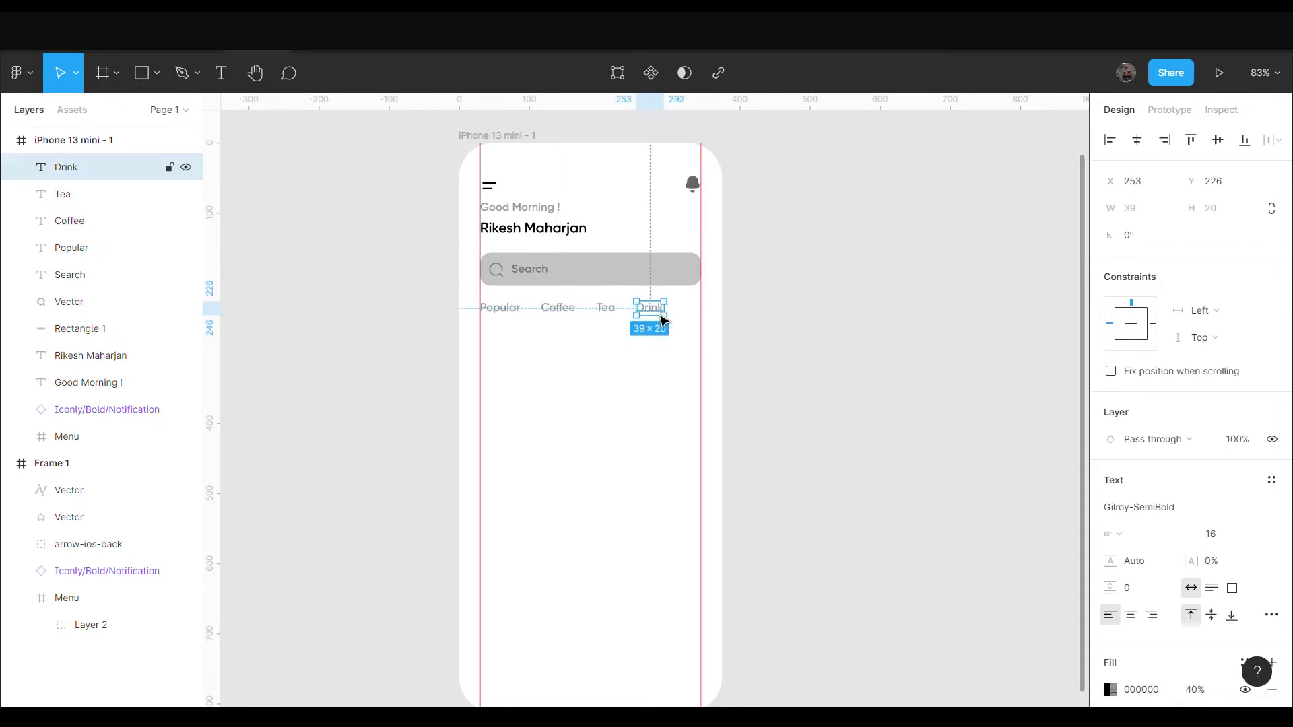
{"action": "left_click", "coordinate": [620, 424]}
{"action": "scroll", "coordinate": [539, 499], "scroll_direction": "down", "scroll_amount": 1}
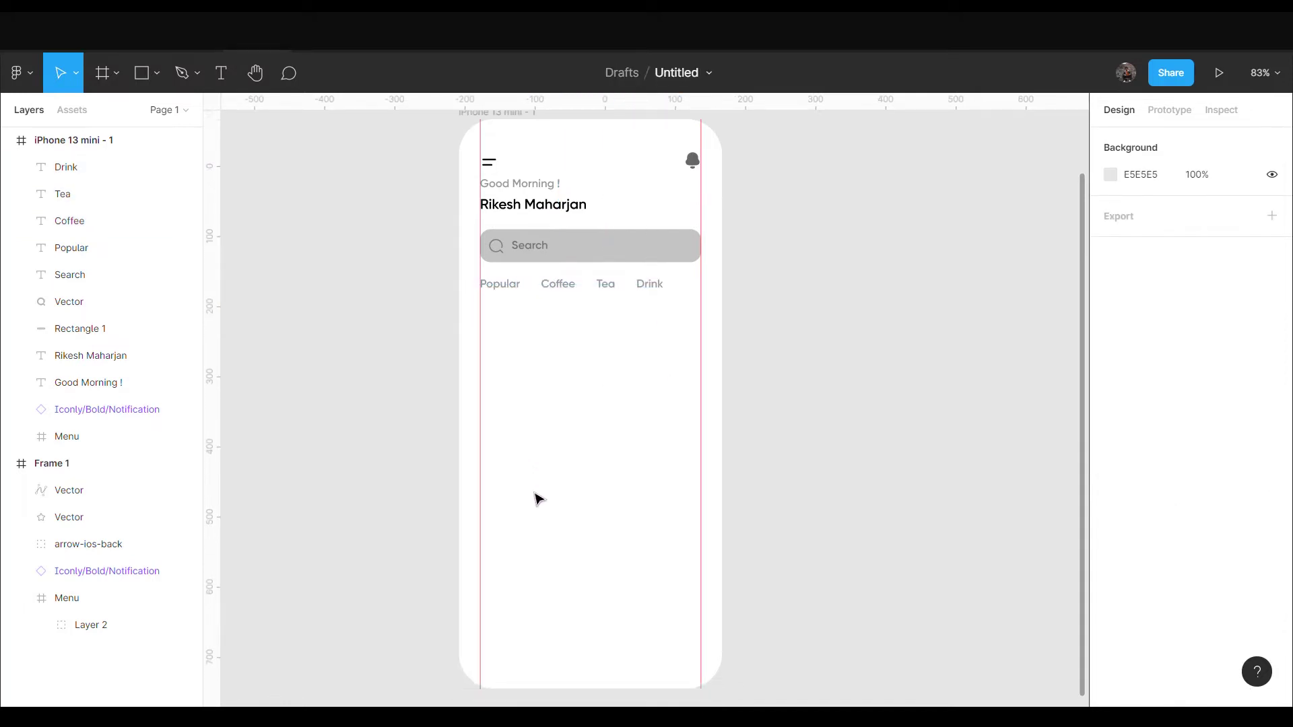
Draw a grey card rectangle below the category row with corner radius 20
{"action": "left_click", "coordinate": [157, 73]}
{"action": "left_click", "coordinate": [134, 112]}
{"action": "left_click_drag", "start_coordinate": [512, 332], "coordinate": [620, 458]}
{"action": "left_click", "coordinate": [613, 479]}
{"action": "left_click", "coordinate": [604, 441]}
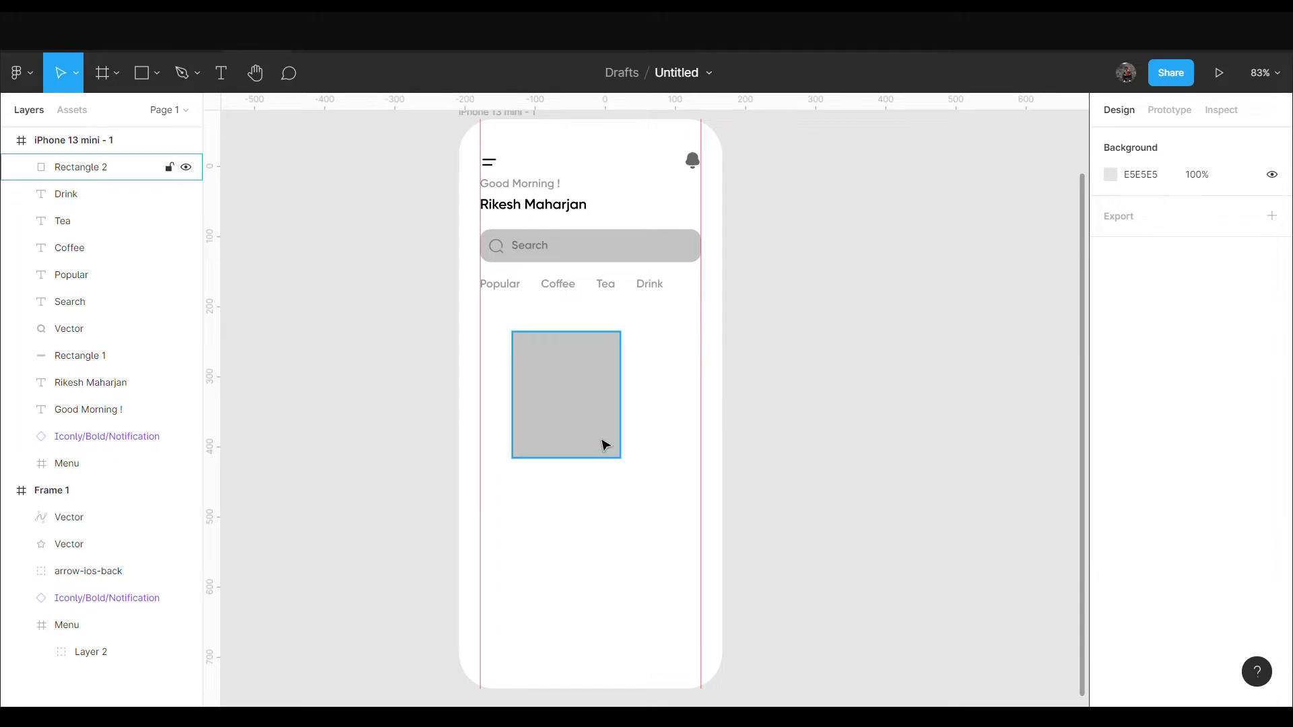
{"action": "type", "text": "20"}
{"action": "key", "text": "Return"}
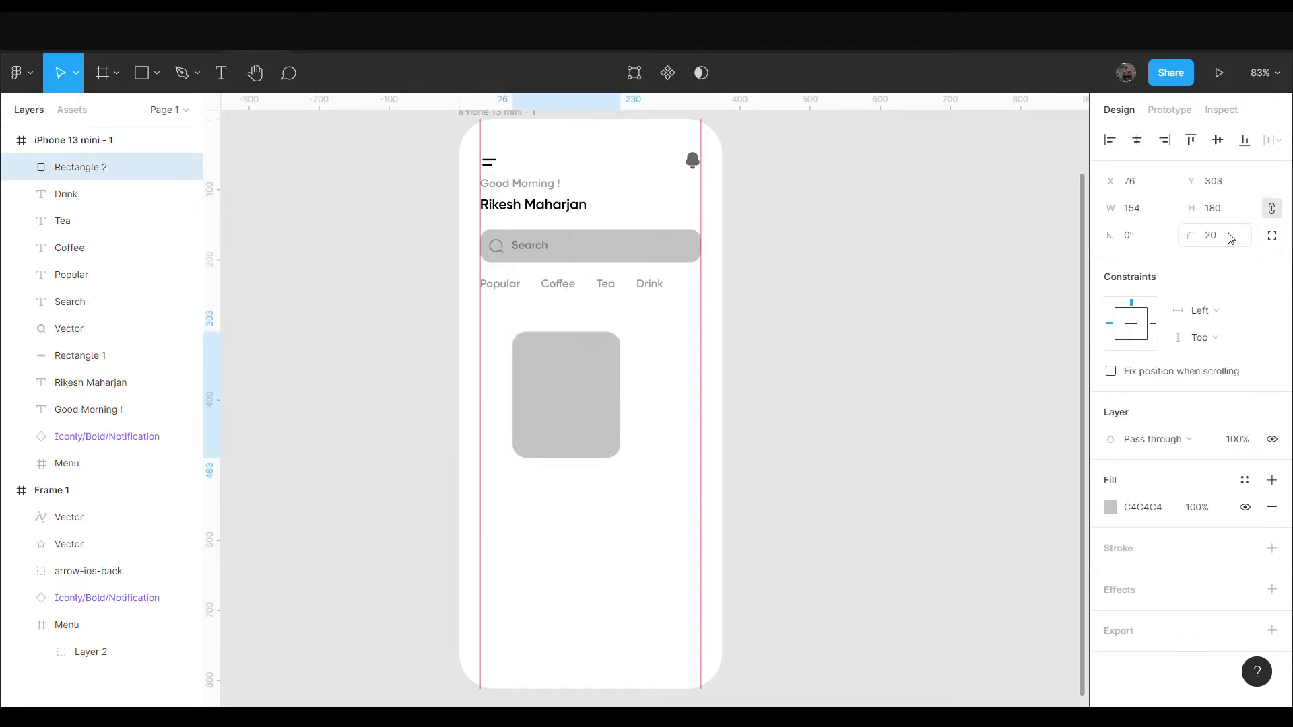
Move the card to the screen's left margin and make it taller
{"action": "left_click_drag", "start_coordinate": [589, 426], "coordinate": [564, 438]}
{"action": "left_click_drag", "start_coordinate": [552, 431], "coordinate": [616, 408]}
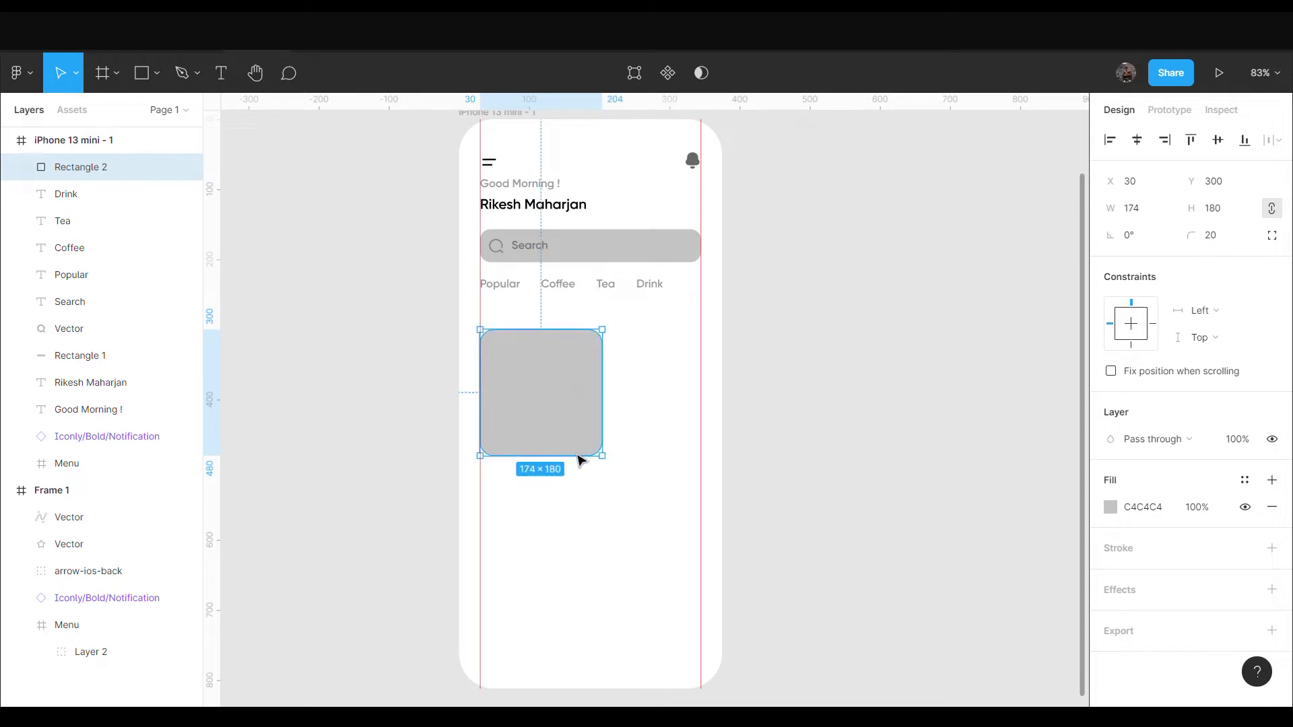
{"action": "left_click_drag", "start_coordinate": [578, 460], "coordinate": [595, 465]}
{"action": "left_click", "coordinate": [637, 443]}
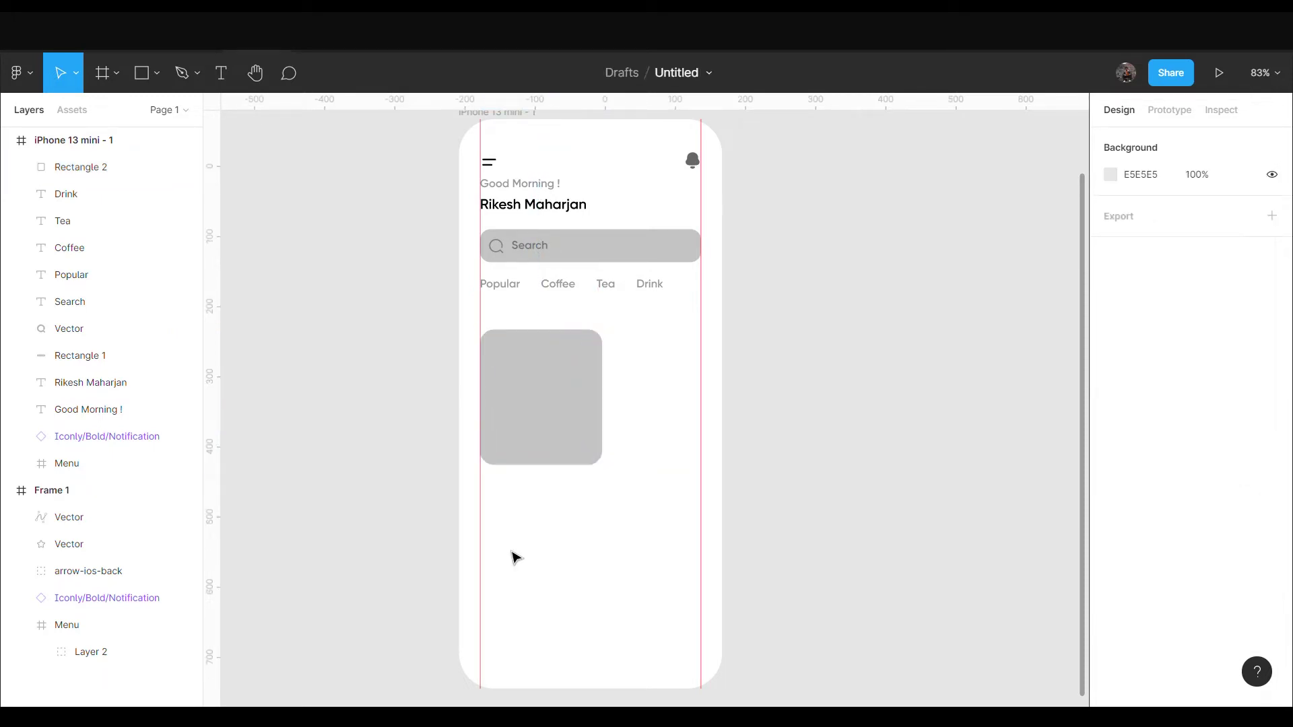
{"action": "scroll", "coordinate": [882, 505], "scroll_direction": "up", "scroll_amount": 3}
{"action": "scroll", "coordinate": [865, 489], "scroll_direction": "up", "scroll_amount": 4}
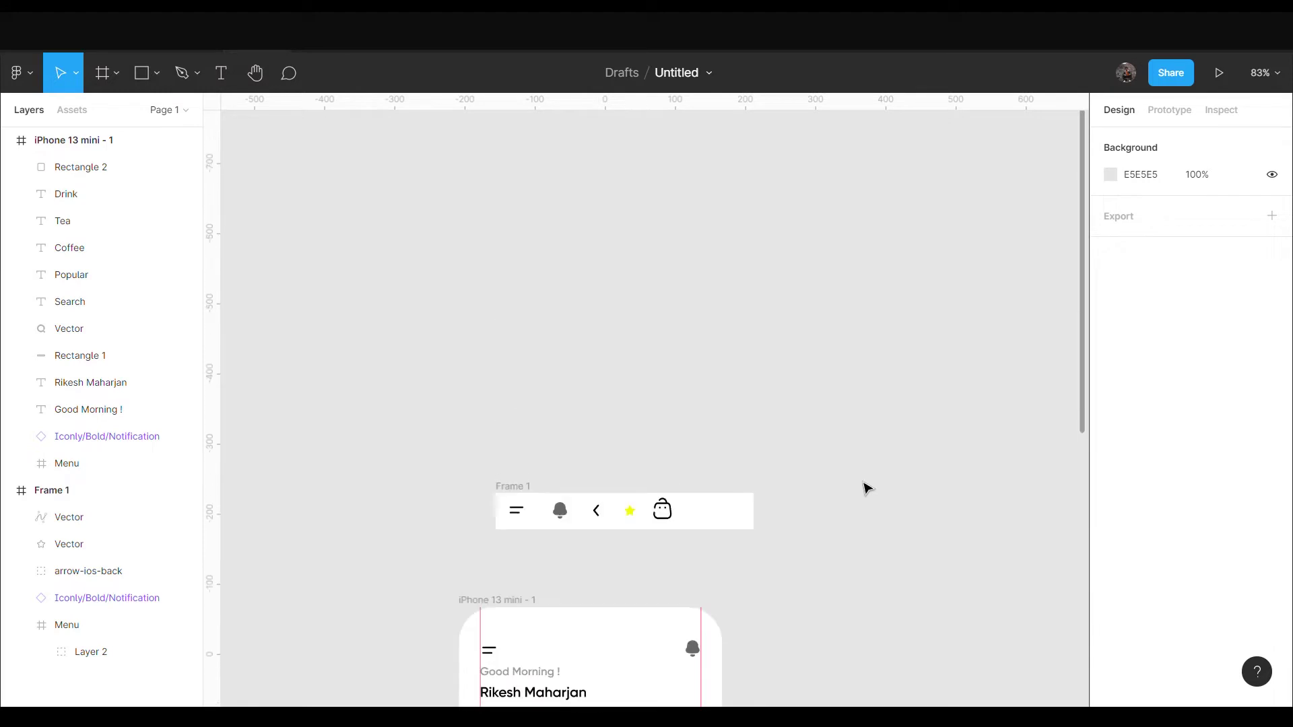
{"action": "scroll", "coordinate": [867, 488], "scroll_direction": "down", "scroll_amount": 5}
{"action": "scroll", "coordinate": [868, 488], "scroll_direction": "down", "scroll_amount": 4}
{"action": "scroll", "coordinate": [867, 489], "scroll_direction": "up", "scroll_amount": 4}
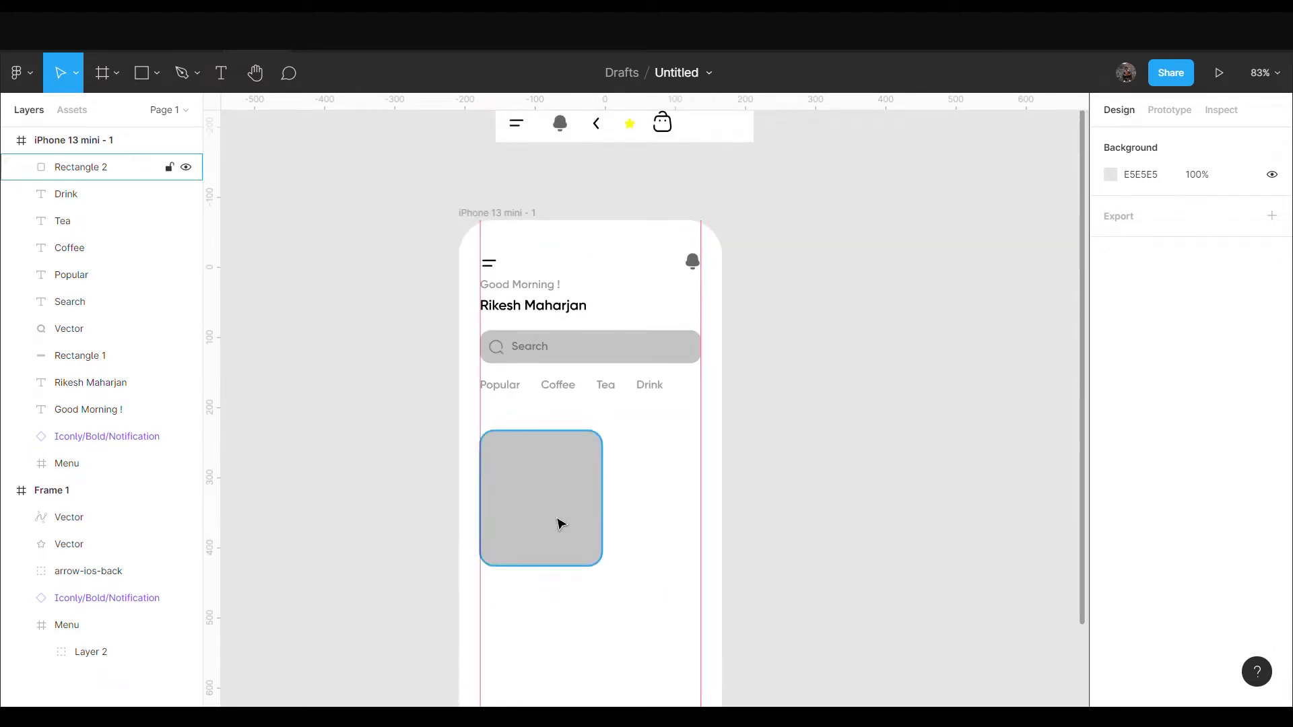
Try a duplicate card on the right, widen the left card, then delete the copy
{"action": "left_click_drag", "start_coordinate": [559, 525], "coordinate": [708, 511]}
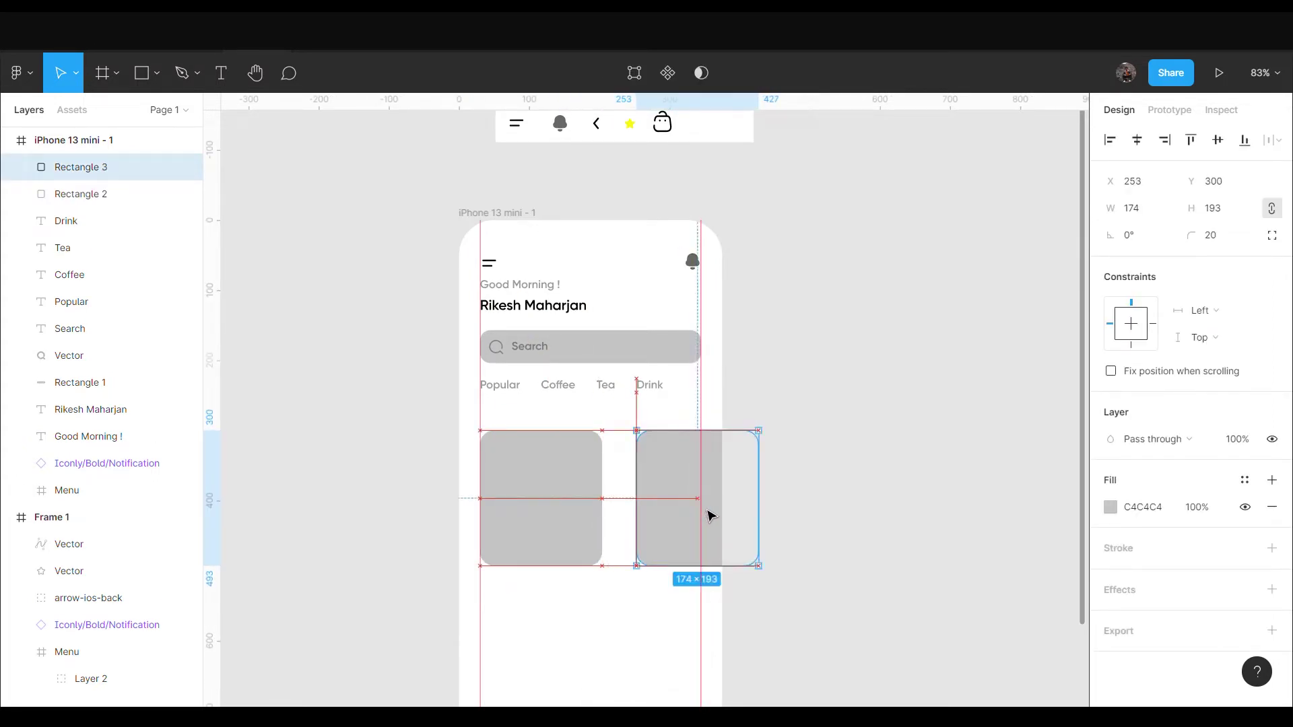
{"action": "left_click", "coordinate": [568, 516]}
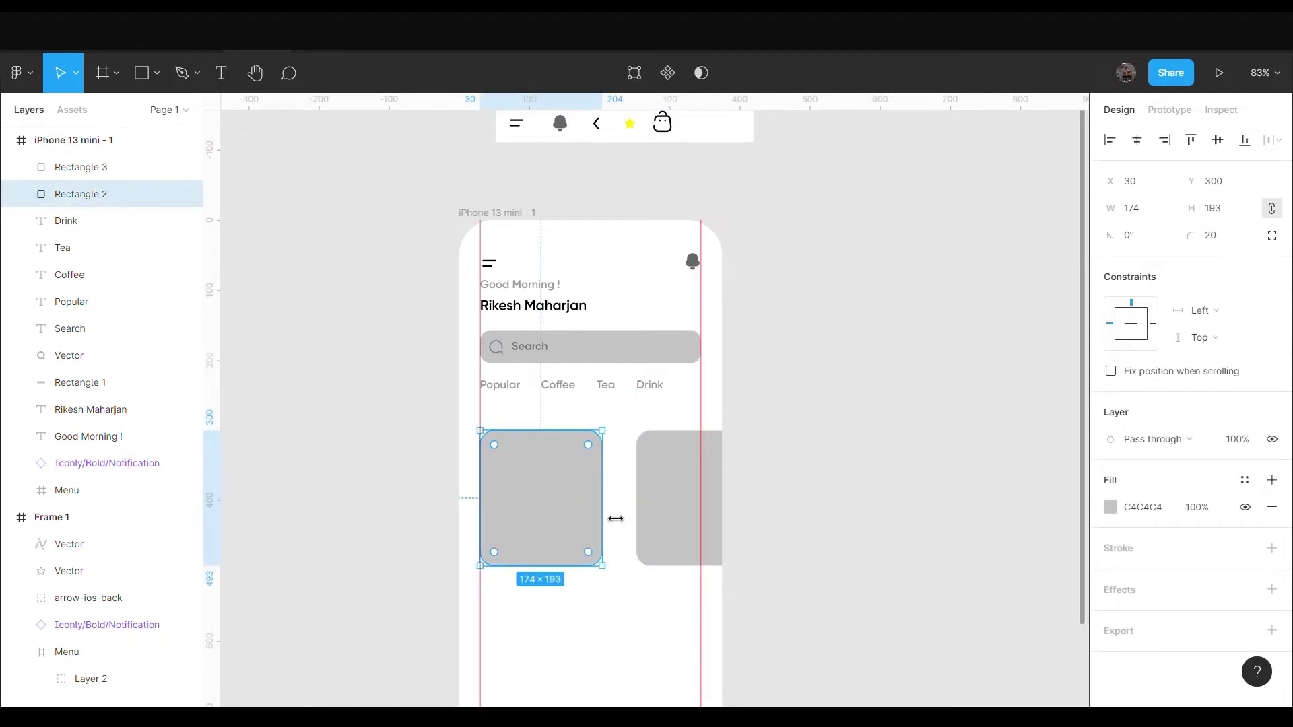
{"action": "left_click_drag", "start_coordinate": [616, 519], "coordinate": [628, 518]}
{"action": "left_click", "coordinate": [630, 610]}
{"action": "left_click", "coordinate": [687, 546]}
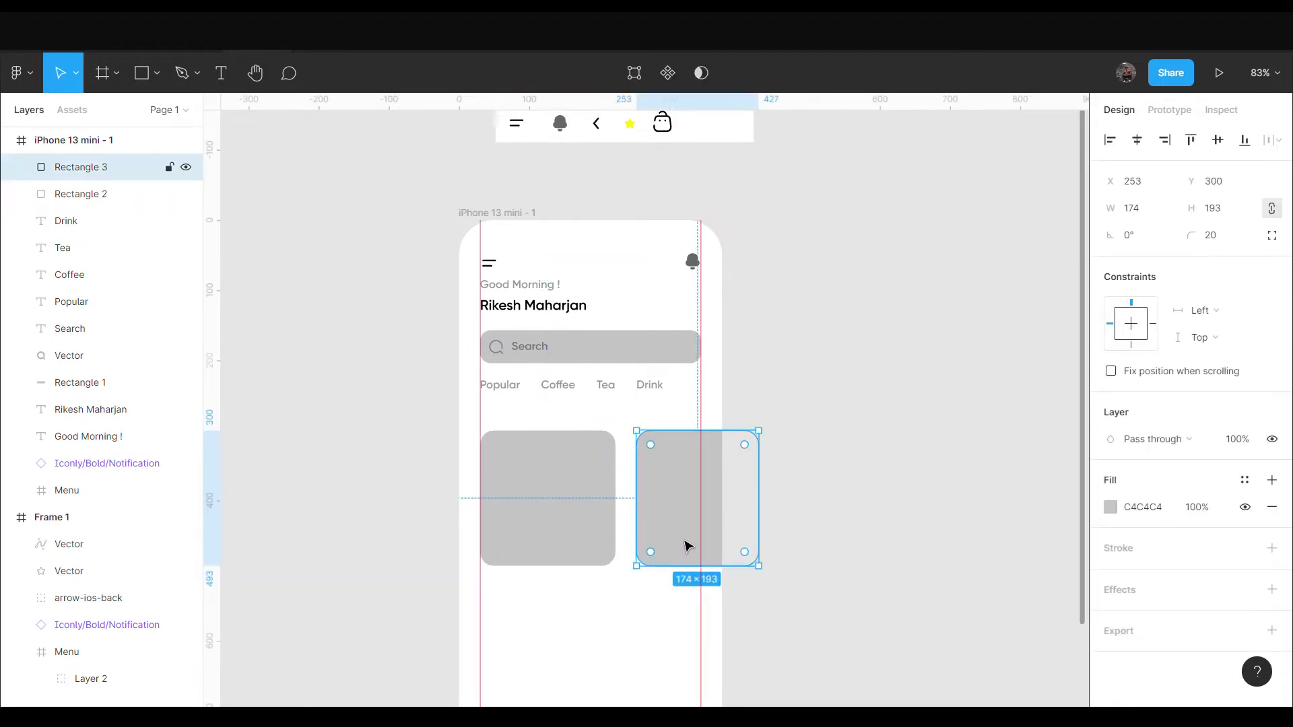
{"action": "key", "text": "Delete"}
Make the left card taller after discarding another trial duplicate, and paste the Starbucks cup image
{"action": "left_click", "coordinate": [610, 542]}
{"action": "key", "text": "ctrl+d"}
{"action": "left_click_drag", "start_coordinate": [609, 543], "coordinate": [726, 525]}
{"action": "left_click", "coordinate": [549, 549]}
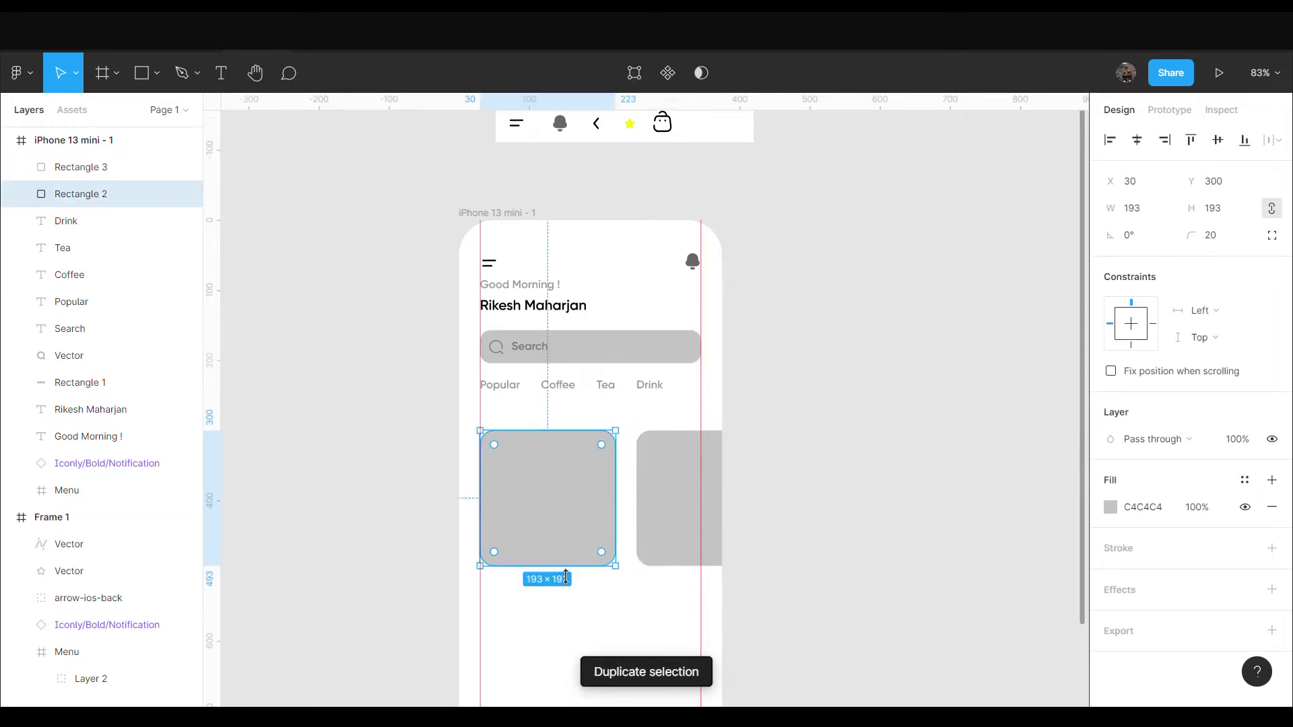
{"action": "left_click_drag", "start_coordinate": [548, 566], "coordinate": [566, 589]}
{"action": "left_click", "coordinate": [566, 589]}
{"action": "left_click", "coordinate": [659, 539]}
{"action": "key", "text": "Delete"}
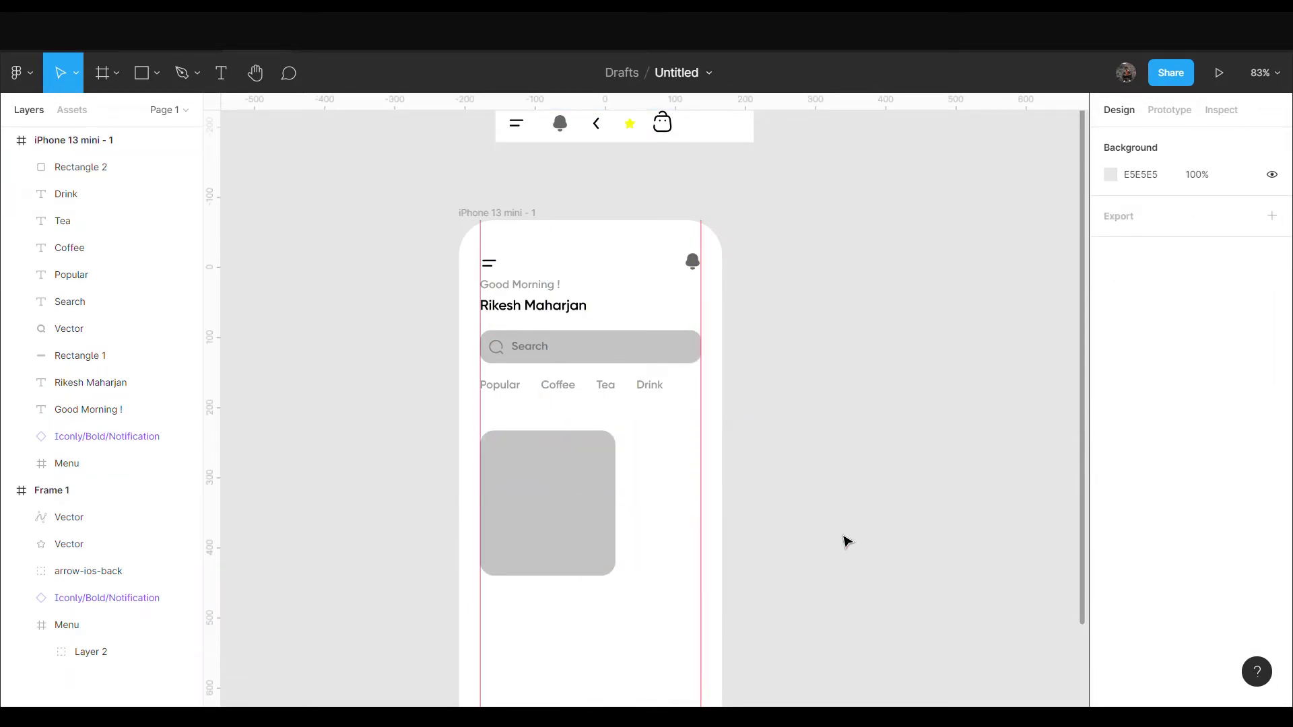
{"action": "key", "text": "ctrl+v"}
Bring the cup image into the phone frame, shrink it, and set it over the card
{"action": "left_click_drag", "start_coordinate": [671, 428], "coordinate": [840, 459]}
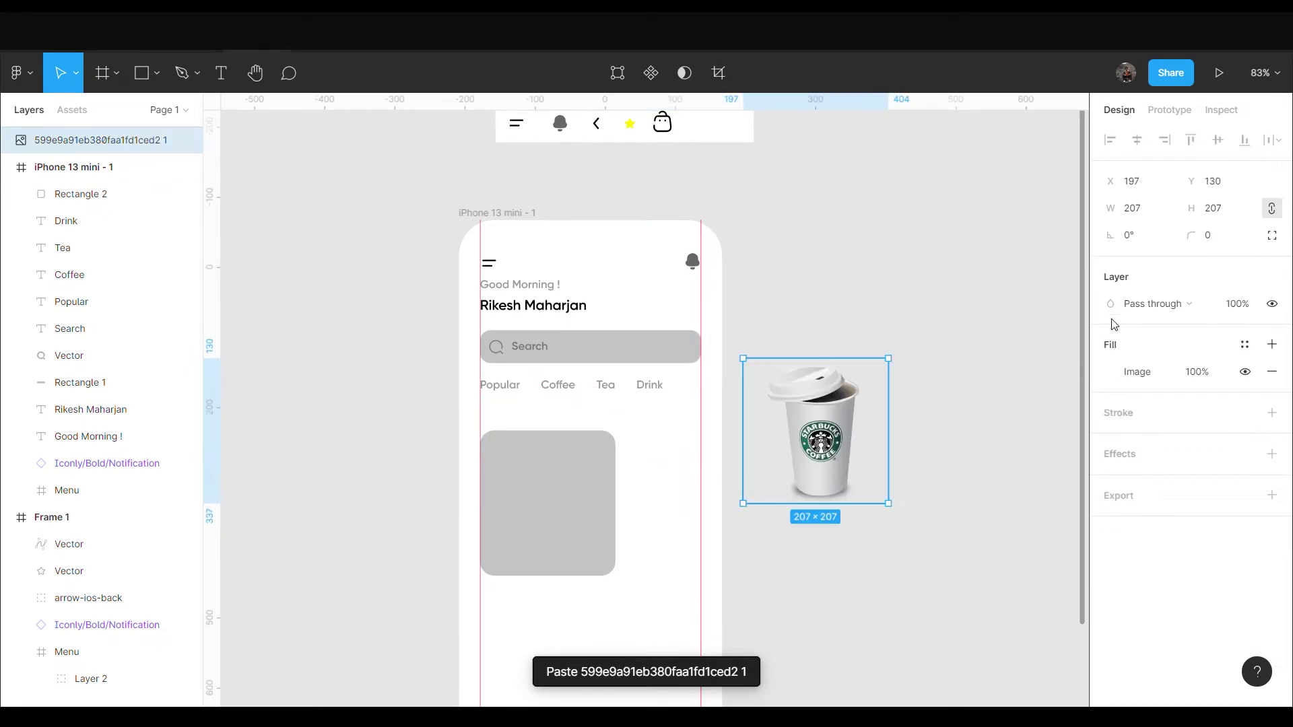
{"action": "scroll", "coordinate": [869, 303], "scroll_direction": "down", "scroll_amount": 1}
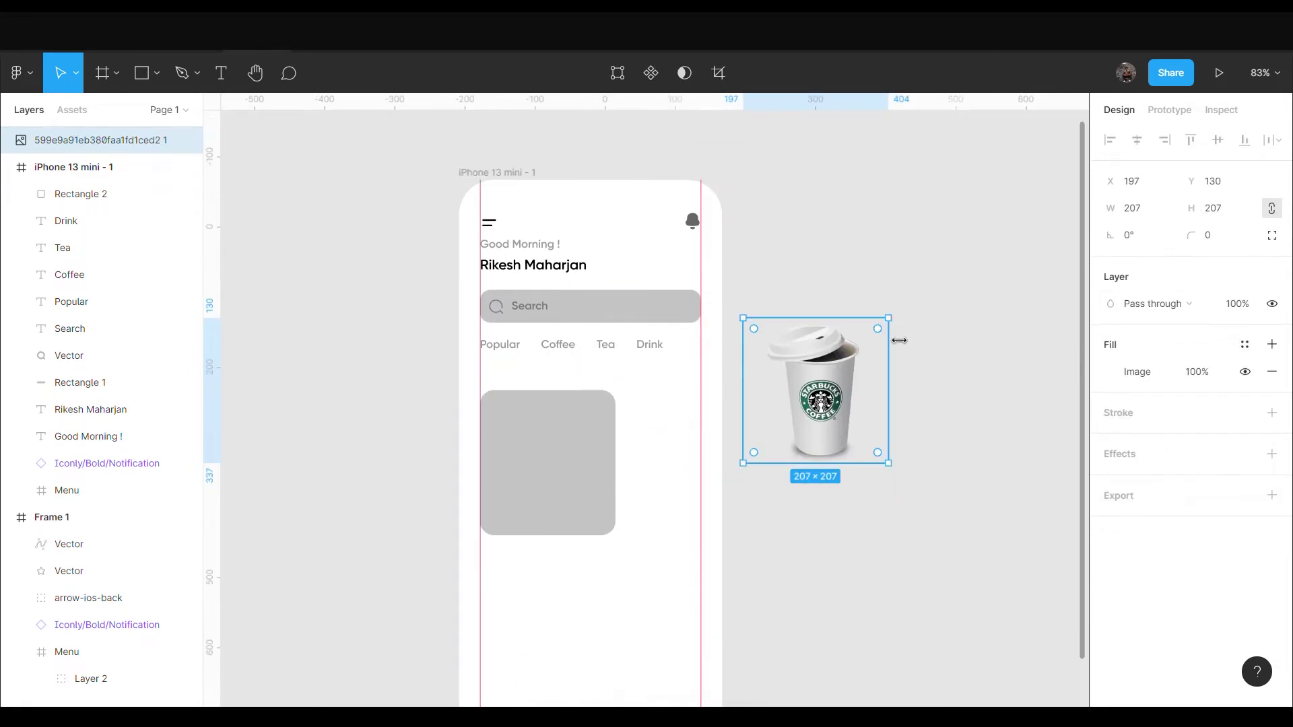
{"action": "left_click_drag", "start_coordinate": [854, 391], "coordinate": [602, 441]}
{"action": "left_click_drag", "start_coordinate": [633, 513], "coordinate": [644, 524]}
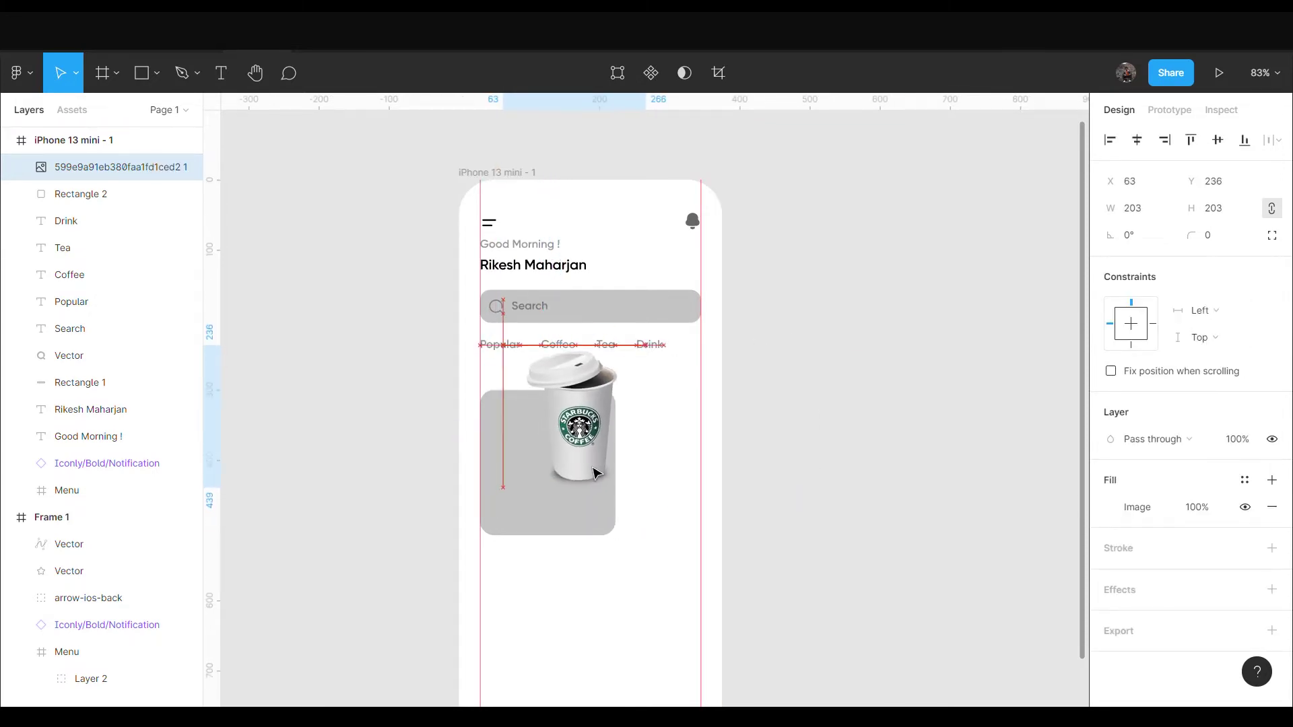
{"action": "left_click_drag", "start_coordinate": [581, 497], "coordinate": [589, 495]}
Nudge the grey card down so the cup's lid rises above its top edge
{"action": "left_click", "coordinate": [537, 523]}
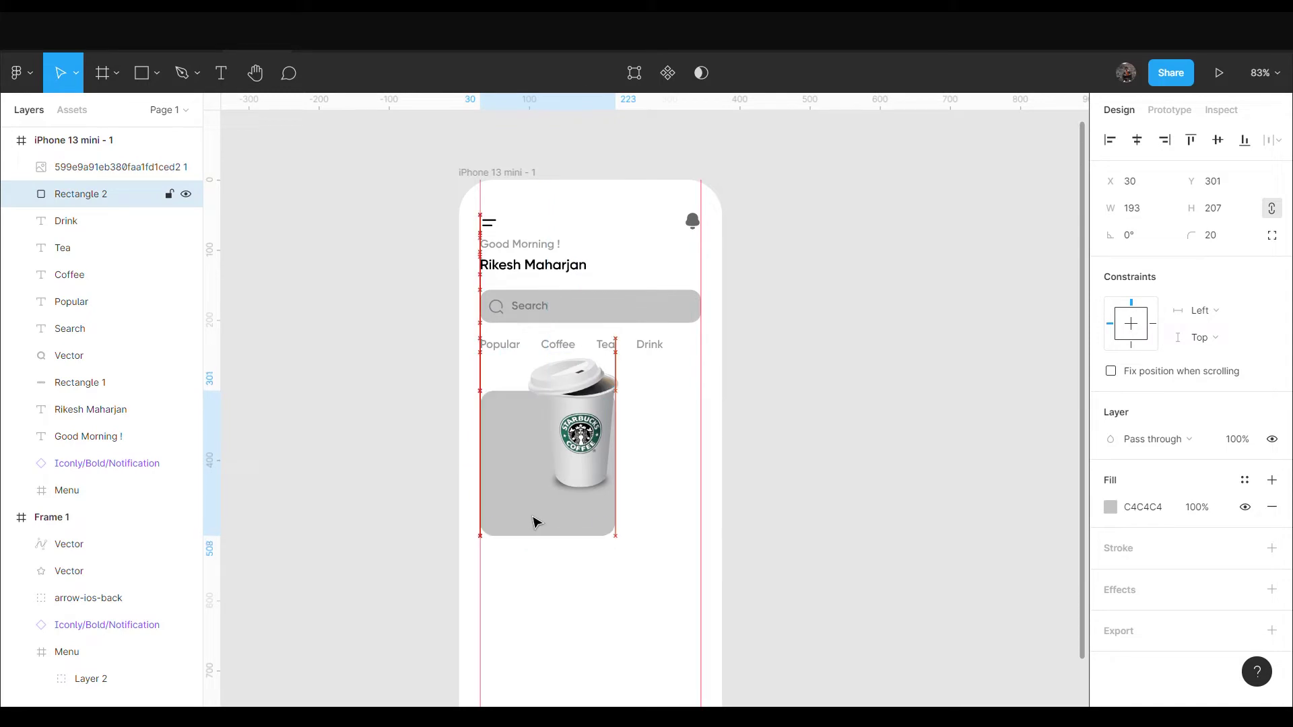
{"action": "key", "text": "shift+Down"}
{"action": "key", "text": "shift+Down"}
{"action": "key", "text": "shift+Down"}
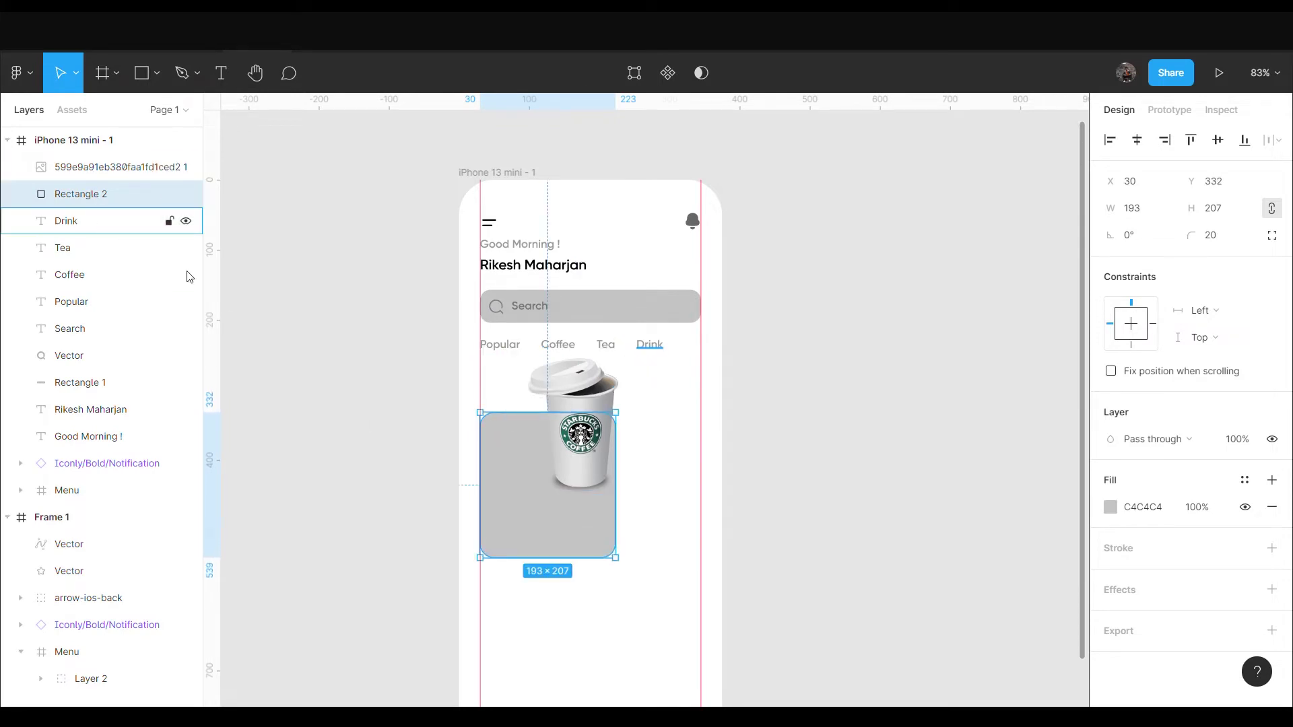
{"action": "left_click", "coordinate": [135, 167]}
{"action": "left_click_drag", "start_coordinate": [598, 438], "coordinate": [594, 446]}
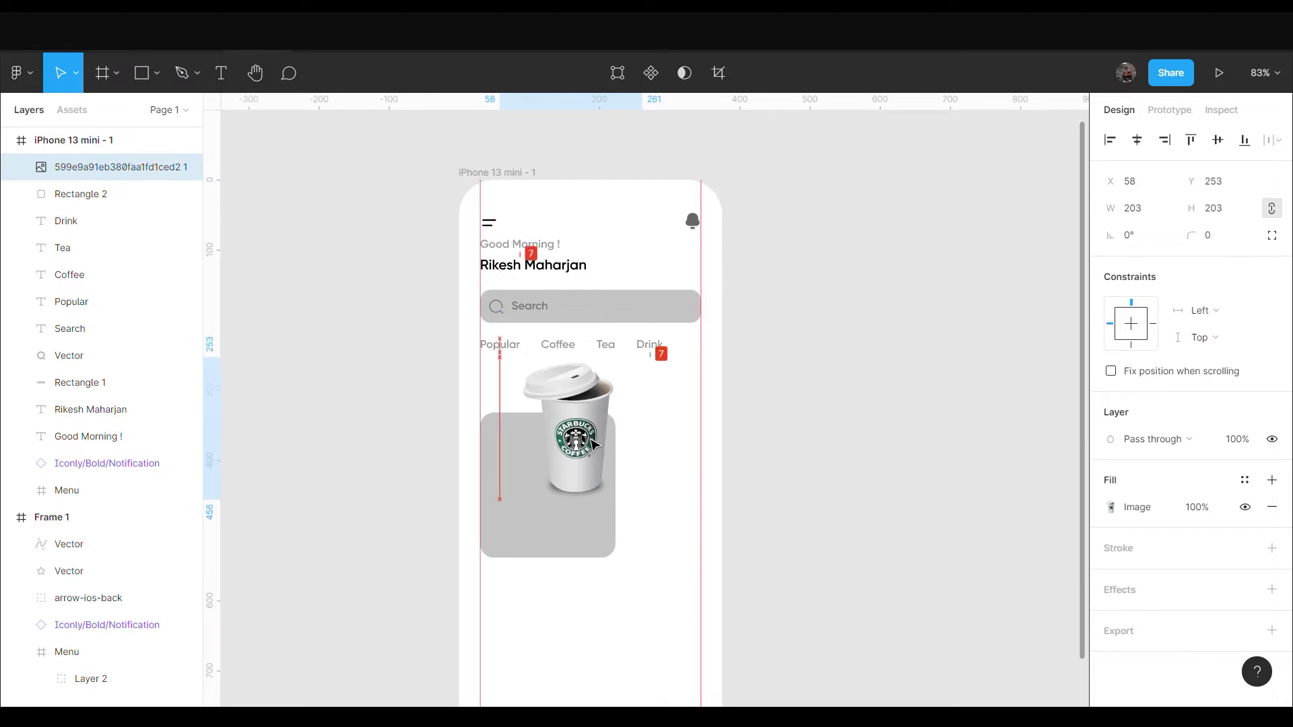
{"action": "left_click", "coordinate": [882, 458]}
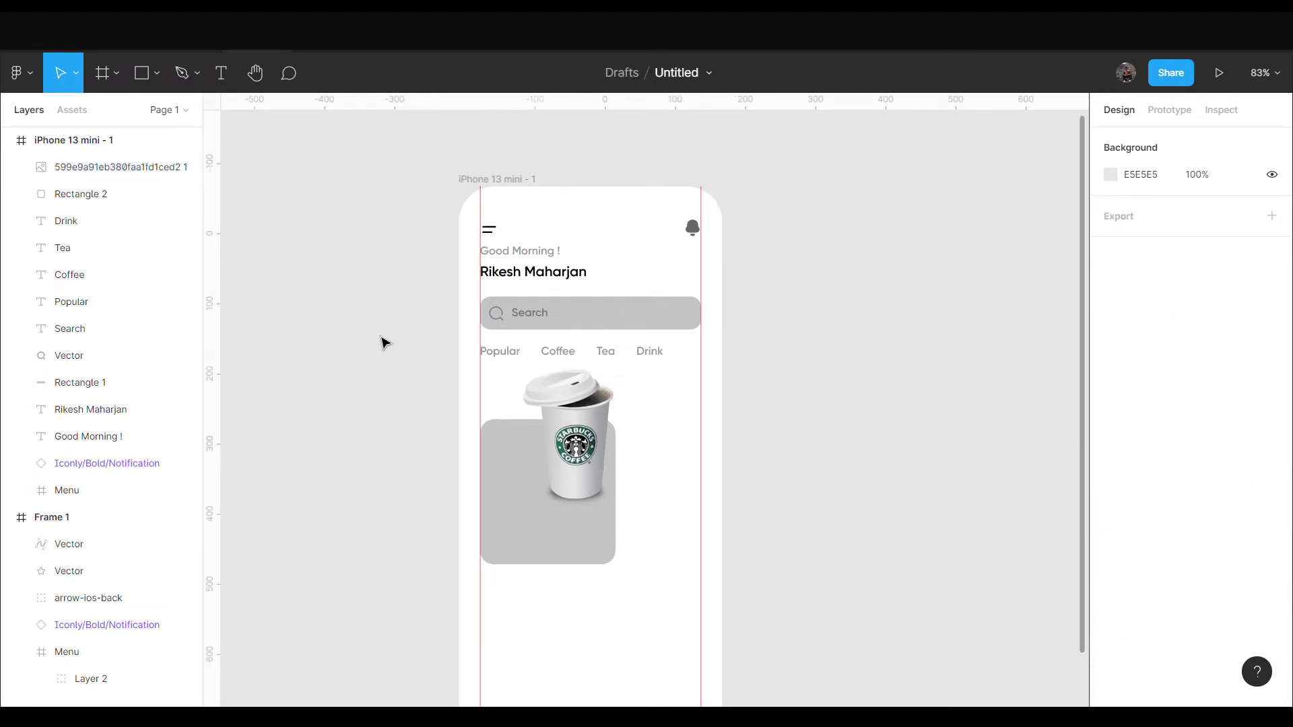
Copy the yellow star onto the card's top-left corner
{"action": "scroll", "coordinate": [384, 341], "scroll_direction": "up", "scroll_amount": 5}
{"action": "left_click", "coordinate": [630, 273]}
{"action": "mouse_move", "coordinate": [630, 274]}
{"action": "left_mouse_down"}
{"action": "mouse_move", "coordinate": [539, 524]}
{"action": "mouse_move", "coordinate": [504, 464]}
{"action": "left_mouse_up"}
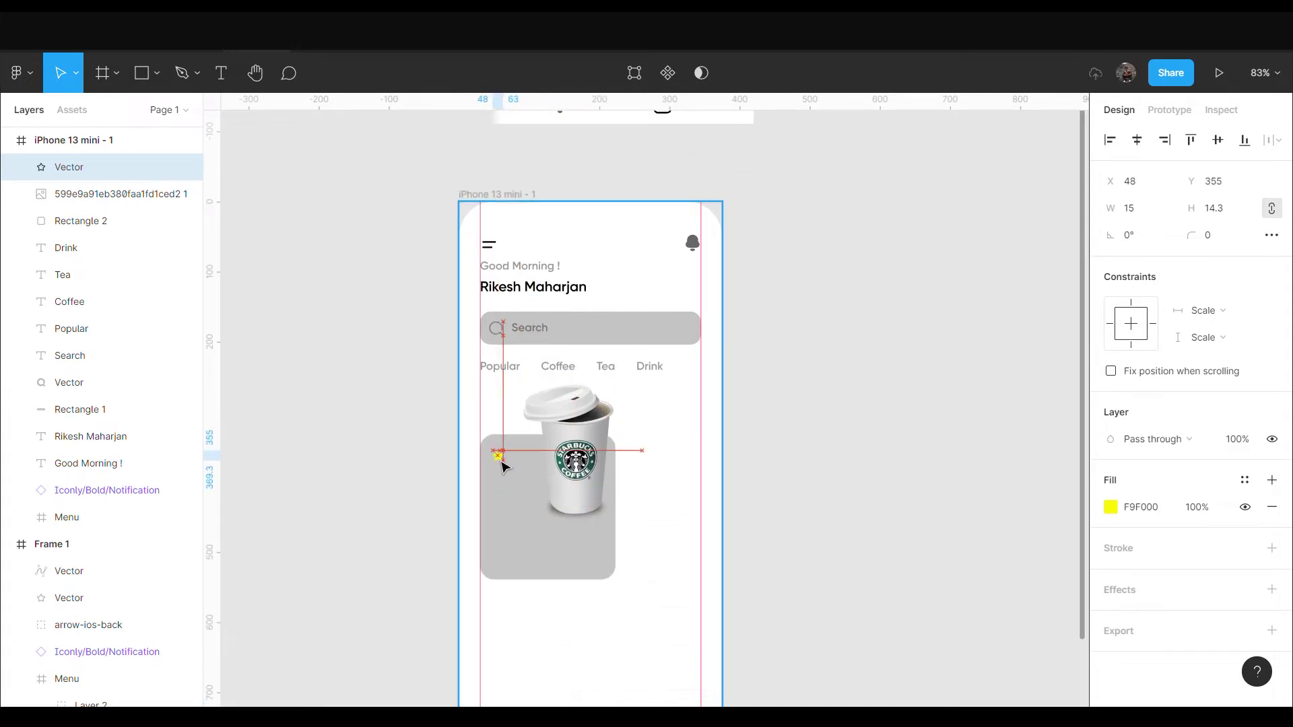
Add a white '4.5' rating text and place it beside the star on the card
{"action": "left_click", "coordinate": [767, 465]}
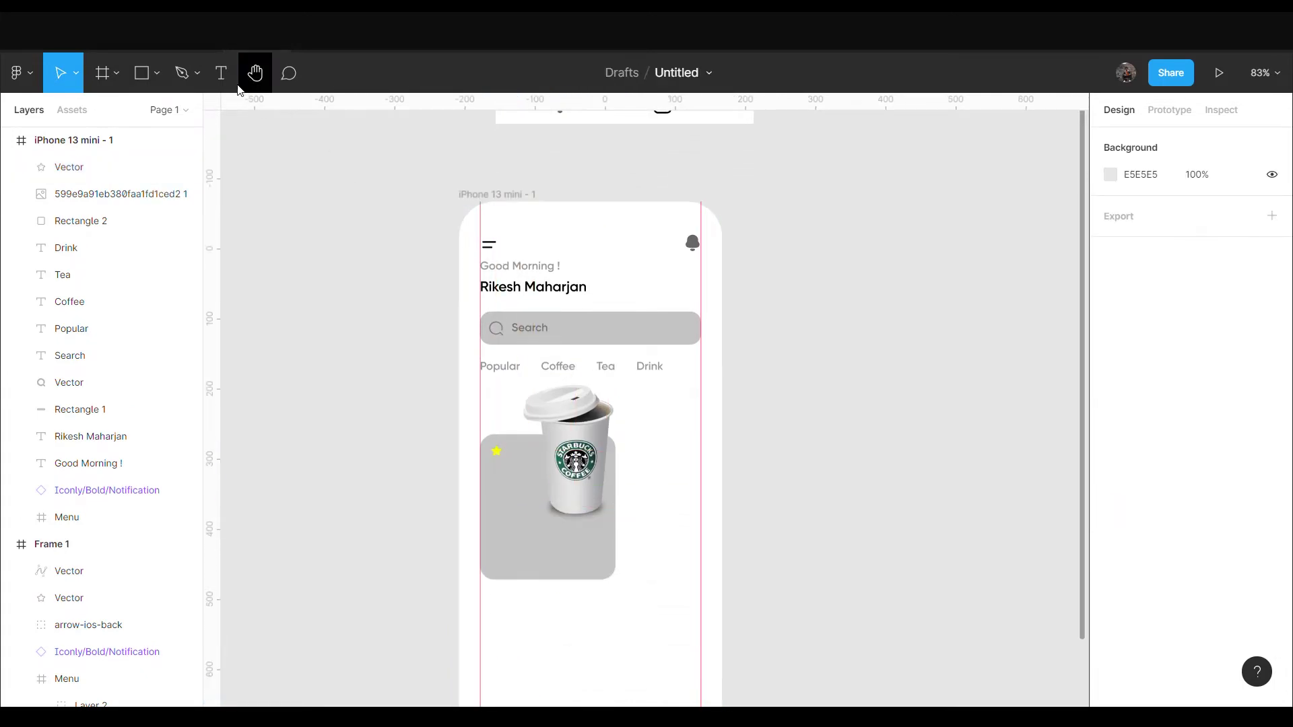
{"action": "key", "text": "t"}
{"action": "left_click", "coordinate": [787, 328]}
{"action": "type", "text": "4"}
{"action": "key", "text": "Escape"}
{"action": "key", "text": "Escape"}
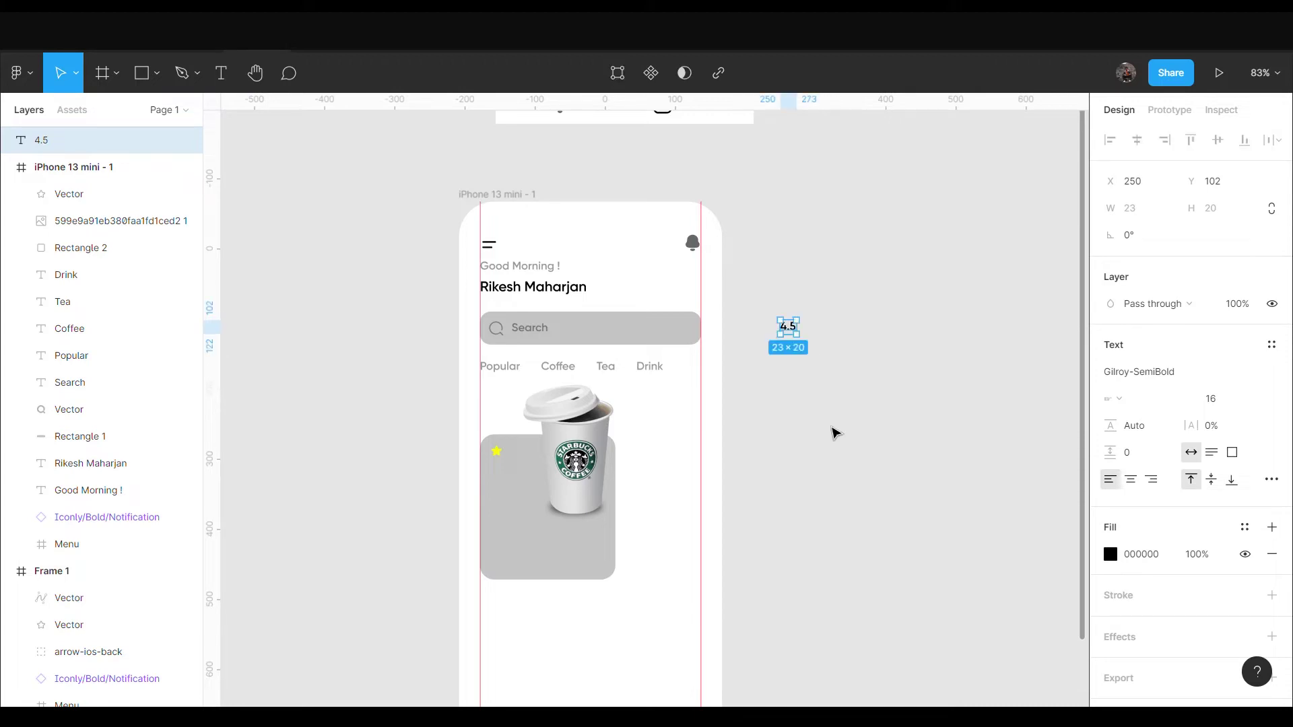
{"action": "left_click", "coordinate": [1110, 554]}
{"action": "left_click", "coordinate": [846, 222]}
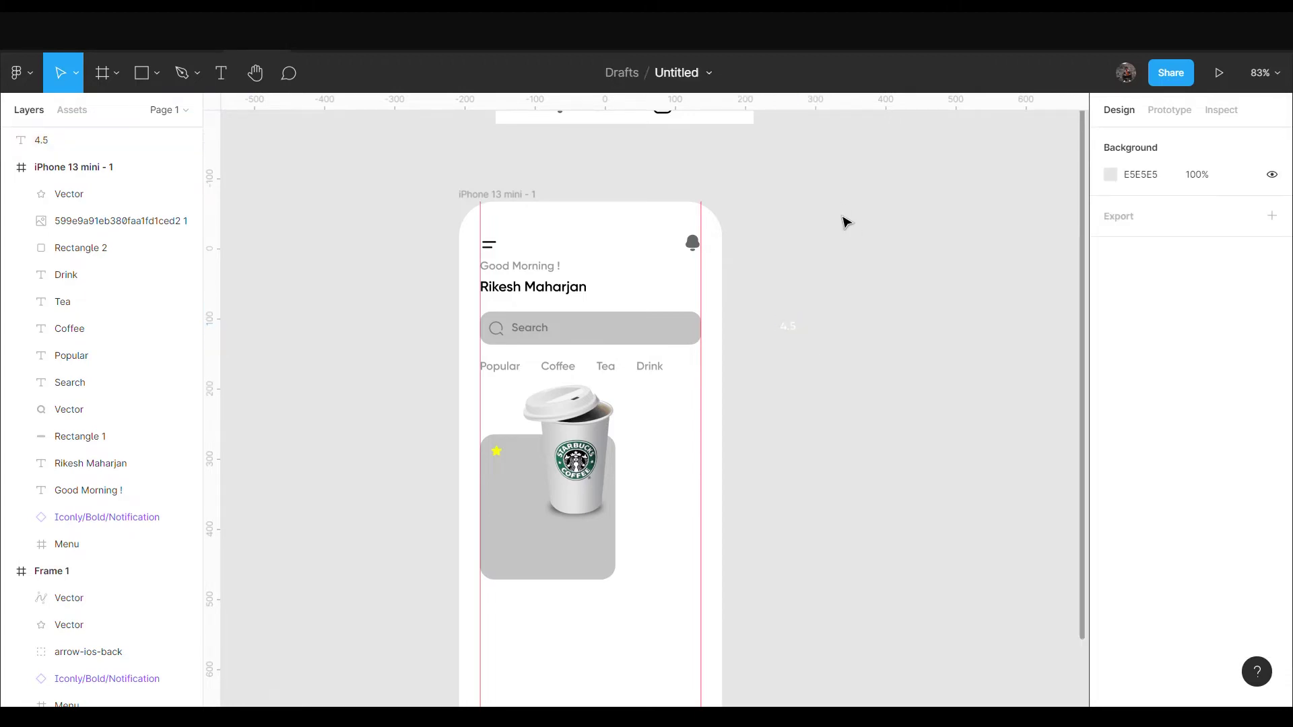
{"action": "left_click_drag", "start_coordinate": [789, 329], "coordinate": [525, 461]}
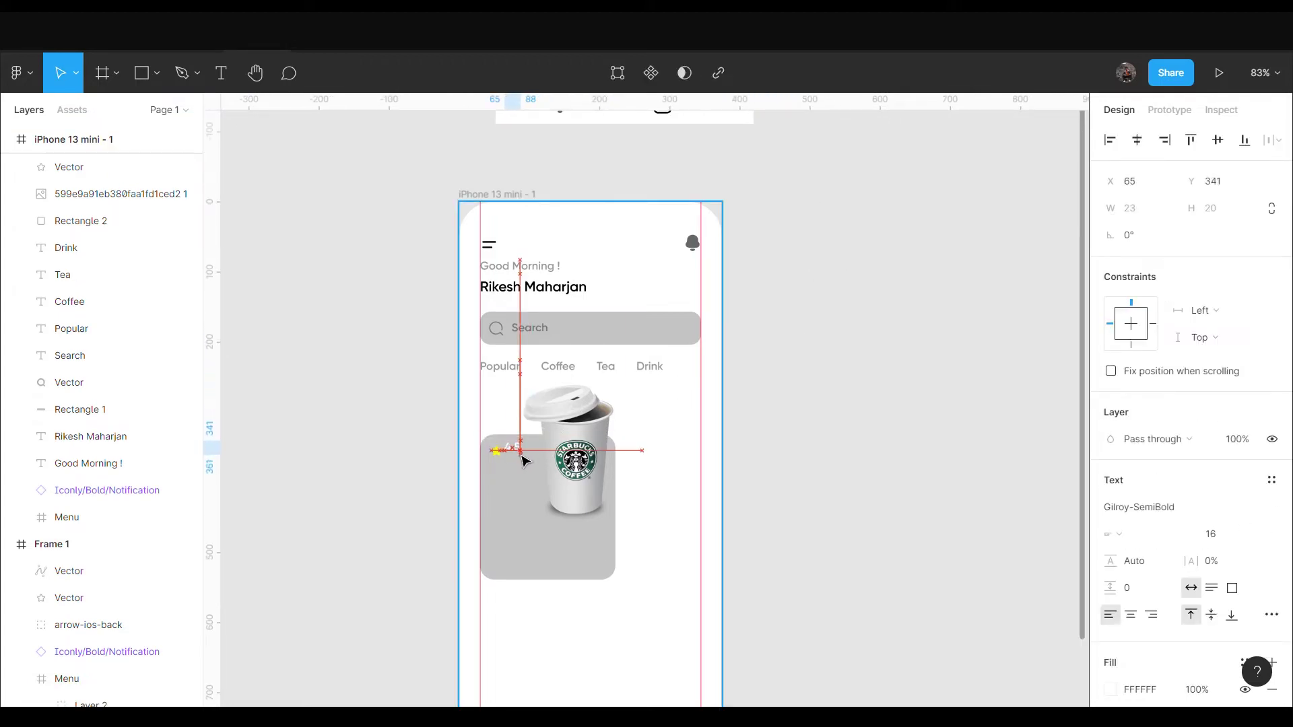
{"action": "left_click", "coordinate": [747, 509]}
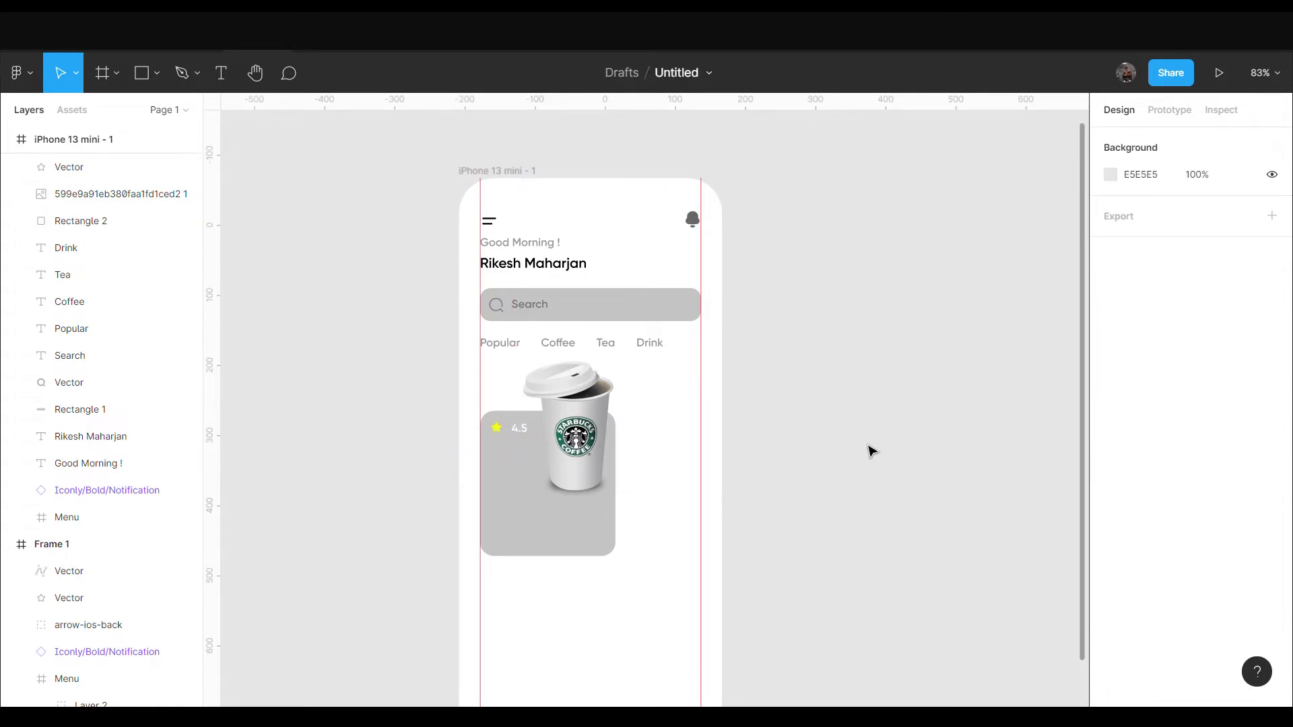
{"action": "scroll", "coordinate": [869, 448], "scroll_direction": "down", "scroll_amount": 3}
Paste the Cafè latte title into the lower left of the card
{"action": "type", "text": "Cafè latte"}
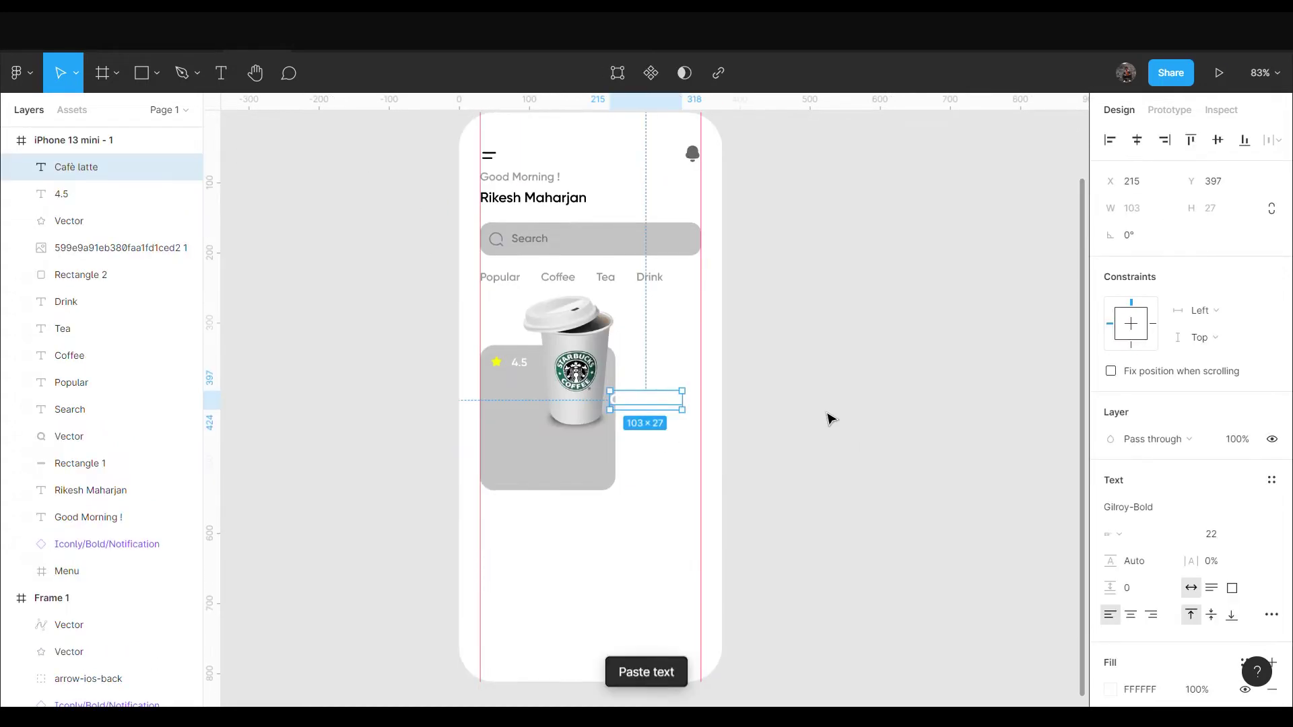
{"action": "left_click_drag", "start_coordinate": [670, 408], "coordinate": [554, 462]}
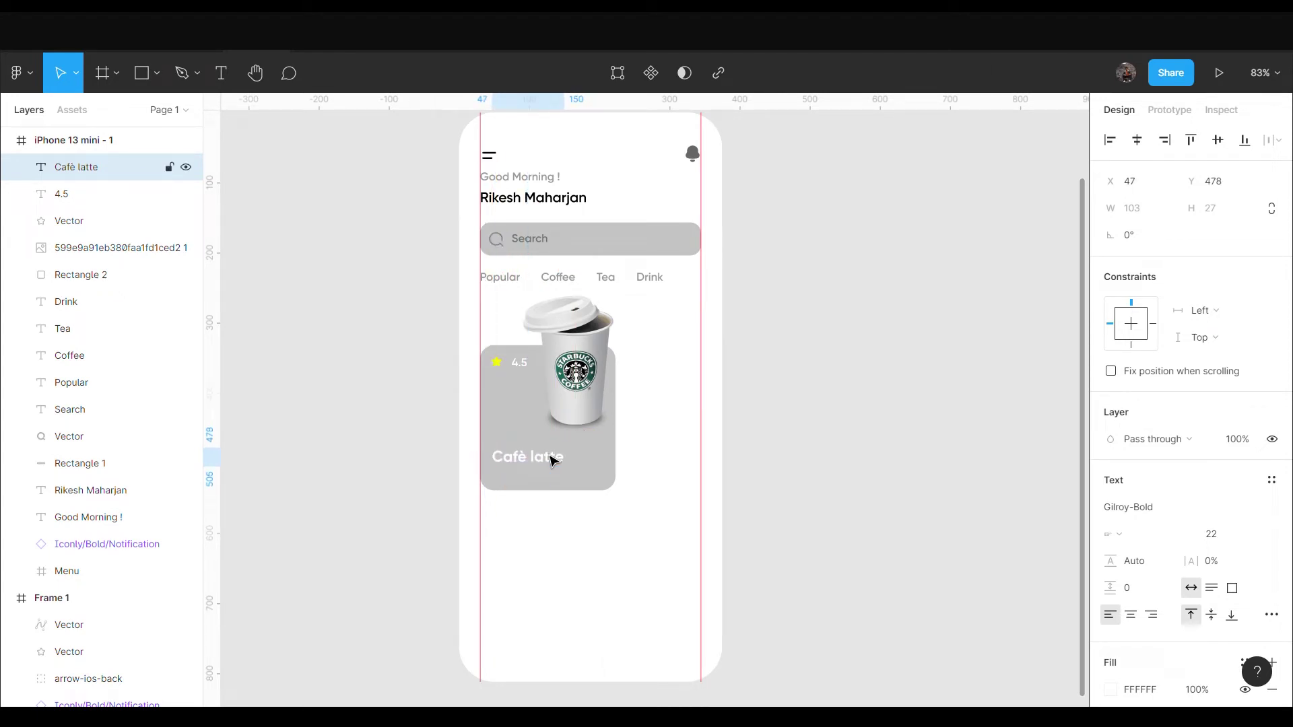
{"action": "left_click", "coordinate": [902, 428]}
Create a white '$30' price text beside the phone
{"action": "key", "text": "t"}
{"action": "left_click", "coordinate": [775, 373]}
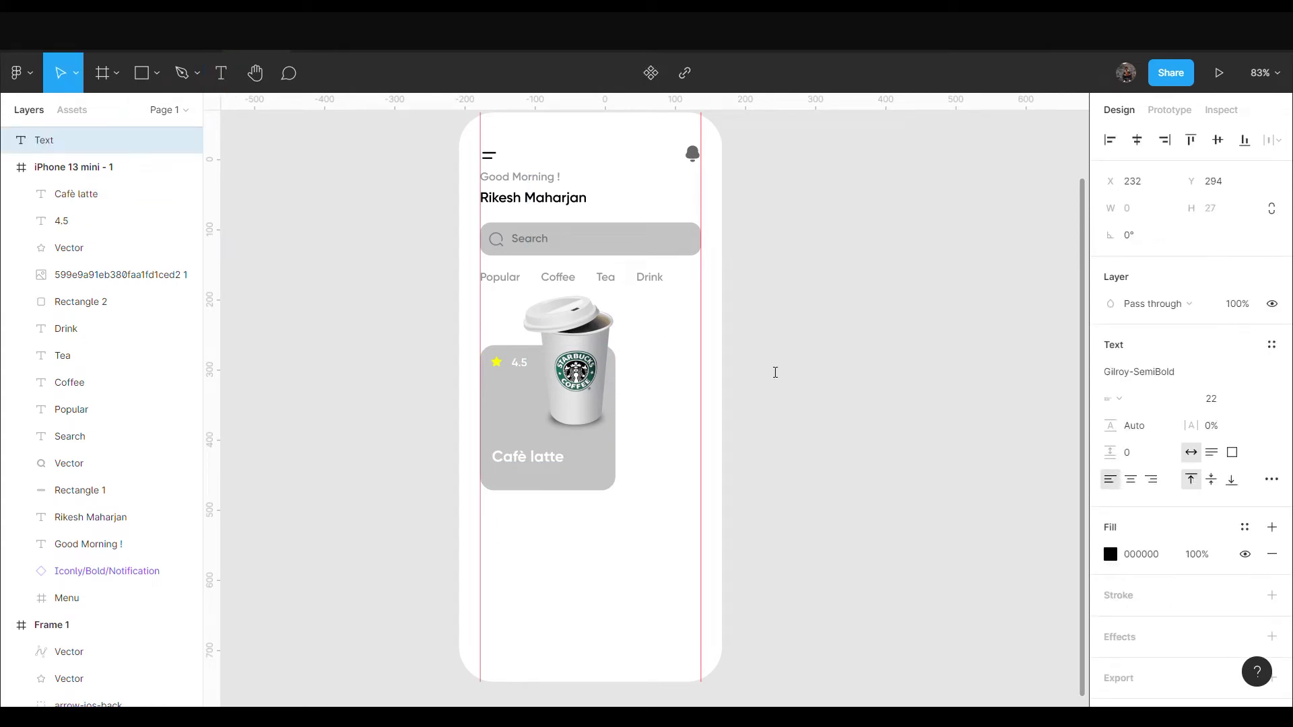
{"action": "type", "text": "$30"}
{"action": "key", "text": "Escape"}
{"action": "left_click", "coordinate": [1111, 554]}
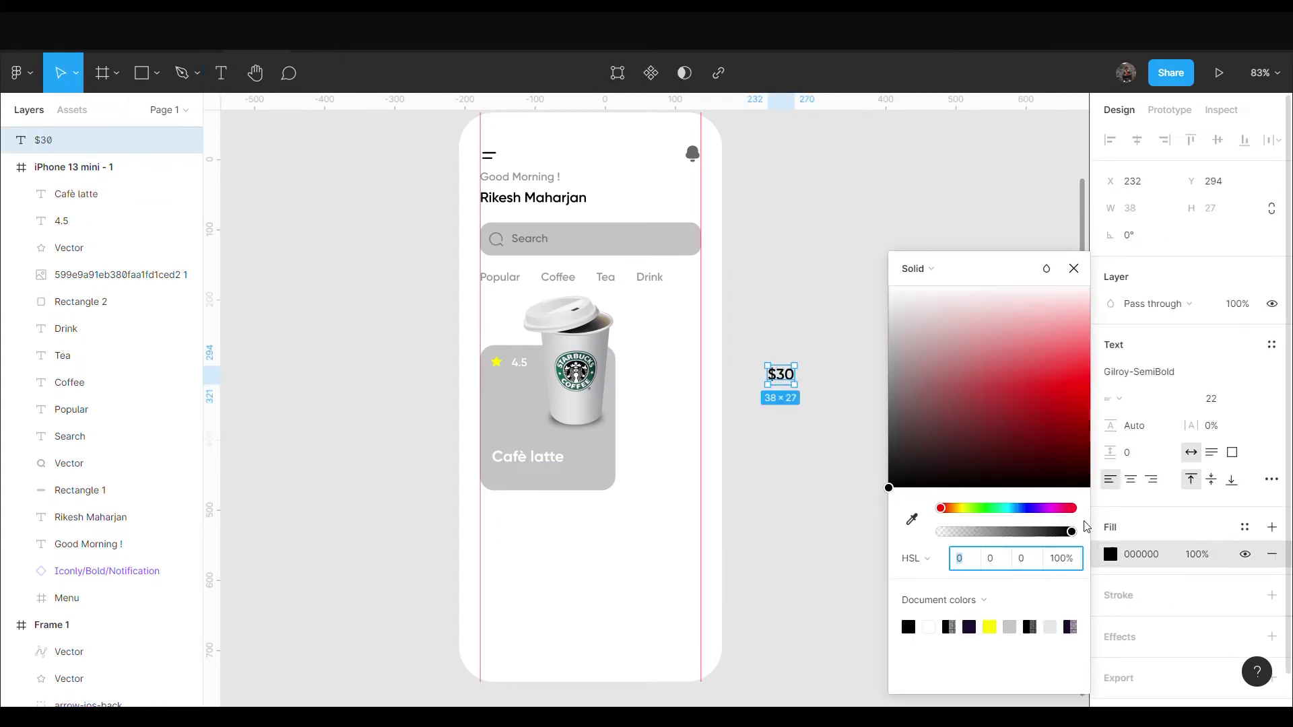
{"action": "left_click_drag", "start_coordinate": [943, 337], "coordinate": [831, 211]}
{"action": "left_click", "coordinate": [867, 434]}
Set the price's font size to 18 and place it under the Cafè latte title
{"action": "left_click", "coordinate": [781, 374]}
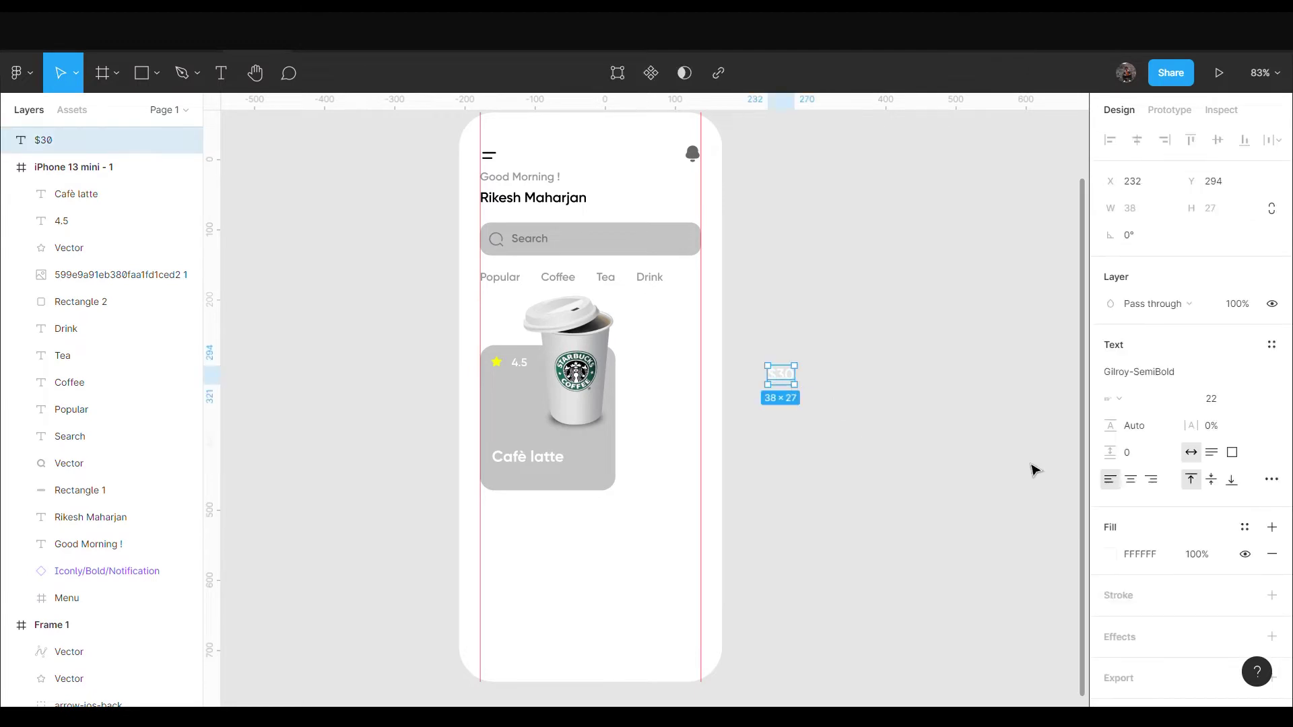
{"action": "type", "text": "20"}
{"action": "key", "text": "Return"}
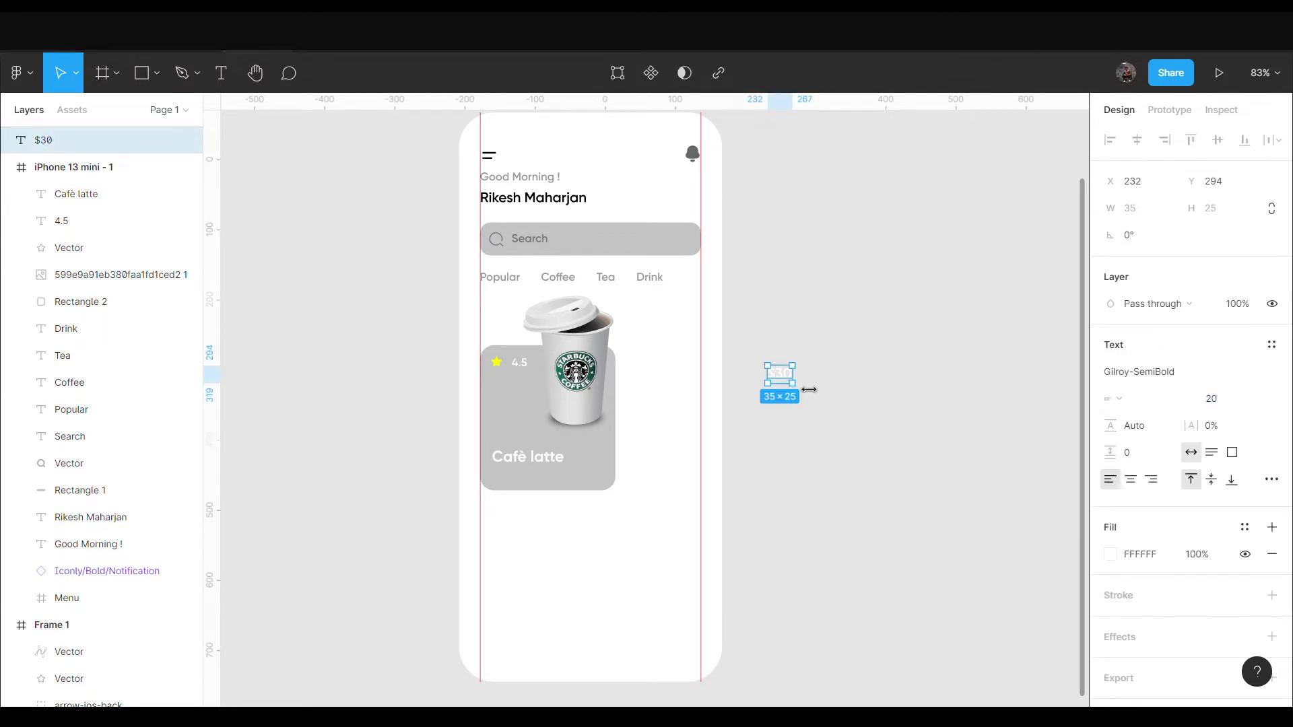
{"action": "left_click_drag", "start_coordinate": [781, 374], "coordinate": [521, 487]}
{"action": "left_click", "coordinate": [1219, 534]}
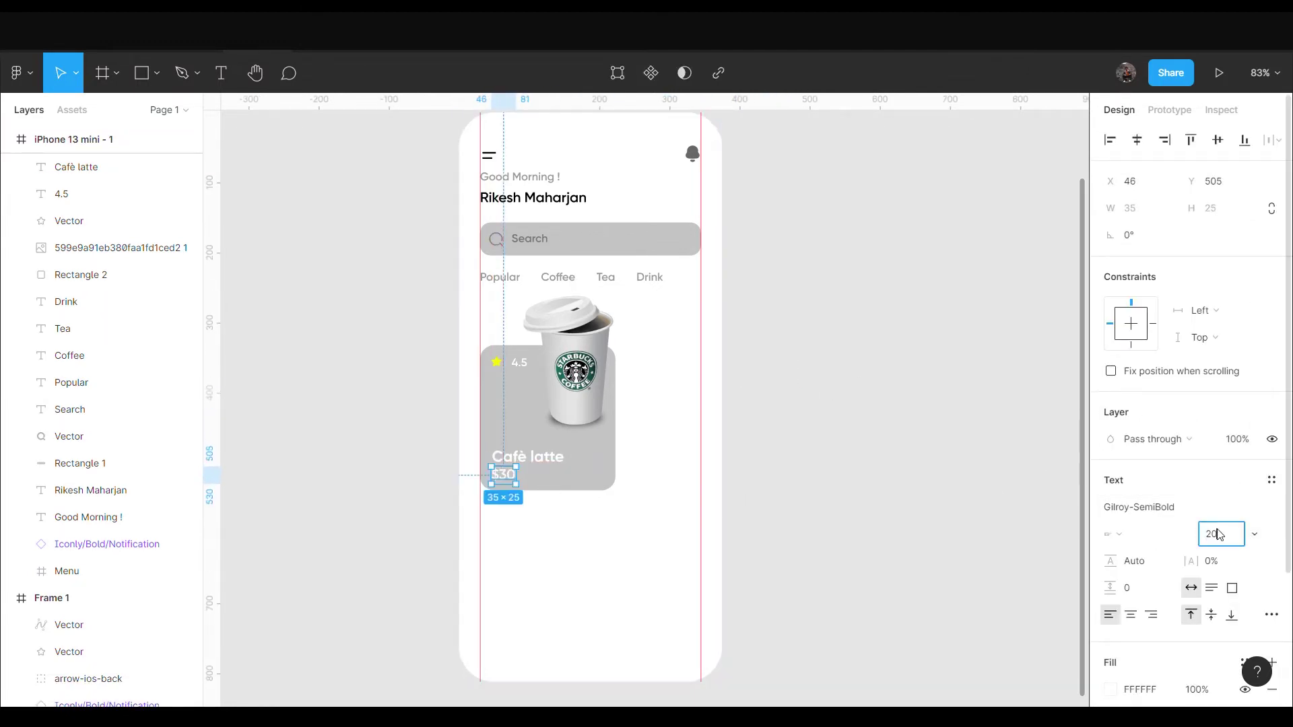
{"action": "type", "text": "18"}
{"action": "key", "text": "Return"}
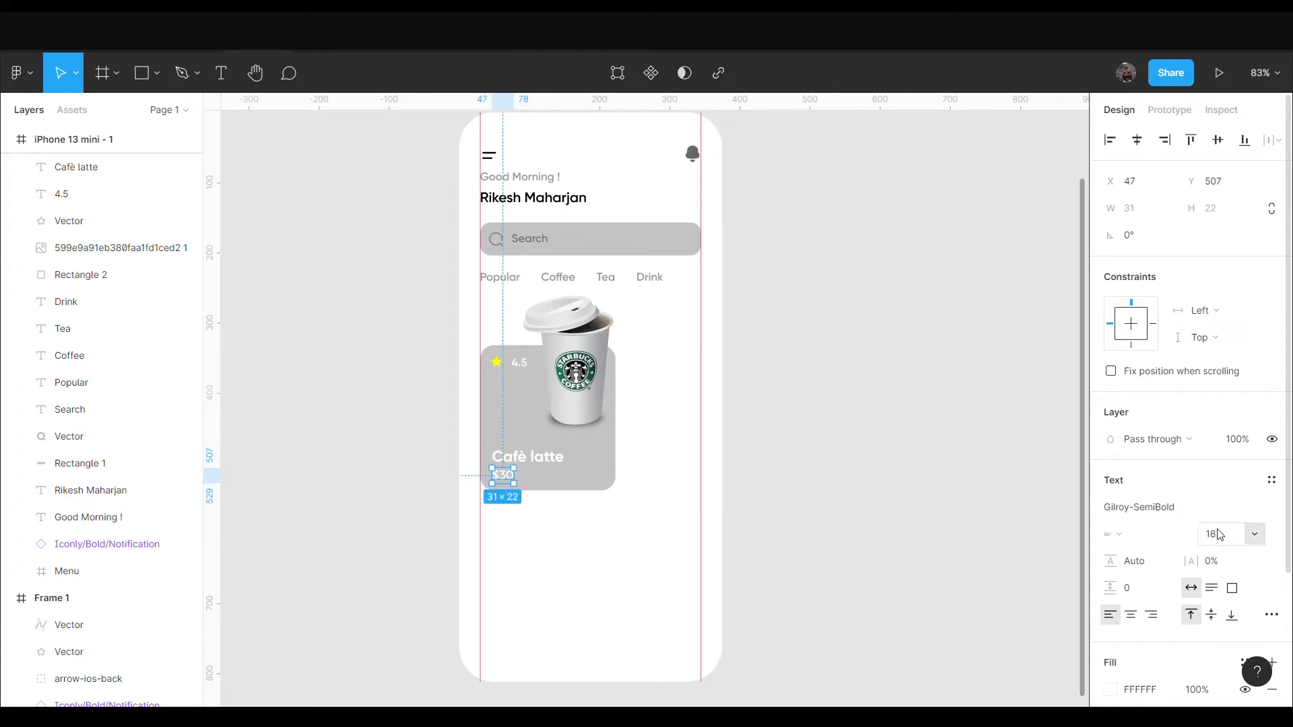
{"action": "left_click", "coordinate": [1036, 575]}
Draw a 35×35 white circle and place it in the card's bottom-right corner
{"action": "left_click", "coordinate": [161, 85]}
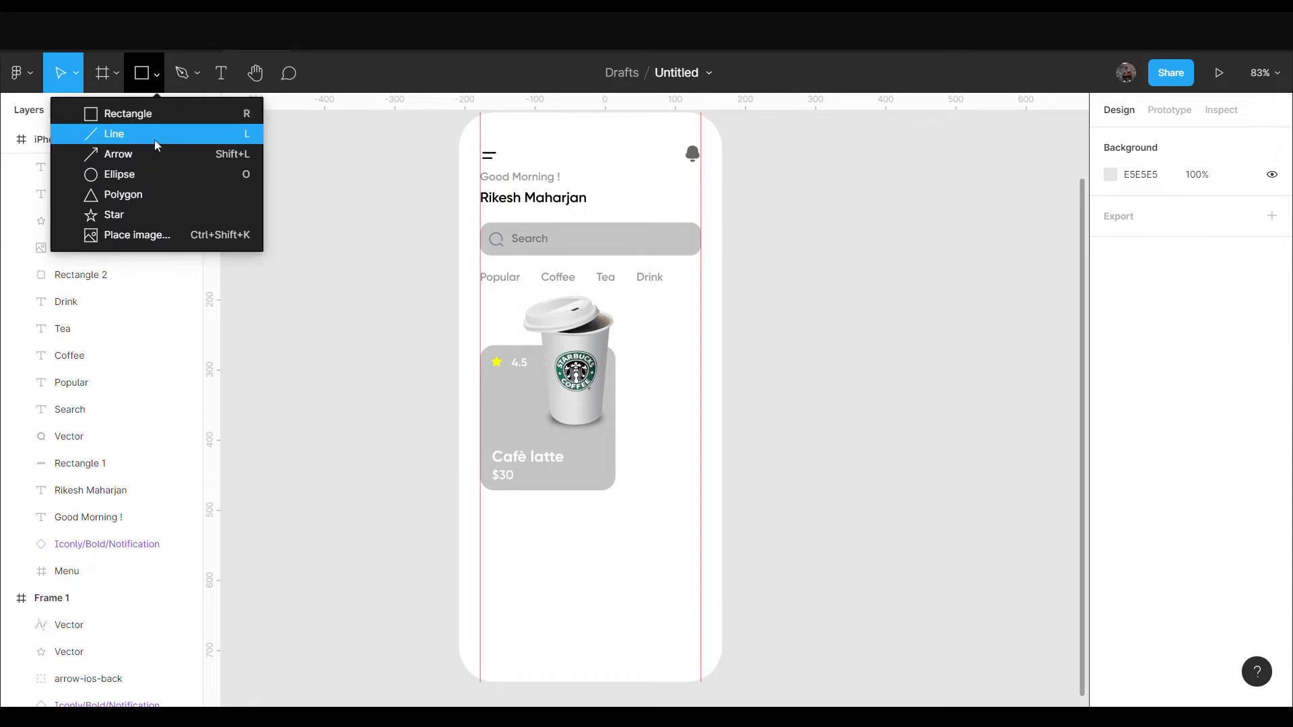
{"action": "left_click", "coordinate": [101, 175]}
{"action": "left_click_drag", "start_coordinate": [812, 334], "coordinate": [827, 359]}
{"action": "left_click", "coordinate": [1110, 372]}
{"action": "left_click_drag", "start_coordinate": [1016, 387], "coordinate": [890, 286]}
{"action": "left_click", "coordinate": [851, 231]}
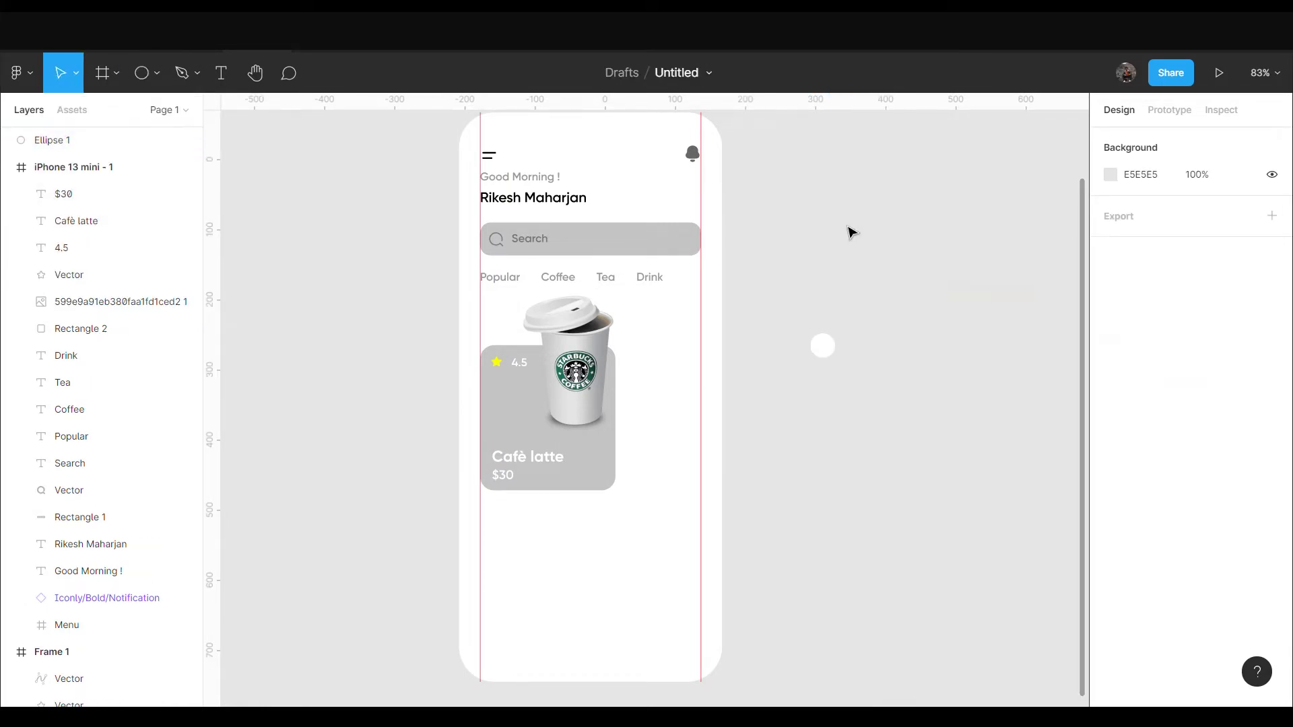
{"action": "left_click_drag", "start_coordinate": [823, 346], "coordinate": [601, 472]}
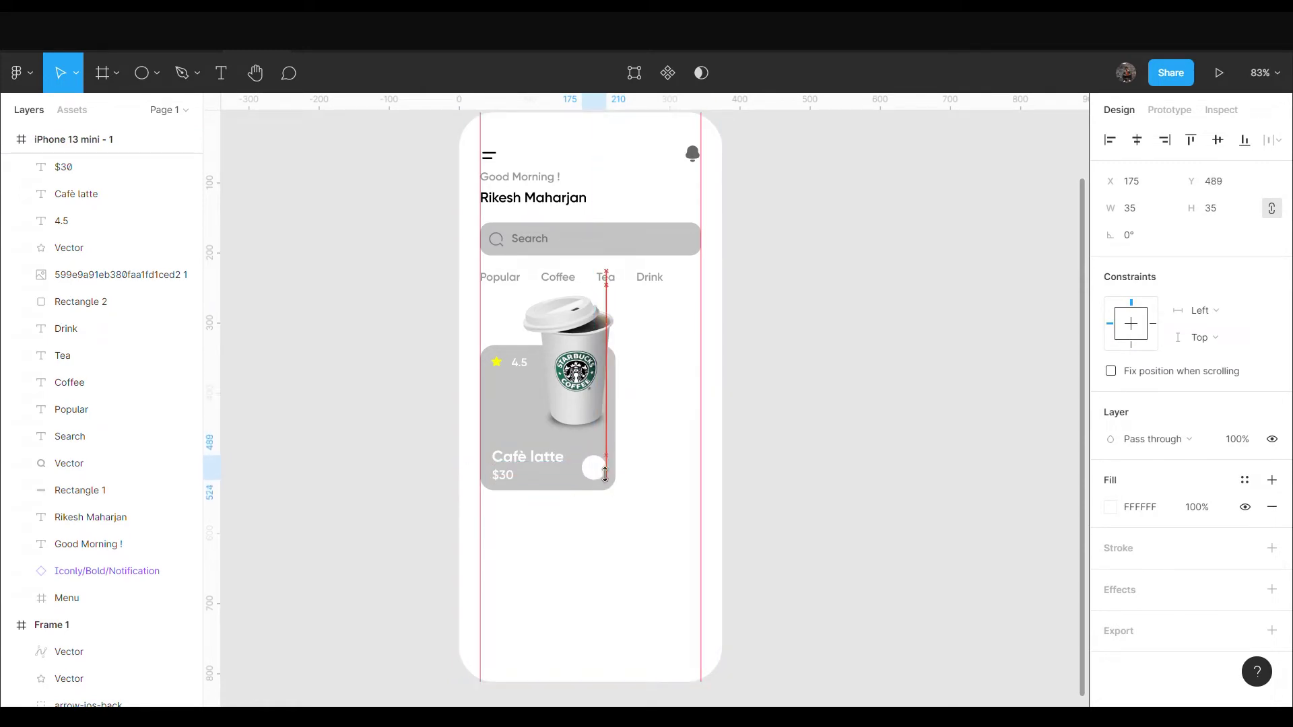
{"action": "left_click_drag", "start_coordinate": [600, 472], "coordinate": [599, 471]}
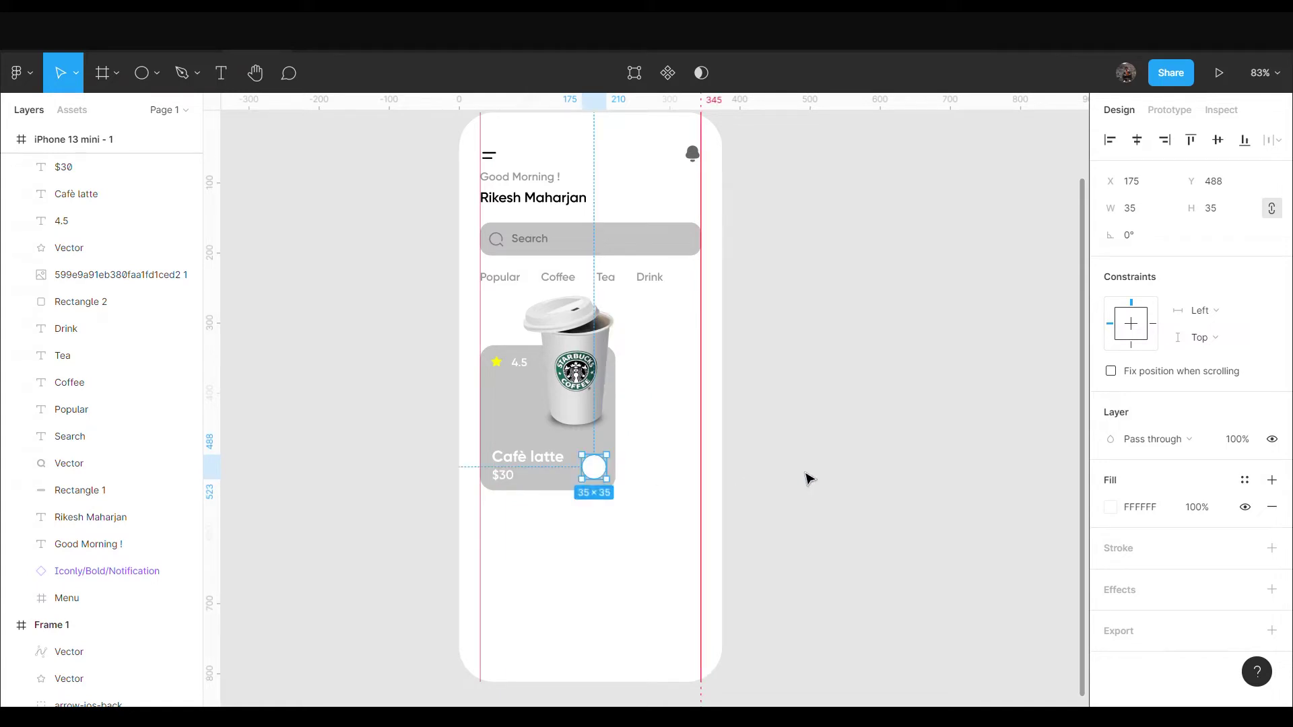
{"action": "key", "text": "alt"}
{"action": "left_click", "coordinate": [809, 478]}
{"action": "mouse_move", "coordinate": [570, 361]}
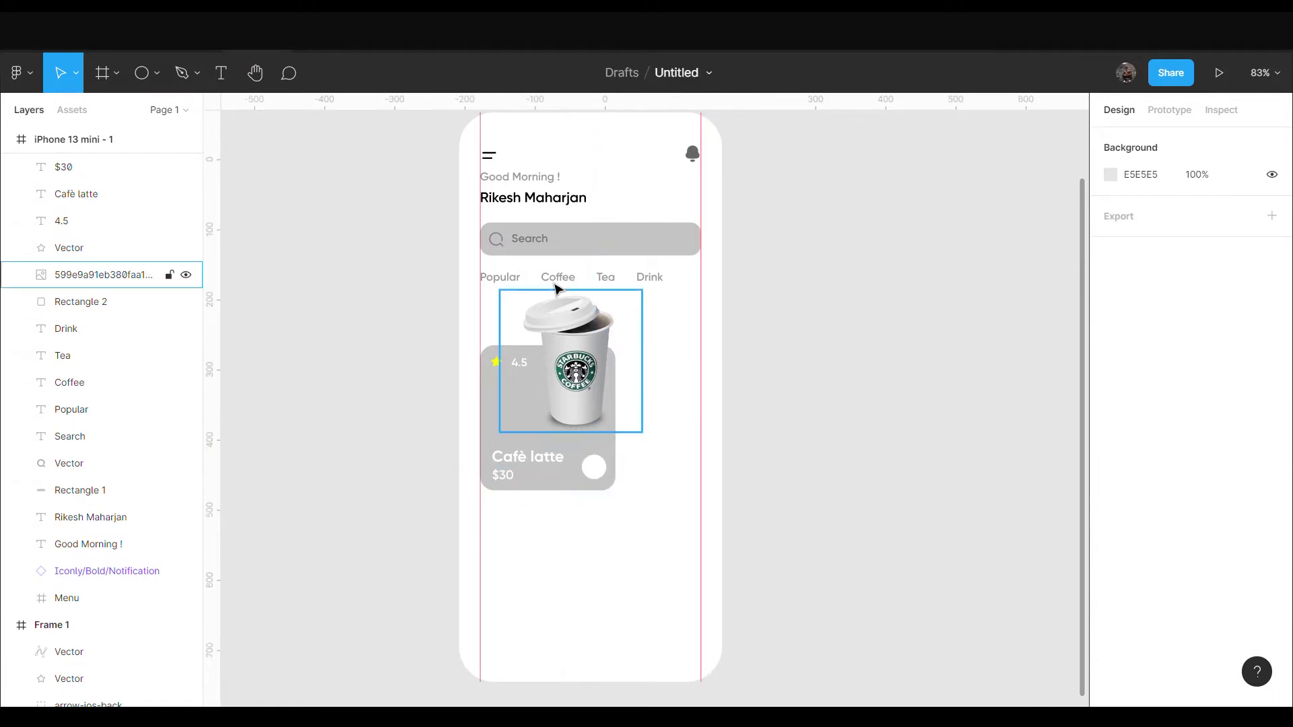
Import a free black heart from Iconscout's 'love' search into the white circle, removing its empty frame
{"action": "right_click", "coordinate": [744, 293]}
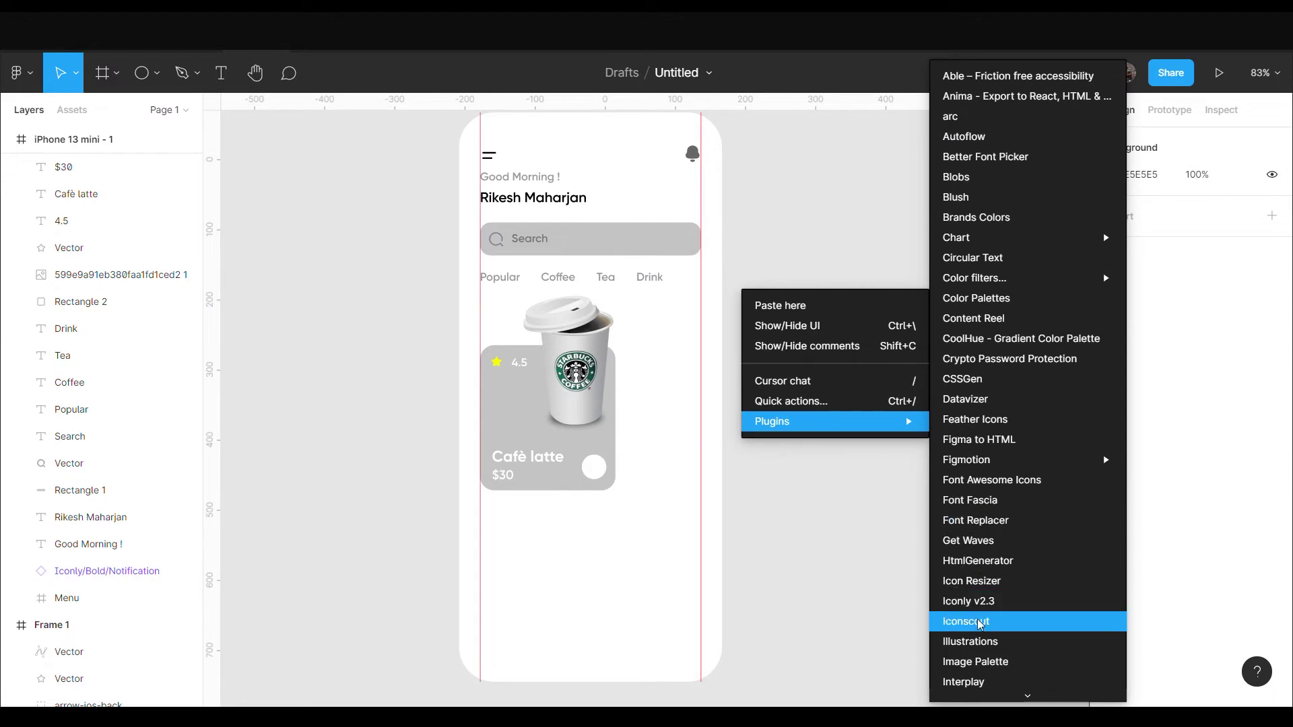
{"action": "left_click", "coordinate": [980, 621]}
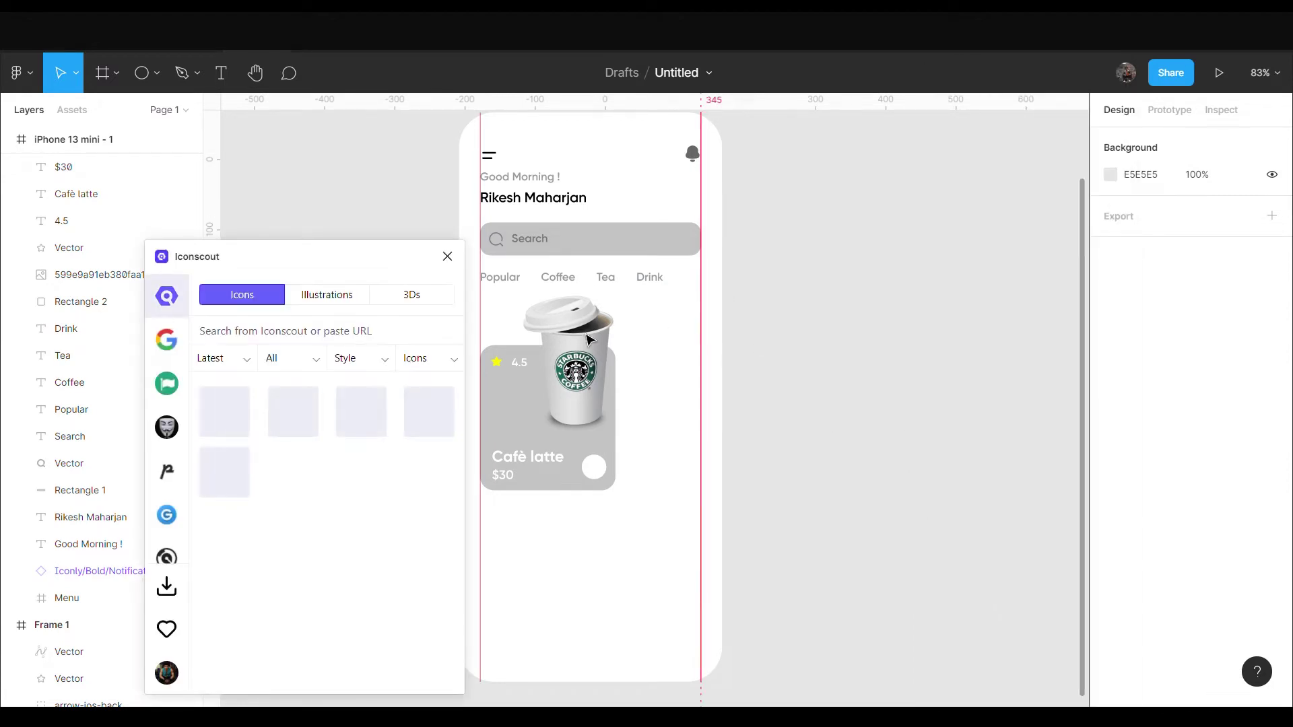
{"action": "type", "text": "love"}
{"action": "key", "text": "Return"}
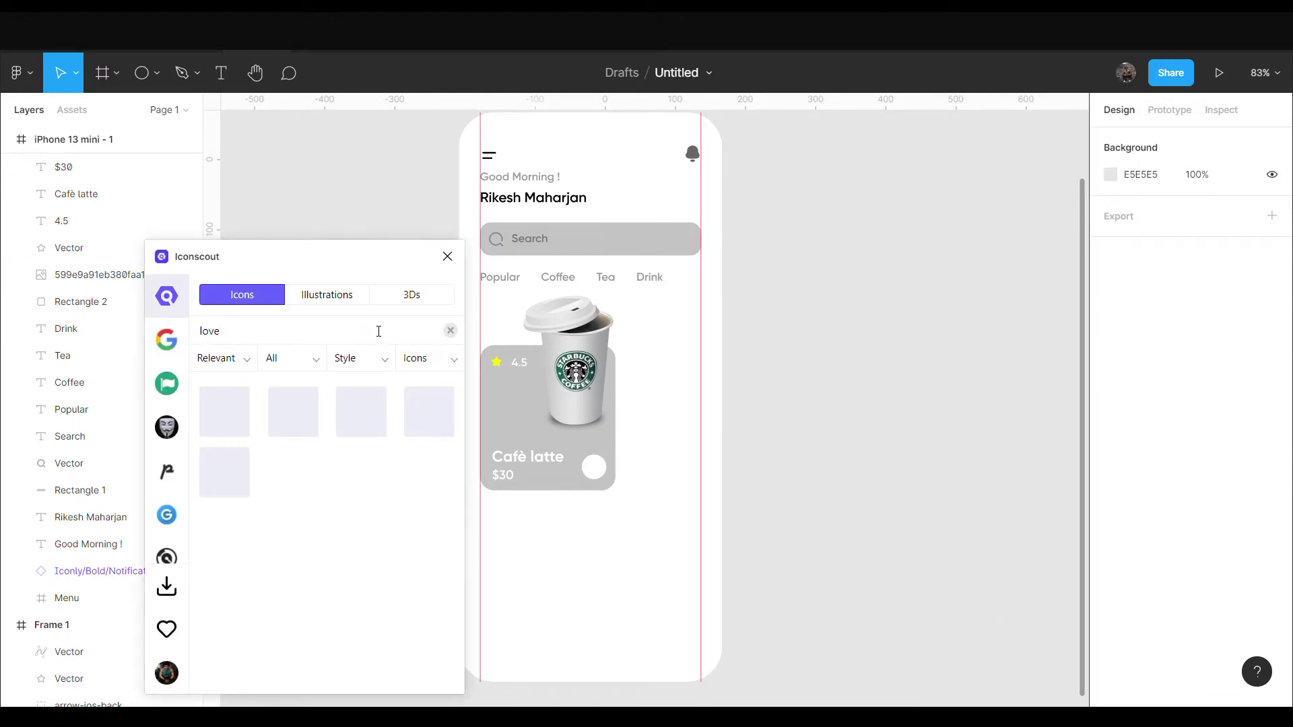
{"action": "left_click", "coordinate": [313, 365]}
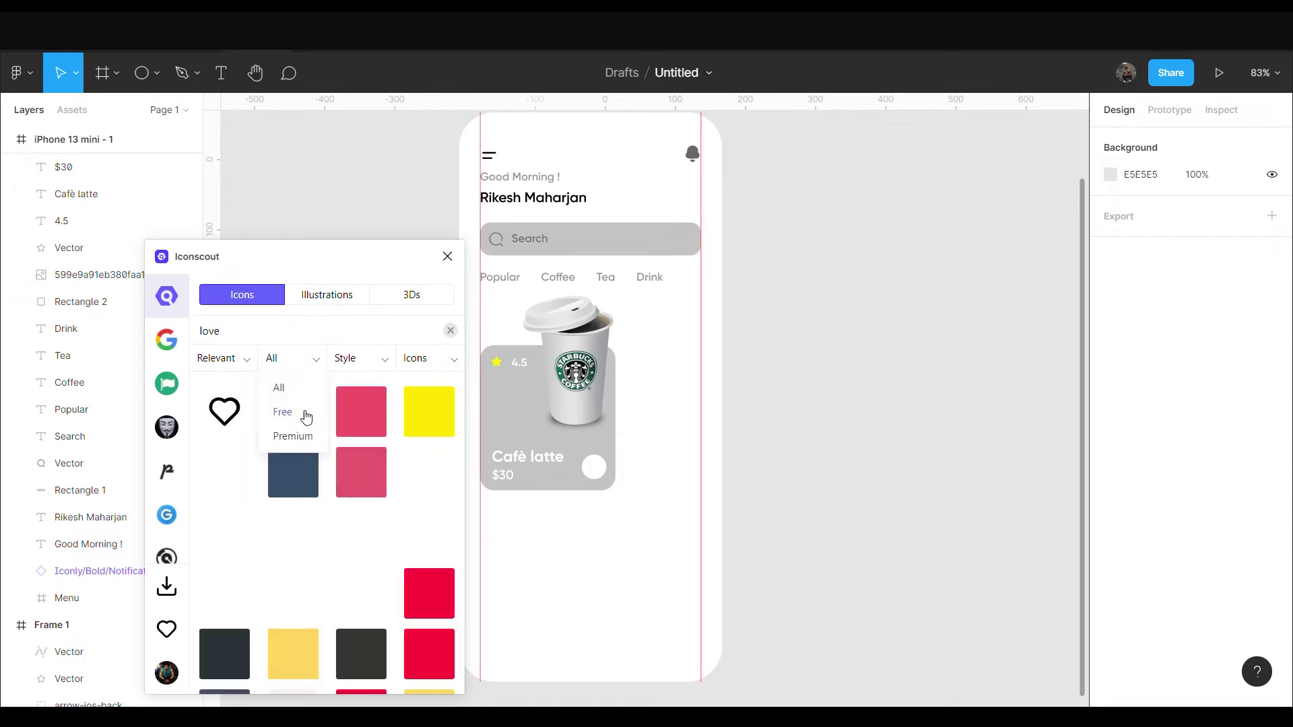
{"action": "left_click", "coordinate": [309, 409]}
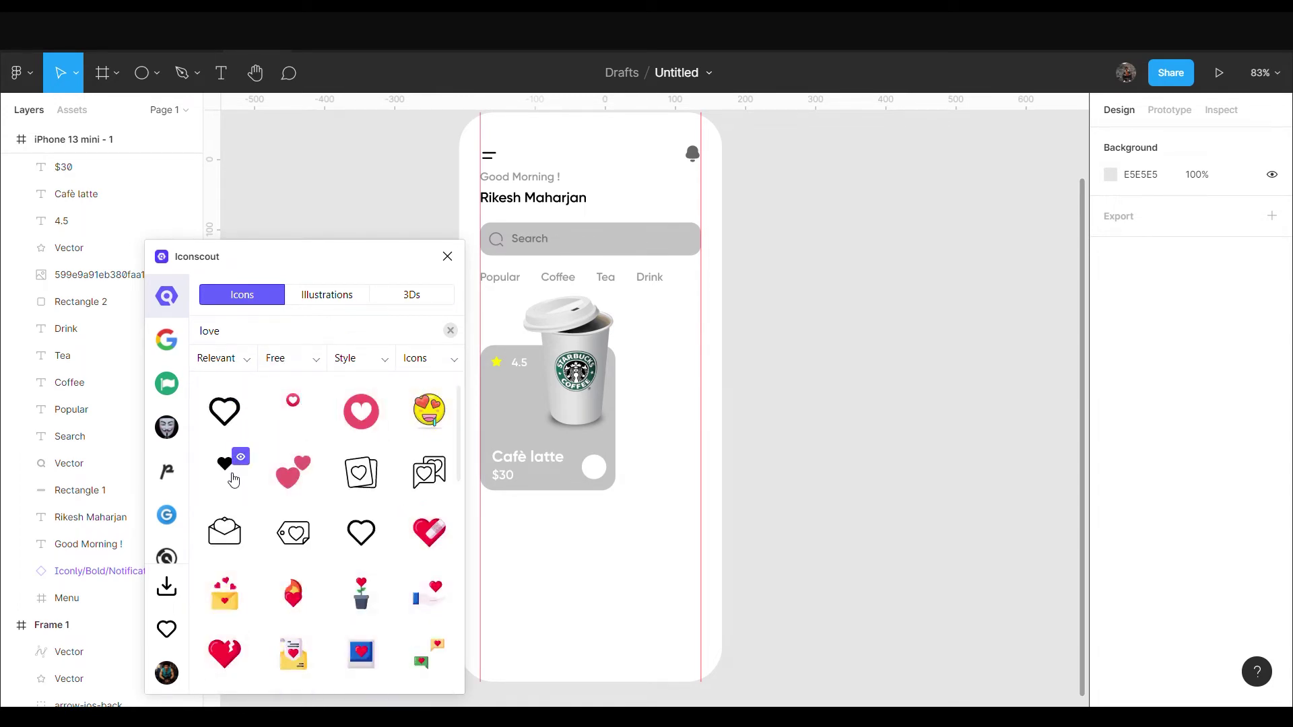
{"action": "left_click", "coordinate": [234, 479]}
{"action": "left_click", "coordinate": [321, 666]}
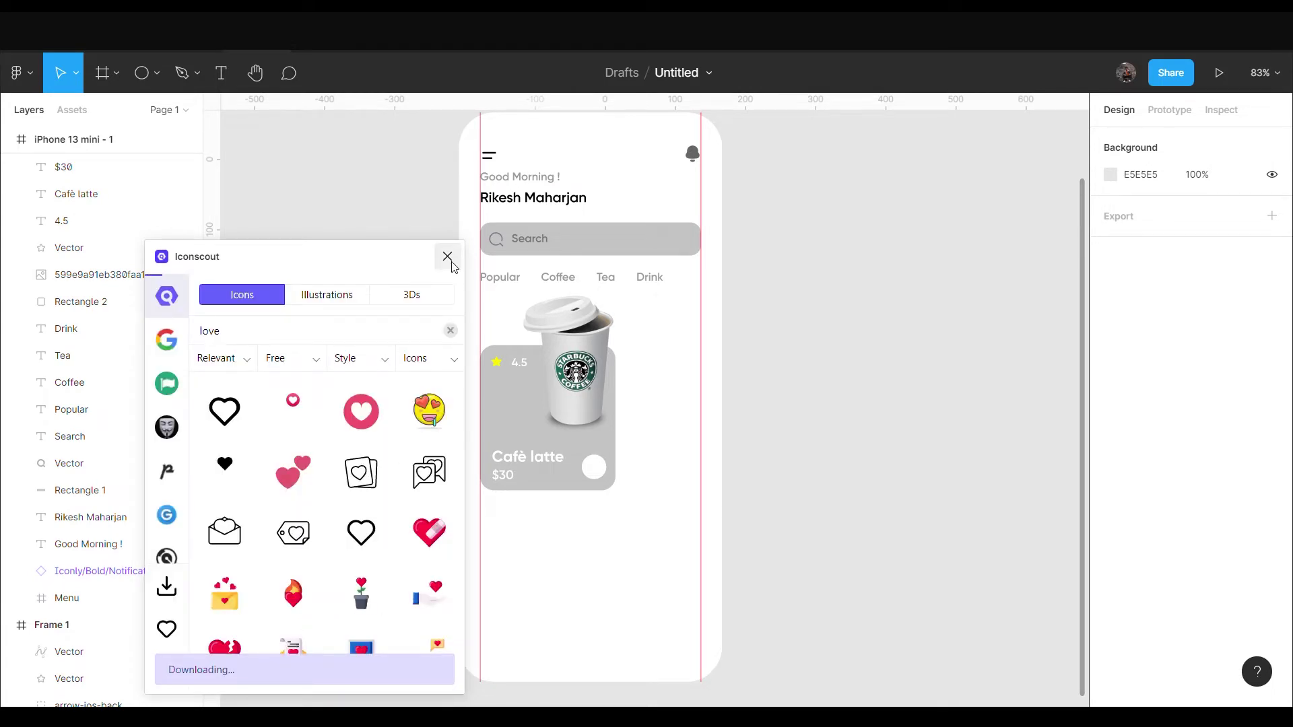
{"action": "left_click", "coordinate": [453, 267]}
{"action": "mouse_move", "coordinate": [641, 394]}
{"action": "left_mouse_down"}
{"action": "mouse_move", "coordinate": [779, 398]}
{"action": "mouse_move", "coordinate": [599, 482]}
{"action": "left_mouse_up"}
{"action": "key", "text": "Delete"}
Group the cup, card background, star, rating, title, price and circle together
{"action": "left_click", "coordinate": [813, 479]}
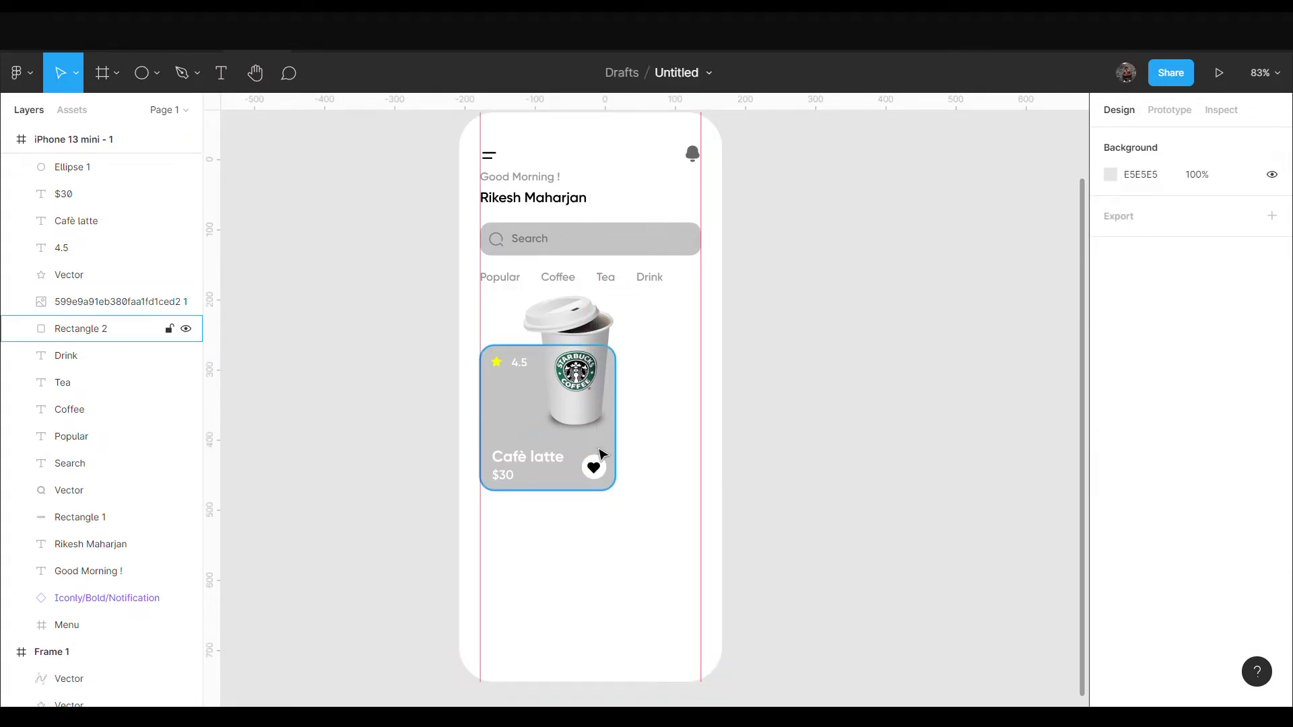
{"action": "left_click", "coordinate": [593, 414]}
{"action": "left_click", "coordinate": [67, 329], "text": "shift"}
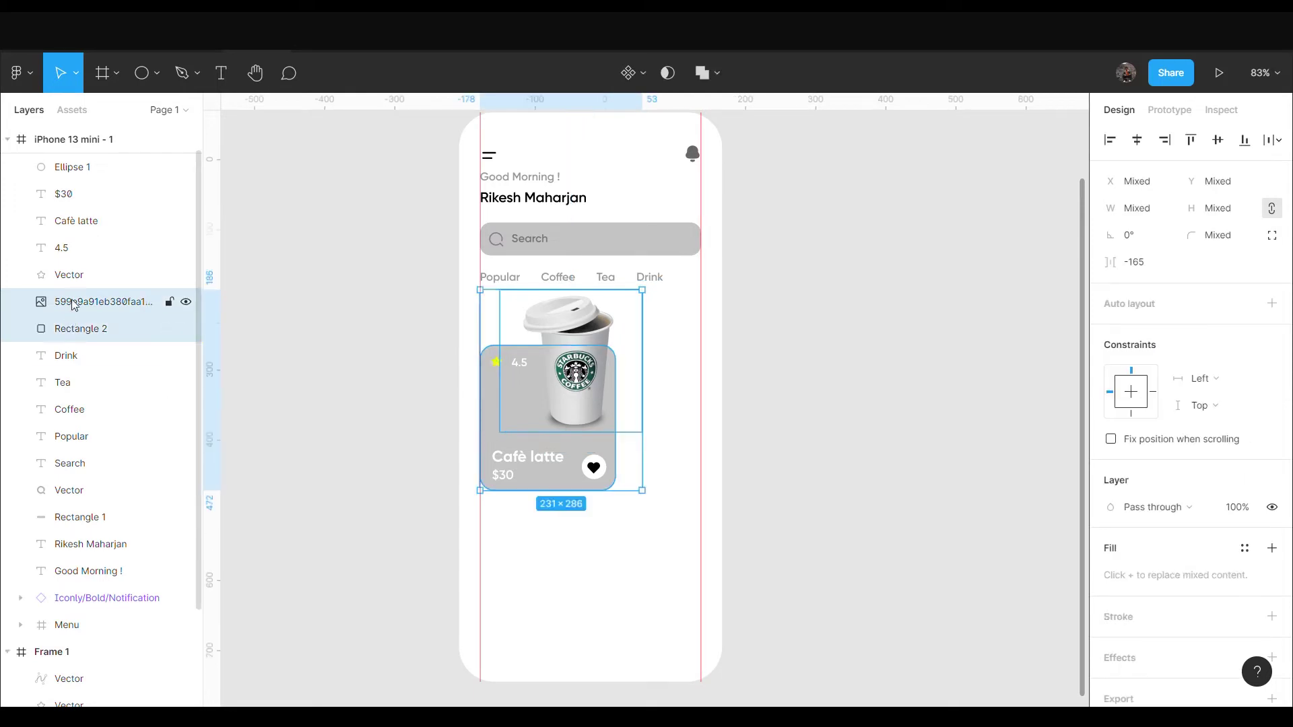
{"action": "left_click", "coordinate": [71, 275], "text": "shift"}
{"action": "left_click", "coordinate": [86, 226], "text": "shift"}
{"action": "left_click", "coordinate": [87, 195], "text": "shift"}
{"action": "left_click", "coordinate": [86, 169], "text": "shift"}
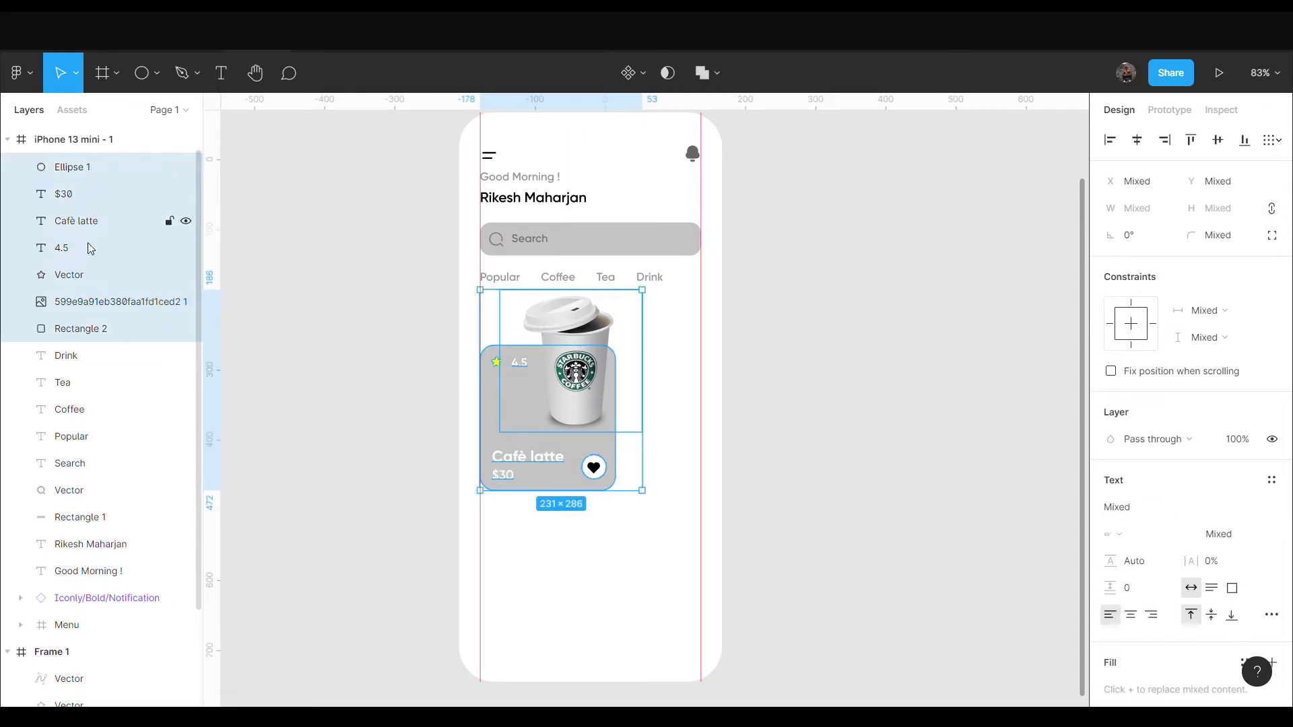
{"action": "key", "text": "ctrl+g"}
{"action": "key", "text": "ctrl+d"}
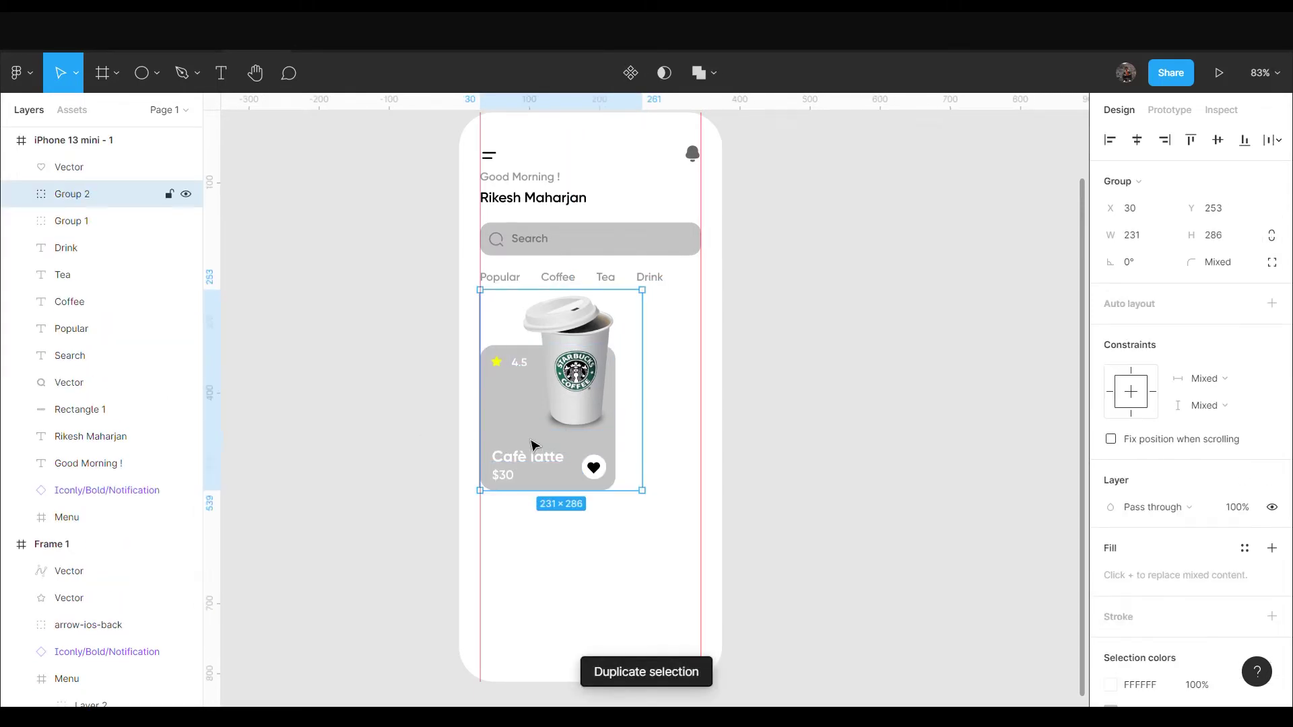
{"action": "key", "text": "ctrl+z"}
Fill the card background dark green 1F5F22
{"action": "double_click", "coordinate": [528, 394]}
{"action": "left_click", "coordinate": [576, 485]}
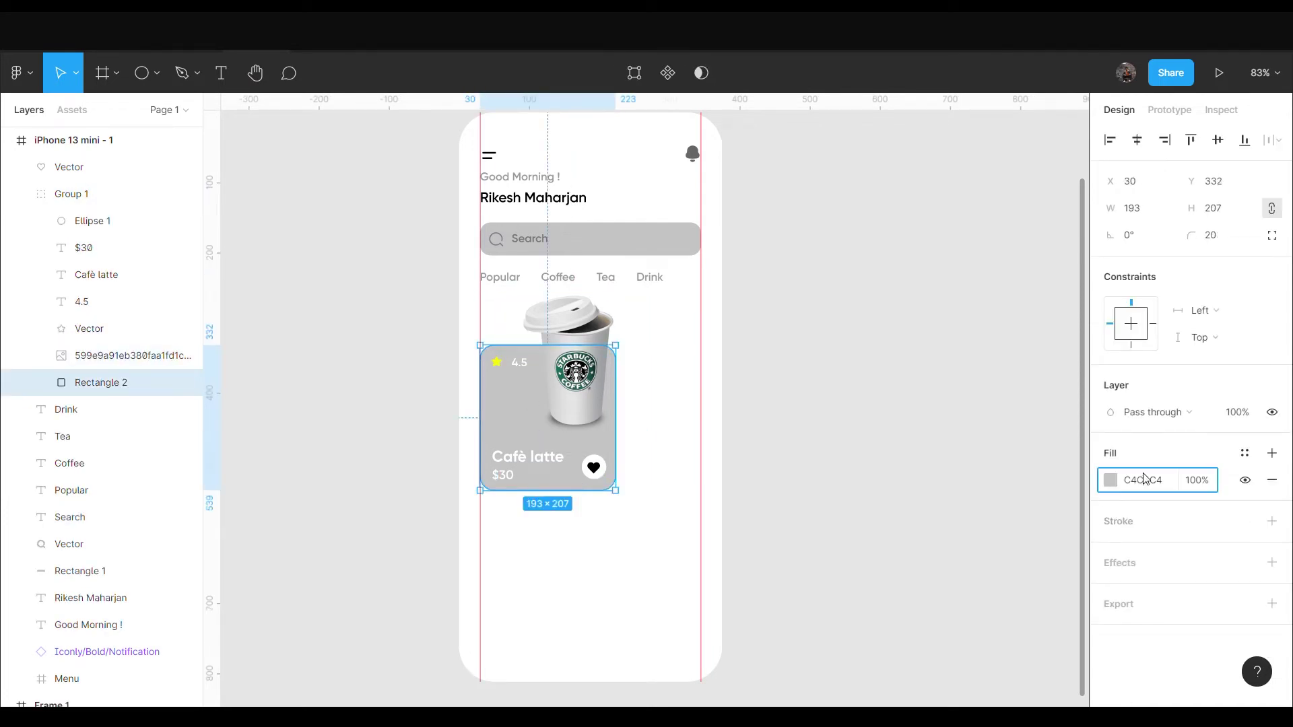
{"action": "type", "text": "1F5F22"}
{"action": "key", "text": "Return"}
{"action": "left_click", "coordinate": [928, 411]}
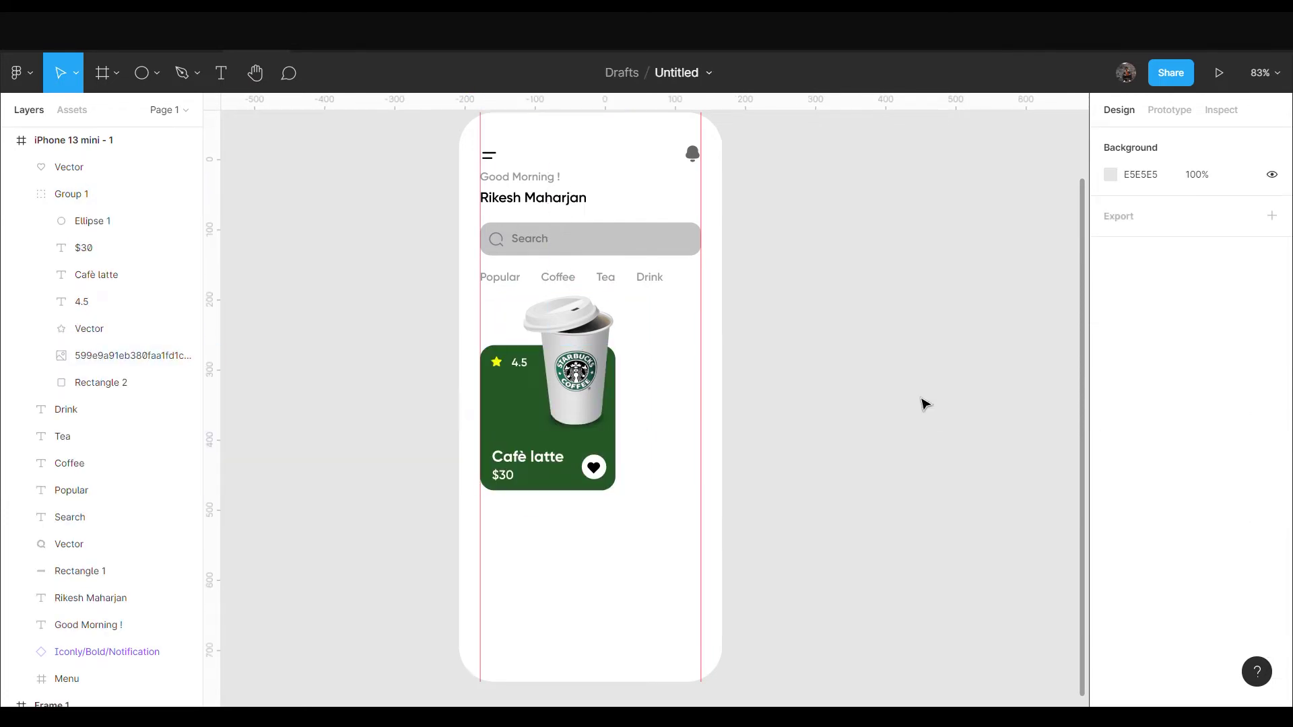
Fill the heart icon red
{"action": "left_click", "coordinate": [604, 479]}
{"action": "left_click", "coordinate": [1112, 507]}
{"action": "left_click", "coordinate": [1041, 436]}
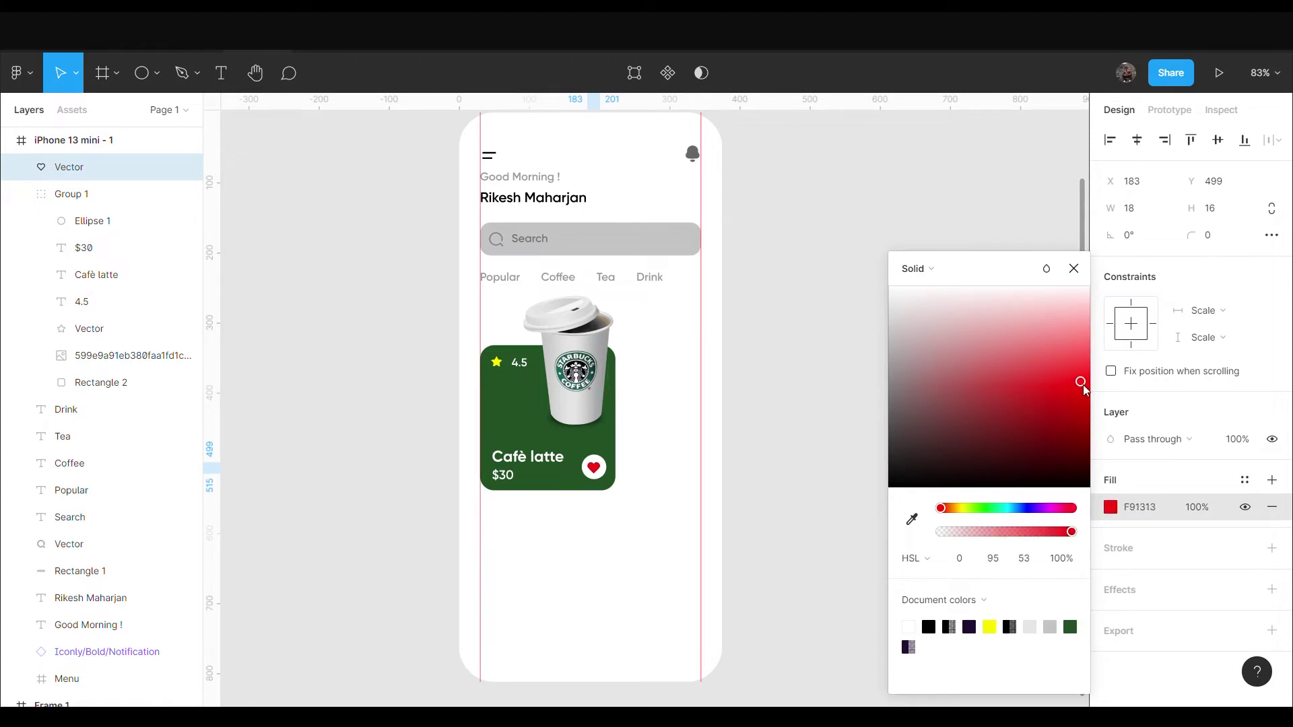
{"action": "left_click", "coordinate": [846, 334]}
{"action": "scroll", "coordinate": [779, 462], "scroll_direction": "up", "scroll_amount": 1}
Duplicate the card group and shift the copy to the right
{"action": "left_click", "coordinate": [615, 457]}
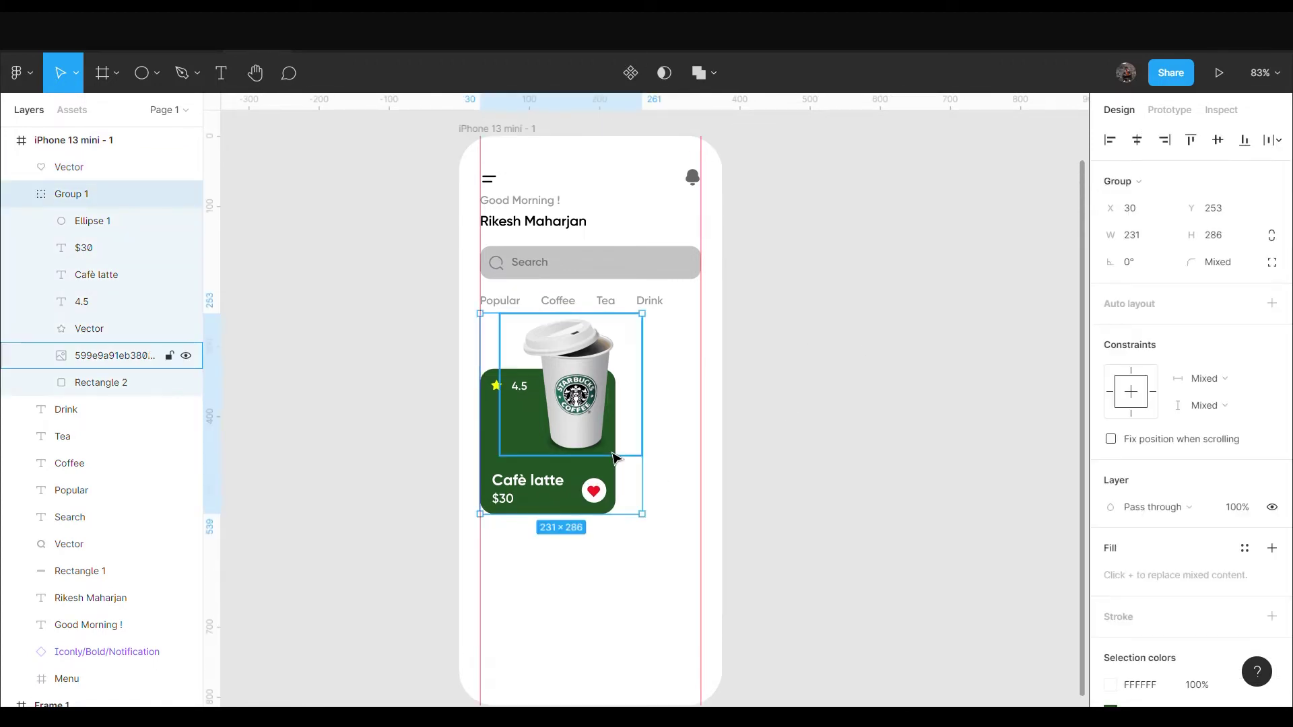
{"action": "key", "text": "ctrl+d"}
{"action": "key", "text": "Right"}
{"action": "key", "text": "Right"}
{"action": "key", "text": "Right"}
{"action": "key", "text": "Right"}
{"action": "key", "text": "Right"}
{"action": "key", "text": "Right"}
{"action": "key", "text": "Right"}
{"action": "key", "text": "Right"}
{"action": "key", "text": "Right"}
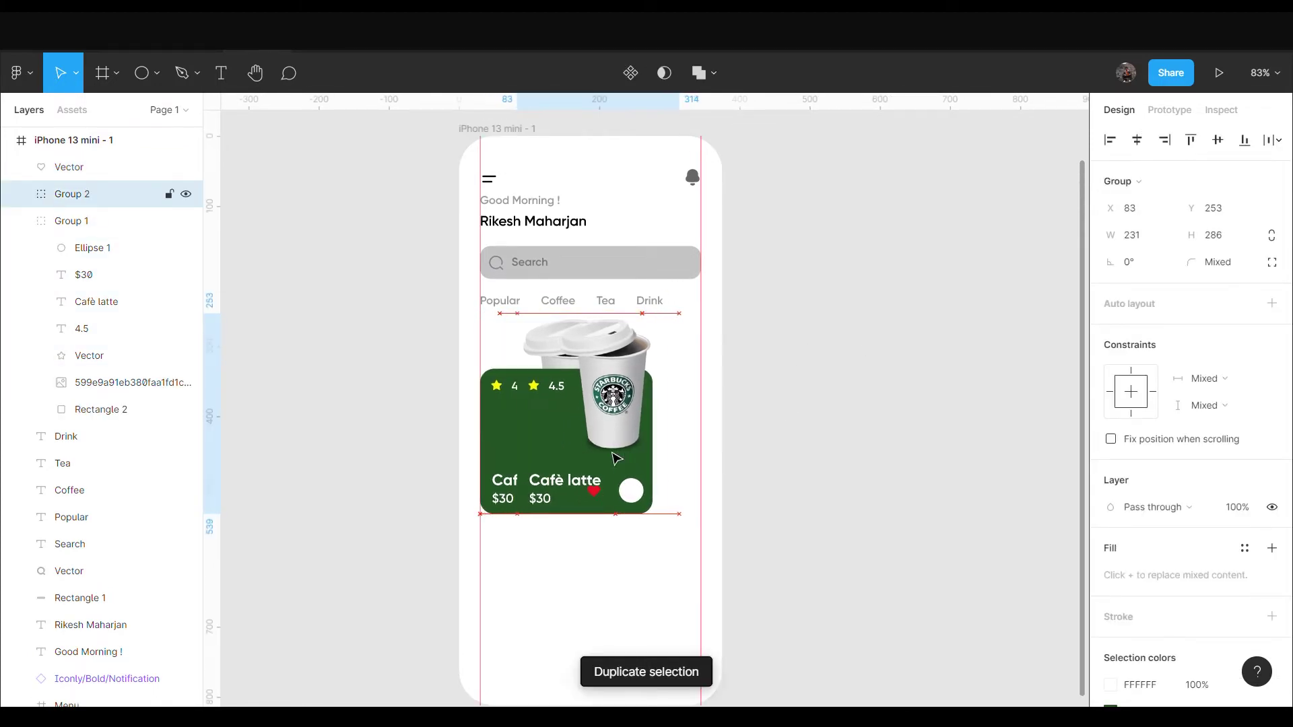
{"action": "key", "text": "Right"}
{"action": "key", "text": "Right"}
{"action": "key", "text": "Right"}
{"action": "key", "text": "Right"}
{"action": "key", "text": "Right"}
{"action": "key", "text": "Right"}
{"action": "key", "text": "Right"}
{"action": "key", "text": "Right"}
{"action": "key", "text": "Right"}
{"action": "key", "text": "Right"}
{"action": "key", "text": "Right"}
{"action": "key", "text": "Right"}
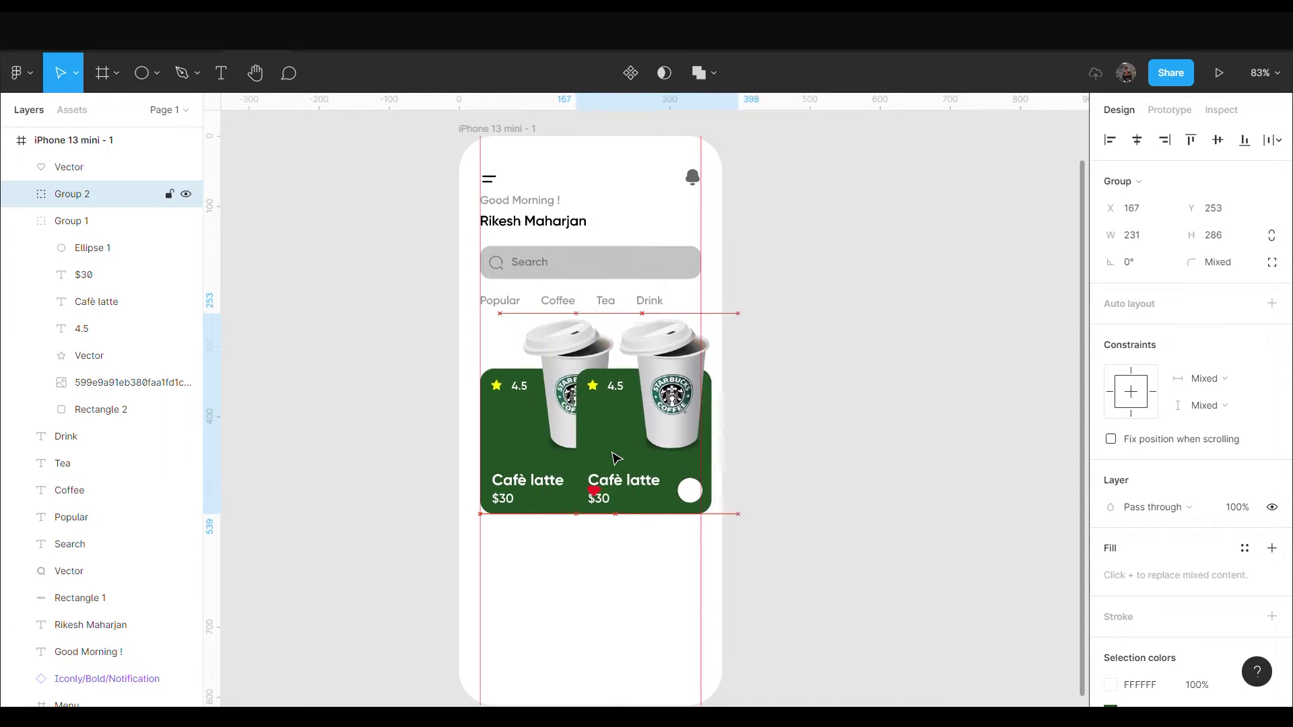
{"action": "key", "text": "Right"}
{"action": "key", "text": "Right"}
{"action": "key", "text": "Right"}
{"action": "key", "text": "Right"}
{"action": "key", "text": "Right"}
{"action": "key", "text": "Right"}
{"action": "key", "text": "Right"}
{"action": "key", "text": "Right"}
{"action": "key", "text": "Right"}
{"action": "key", "text": "Right"}
{"action": "key", "text": "Right"}
{"action": "key", "text": "Right"}
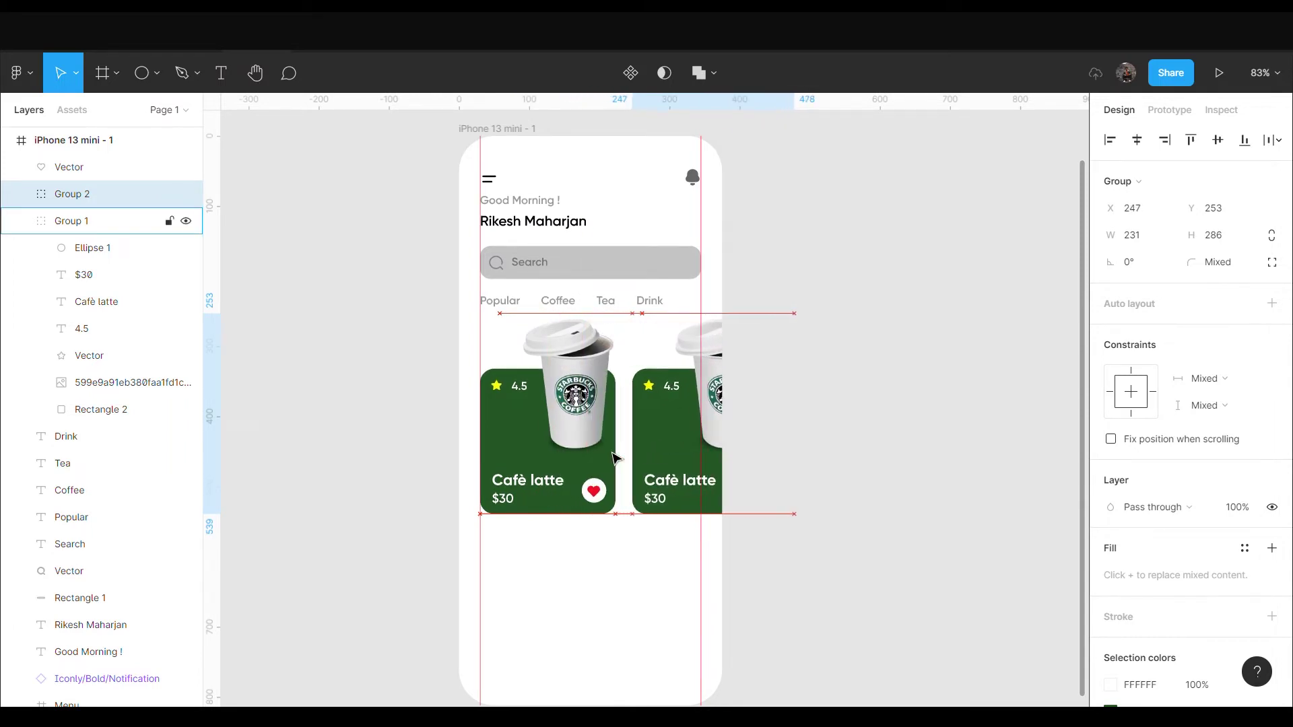
{"action": "key", "text": "Right"}
{"action": "key", "text": "Right"}
{"action": "key", "text": "Right"}
{"action": "key", "text": "Right"}
{"action": "key", "text": "Right"}
{"action": "key", "text": "Right"}
{"action": "key", "text": "Right"}
{"action": "key", "text": "Right"}
{"action": "key", "text": "Right"}
{"action": "key", "text": "Right"}
{"action": "key", "text": "Right"}
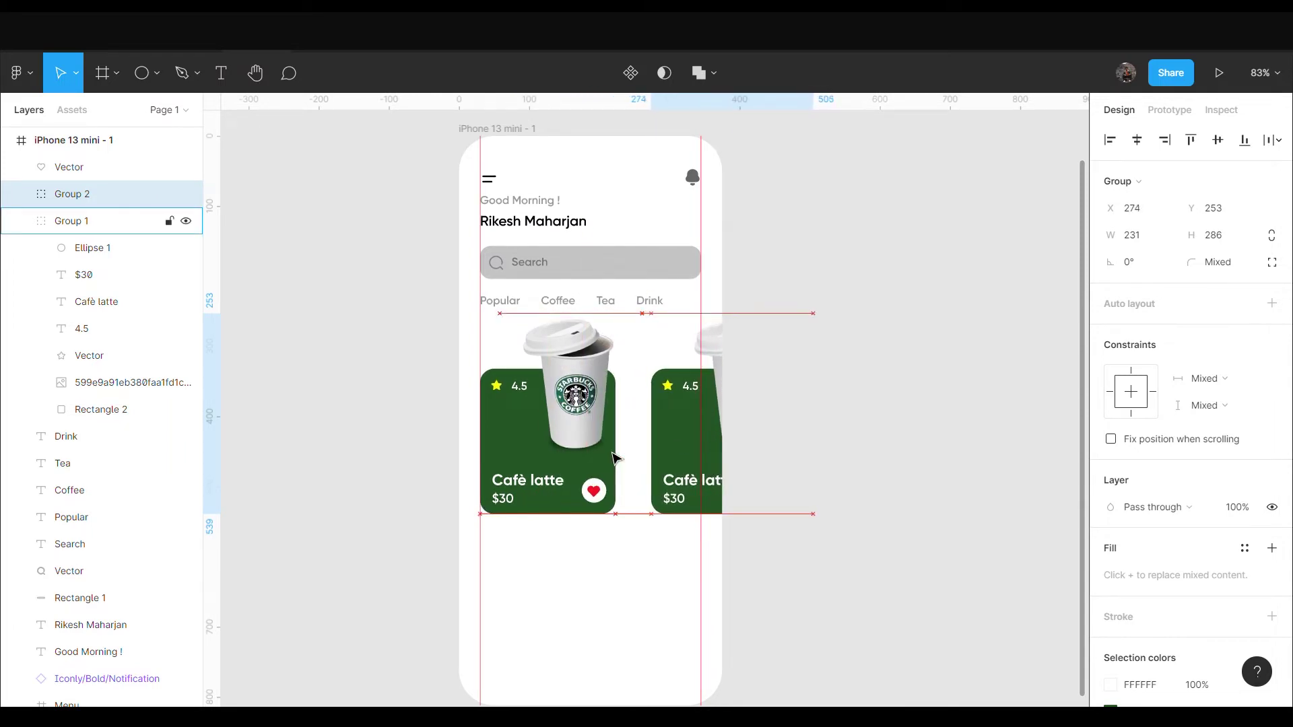
{"action": "key", "text": "Right"}
{"action": "key", "text": "Right"}
{"action": "key", "text": "Right"}
{"action": "key", "text": "Left"}
{"action": "key", "text": "Left"}
{"action": "key", "text": "Left"}
{"action": "key", "text": "Left"}
{"action": "key", "text": "Left"}
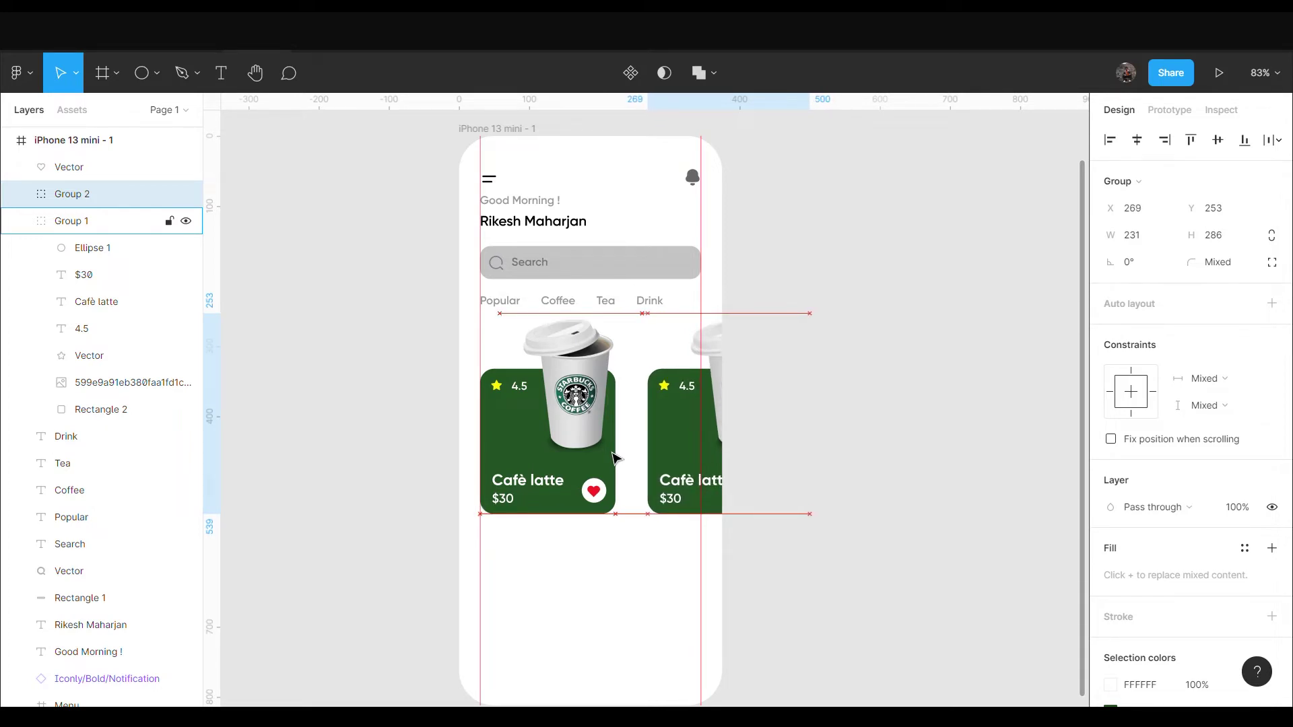
{"action": "left_click", "coordinate": [854, 558]}
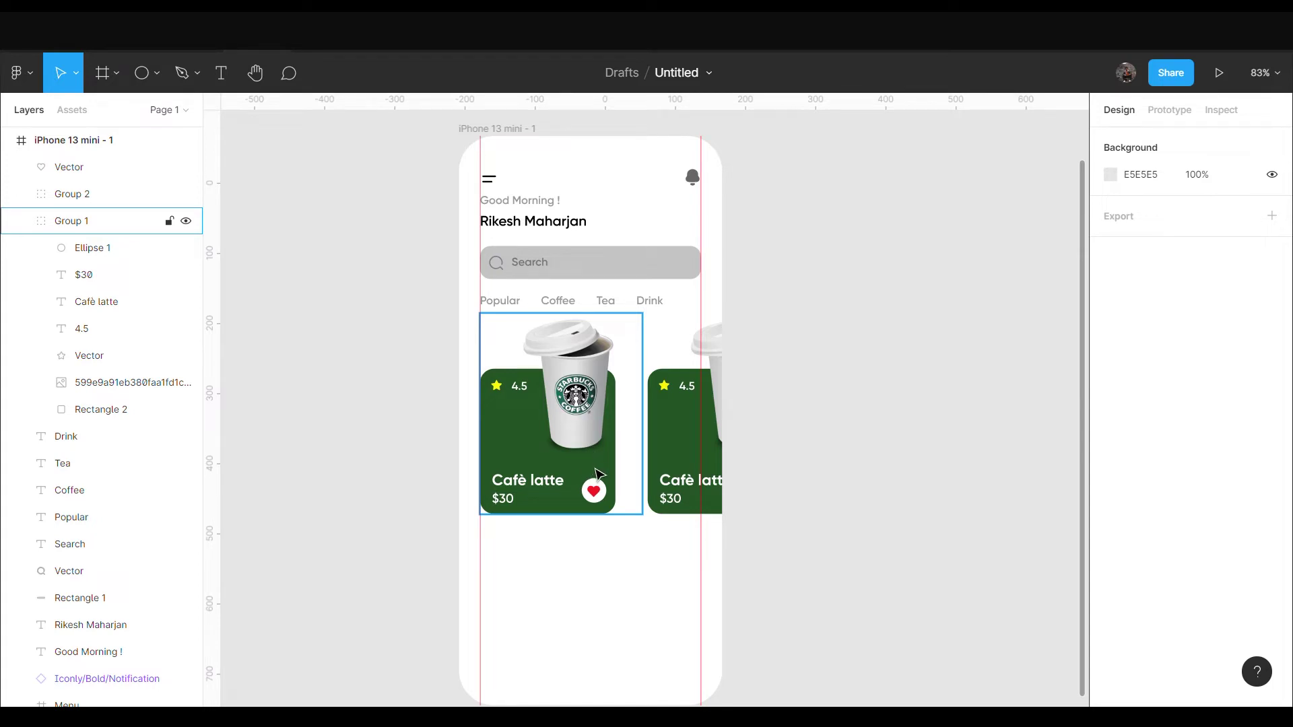
Enlarge the first card's green background to 208×222, delete the second card, and shift the cup right
{"action": "double_click", "coordinate": [597, 474]}
{"action": "left_click_drag", "start_coordinate": [616, 465], "coordinate": [639, 466]}
{"action": "left_click_drag", "start_coordinate": [591, 531], "coordinate": [591, 553]}
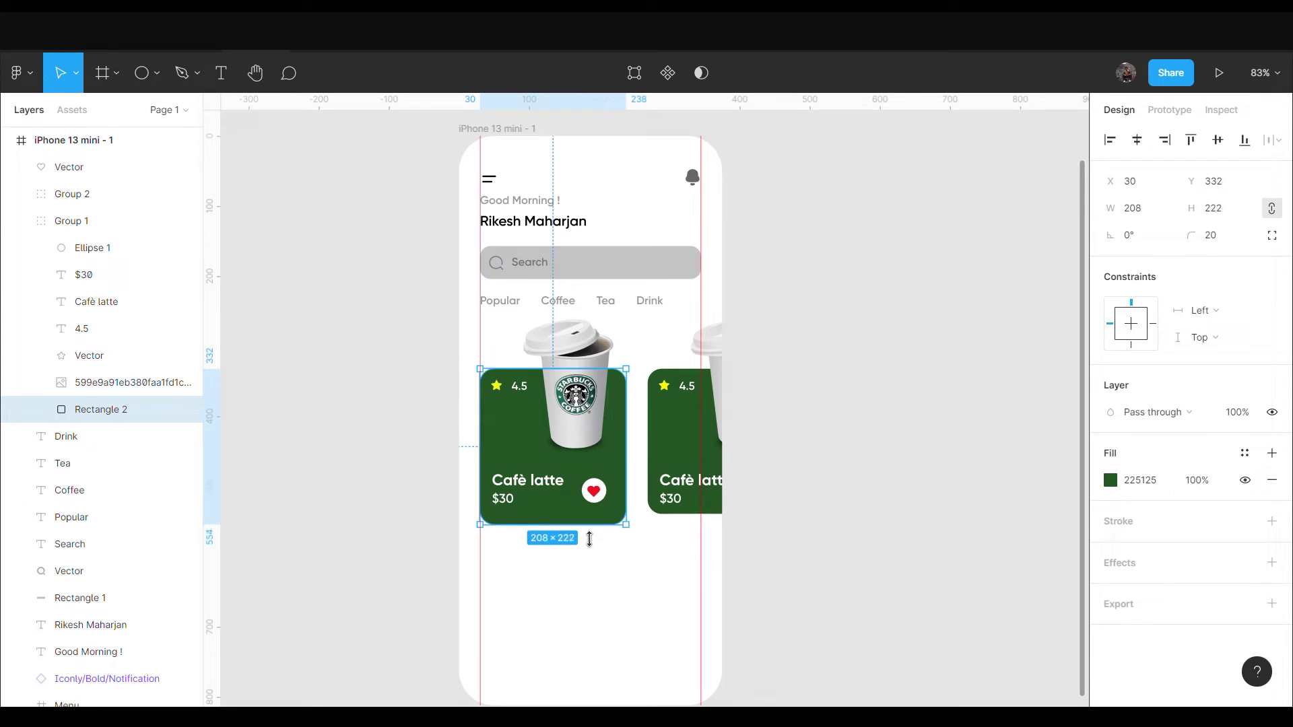
{"action": "left_click", "coordinate": [593, 559]}
{"action": "left_click", "coordinate": [694, 484]}
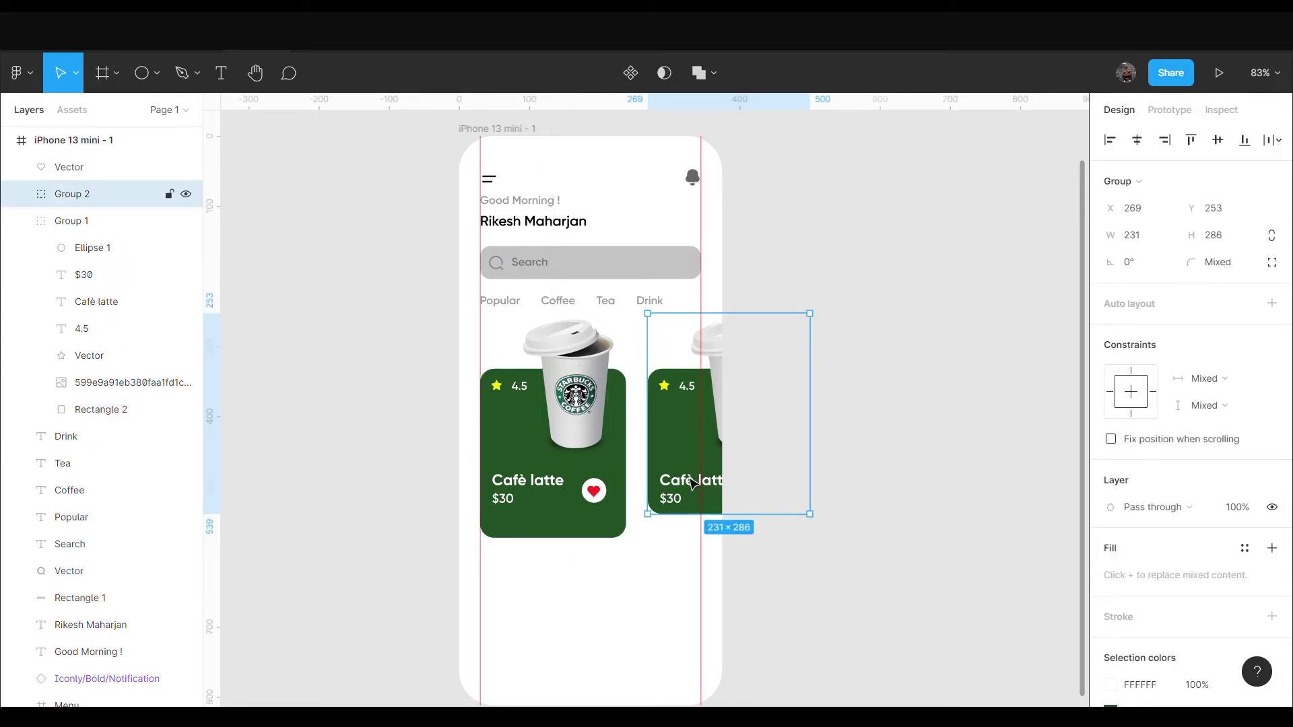
{"action": "key", "text": "Delete"}
{"action": "double_click", "coordinate": [588, 439]}
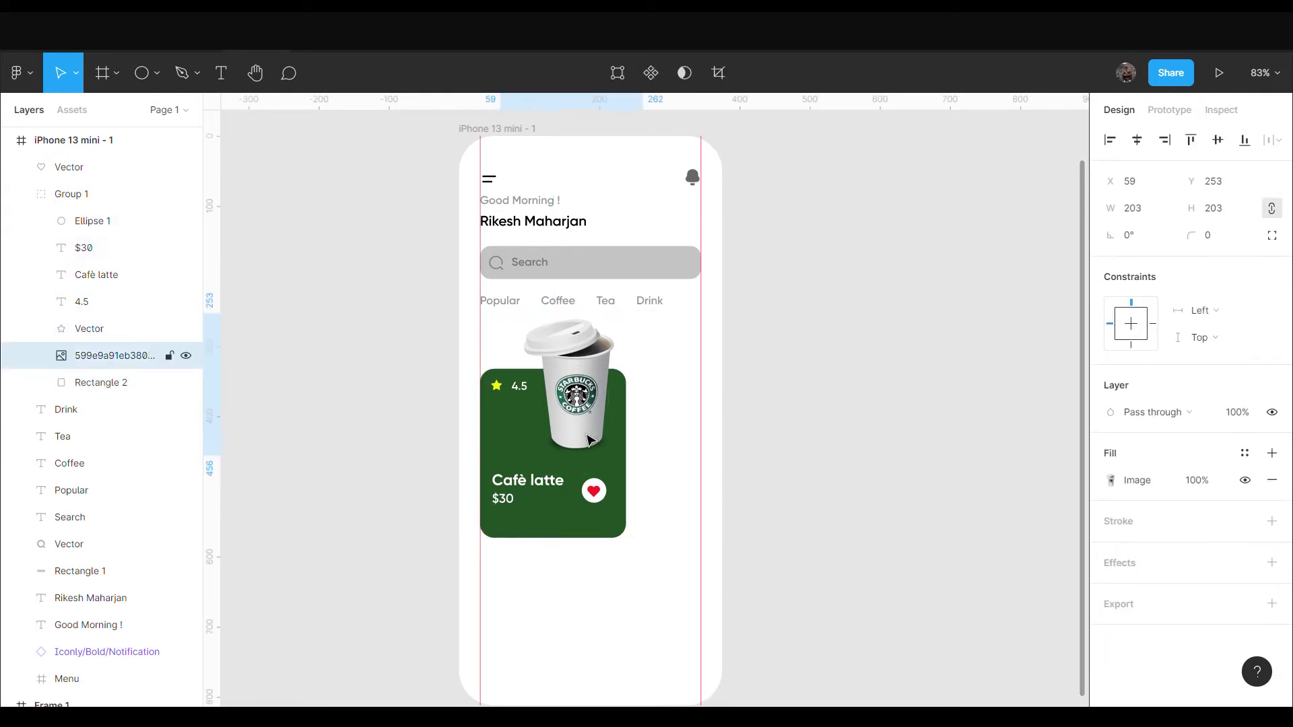
{"action": "left_click_drag", "start_coordinate": [588, 439], "coordinate": [598, 439]}
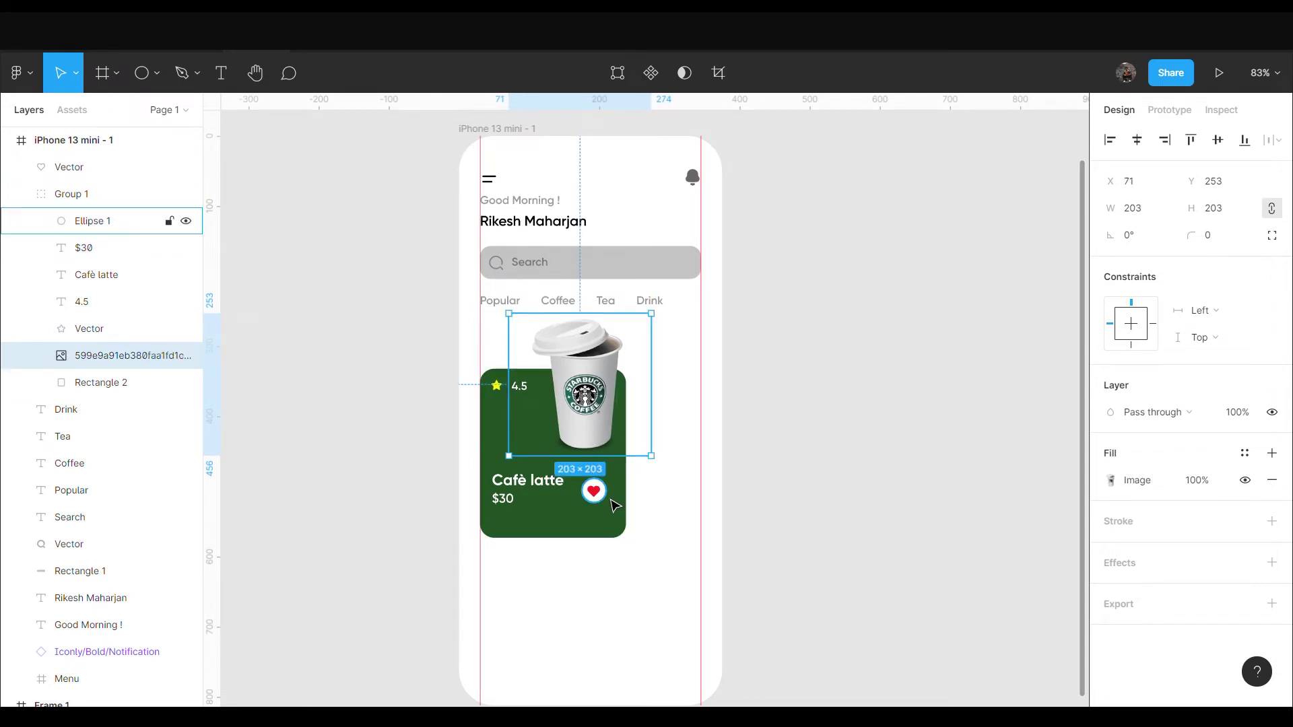
{"action": "left_click", "coordinate": [593, 490]}
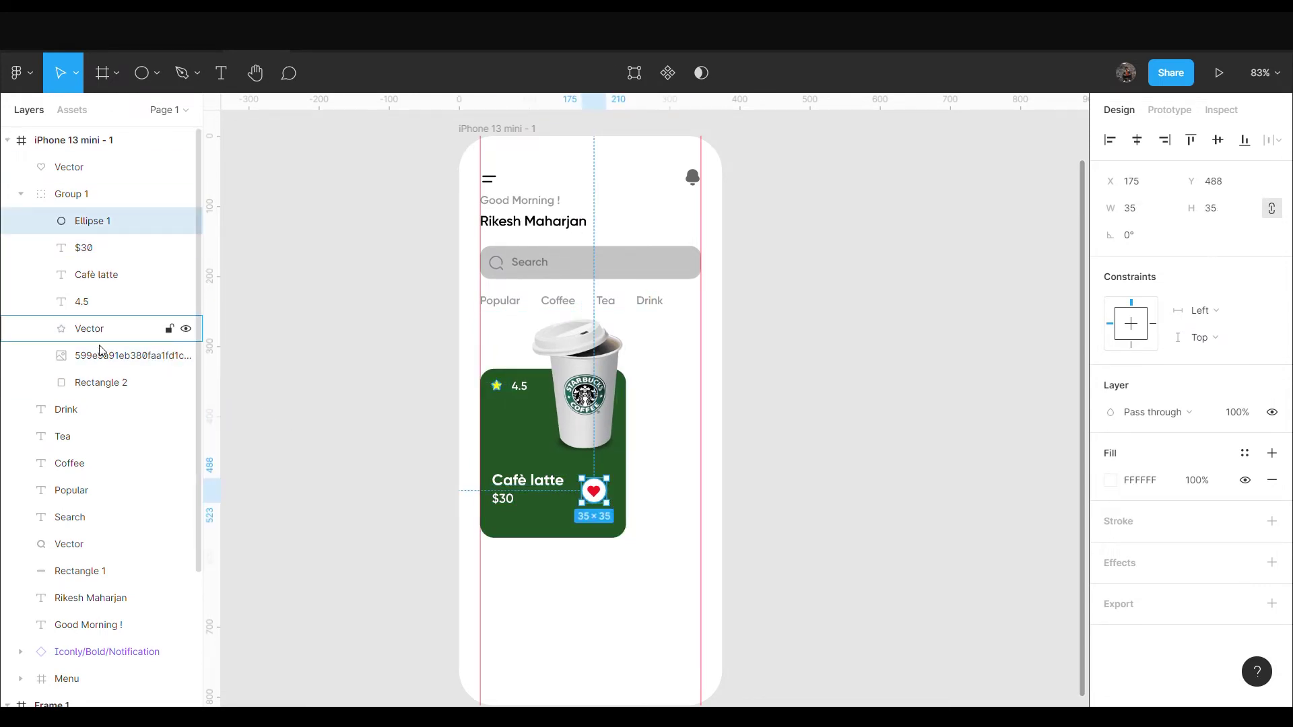
Group the heart with its white circle and nudge the group down and right
{"action": "left_click", "coordinate": [91, 168], "text": "shift"}
{"action": "key", "text": "ctrl+g"}
{"action": "key", "text": "Down"}
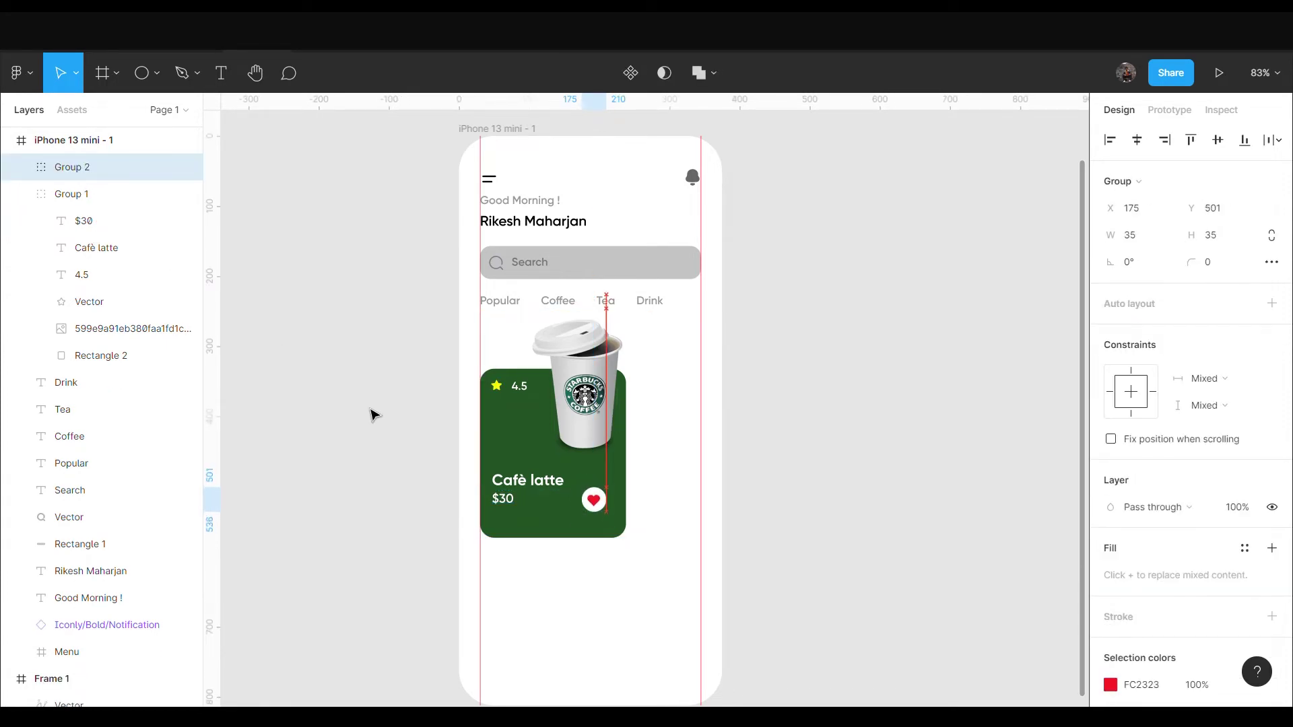
{"action": "key", "text": "Right"}
{"action": "key", "text": "Right"}
{"action": "key", "text": "Right"}
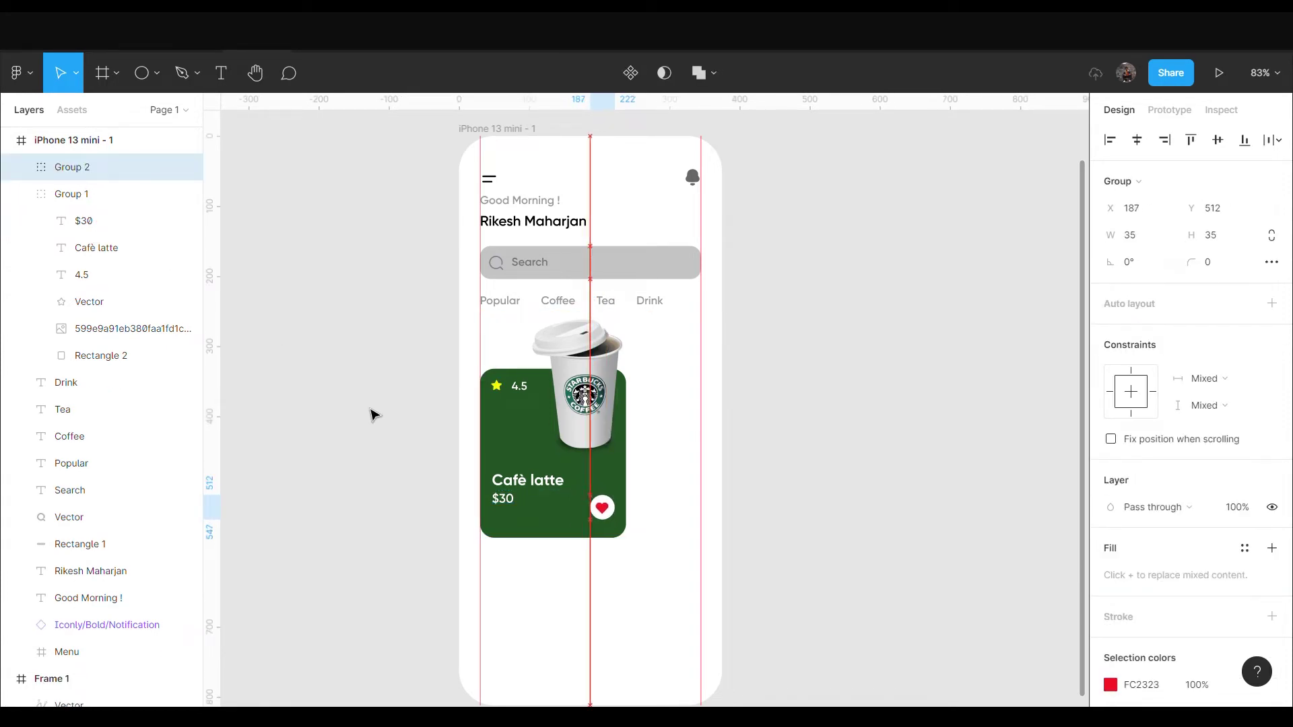
Group the Cafè latte title with the $30 price and nudge the group into place
{"action": "double_click", "coordinate": [514, 482]}
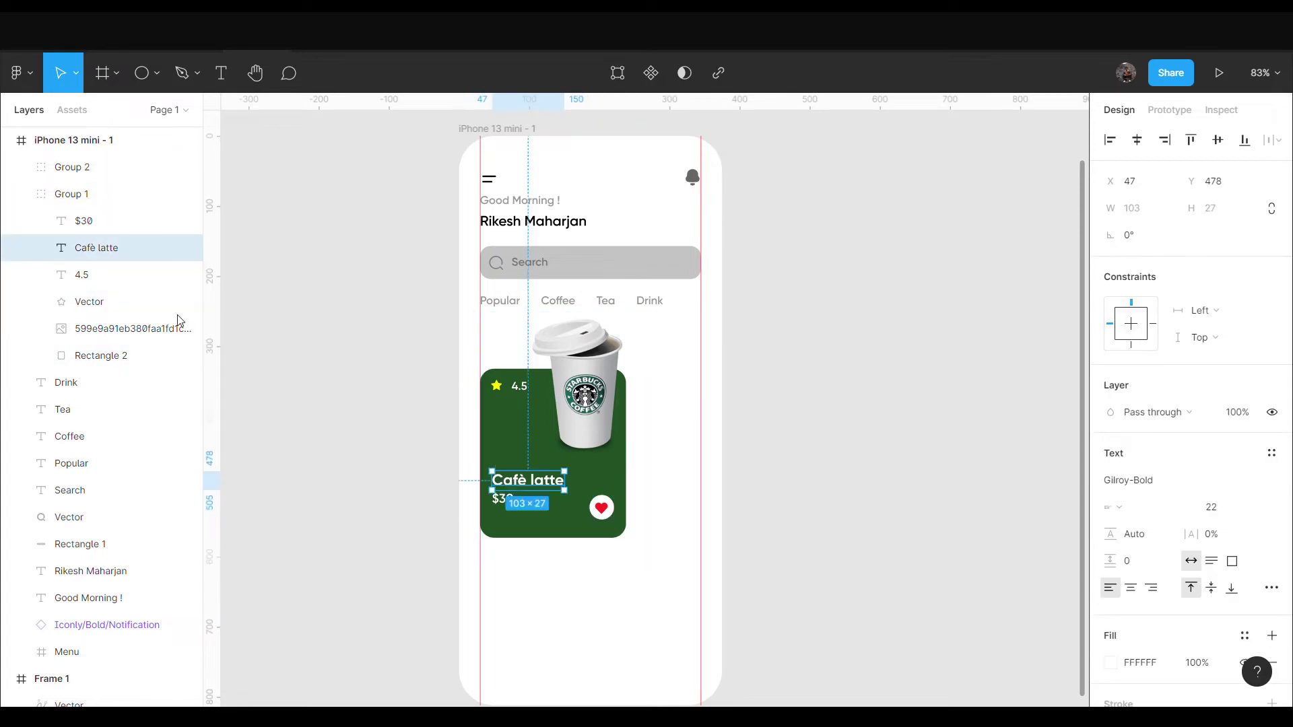
{"action": "left_click", "coordinate": [111, 223], "text": "shift"}
{"action": "key", "text": "ctrl+g"}
{"action": "key", "text": "Down"}
{"action": "key", "text": "Down"}
{"action": "key", "text": "Down"}
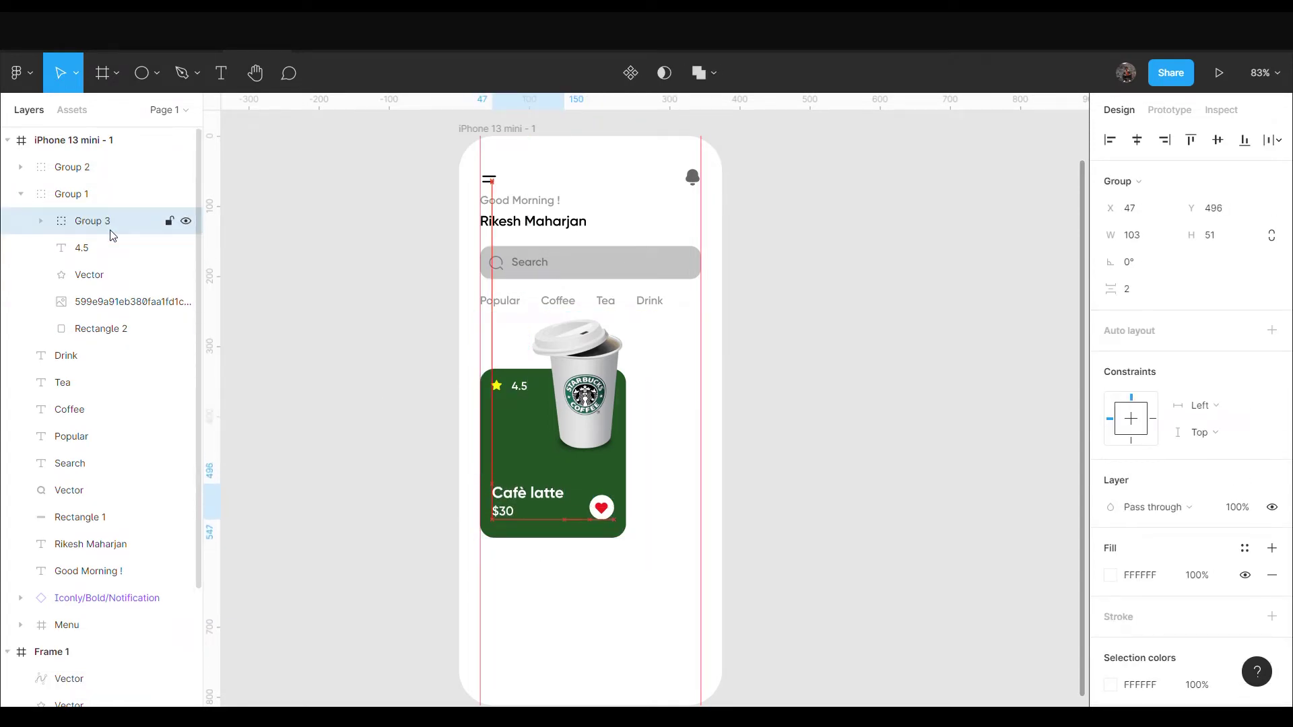
{"action": "key", "text": "Down"}
{"action": "key", "text": "Down"}
{"action": "key", "text": "Down"}
{"action": "key", "text": "Up"}
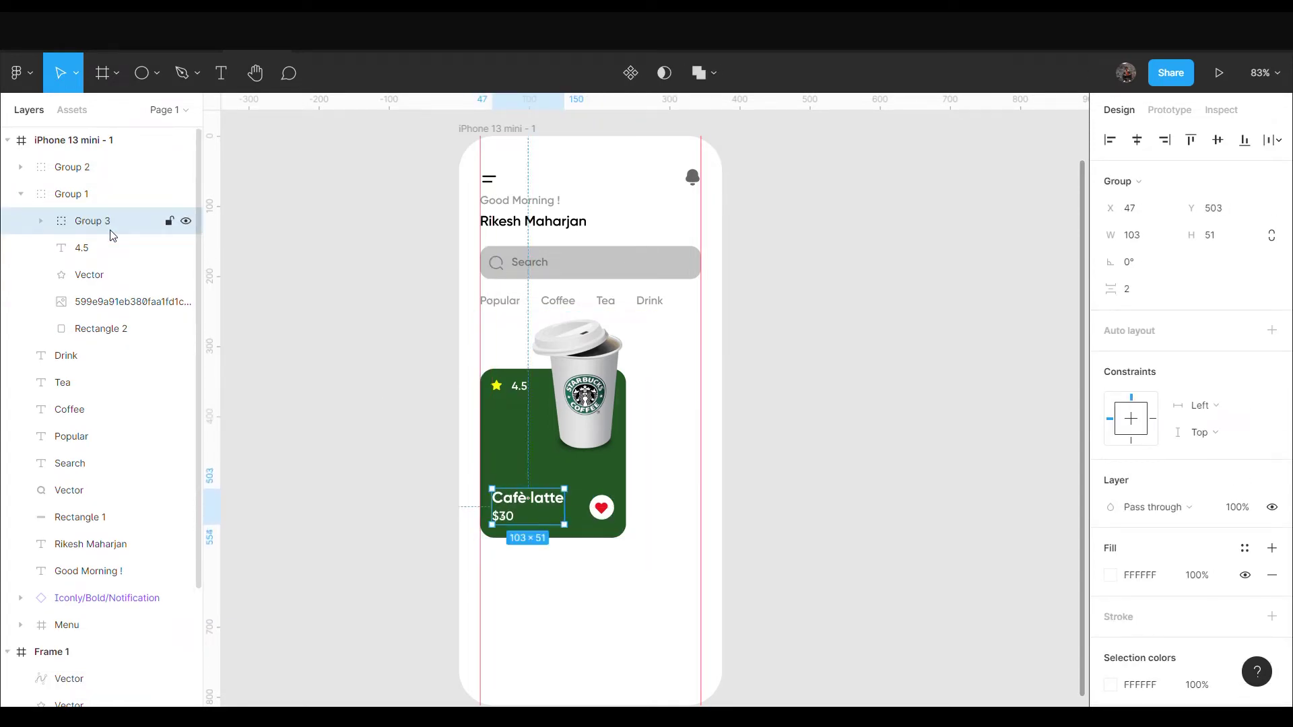
{"action": "key", "text": "Up"}
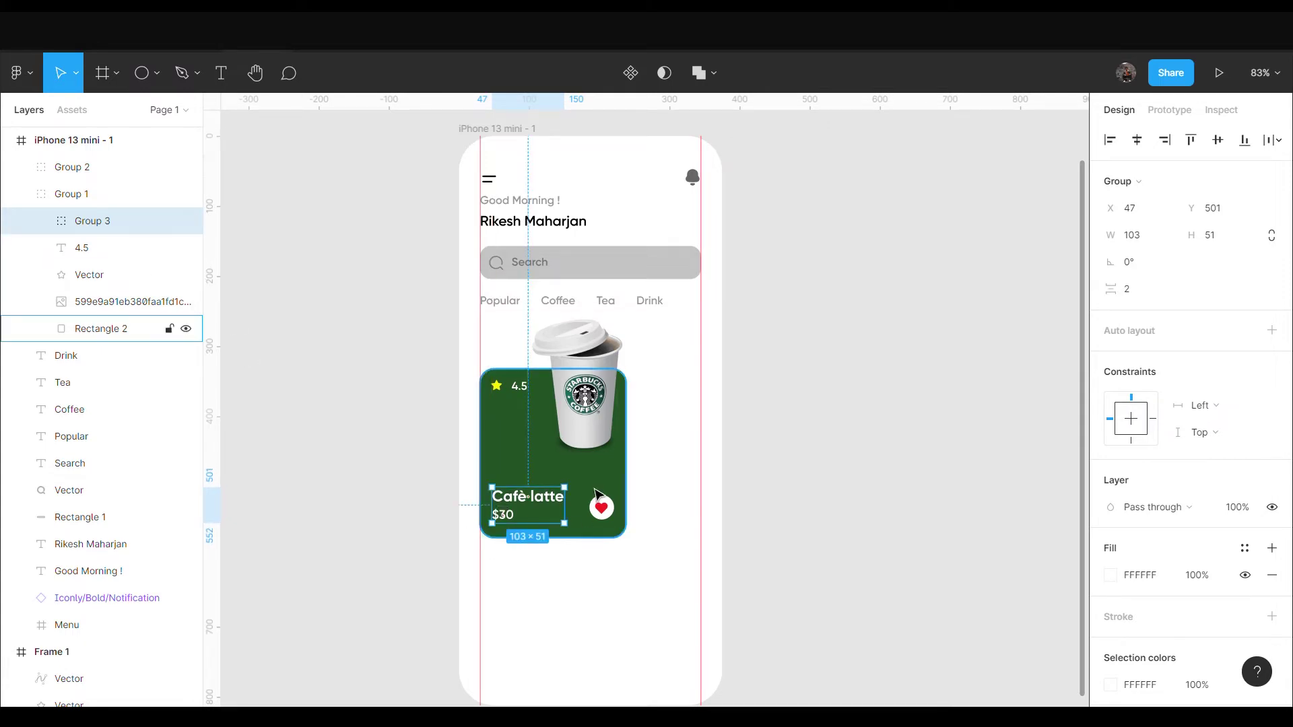
Shorten the green card background and lift the title-and-price group slightly
{"action": "left_click", "coordinate": [593, 529]}
{"action": "mouse_move", "coordinate": [585, 537]}
{"action": "left_mouse_down"}
{"action": "mouse_move", "coordinate": [593, 547]}
{"action": "mouse_move", "coordinate": [539, 505]}
{"action": "left_mouse_up"}
{"action": "left_click", "coordinate": [656, 535]}
{"action": "left_click", "coordinate": [539, 511]}
{"action": "left_click", "coordinate": [601, 507]}
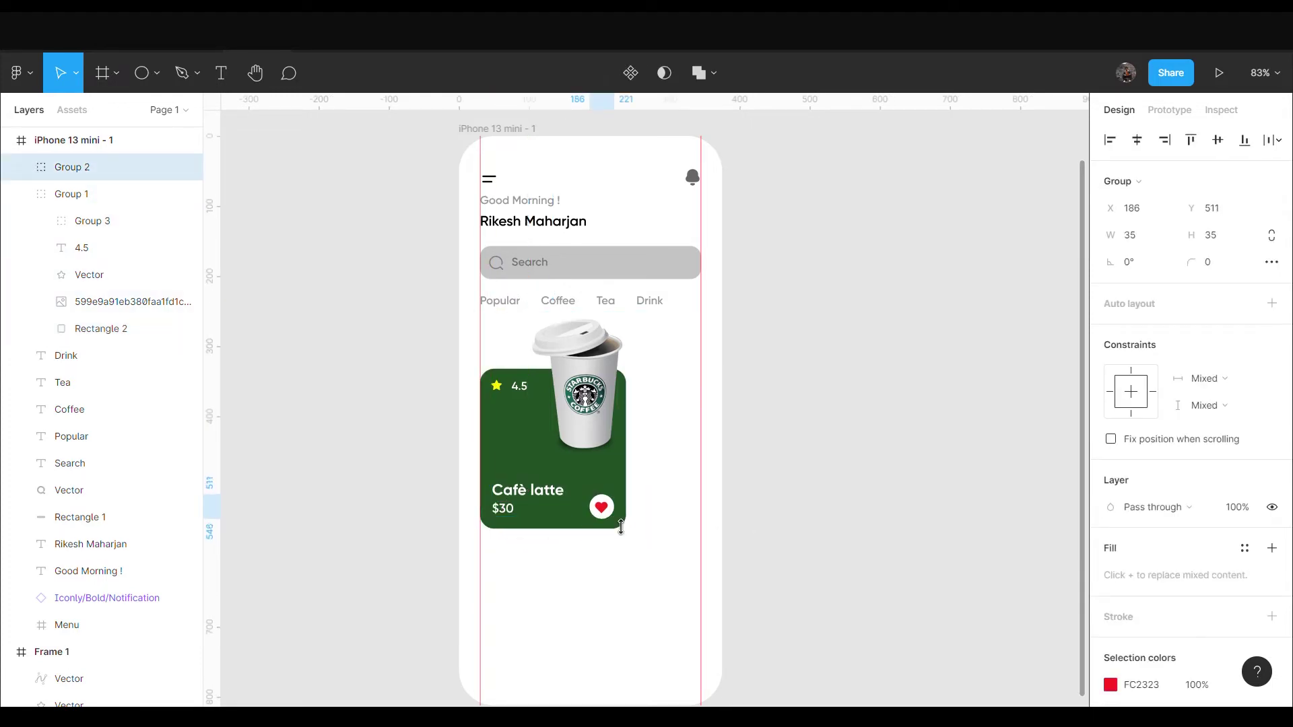
{"action": "left_click", "coordinate": [658, 519]}
{"action": "scroll", "coordinate": [775, 491], "scroll_direction": "down", "scroll_amount": 1}
{"action": "scroll", "coordinate": [860, 499], "scroll_direction": "down", "scroll_amount": 1}
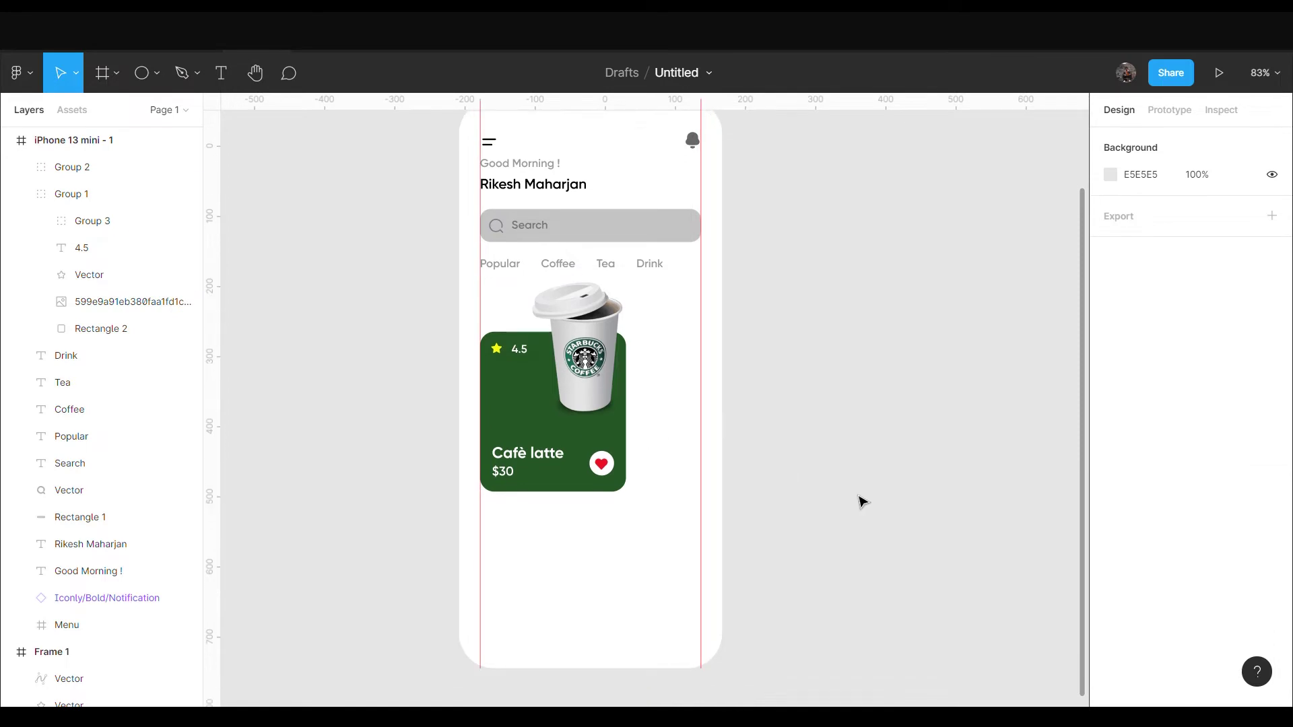
Duplicate the coffee card to the right and level both cards at Y 268
{"action": "left_click", "coordinate": [610, 428]}
{"action": "key", "text": "ctrl+d"}
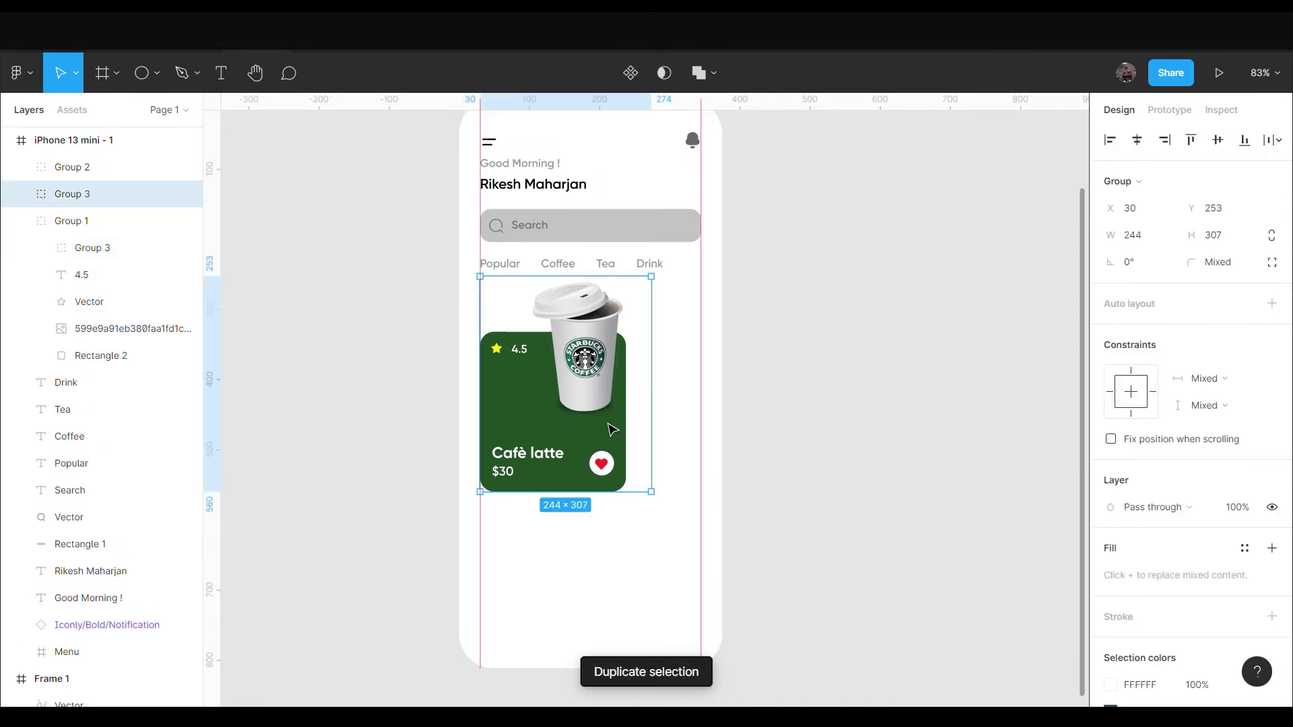
{"action": "left_click_drag", "start_coordinate": [612, 429], "coordinate": [721, 424]}
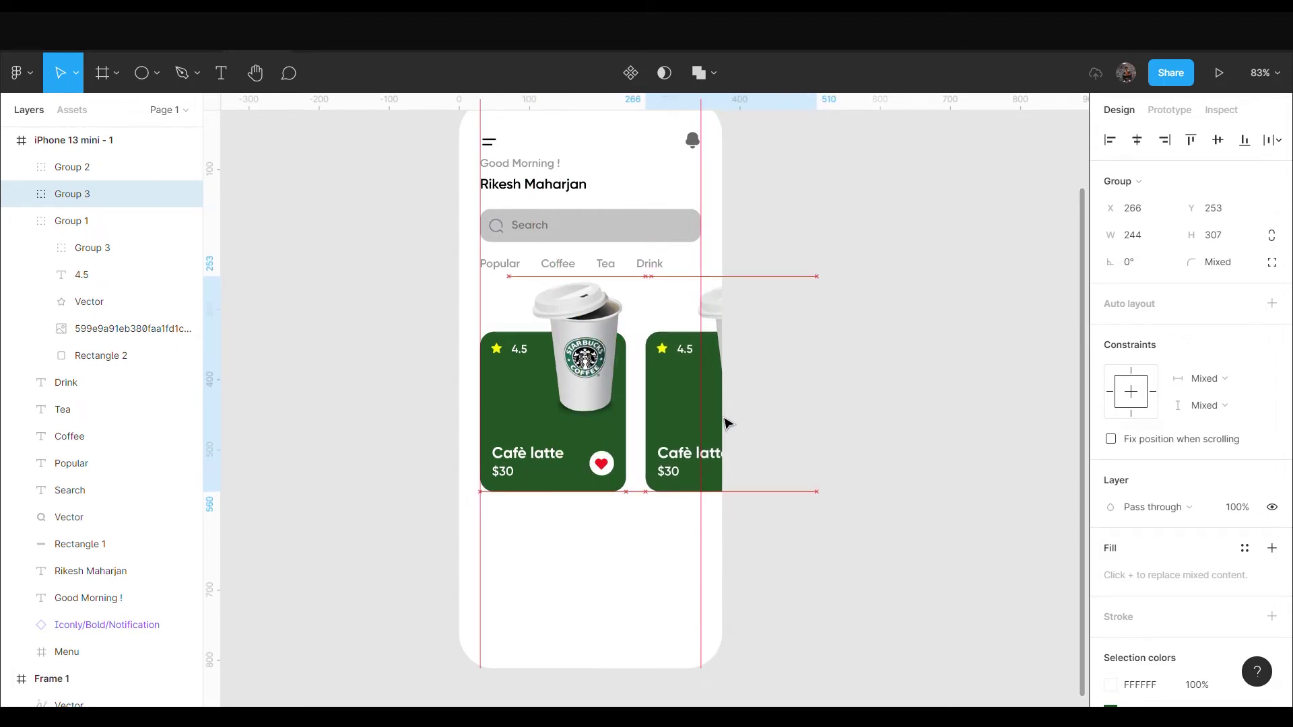
{"action": "left_click_drag", "start_coordinate": [609, 423], "coordinate": [596, 426]}
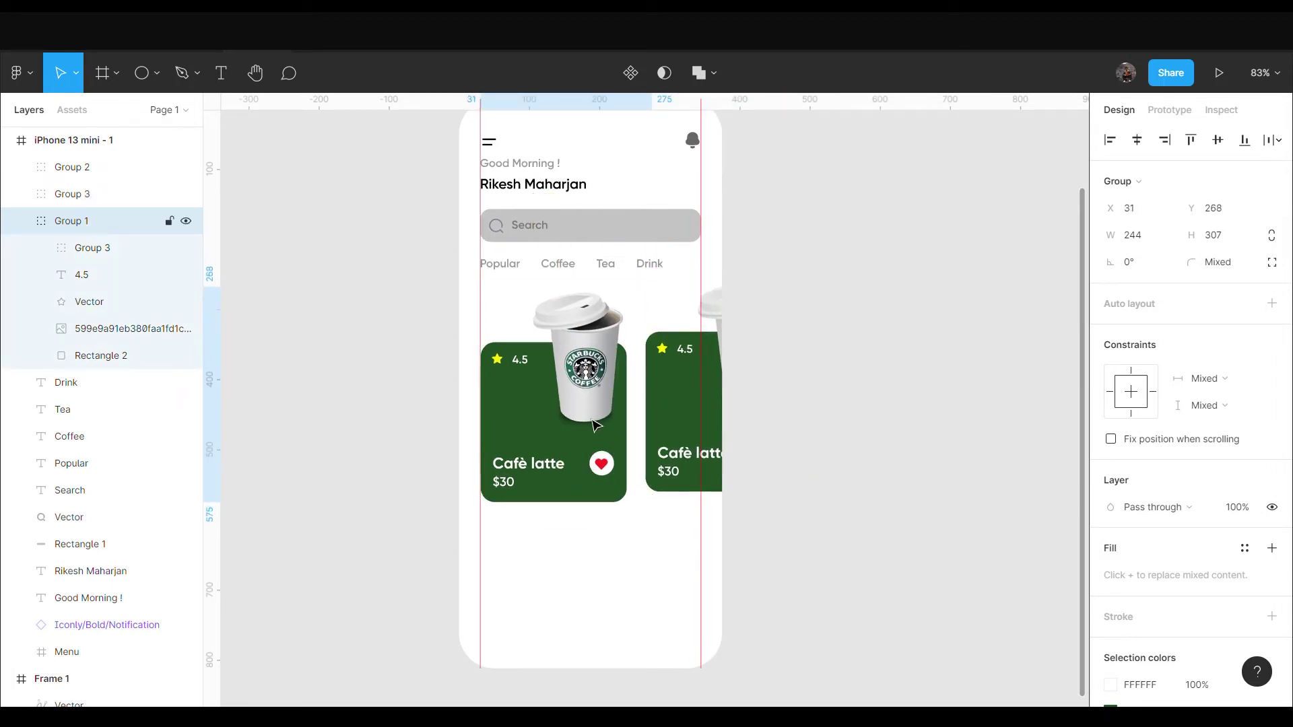
{"action": "left_click_drag", "start_coordinate": [678, 417], "coordinate": [679, 428]}
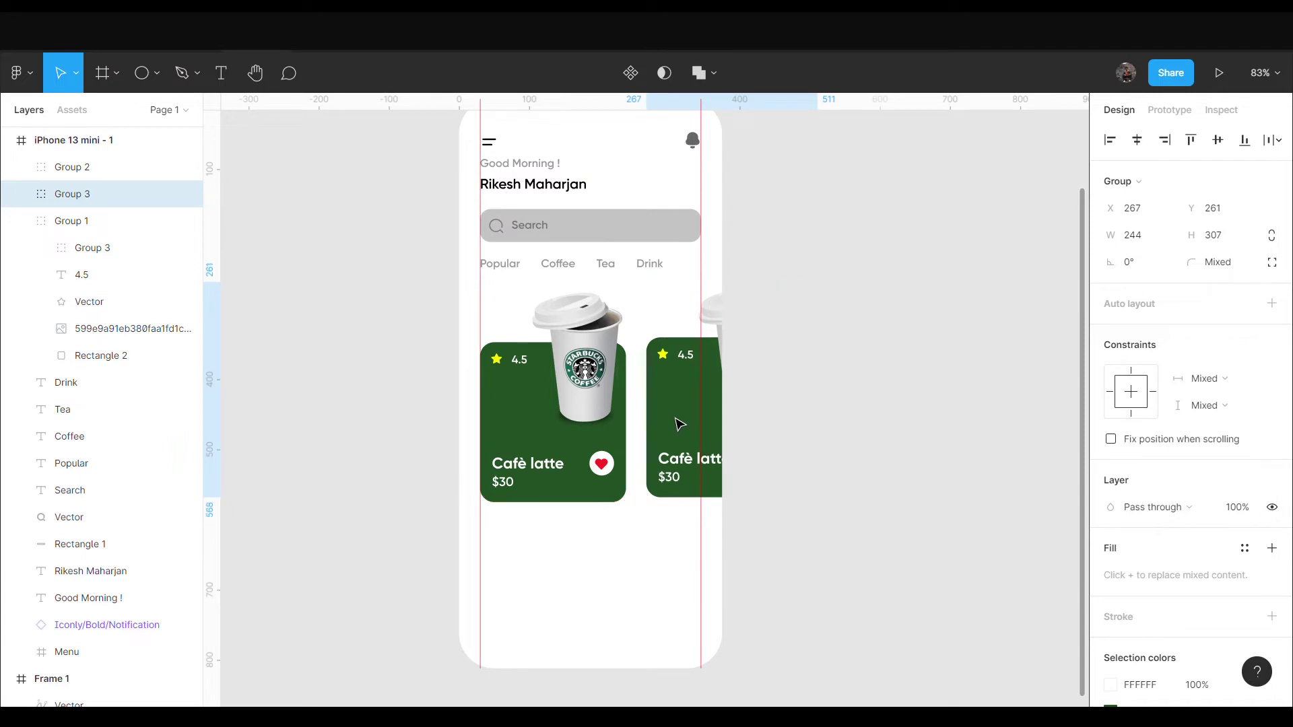
{"action": "left_click_drag", "start_coordinate": [679, 426], "coordinate": [680, 429]}
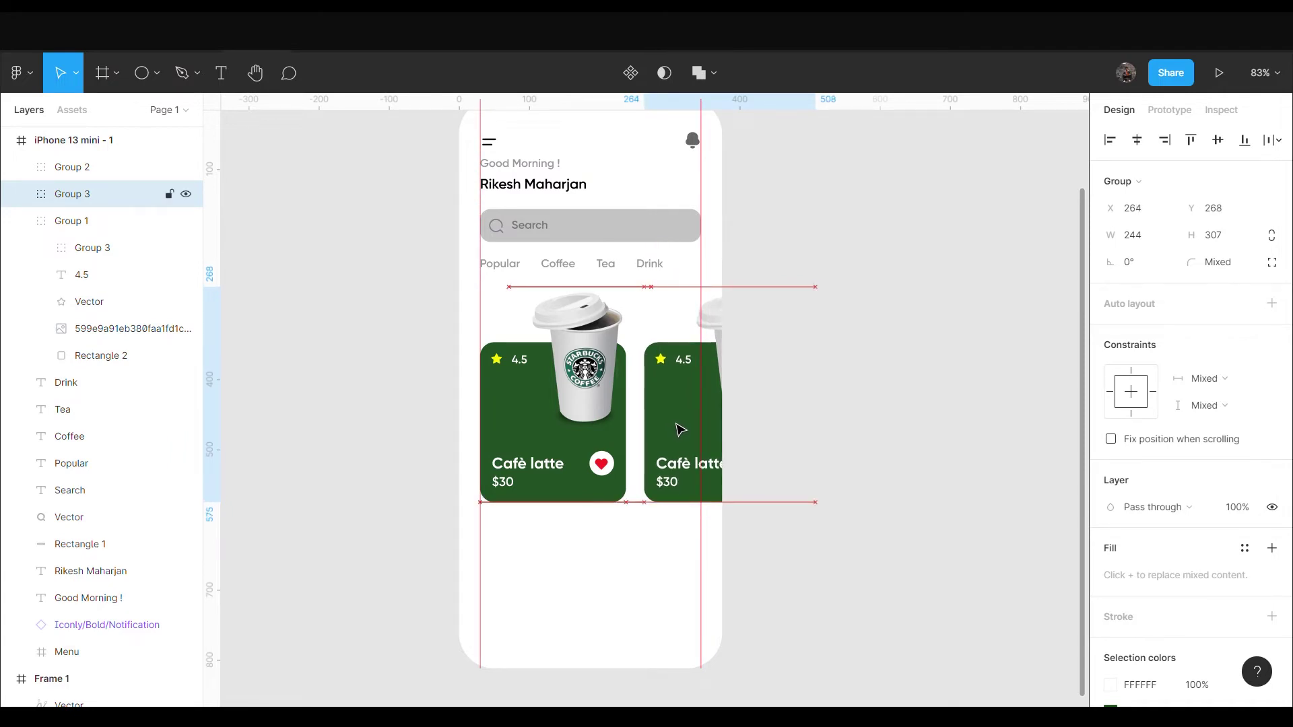
Fine-tune the second card's horizontal spacing beside the first
{"action": "key", "text": "Left"}
{"action": "key", "text": "Left"}
{"action": "key", "text": "Left"}
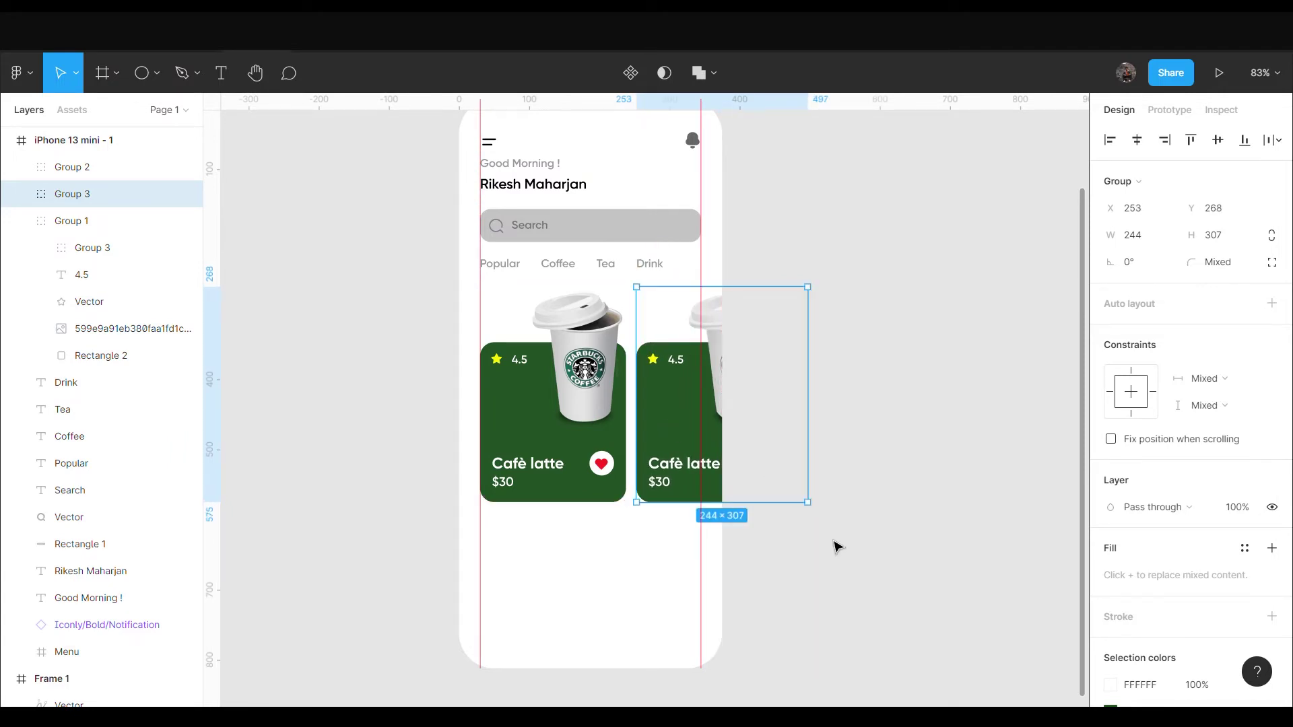
{"action": "left_click", "coordinate": [837, 531]}
{"action": "scroll", "coordinate": [837, 530], "scroll_direction": "down", "scroll_amount": 2}
{"action": "left_click", "coordinate": [687, 375]}
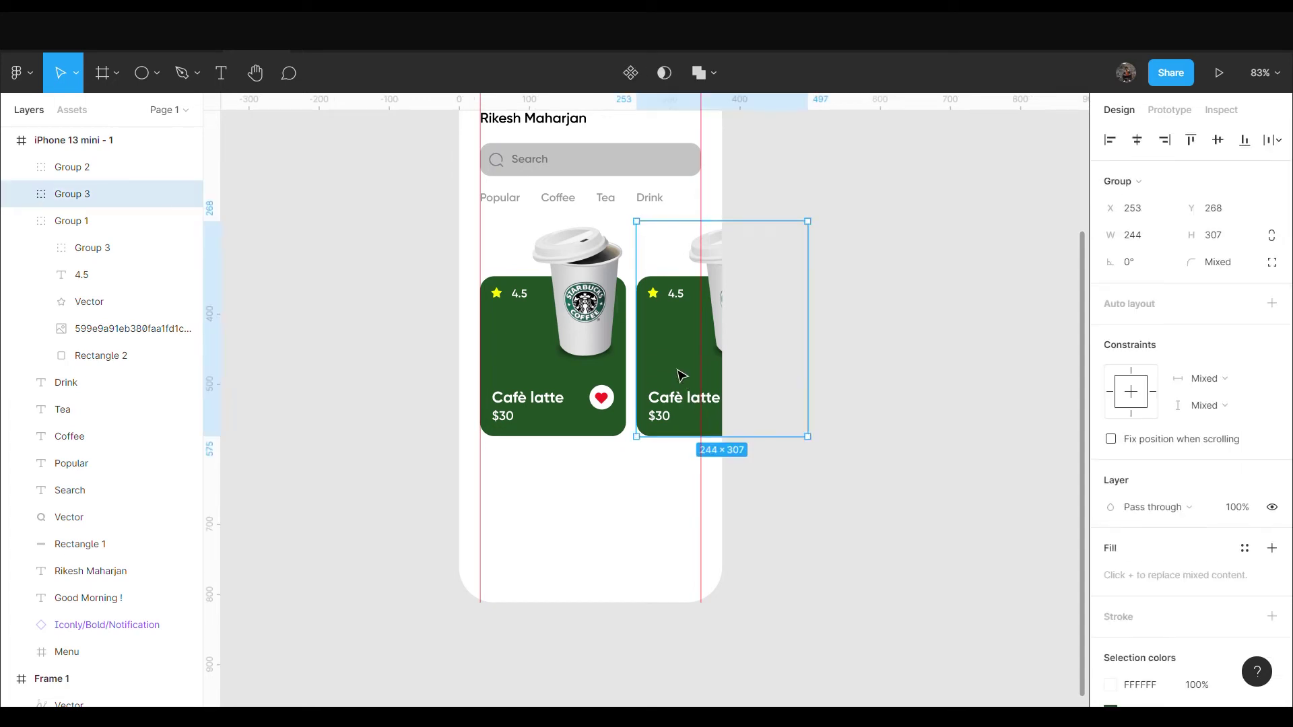
{"action": "left_click_drag", "start_coordinate": [681, 376], "coordinate": [689, 376]}
{"action": "left_click", "coordinate": [797, 527]}
{"action": "scroll", "coordinate": [798, 512], "scroll_direction": "down", "scroll_amount": 1}
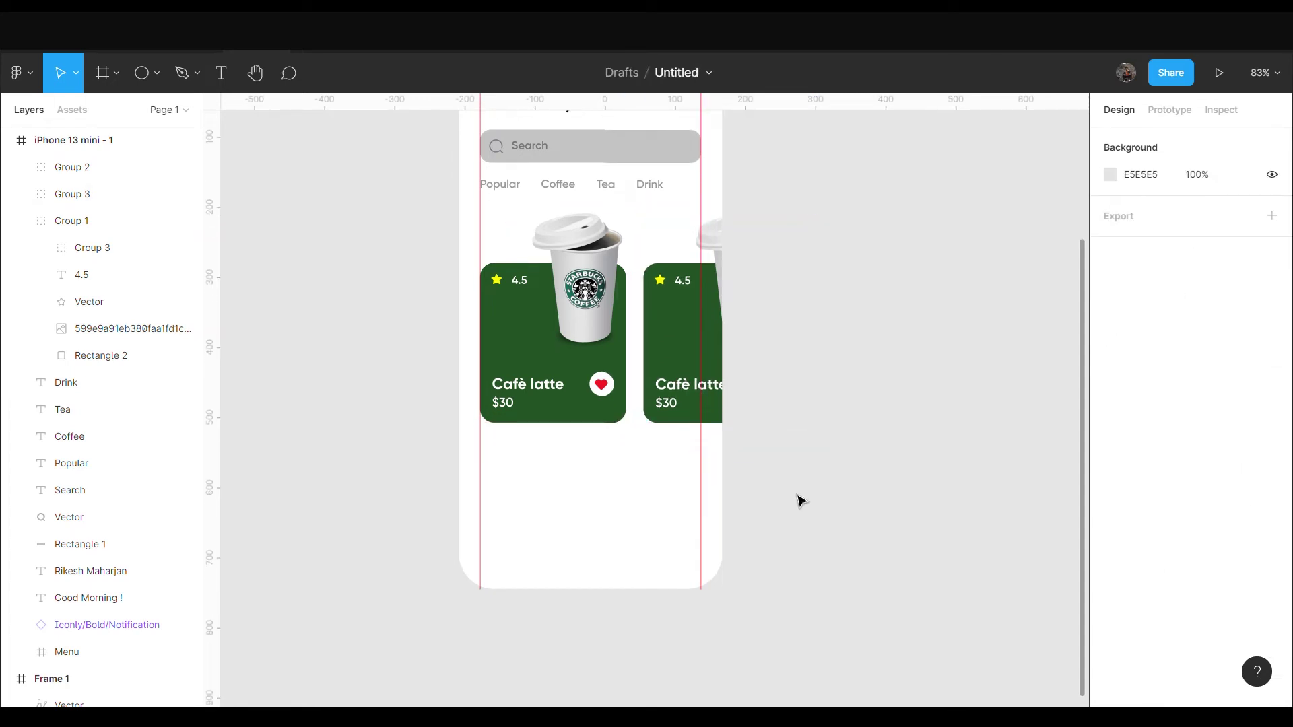
{"action": "scroll", "coordinate": [660, 378], "scroll_direction": "up", "scroll_amount": 2}
Colour the Popular category label with the card green using the eyedropper
{"action": "left_click", "coordinate": [501, 241]}
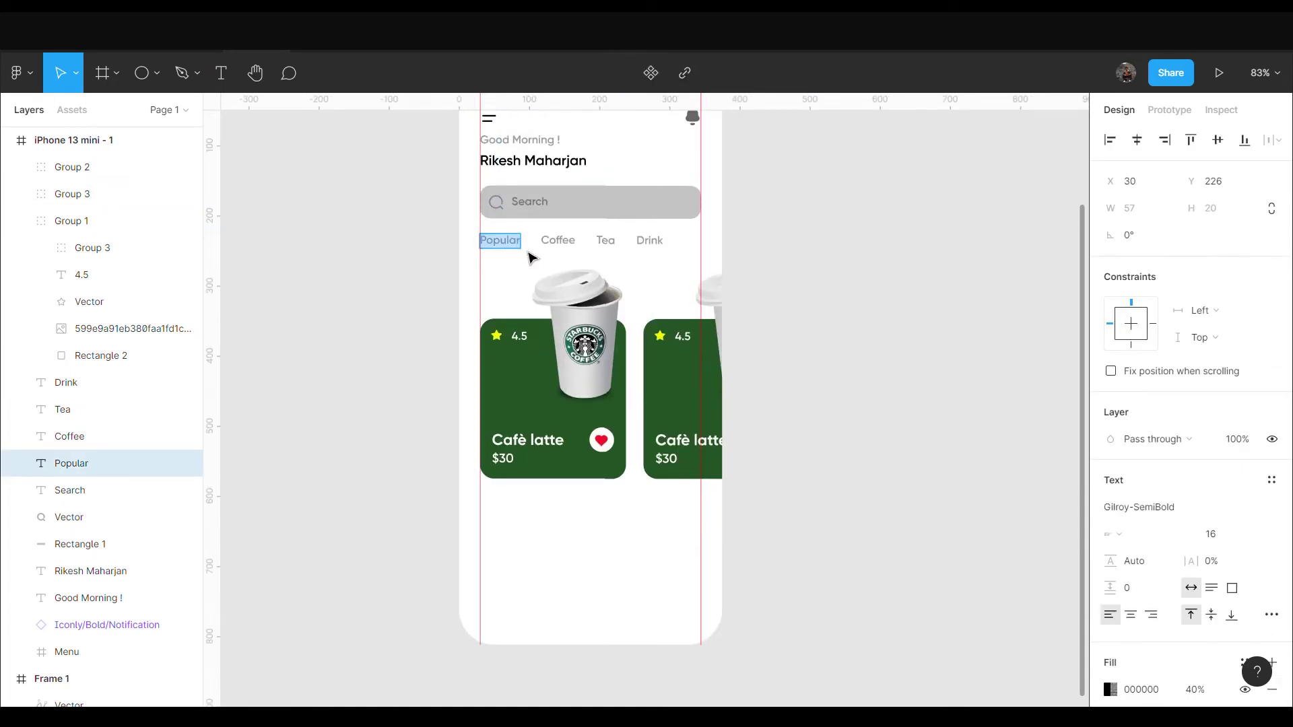
{"action": "scroll", "coordinate": [1111, 526], "scroll_direction": "down", "scroll_amount": 5}
{"action": "left_click", "coordinate": [1111, 522]}
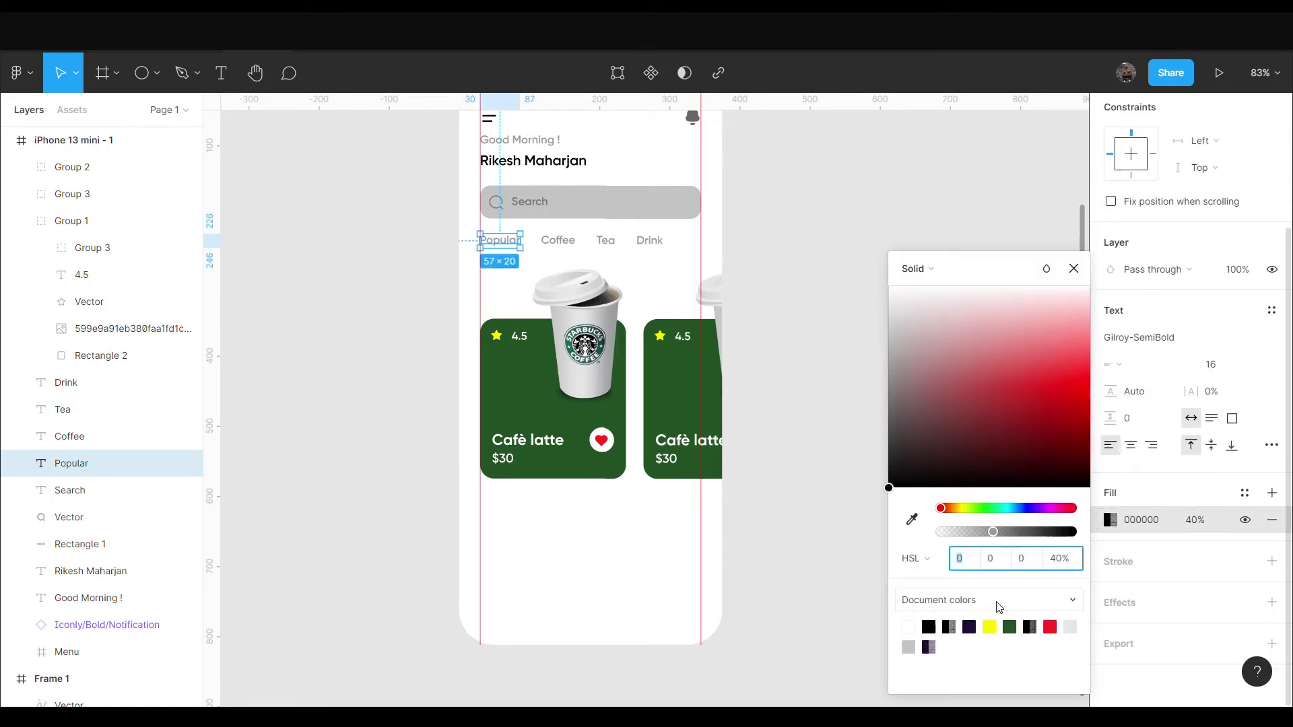
{"action": "left_click", "coordinate": [912, 520]}
{"action": "left_click", "coordinate": [512, 404]}
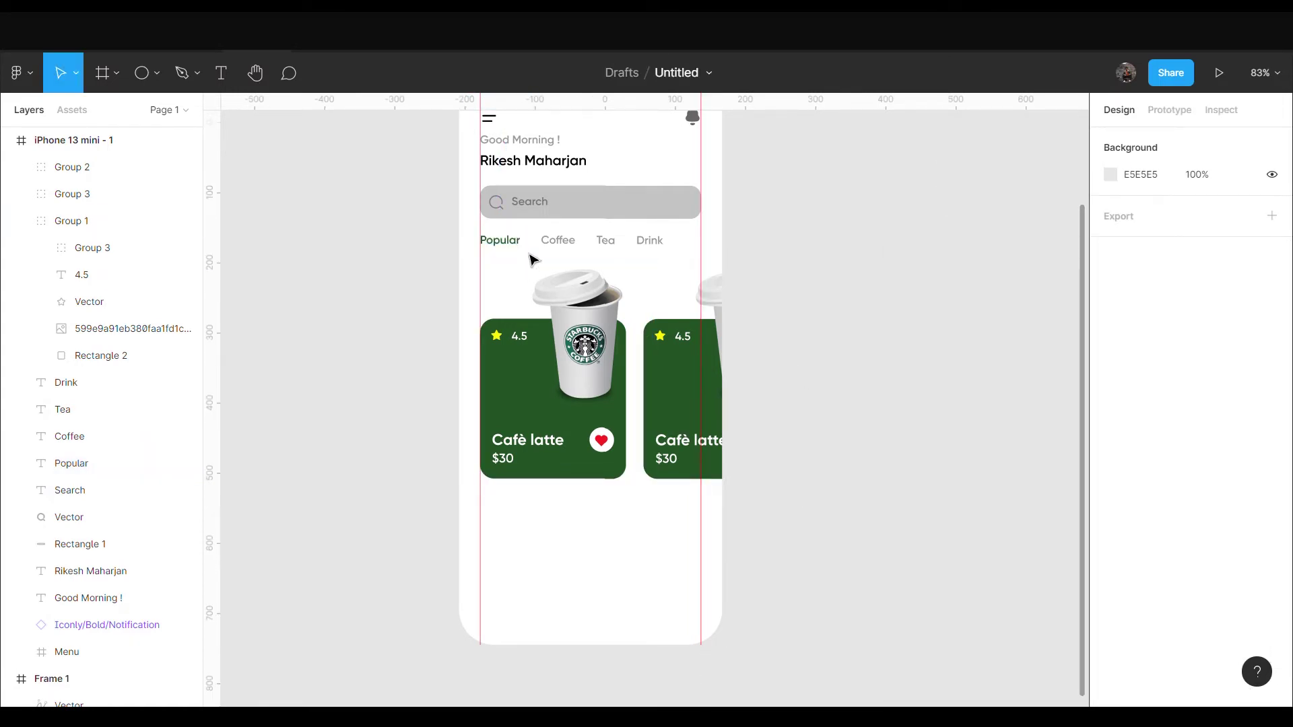
{"action": "left_click", "coordinate": [734, 355]}
Colour the name text below Good Morning with the sampled card green
{"action": "left_click", "coordinate": [91, 571]}
{"action": "scroll", "coordinate": [1158, 445], "scroll_direction": "down", "scroll_amount": 3}
{"action": "left_click", "coordinate": [1111, 520]}
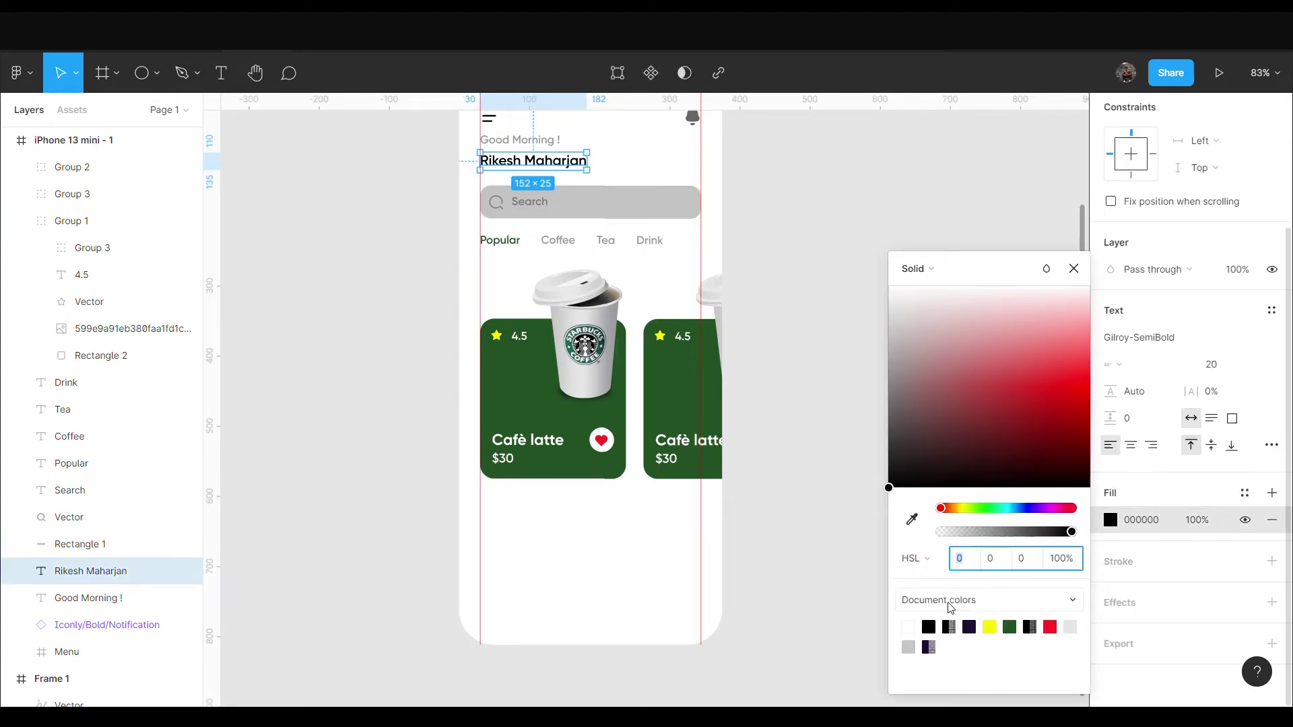
{"action": "left_click", "coordinate": [912, 520]}
{"action": "left_click", "coordinate": [714, 397]}
{"action": "left_click", "coordinate": [795, 442]}
{"action": "scroll", "coordinate": [795, 441], "scroll_direction": "down", "scroll_amount": 1}
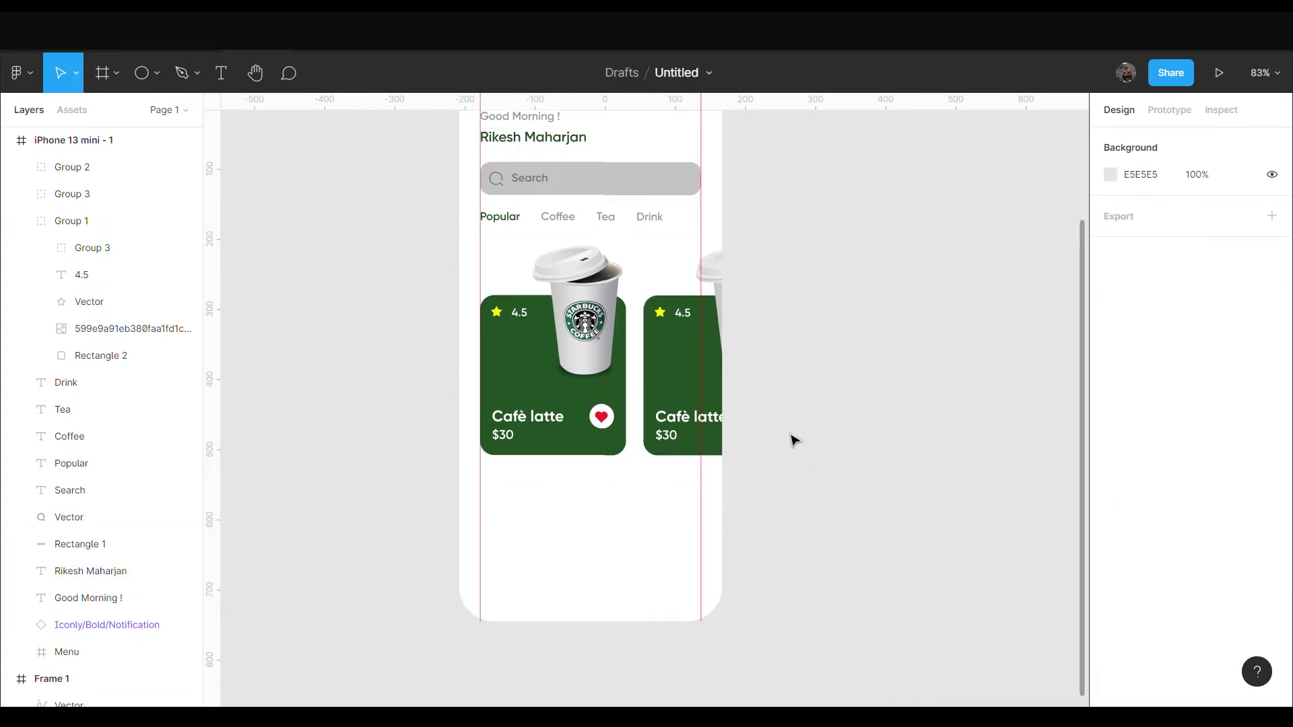
Add a card-green 'Best Offers' heading inside the phone below the coffee cards
{"action": "left_click", "coordinate": [222, 74]}
{"action": "left_click", "coordinate": [786, 391]}
{"action": "type", "text": "Best Offers"}
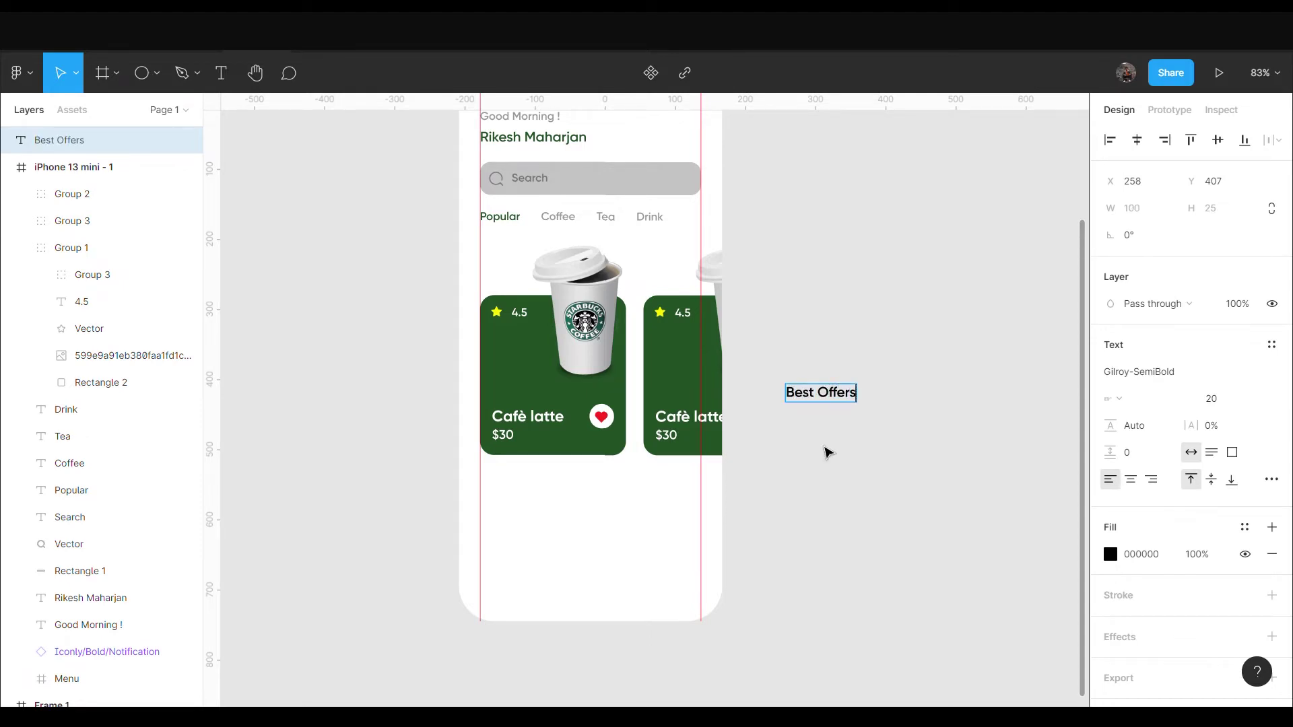
{"action": "key", "text": "Escape"}
{"action": "left_click", "coordinate": [1111, 555]}
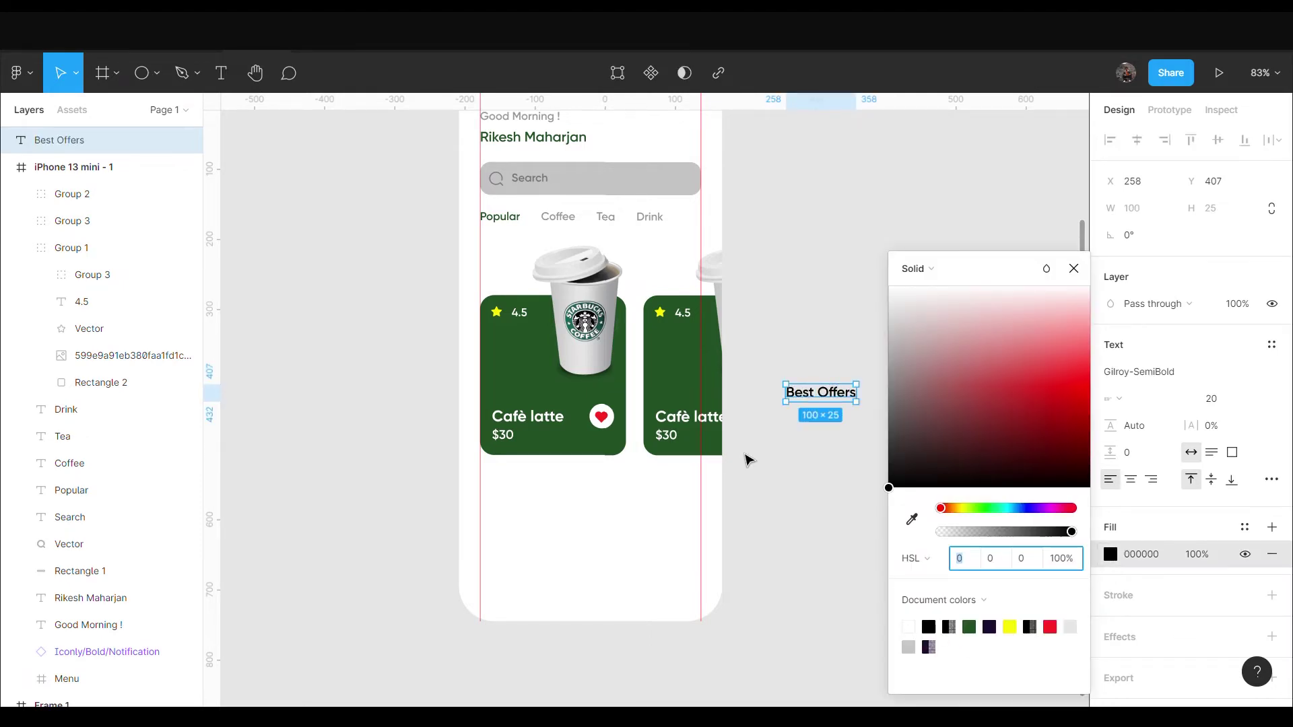
{"action": "left_click", "coordinate": [912, 519]}
{"action": "left_click", "coordinate": [552, 350]}
{"action": "key", "text": "Escape"}
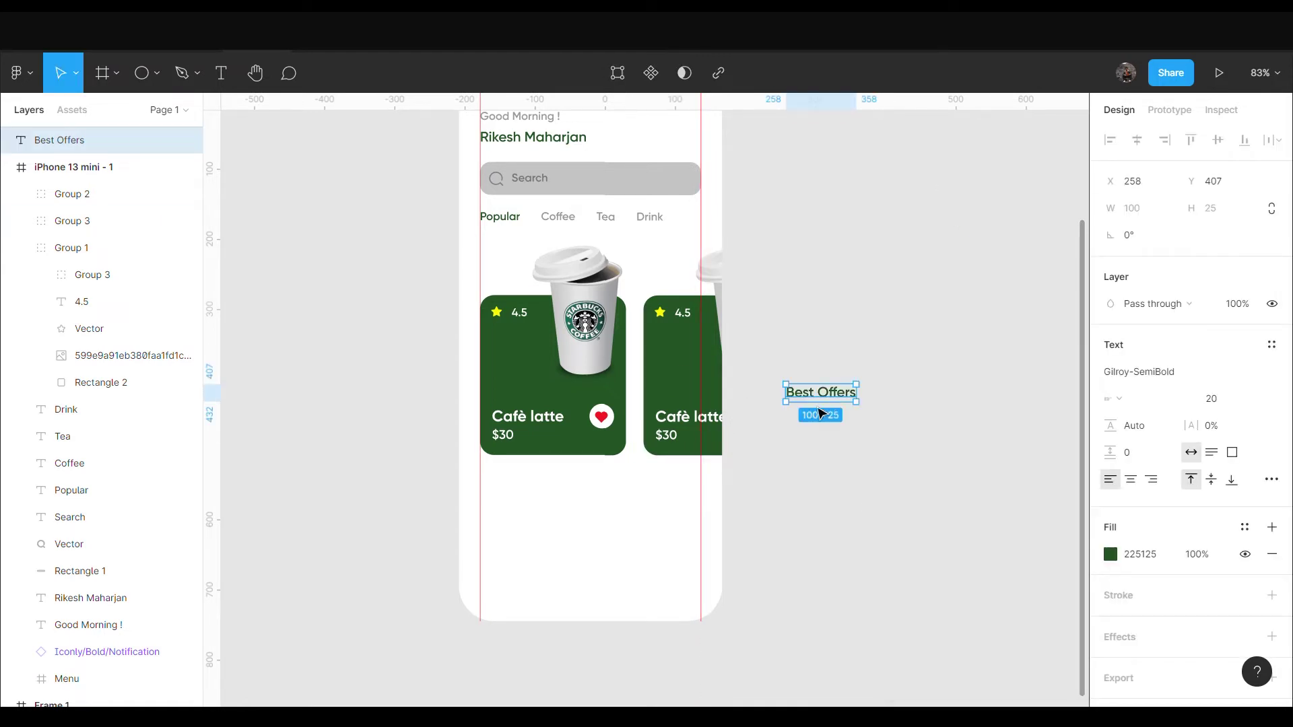
{"action": "left_click_drag", "start_coordinate": [822, 413], "coordinate": [532, 512]}
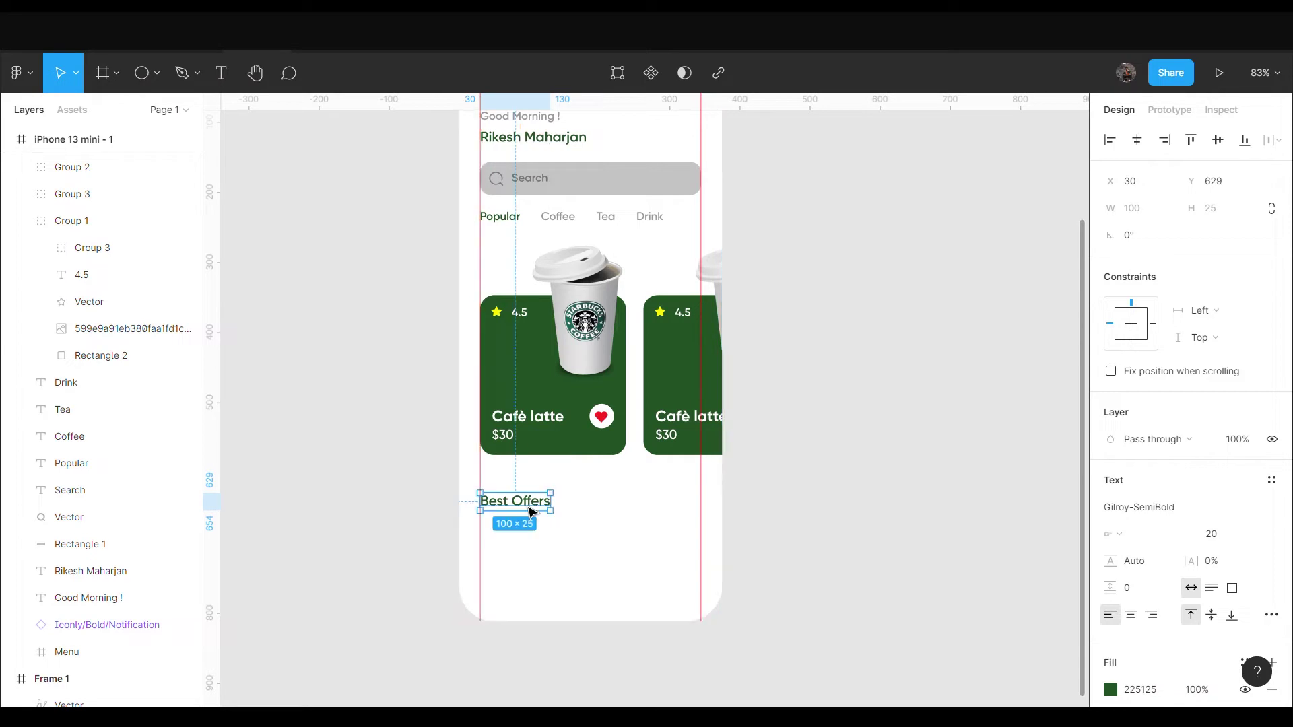
{"action": "left_click", "coordinate": [786, 506]}
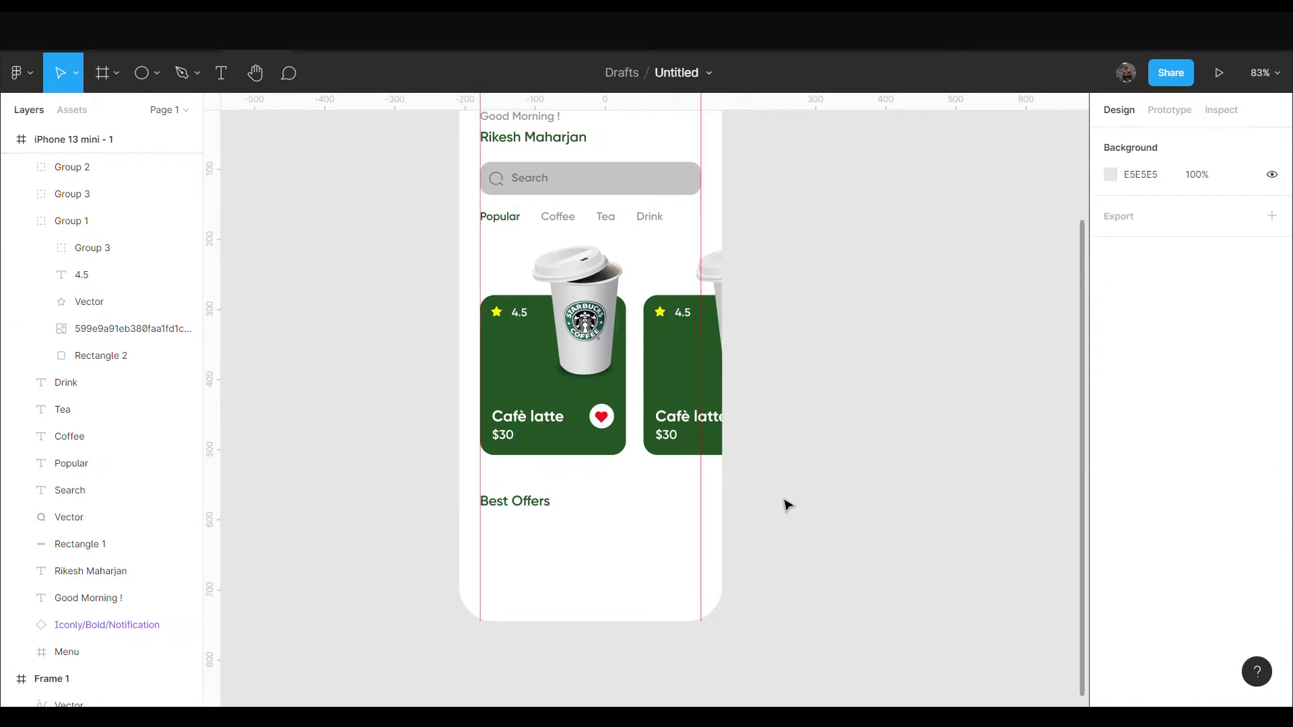
Review the Best Offers heading's font family, leaving it unchanged
{"action": "scroll", "coordinate": [788, 532], "scroll_direction": "up", "scroll_amount": 2}
{"action": "scroll", "coordinate": [584, 579], "scroll_direction": "down", "scroll_amount": 1}
{"action": "left_click", "coordinate": [539, 544]}
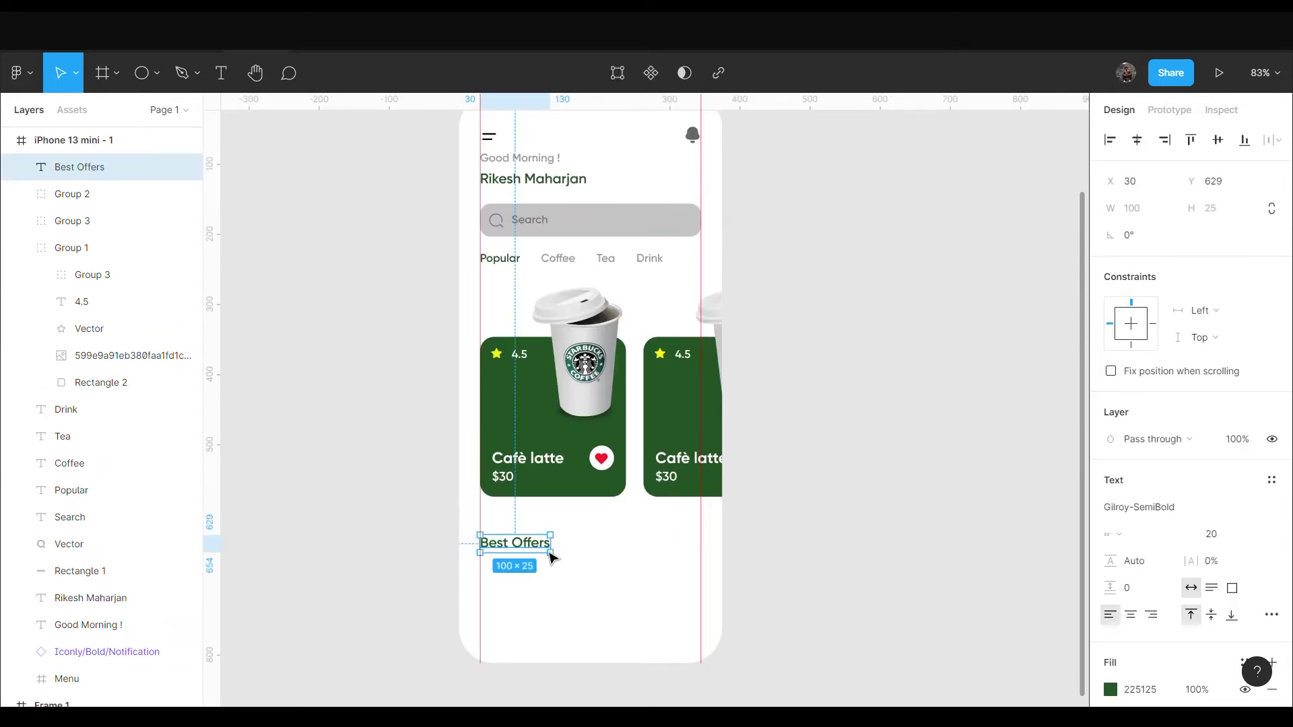
{"action": "left_click", "coordinate": [1257, 513]}
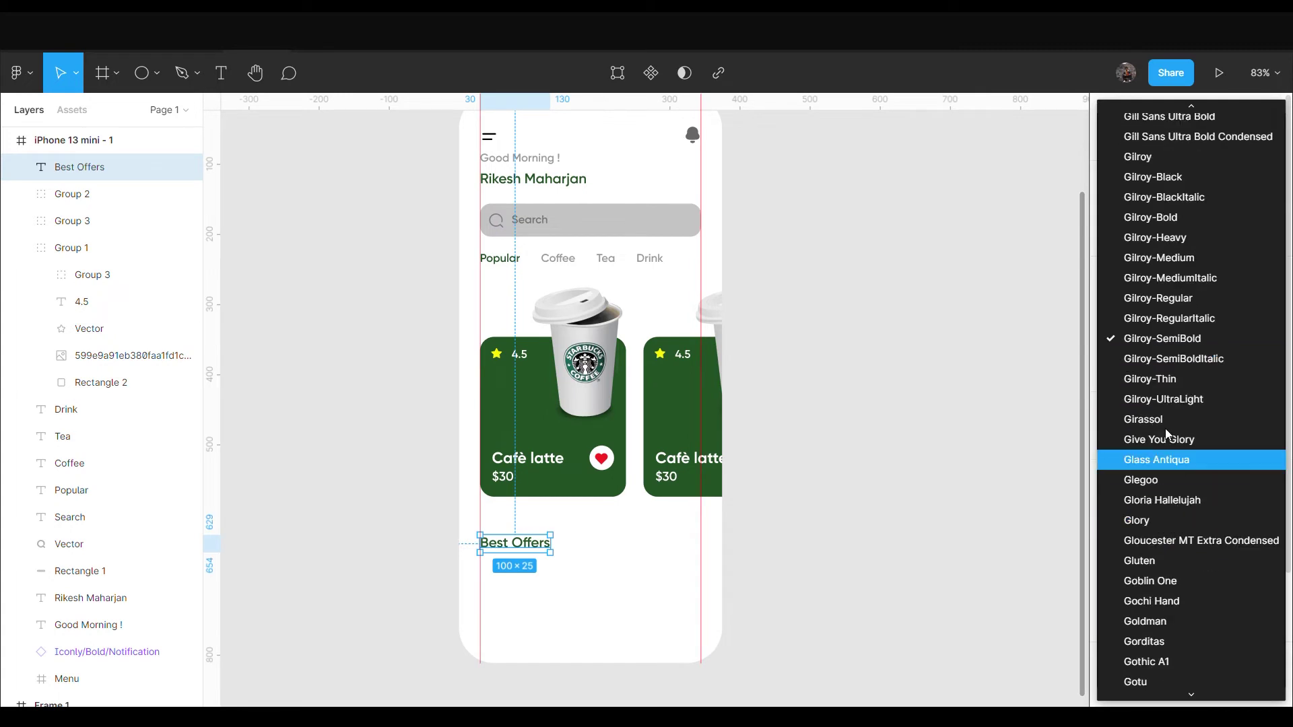
{"action": "left_click", "coordinate": [1009, 412]}
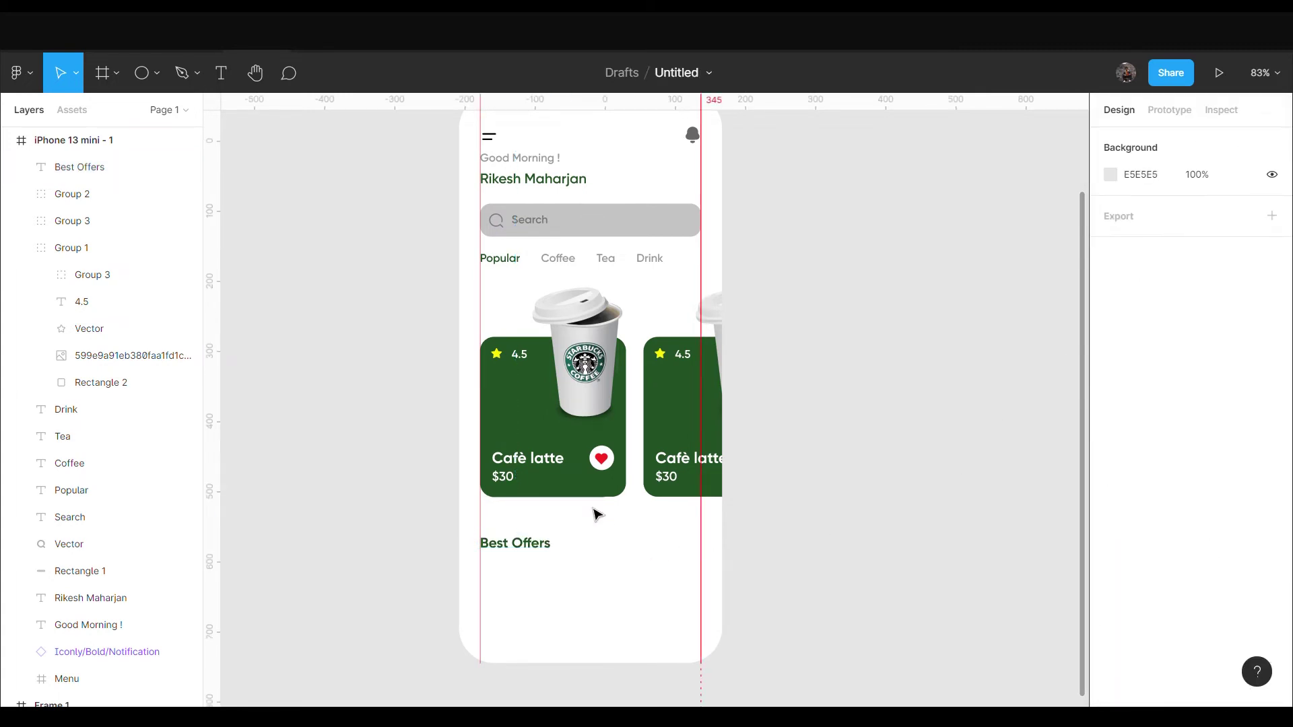
{"action": "left_click", "coordinate": [603, 455]}
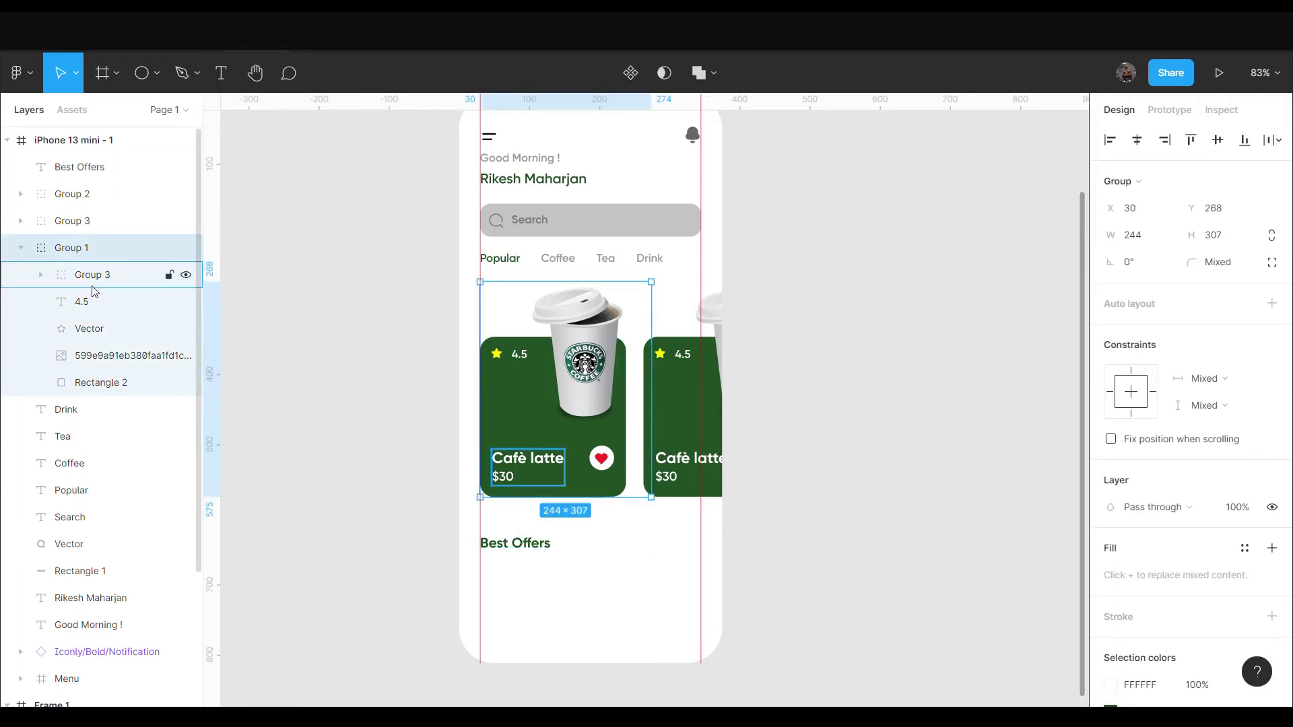
Group both coffee cards into a row and place a duplicate row beneath Best Offers
{"action": "left_click", "coordinate": [101, 222], "text": "shift"}
{"action": "key", "text": "ctrl+g"}
{"action": "key", "text": "ctrl+d"}
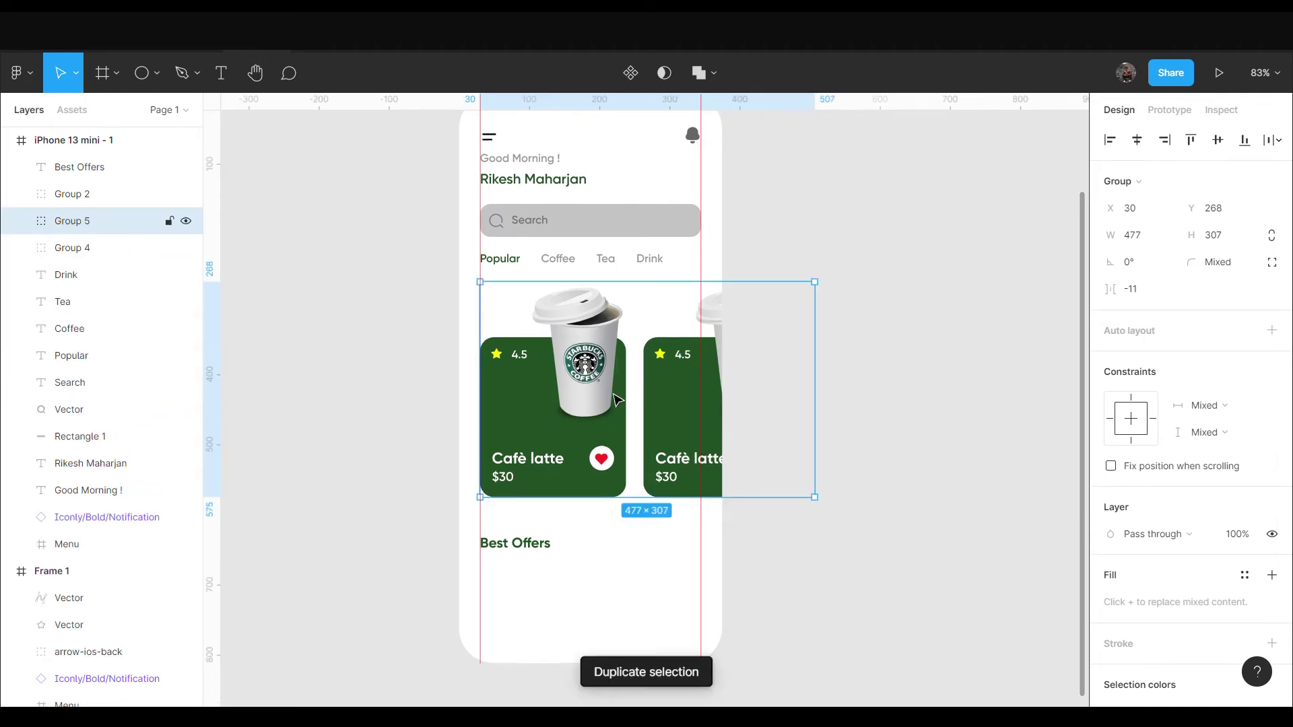
{"action": "left_click_drag", "start_coordinate": [627, 392], "coordinate": [627, 665]}
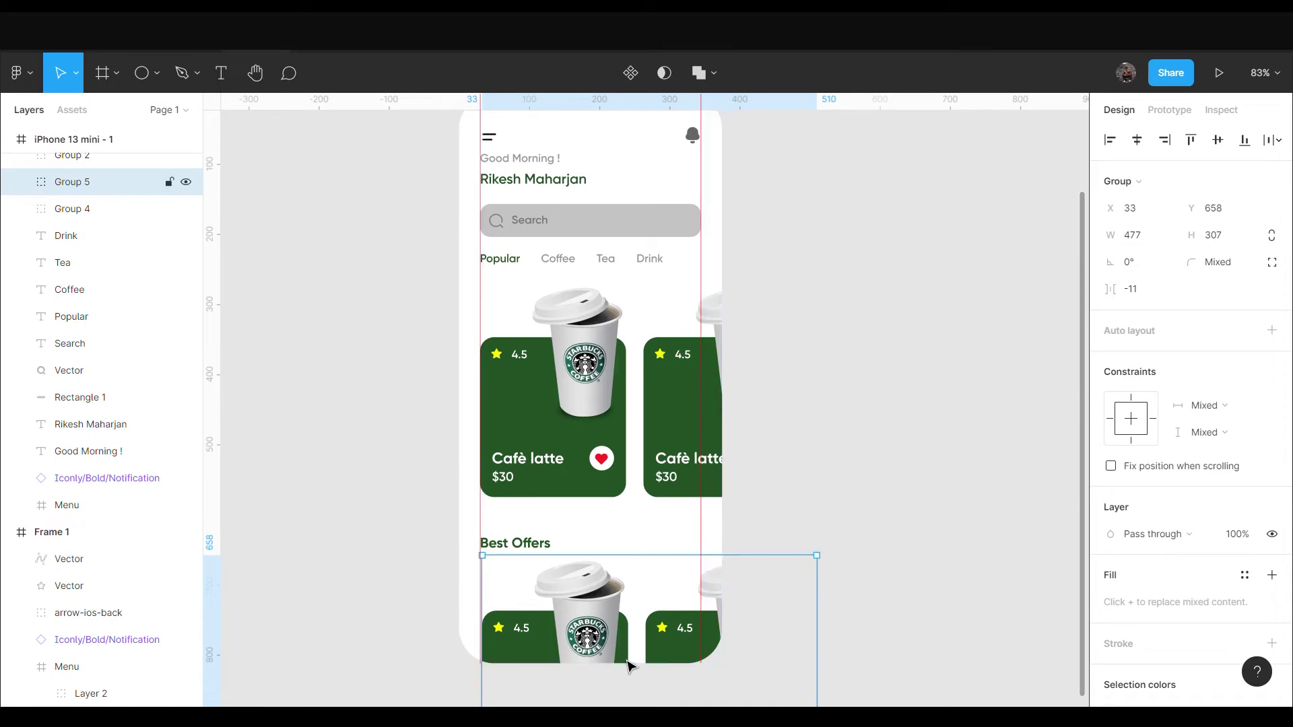
{"action": "key", "text": "Down"}
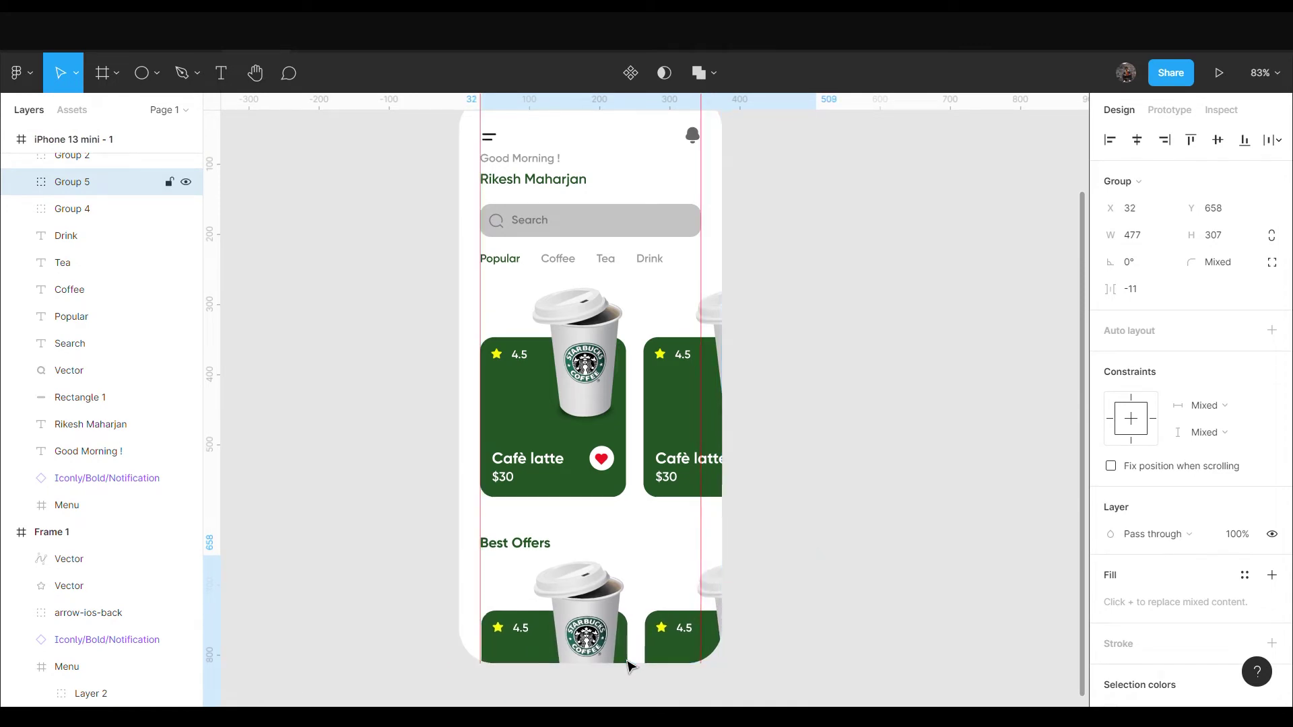
{"action": "key", "text": "Down"}
{"action": "key", "text": "Down"}
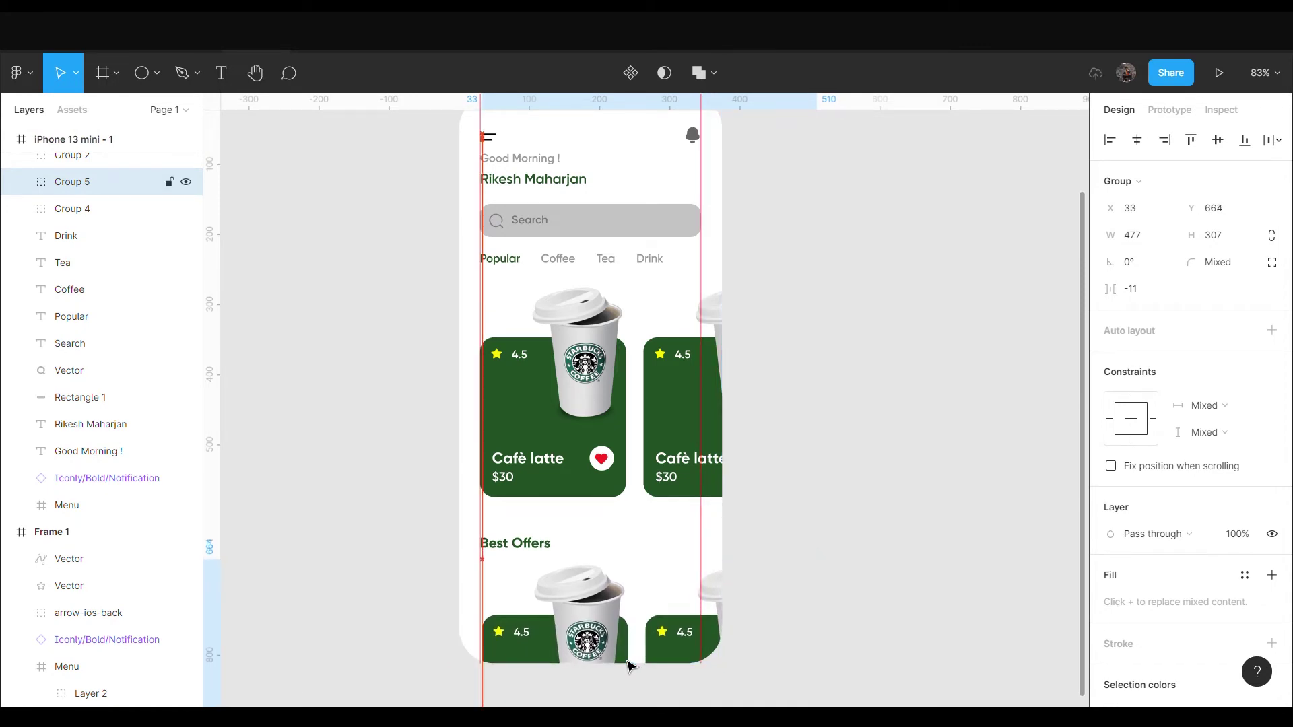
{"action": "key", "text": "Up"}
{"action": "key", "text": "Up"}
{"action": "key", "text": "Up"}
{"action": "key", "text": "Up"}
{"action": "key", "text": "Up"}
{"action": "key", "text": "Up"}
{"action": "key", "text": "Up"}
{"action": "key", "text": "Up"}
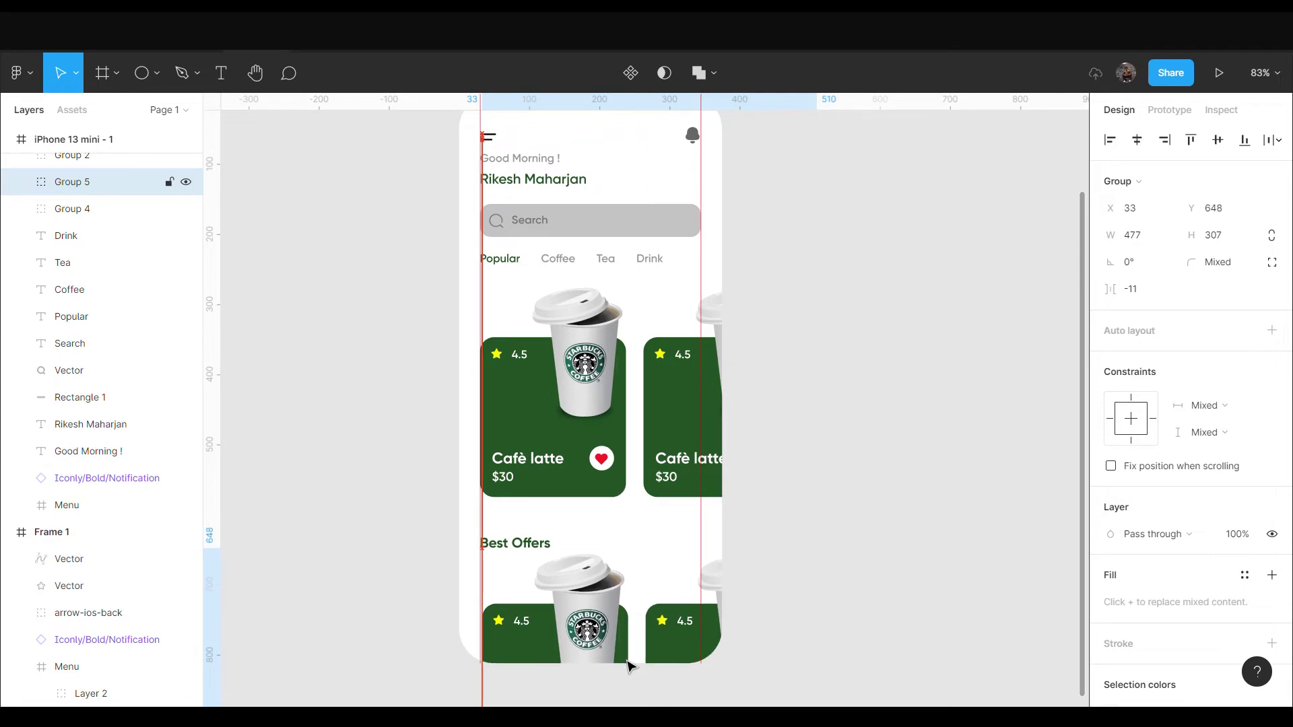
{"action": "key", "text": "Up"}
{"action": "key", "text": "Up"}
{"action": "key", "text": "Up"}
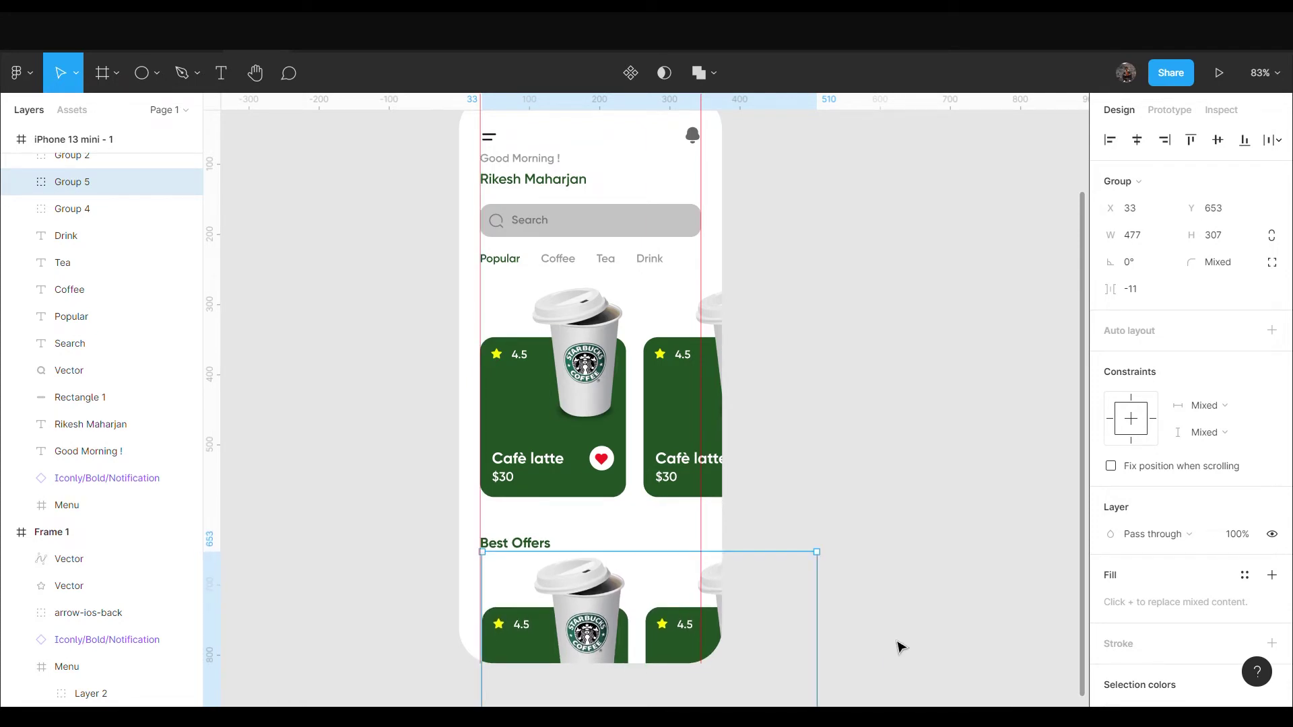
{"action": "left_click", "coordinate": [901, 646]}
Move the Best Offers heading up closer to the top row of cards
{"action": "left_click", "coordinate": [529, 547]}
{"action": "left_click_drag", "start_coordinate": [529, 558], "coordinate": [529, 539]}
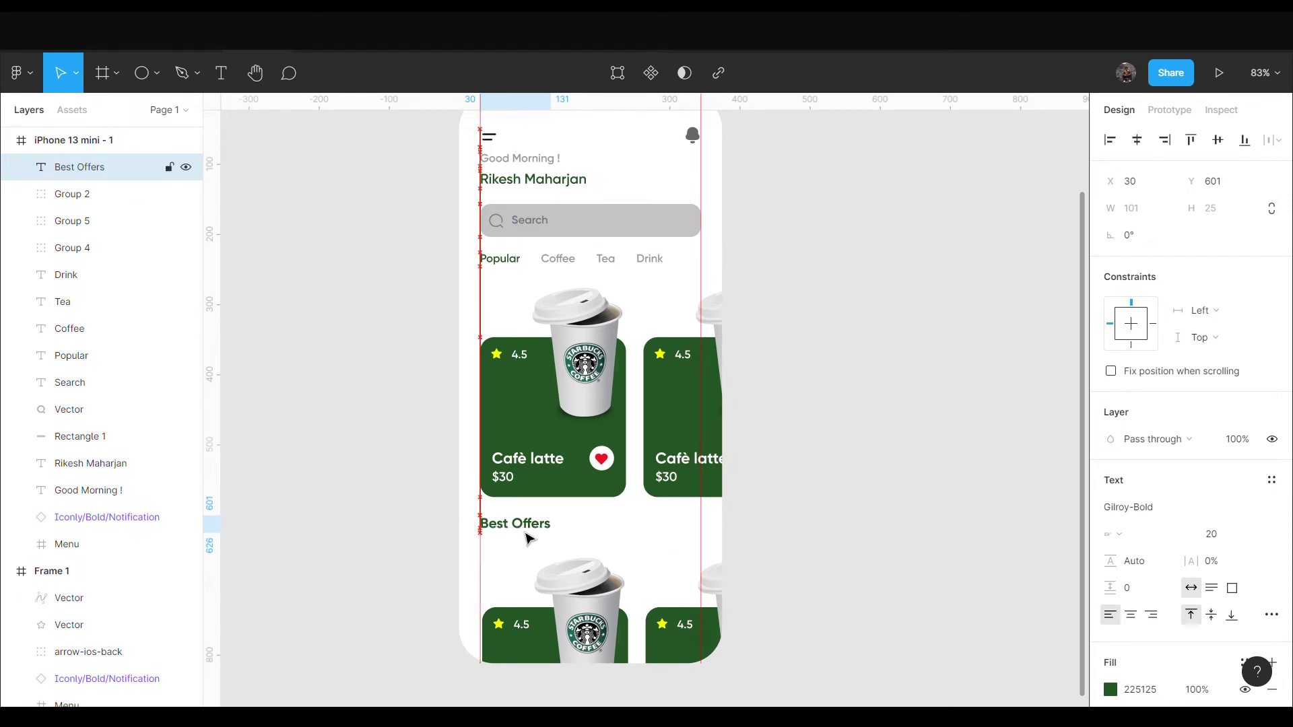
{"action": "left_click", "coordinate": [847, 505]}
{"action": "scroll", "coordinate": [941, 523], "scroll_direction": "up", "scroll_amount": 2}
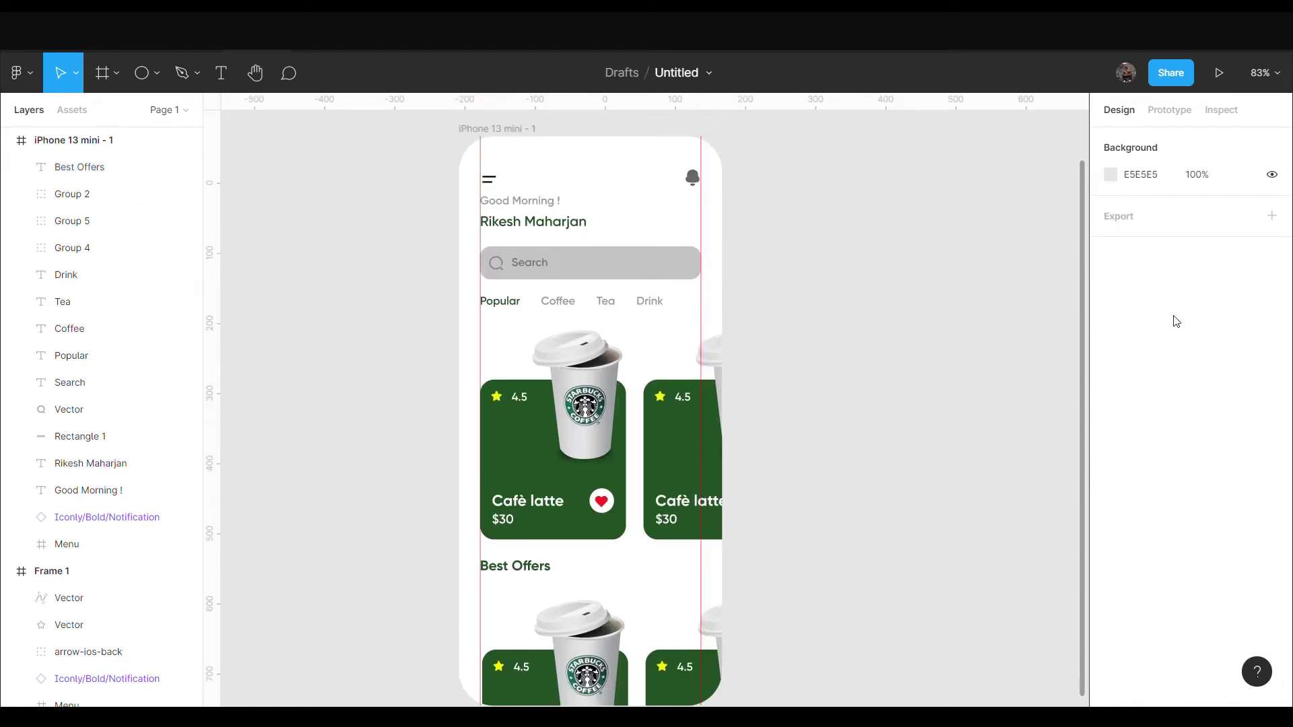
{"action": "left_click", "coordinate": [1260, 73]}
{"action": "type", "text": "65"}
Give the search bar rectangle a light grey F5F5F5 fill
{"action": "key", "text": "Return"}
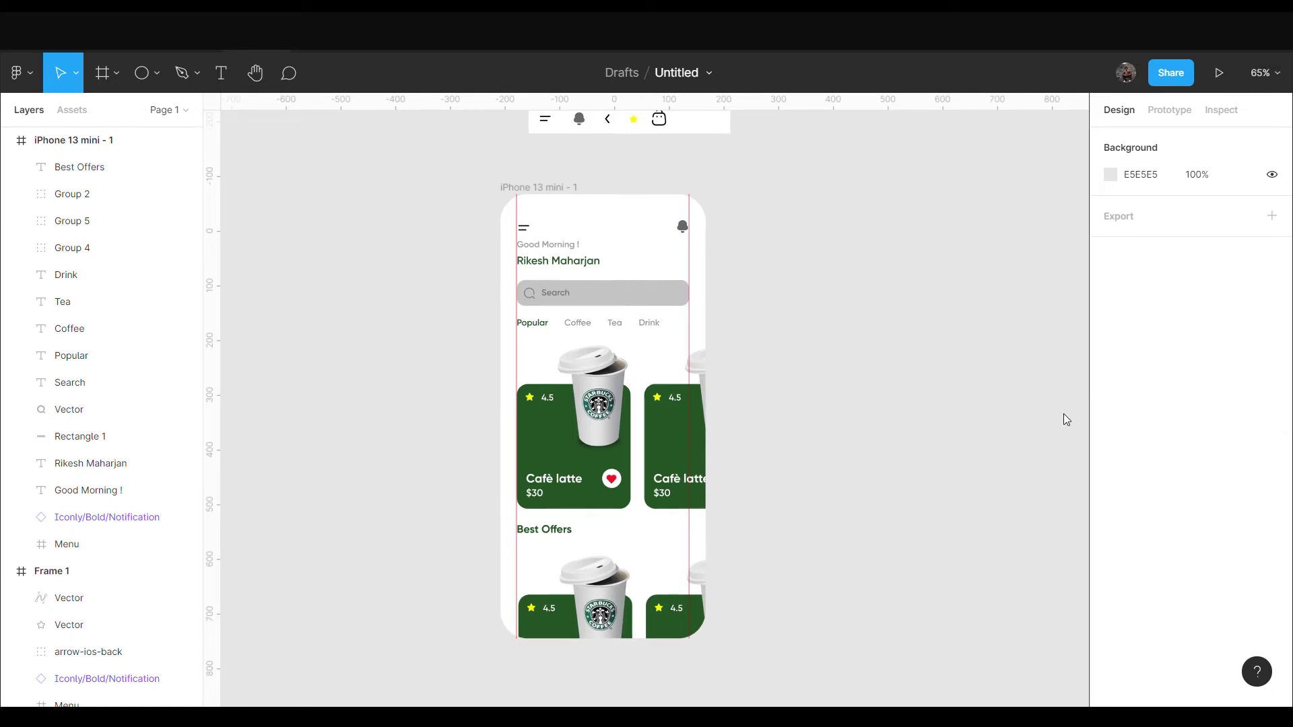
{"action": "scroll", "coordinate": [797, 433], "scroll_direction": "up", "scroll_amount": 1}
{"action": "left_click", "coordinate": [650, 301]}
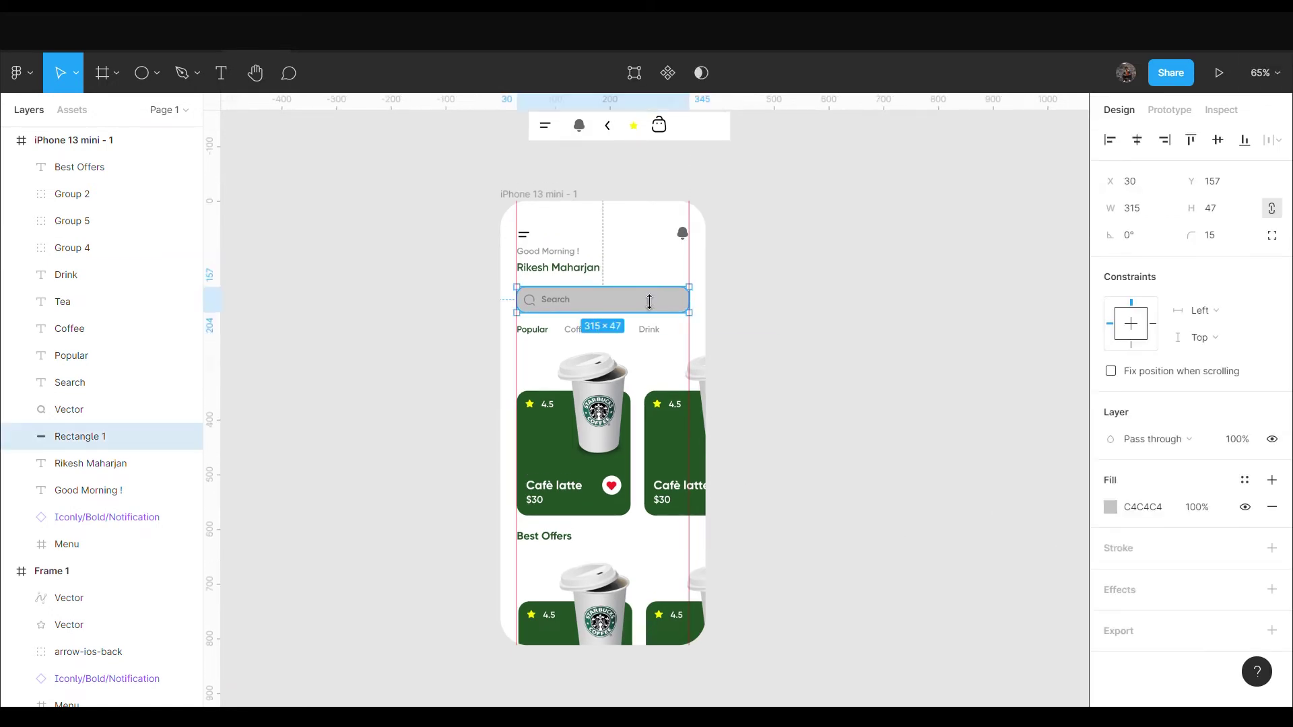
{"action": "type", "text": "F5F5F5"}
{"action": "left_click", "coordinate": [1003, 500]}
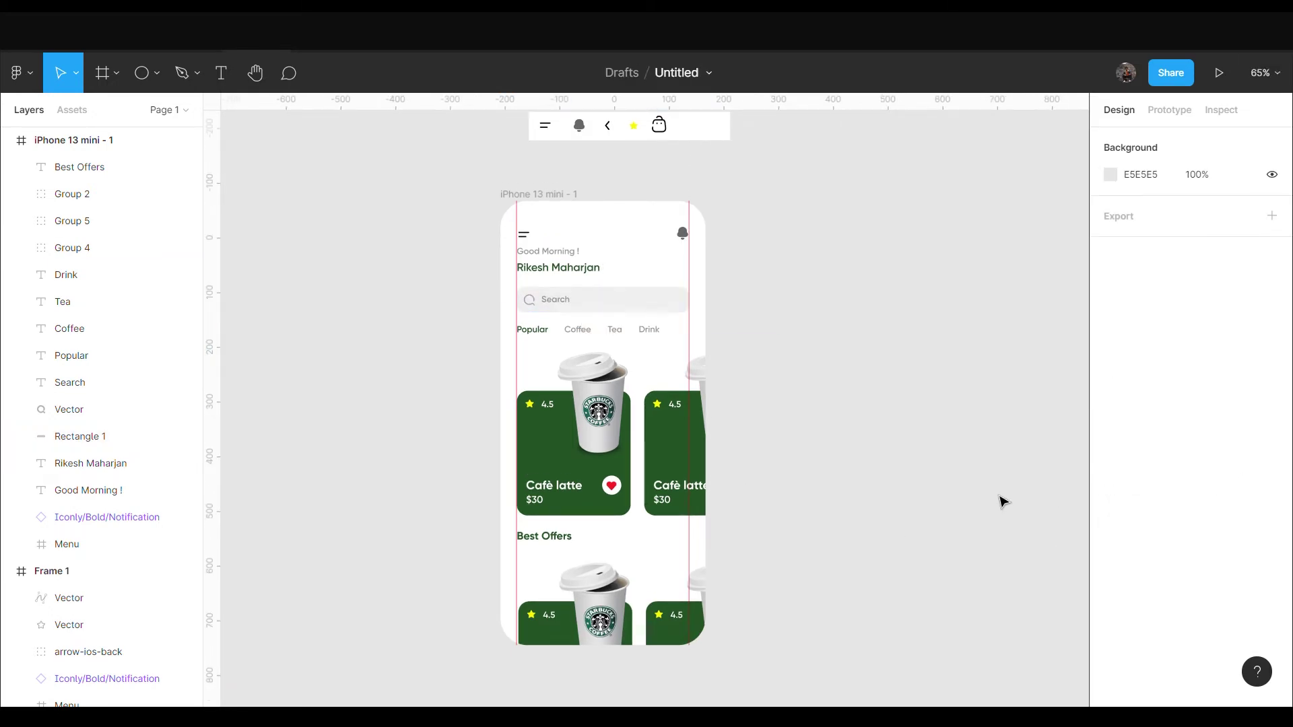
{"action": "scroll", "coordinate": [895, 509], "scroll_direction": "down", "scroll_amount": 1}
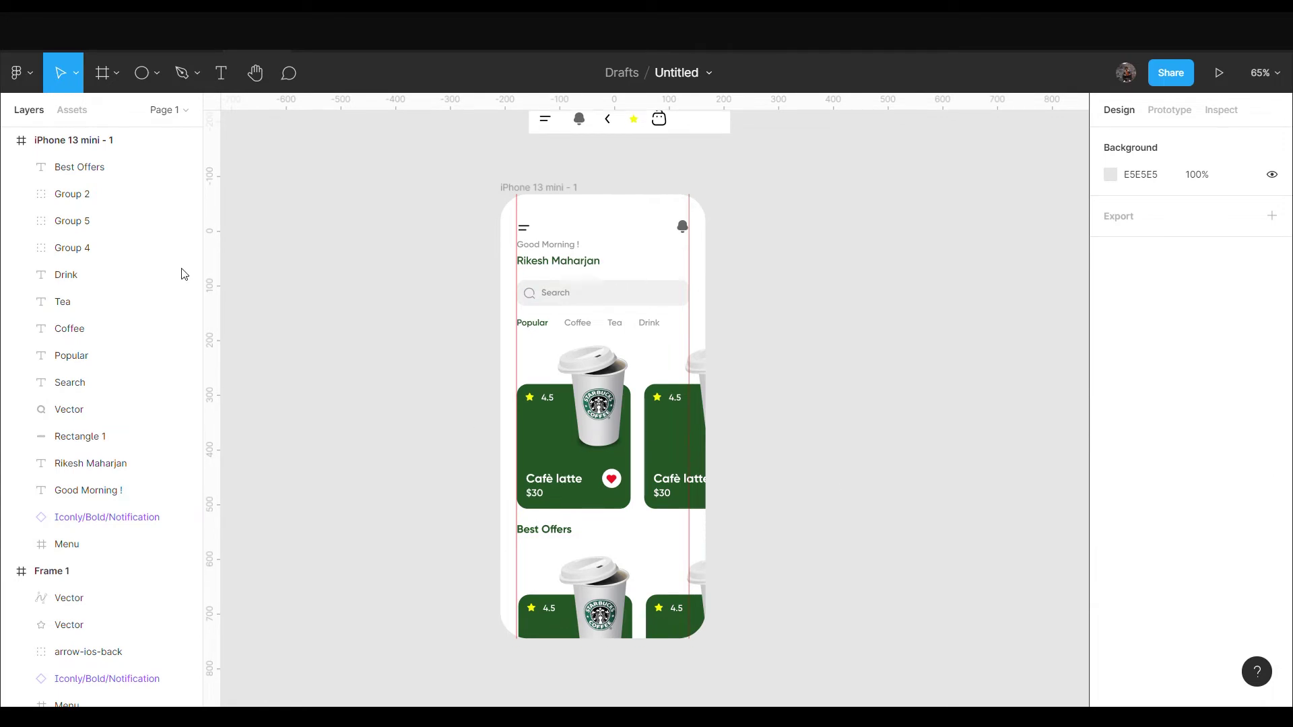
{"action": "left_click", "coordinate": [7, 140]}
Create a second iPhone 13 mini frame beside the first phone, with corner value 0
{"action": "left_click", "coordinate": [8, 167]}
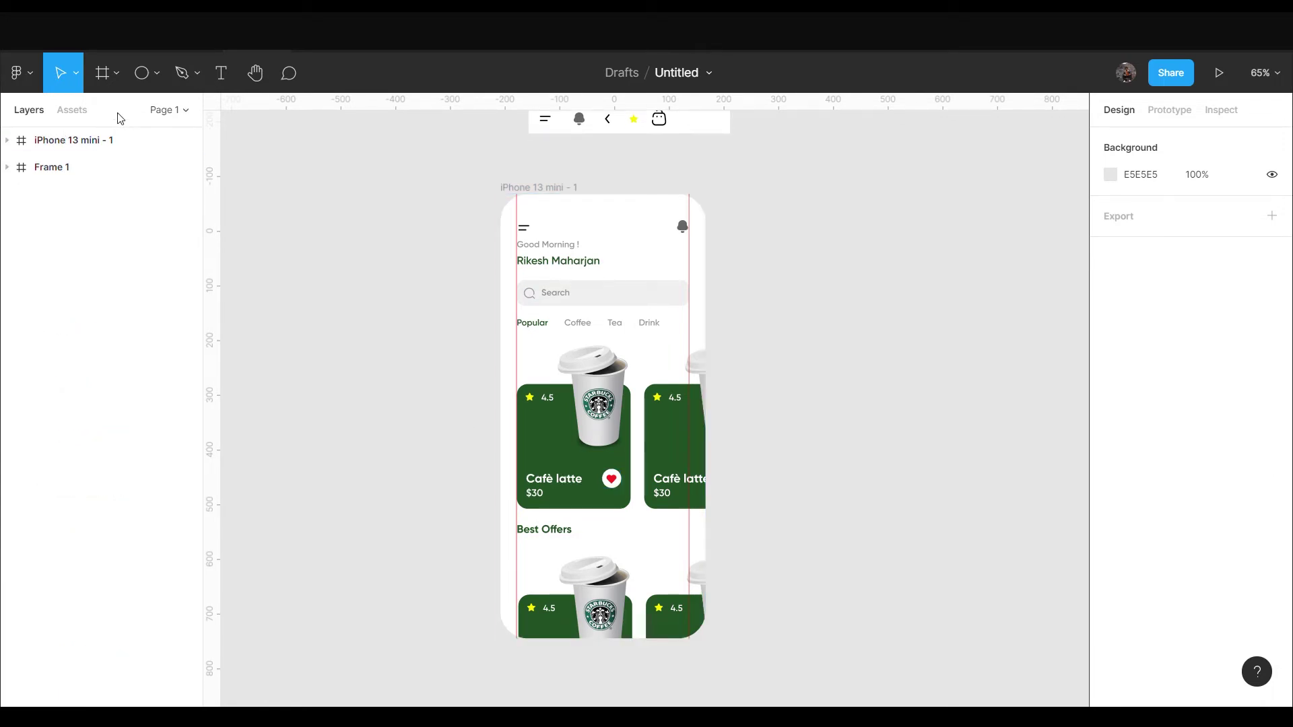
{"action": "key", "text": "f"}
{"action": "left_click", "coordinate": [1172, 250]}
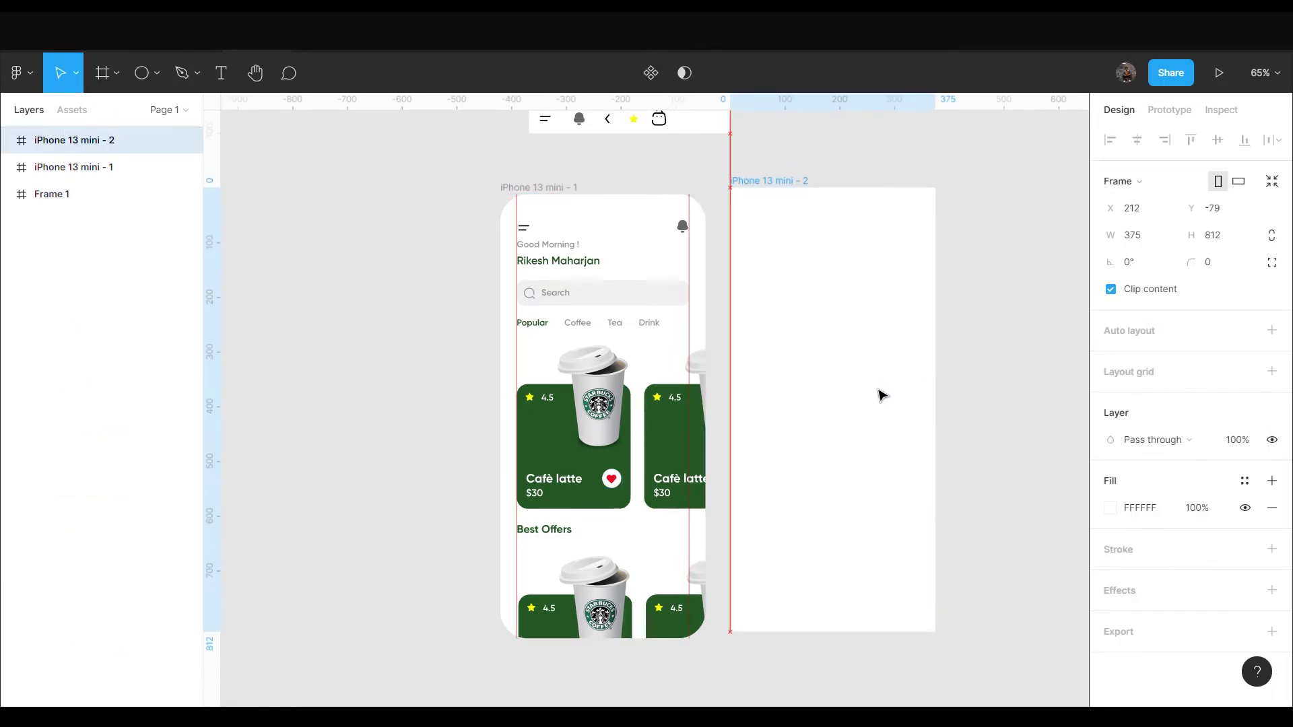
{"action": "left_click_drag", "start_coordinate": [877, 389], "coordinate": [889, 401]}
{"action": "left_click", "coordinate": [912, 418]}
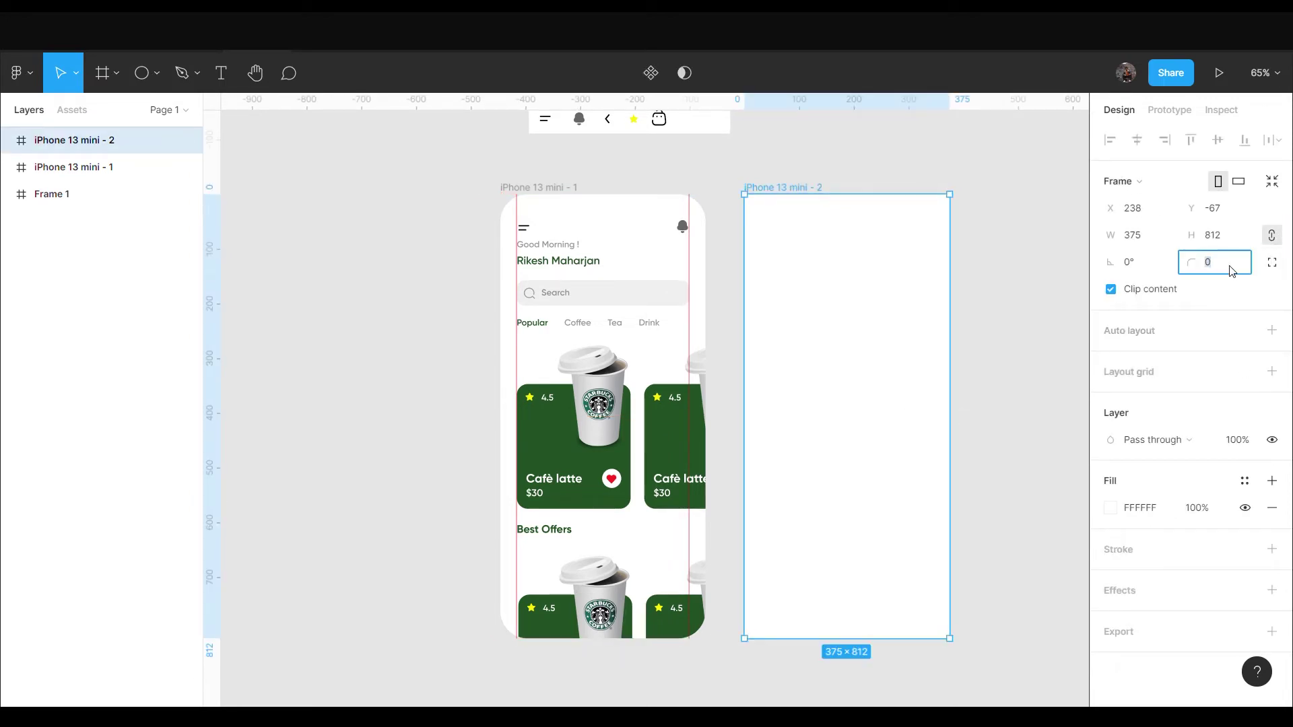
{"action": "type", "text": "50"}
{"action": "key", "text": "Return"}
{"action": "left_click", "coordinate": [1051, 398]}
{"action": "scroll", "coordinate": [1078, 397], "scroll_direction": "right", "scroll_amount": 3}
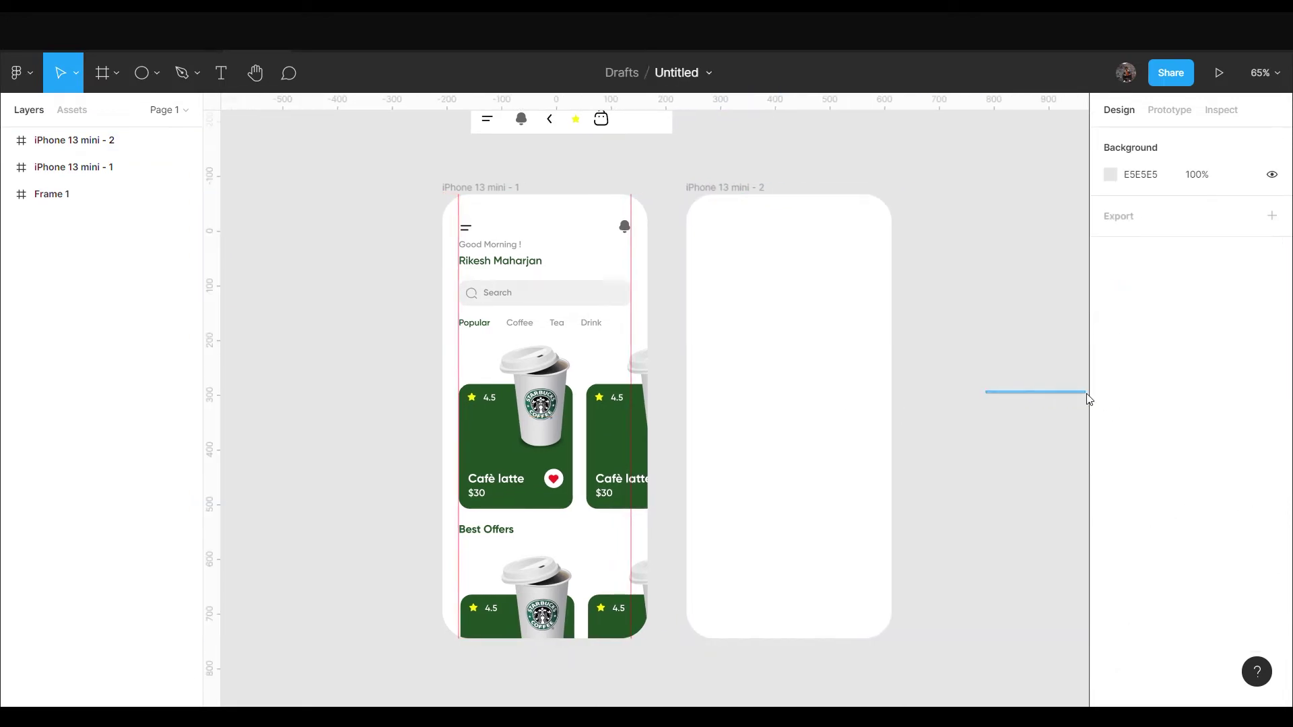
Add left and right margin guides and paste the Cups image at the new screen's top
{"action": "left_click_drag", "start_coordinate": [228, 285], "coordinate": [687, 387]}
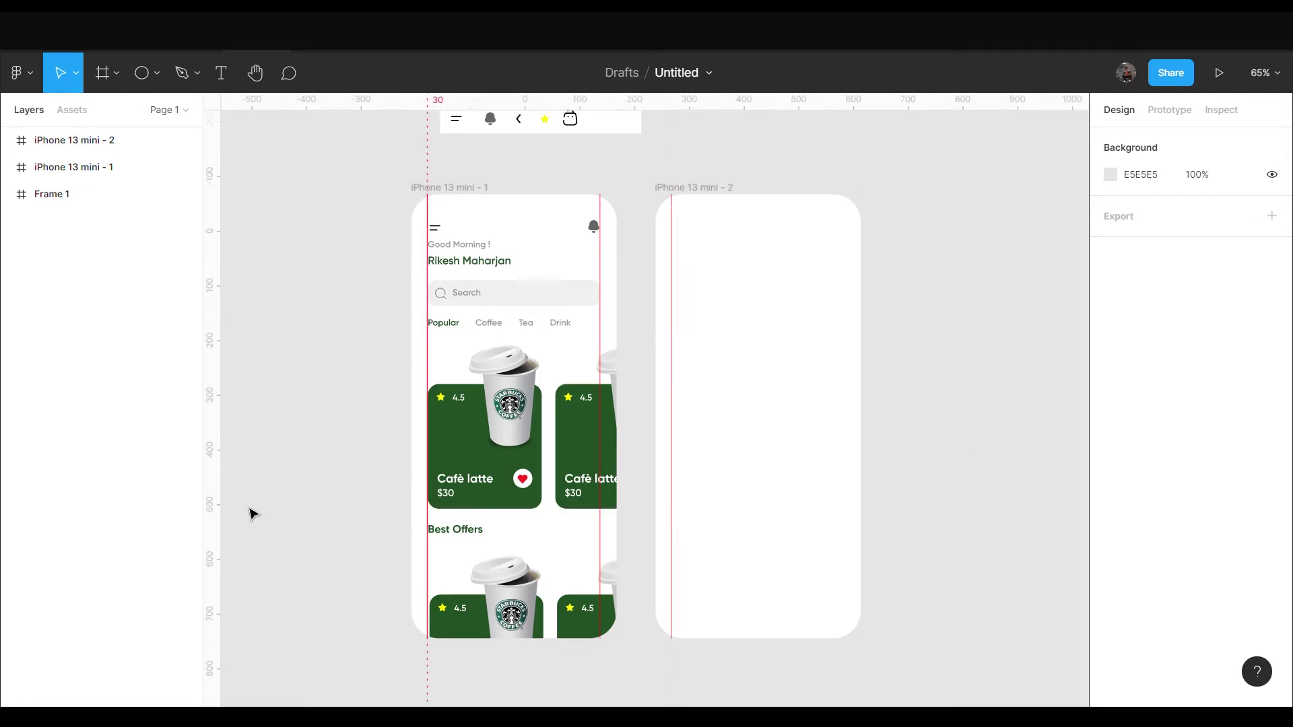
{"action": "left_click_drag", "start_coordinate": [228, 524], "coordinate": [858, 539]}
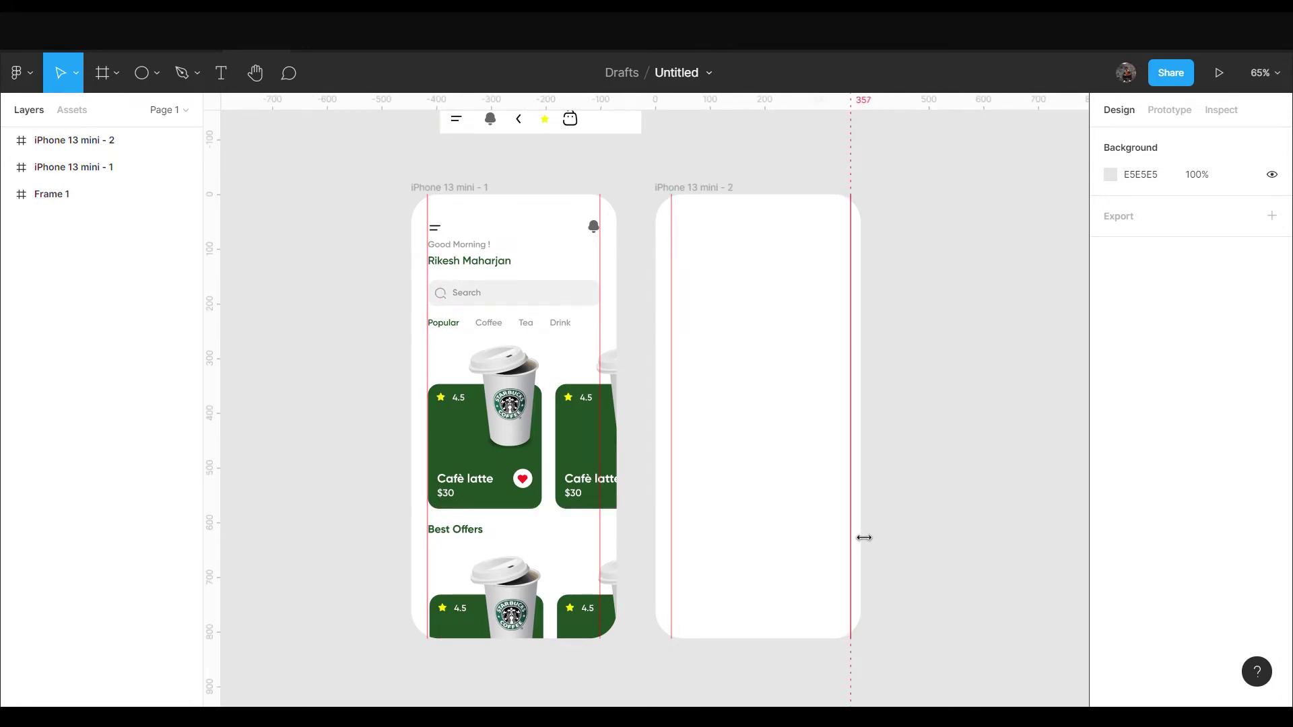
{"action": "key", "text": "ctrl+v"}
{"action": "mouse_move", "coordinate": [661, 438]}
{"action": "left_mouse_down"}
{"action": "mouse_move", "coordinate": [726, 357]}
{"action": "mouse_move", "coordinate": [725, 371]}
{"action": "left_mouse_up"}
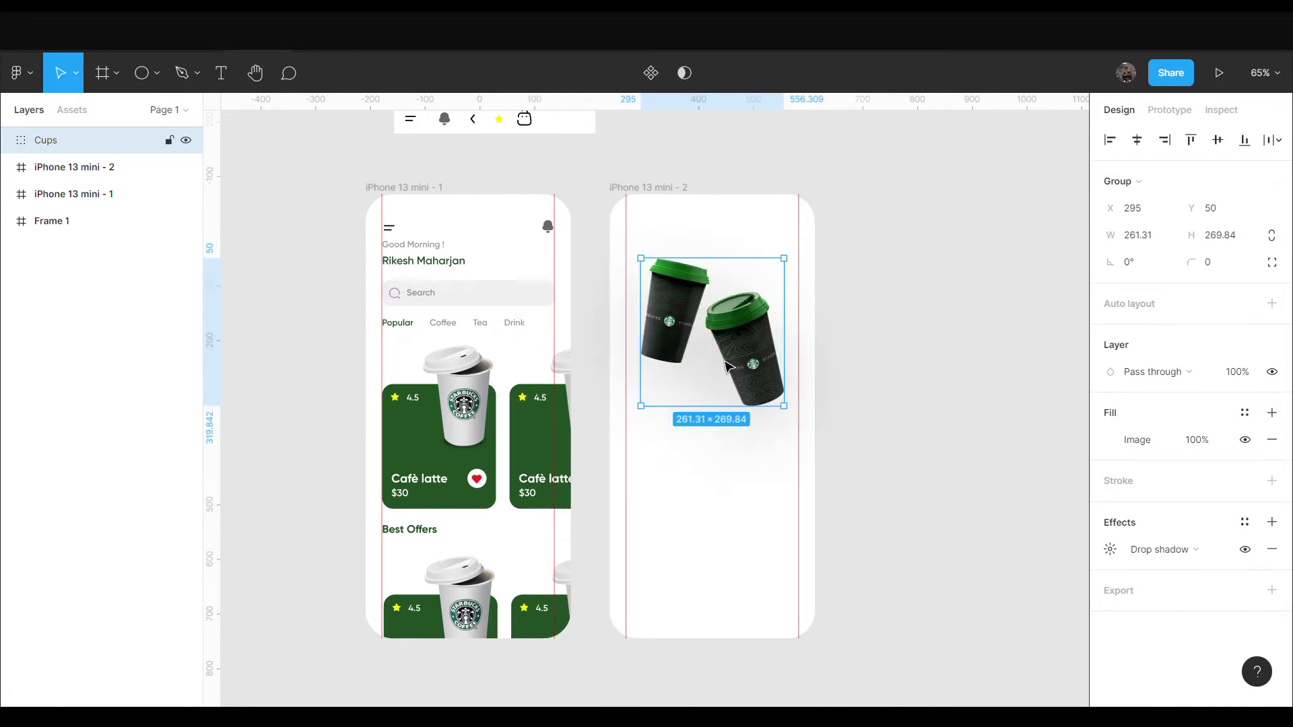
{"action": "left_click", "coordinate": [899, 460]}
{"action": "scroll", "coordinate": [899, 460], "scroll_direction": "up", "scroll_amount": 3}
Copy the back arrow from Frame 1 to the top-left of the second screen
{"action": "left_click", "coordinate": [472, 286]}
{"action": "key", "text": "ctrl+d"}
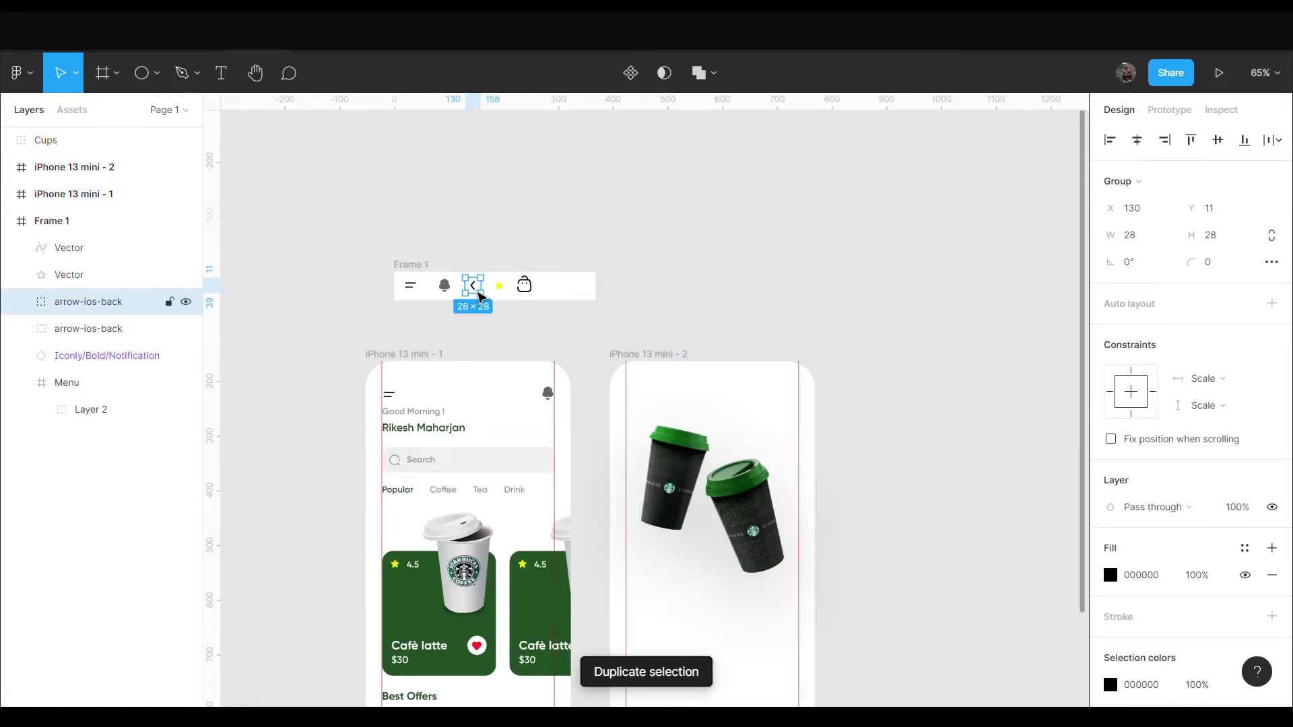
{"action": "left_click_drag", "start_coordinate": [475, 288], "coordinate": [644, 399]}
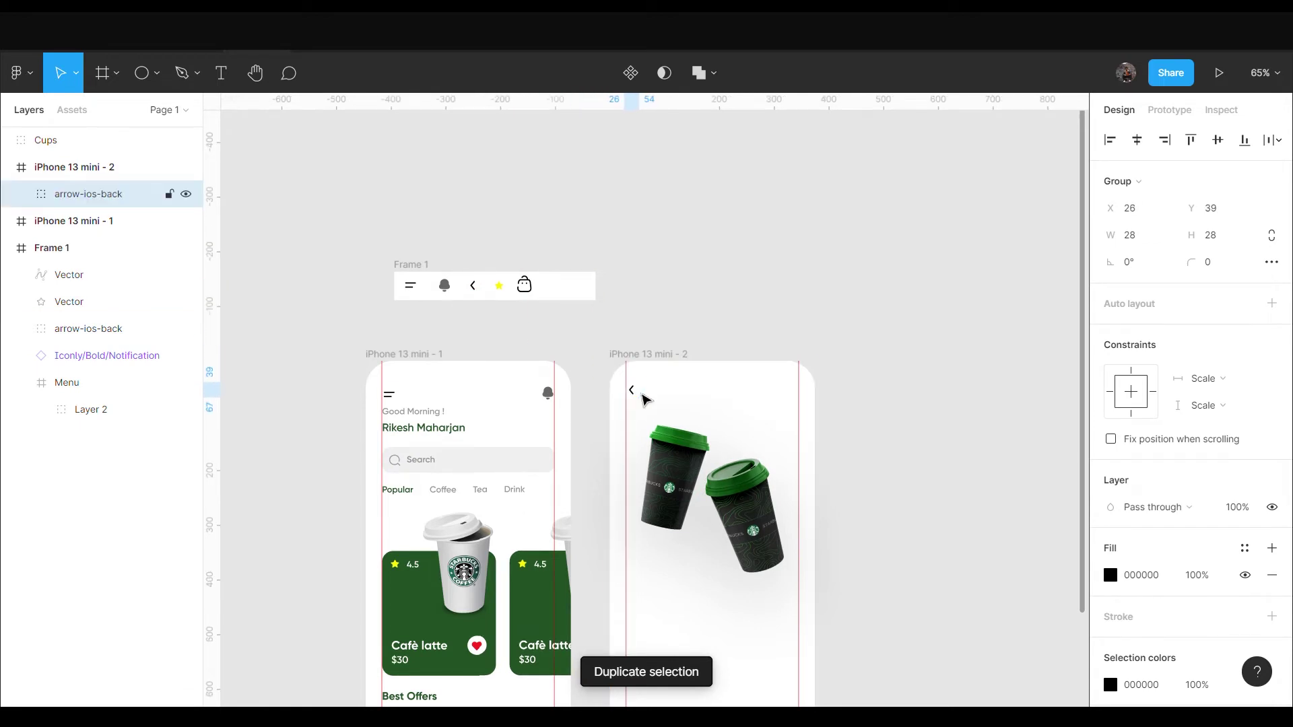
{"action": "key", "text": "Left"}
{"action": "left_click", "coordinate": [927, 392]}
{"action": "scroll", "coordinate": [934, 393], "scroll_direction": "down", "scroll_amount": 3}
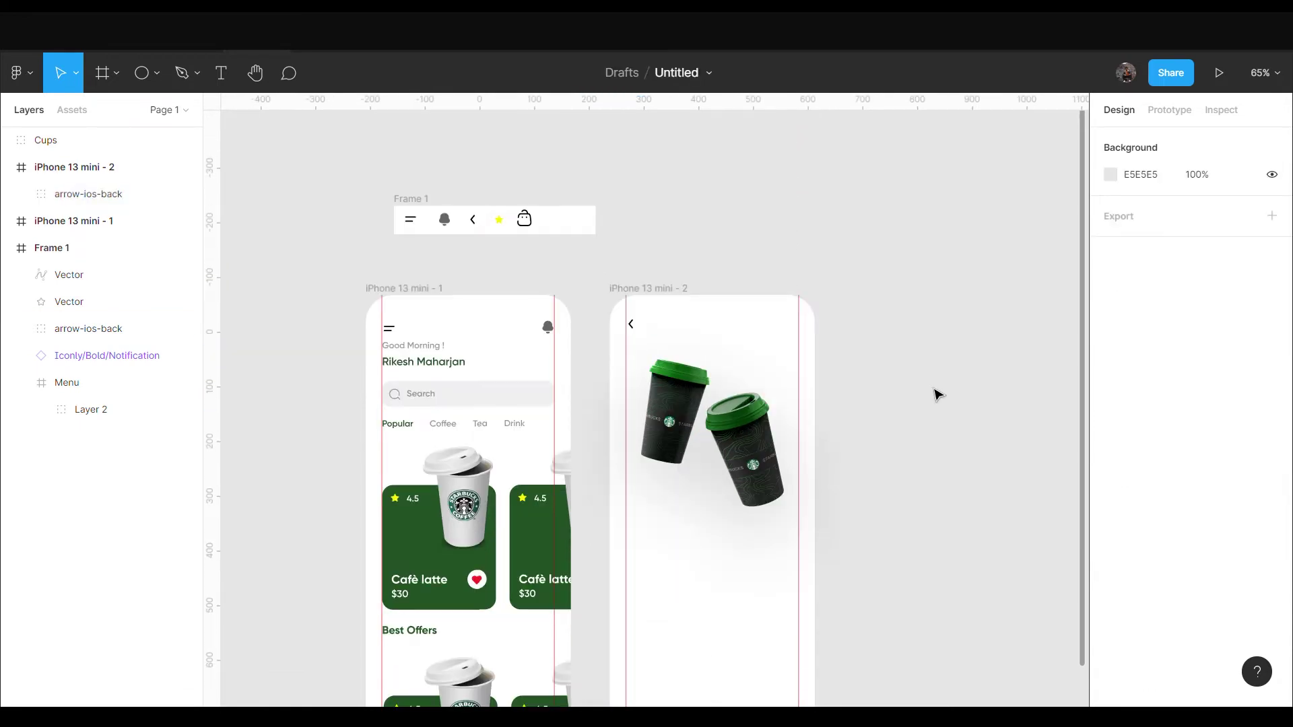
{"action": "scroll", "coordinate": [817, 335], "scroll_direction": "up", "scroll_amount": 3}
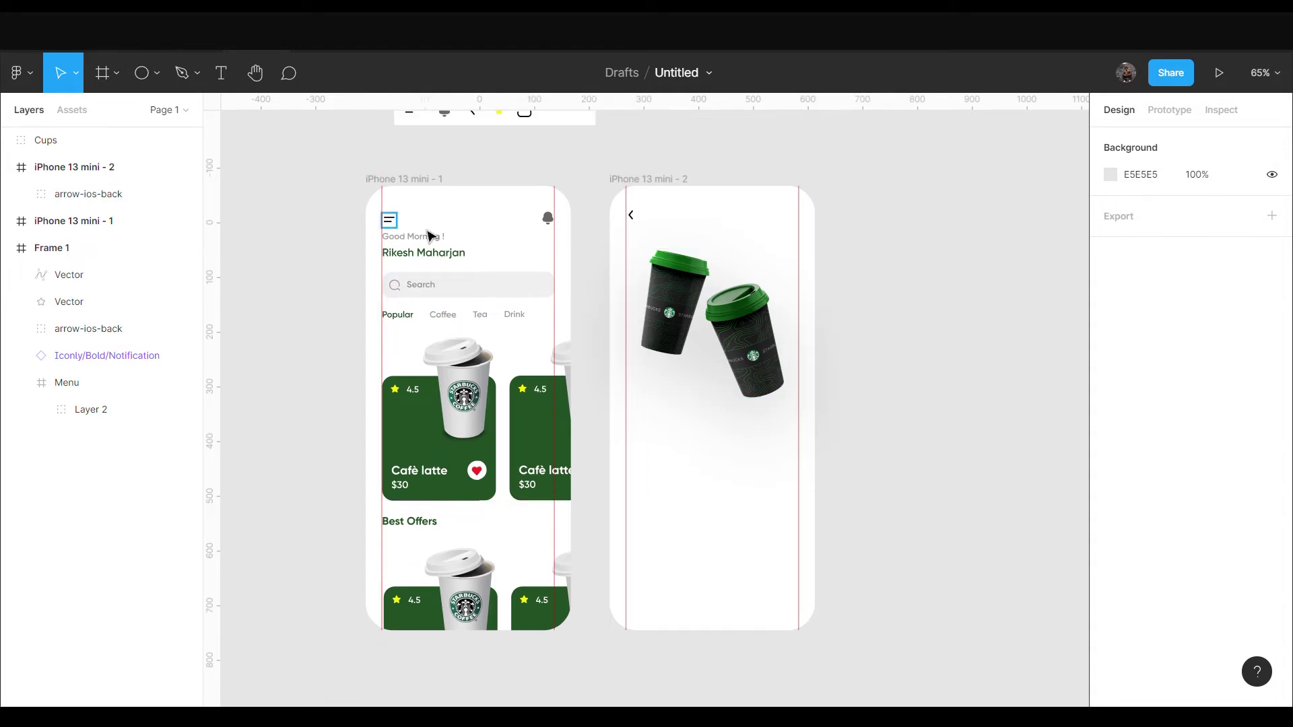
Add a card-green 'Iced Caffe Americano' title below the cups on the second screen
{"action": "left_click", "coordinate": [211, 82]}
{"action": "left_click", "coordinate": [872, 414]}
{"action": "type", "text": "Iced Caffe Americano"}
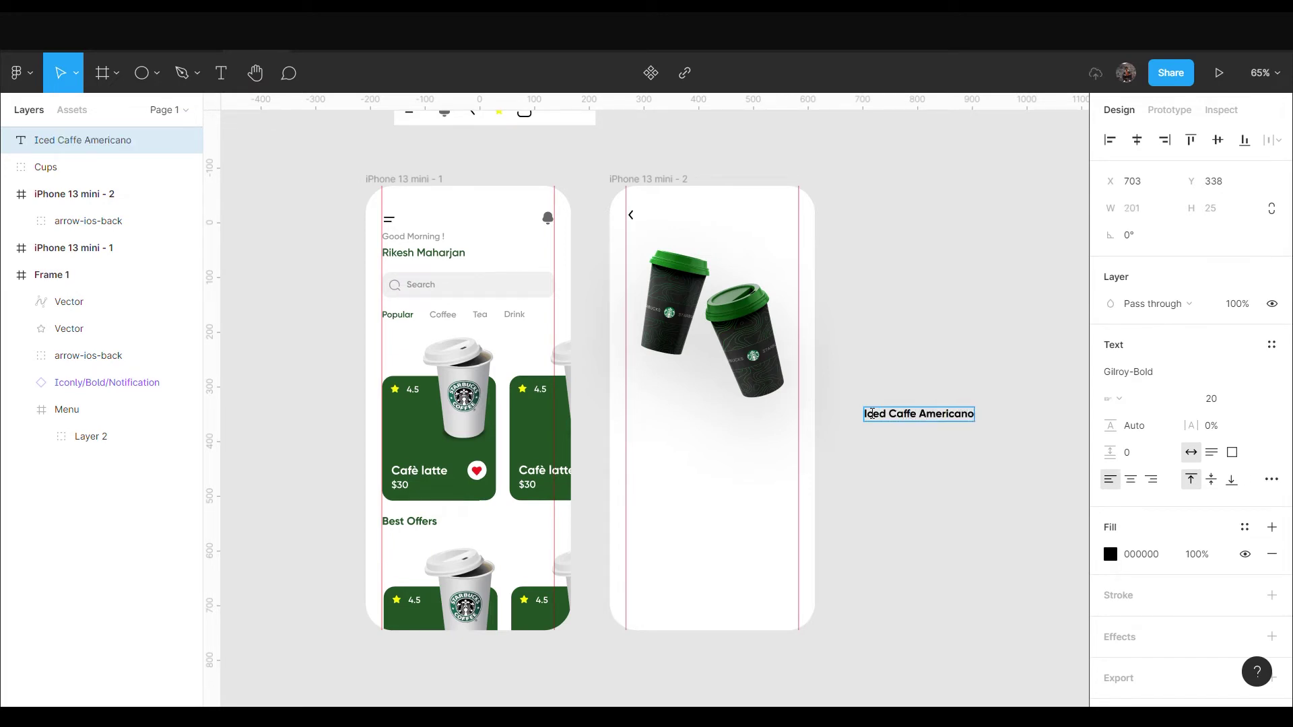
{"action": "key", "text": "Escape"}
{"action": "left_click", "coordinate": [1110, 554]}
{"action": "left_click", "coordinate": [912, 518]}
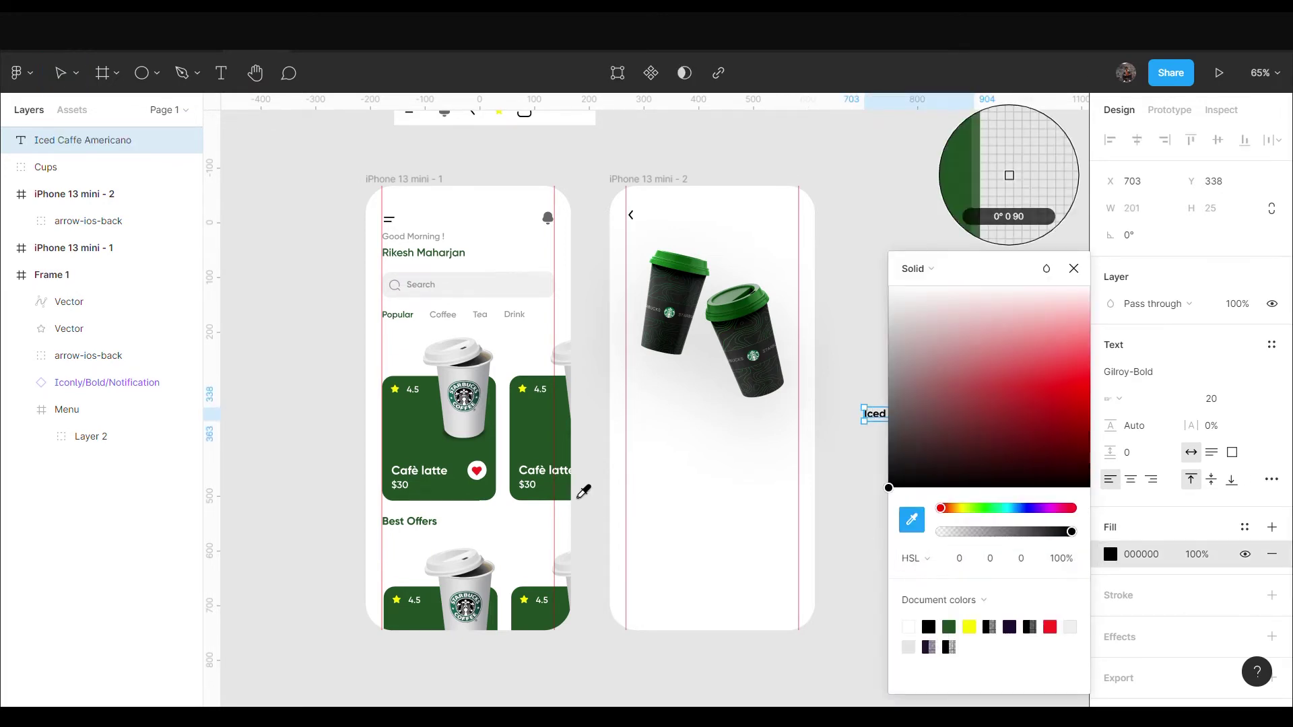
{"action": "left_click", "coordinate": [569, 493]}
{"action": "key", "text": "Escape"}
{"action": "left_click_drag", "start_coordinate": [940, 426], "coordinate": [704, 433]}
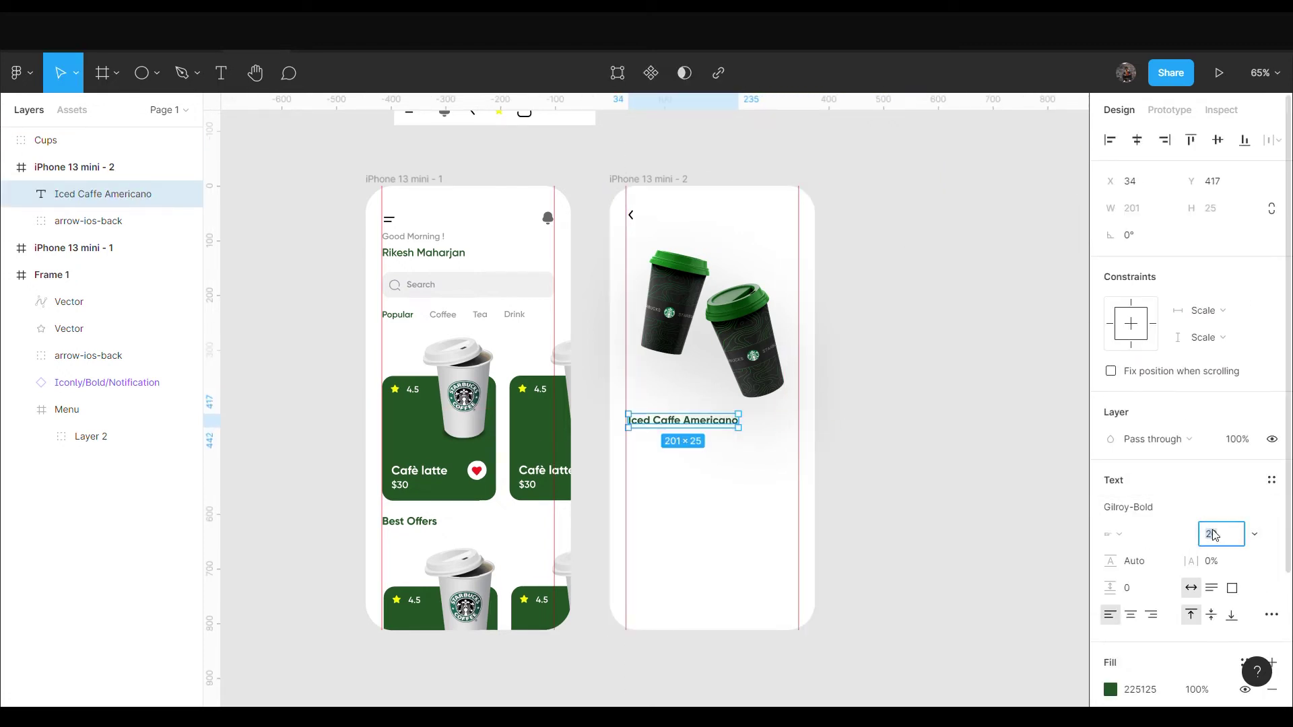
{"action": "key", "text": "Return"}
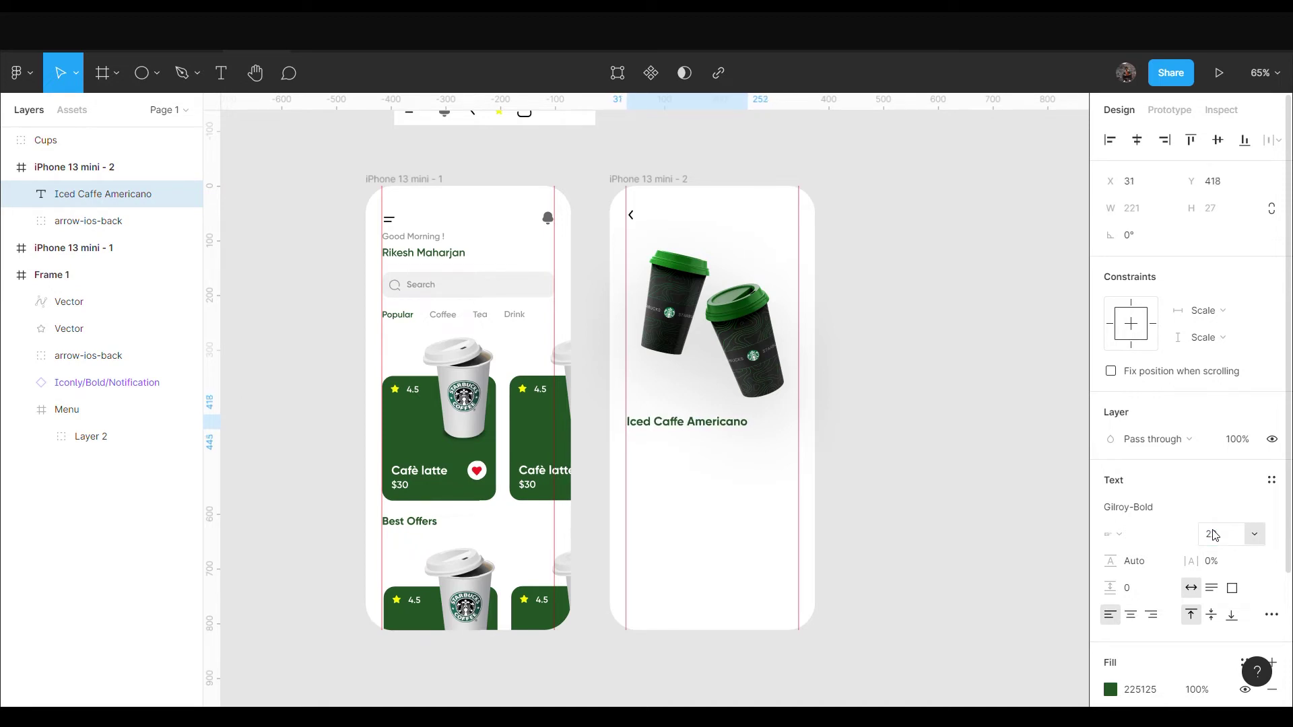
{"action": "left_click", "coordinate": [863, 349]}
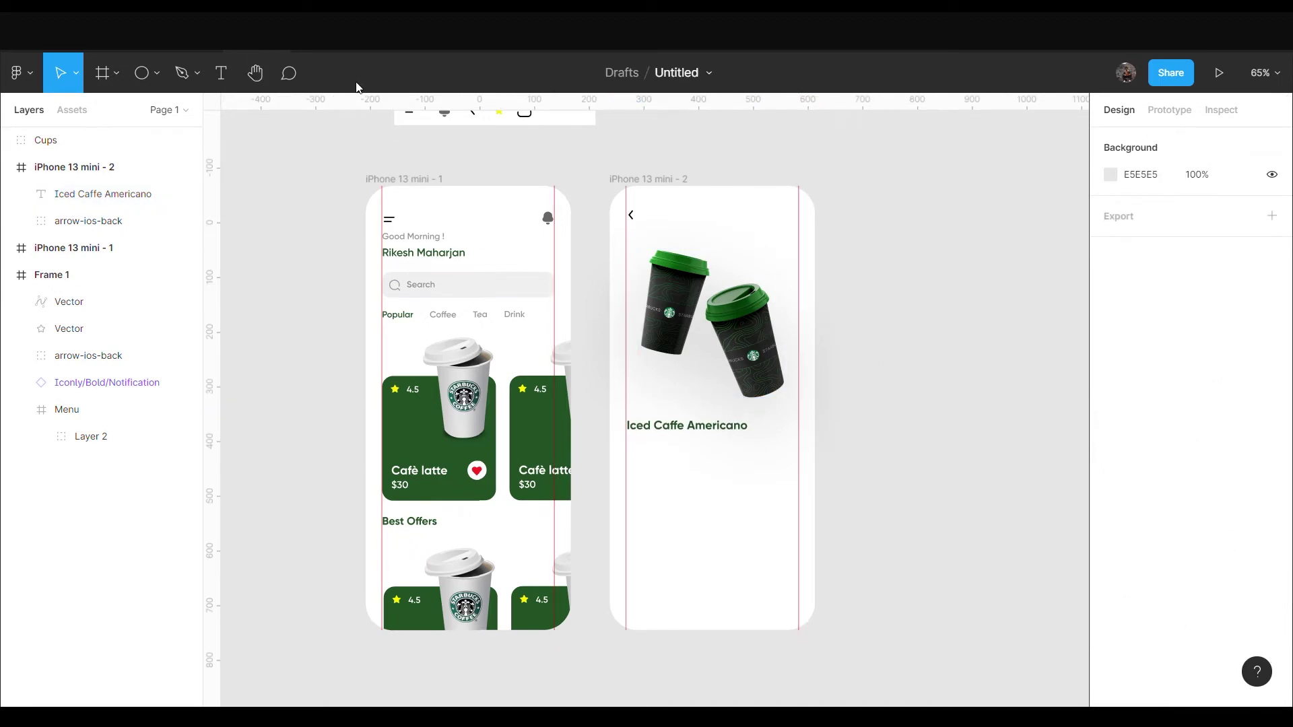
Paste the description paragraph under the title and narrow it to wrap inside the screen
{"action": "key", "text": "t"}
{"action": "left_click", "coordinate": [877, 407]}
{"action": "key", "text": "ctrl+v"}
{"action": "key", "text": "Escape"}
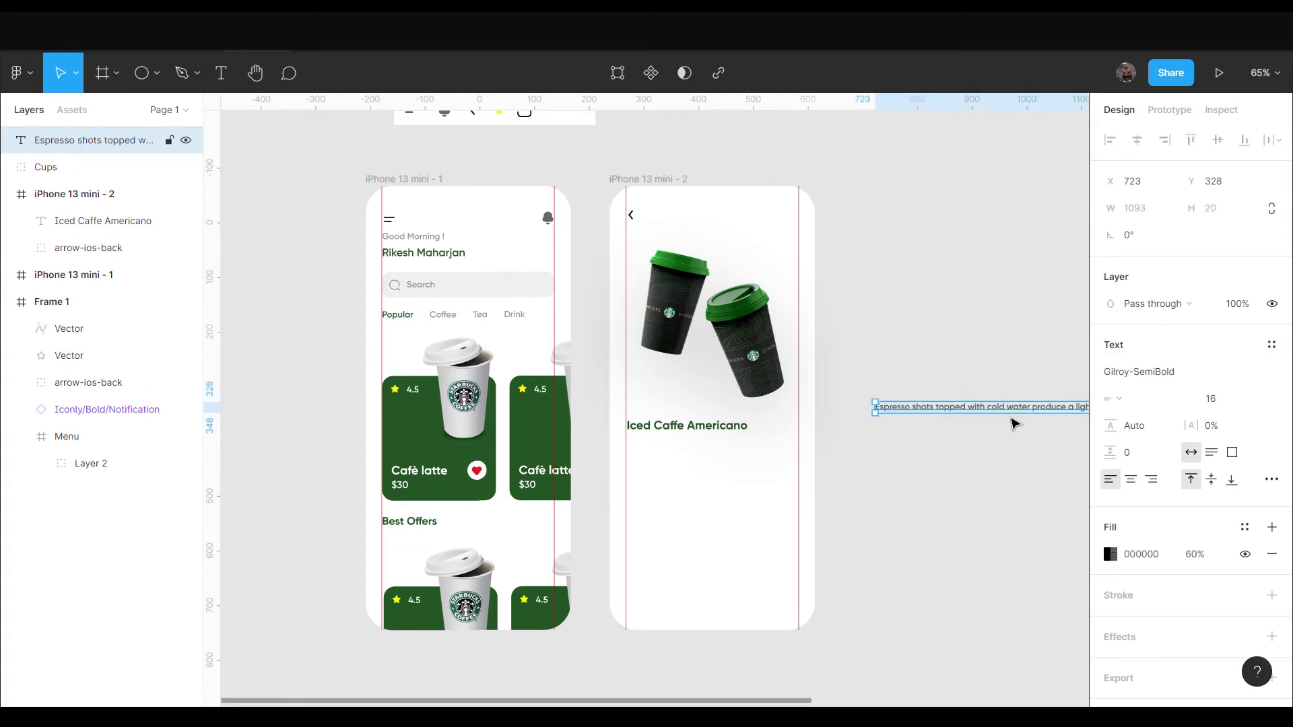
{"action": "mouse_move", "coordinate": [1042, 417]}
{"action": "left_mouse_down"}
{"action": "mouse_move", "coordinate": [989, 495]}
{"action": "mouse_move", "coordinate": [608, 532]}
{"action": "left_mouse_up"}
{"action": "left_click", "coordinate": [574, 505]}
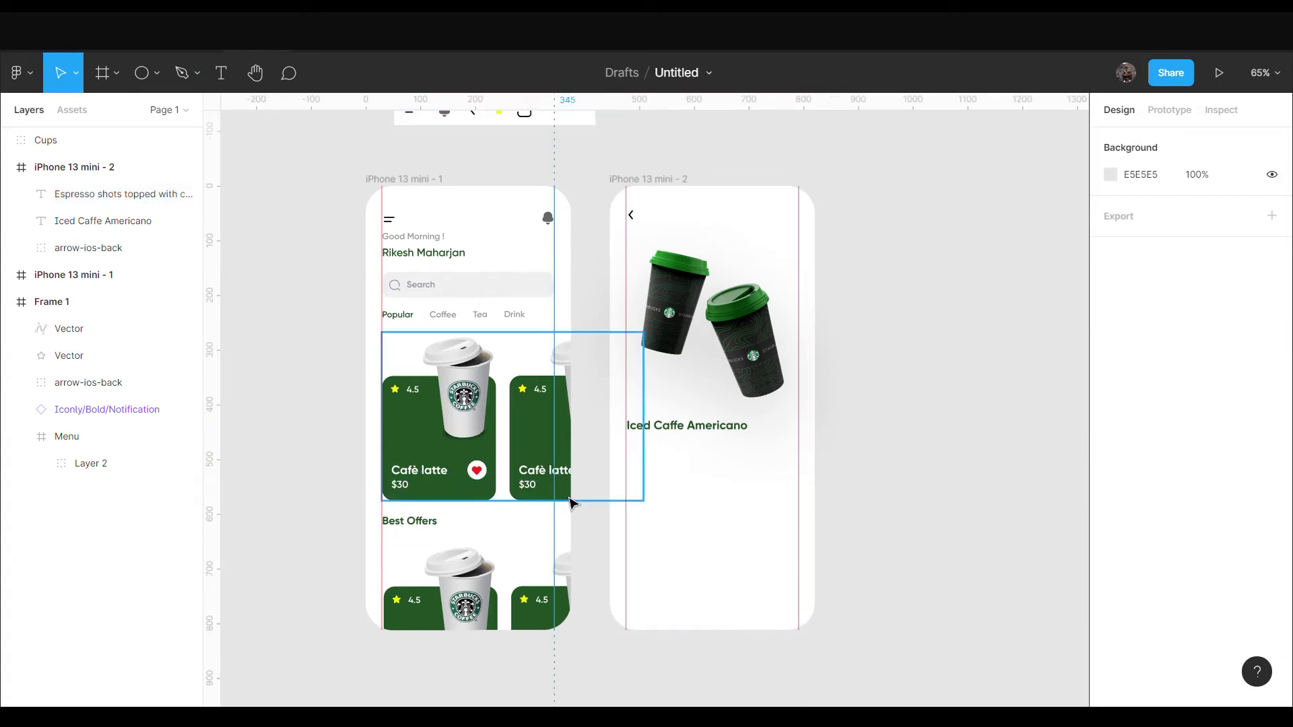
{"action": "key", "text": "Escape"}
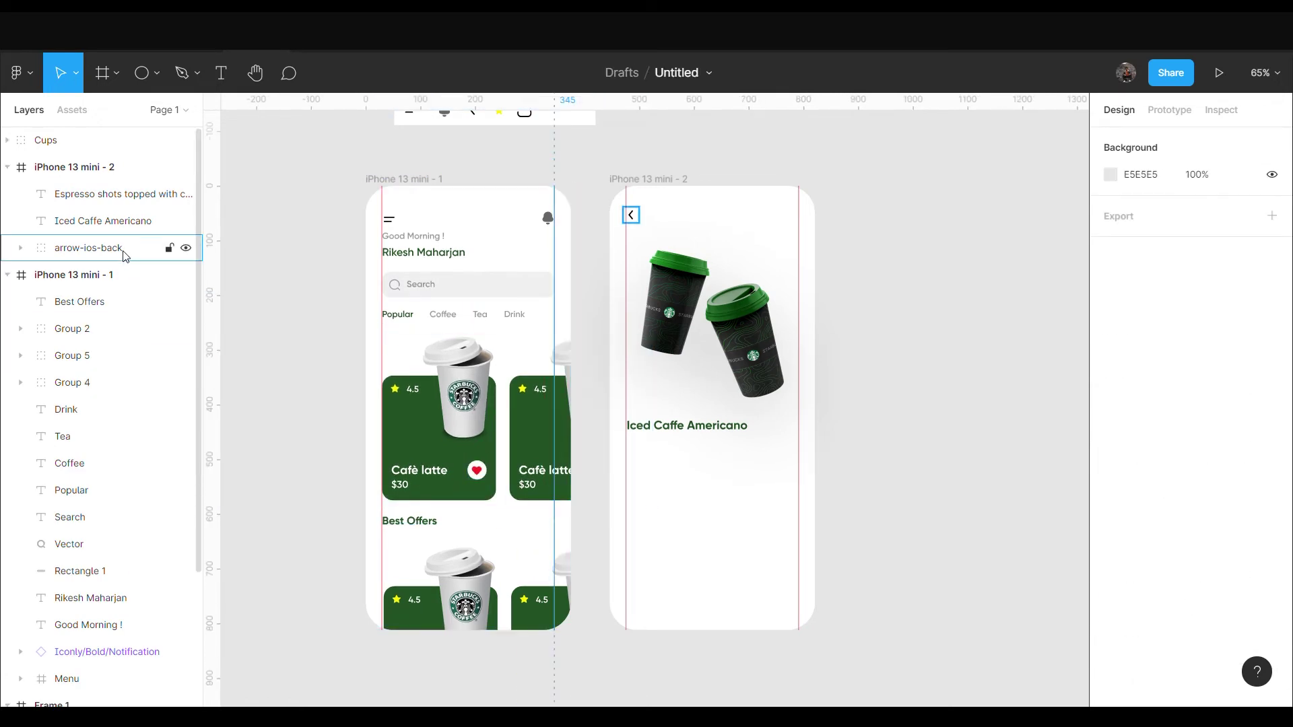
{"action": "left_click", "coordinate": [121, 194]}
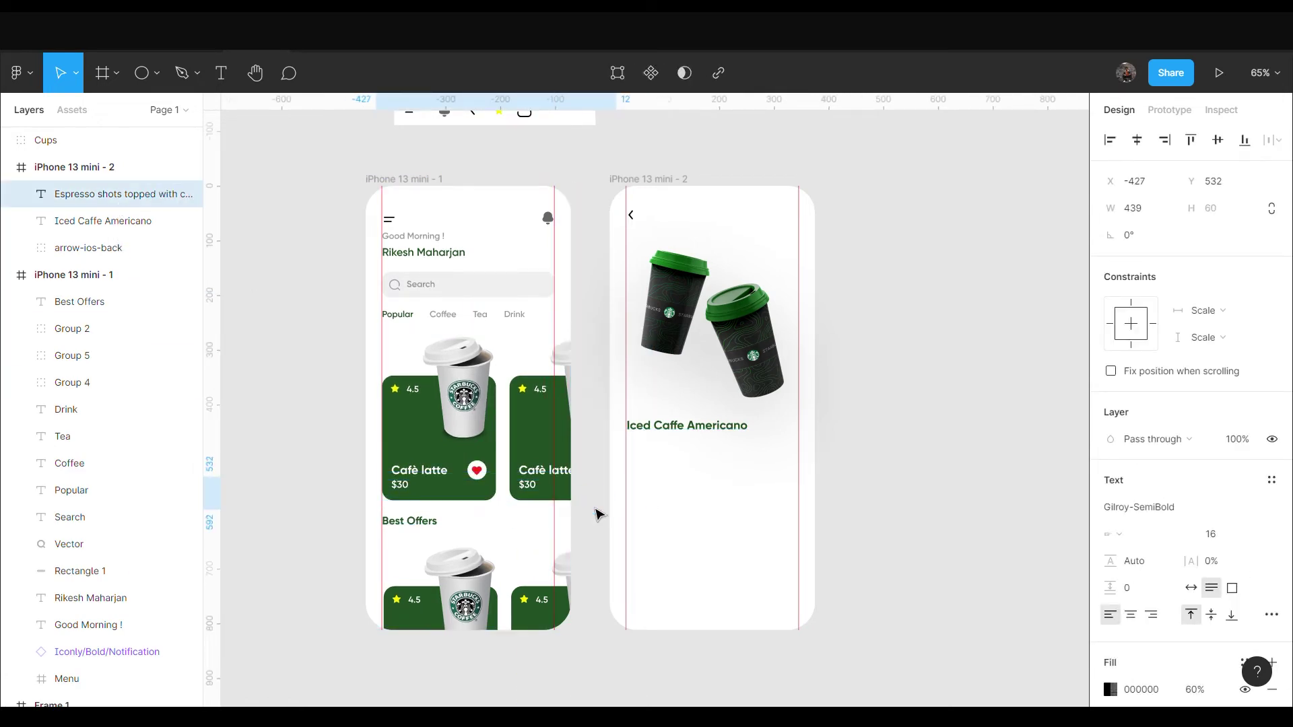
{"action": "left_click_drag", "start_coordinate": [568, 504], "coordinate": [788, 496]}
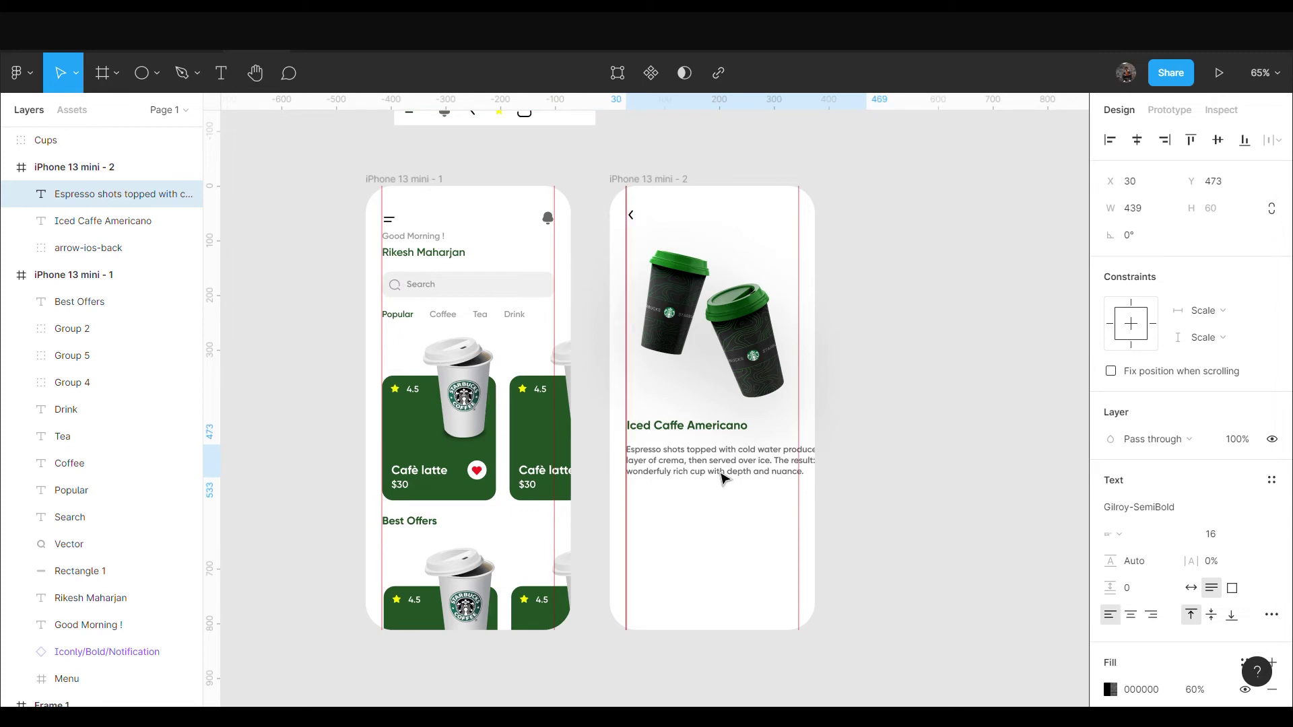
{"action": "left_click_drag", "start_coordinate": [869, 475], "coordinate": [794, 477]}
{"action": "key", "text": "Escape"}
Set the title font size to 25 and nudge the description up toward it
{"action": "left_click", "coordinate": [738, 425]}
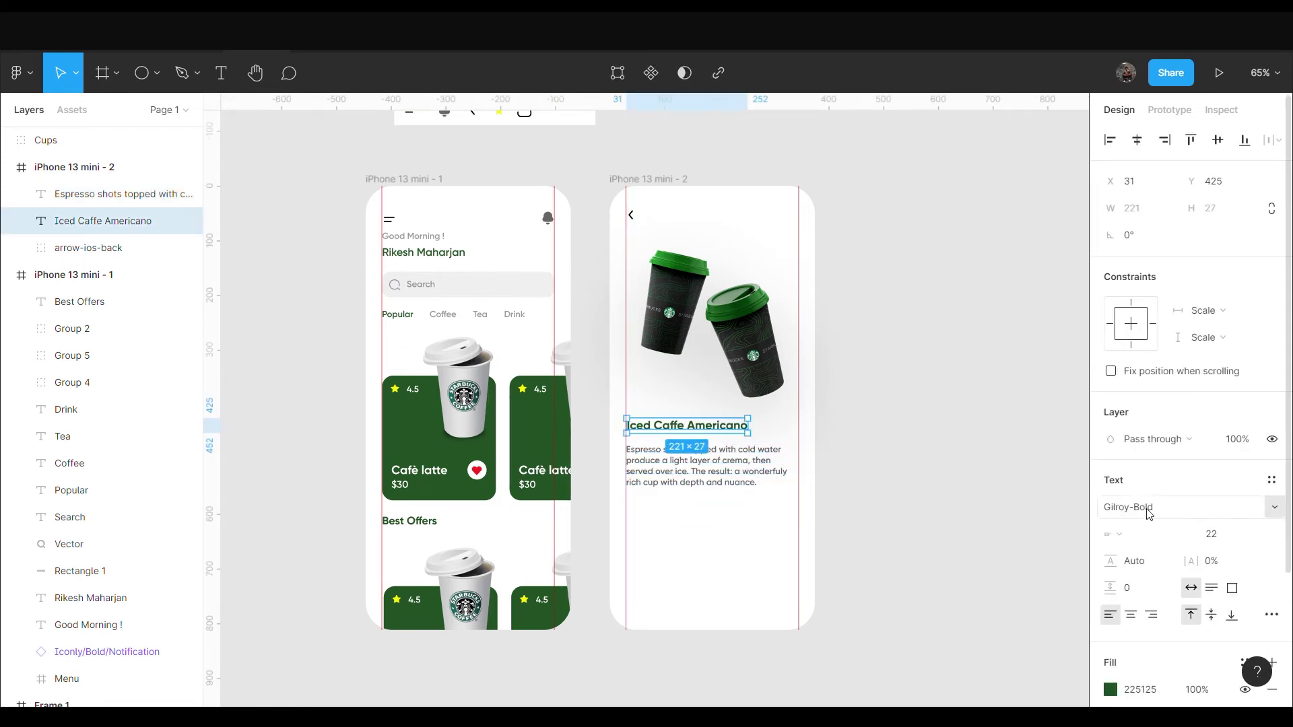
{"action": "type", "text": "25"}
{"action": "key", "text": "Return"}
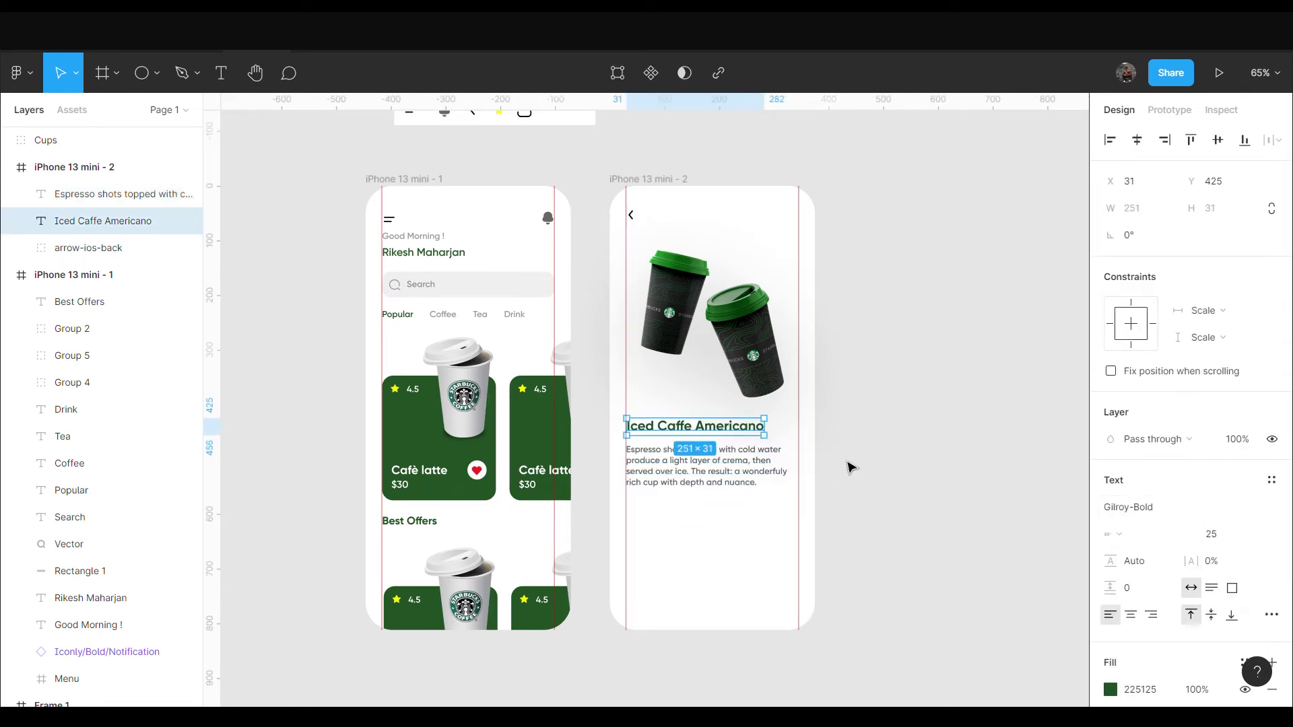
{"action": "left_click", "coordinate": [853, 465]}
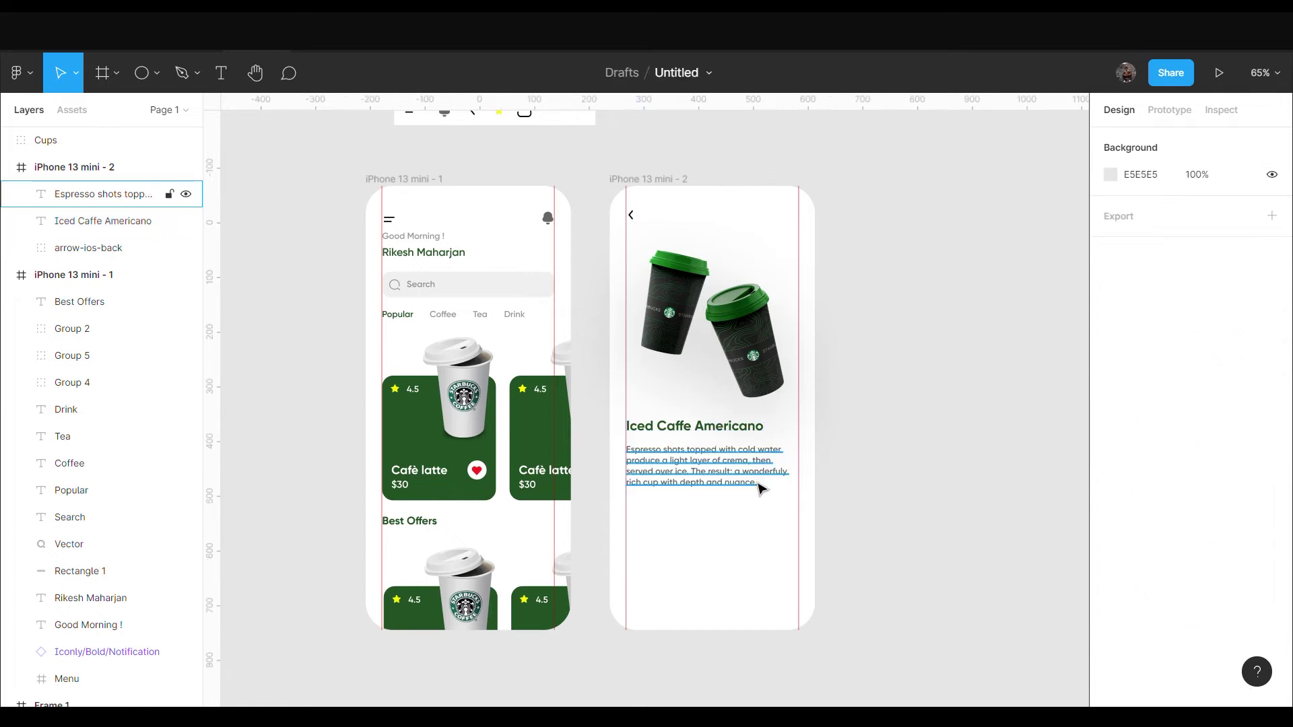
{"action": "left_click_drag", "start_coordinate": [703, 470], "coordinate": [702, 465]}
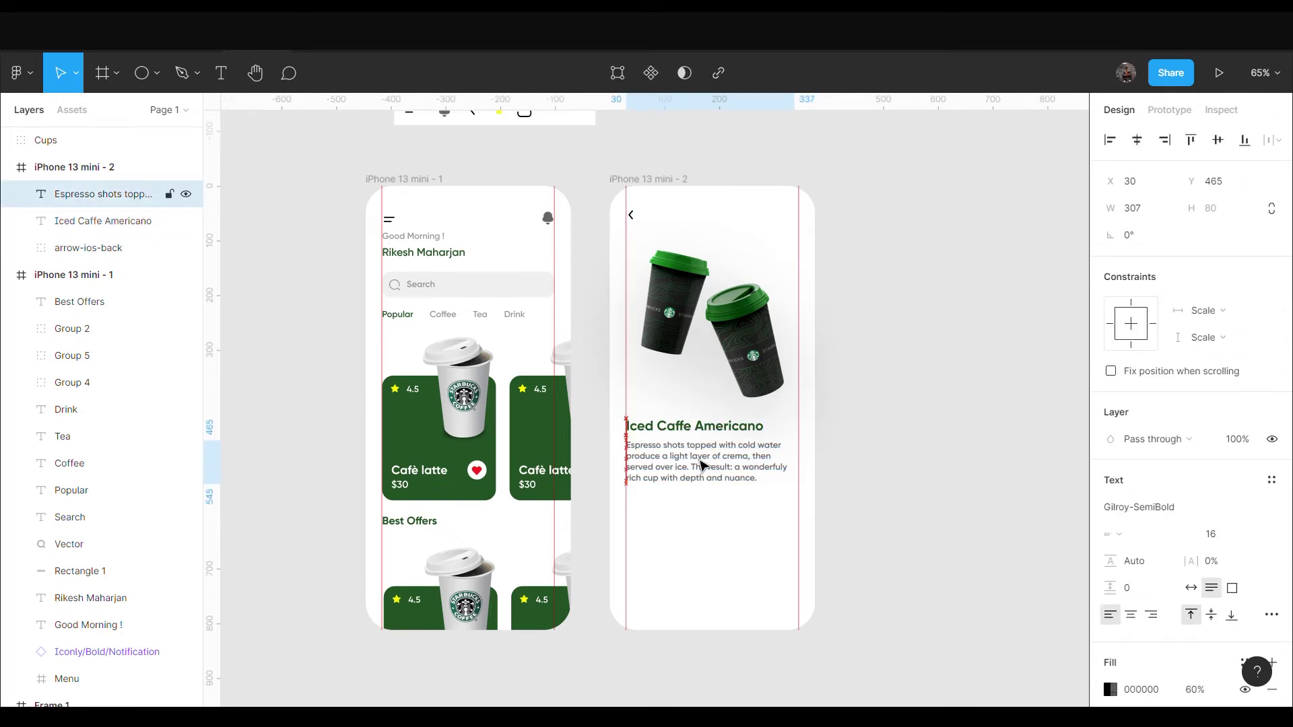
{"action": "left_click", "coordinate": [861, 477]}
{"action": "scroll", "coordinate": [861, 477], "scroll_direction": "down", "scroll_amount": 3}
{"action": "scroll", "coordinate": [859, 476], "scroll_direction": "up", "scroll_amount": 1}
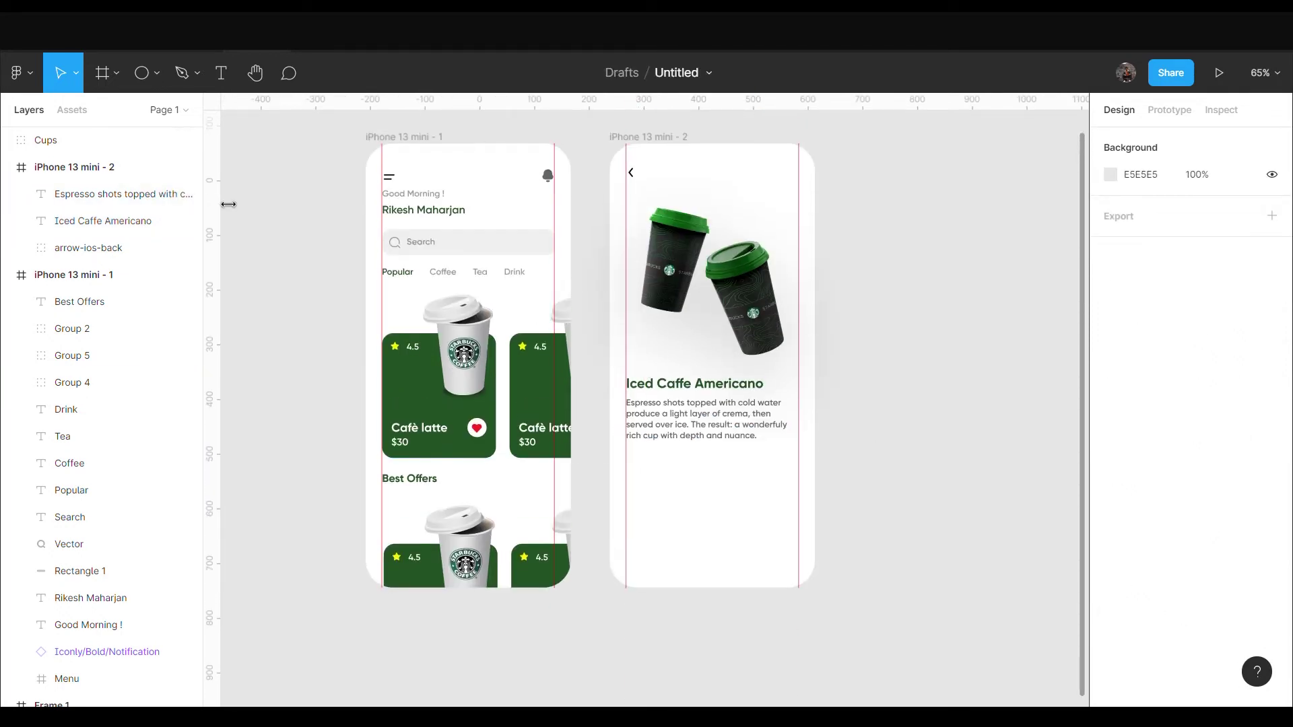
Add a text layer reading 'Reviews' on the second screen
{"action": "key", "text": "t"}
{"action": "left_click", "coordinate": [887, 398]}
{"action": "type", "text": "Revie"}
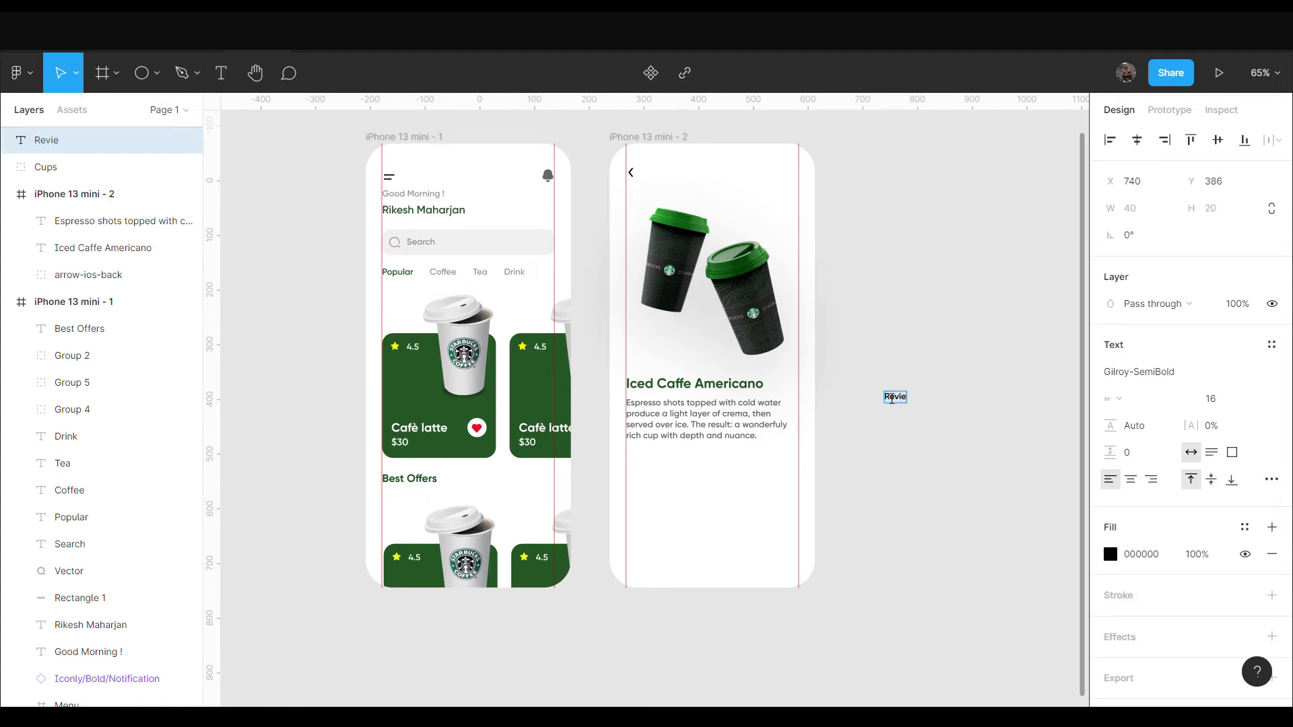
{"action": "type", "text": "s"}
{"action": "key", "text": "Escape"}
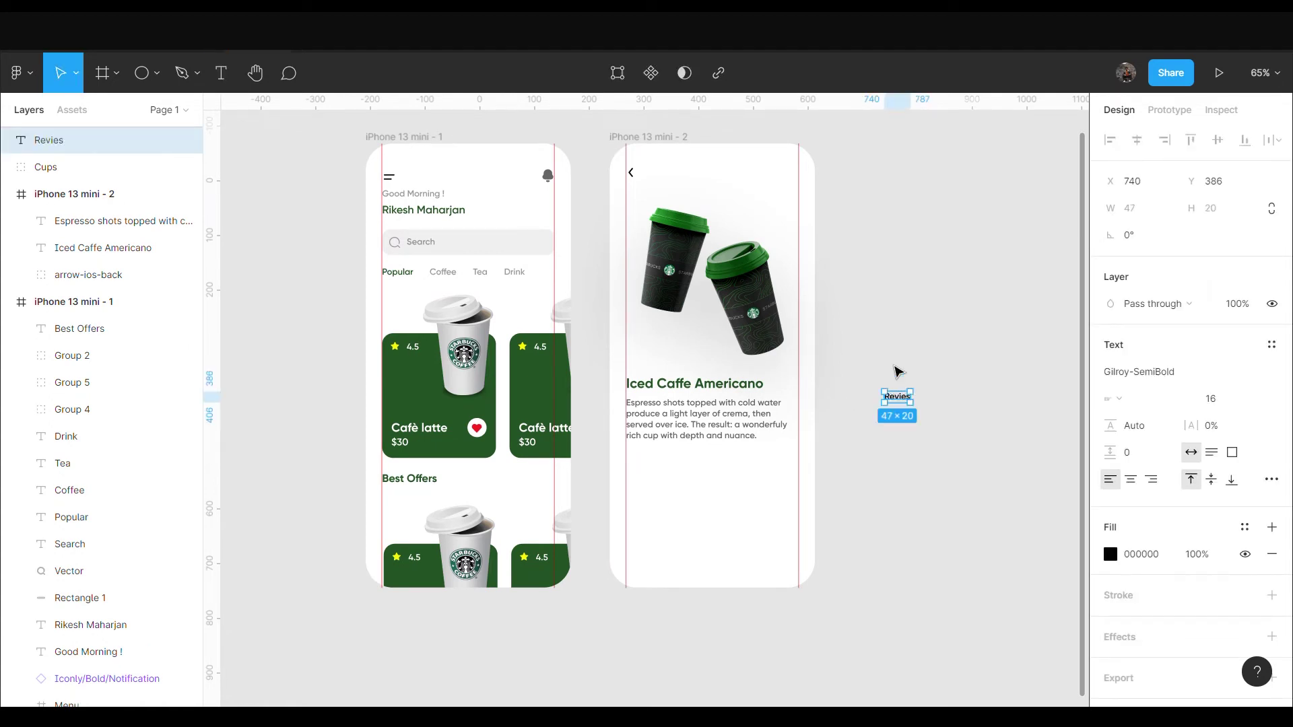
{"action": "key", "text": "Return"}
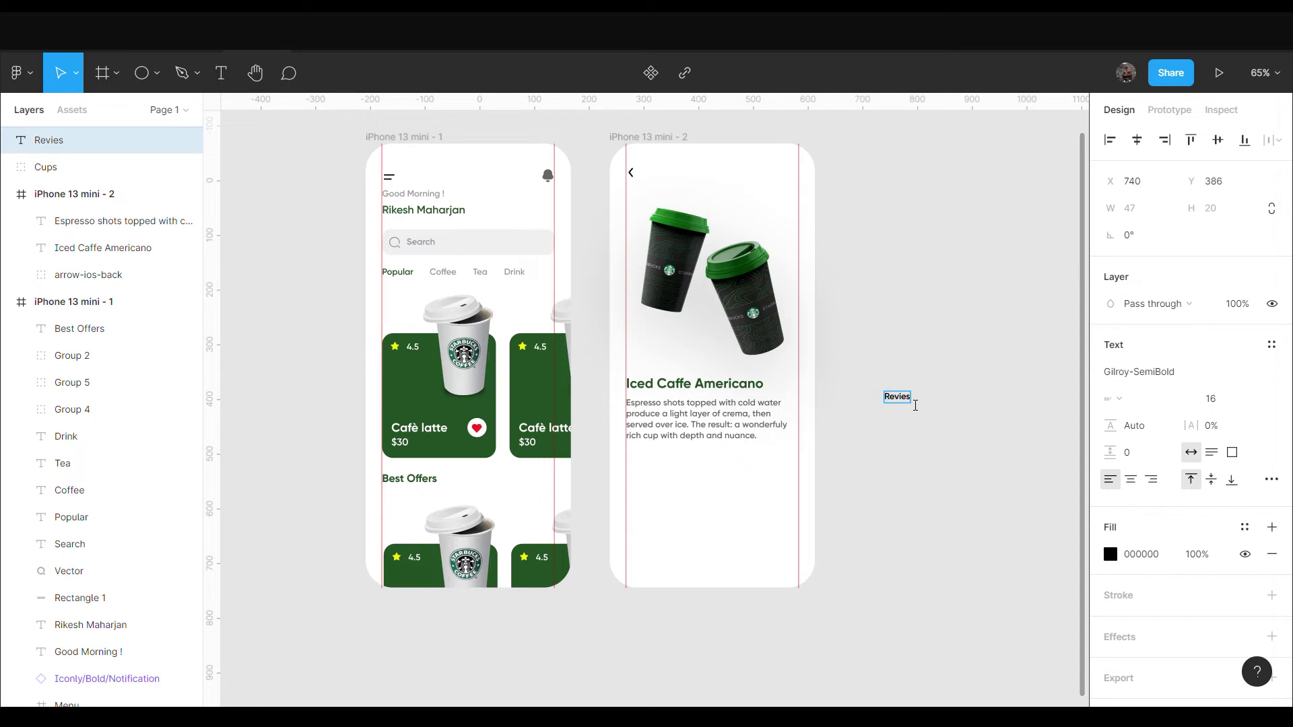
{"action": "type", "text": "w"}
{"action": "key", "text": "Escape"}
Set the Reviews text to size 20 with the dark green eyedropped from the design
{"action": "left_click", "coordinate": [1217, 403]}
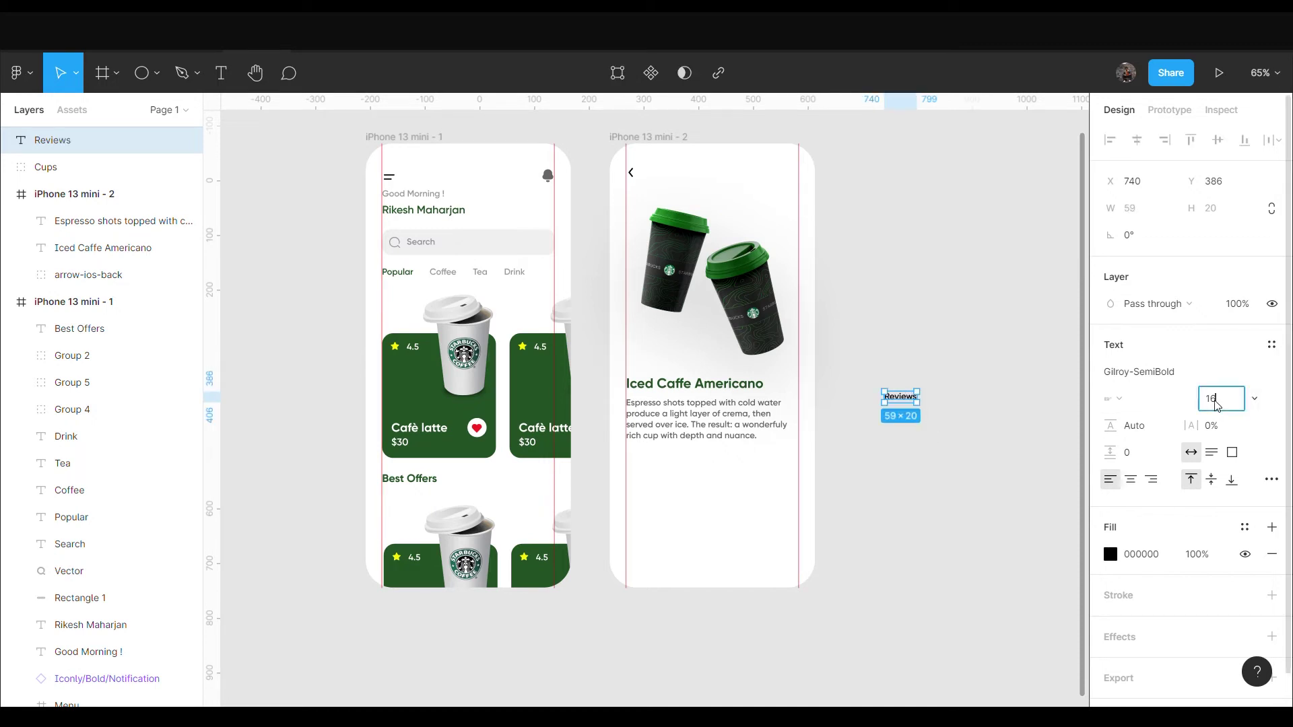
{"action": "type", "text": "18"}
{"action": "key", "text": "Return"}
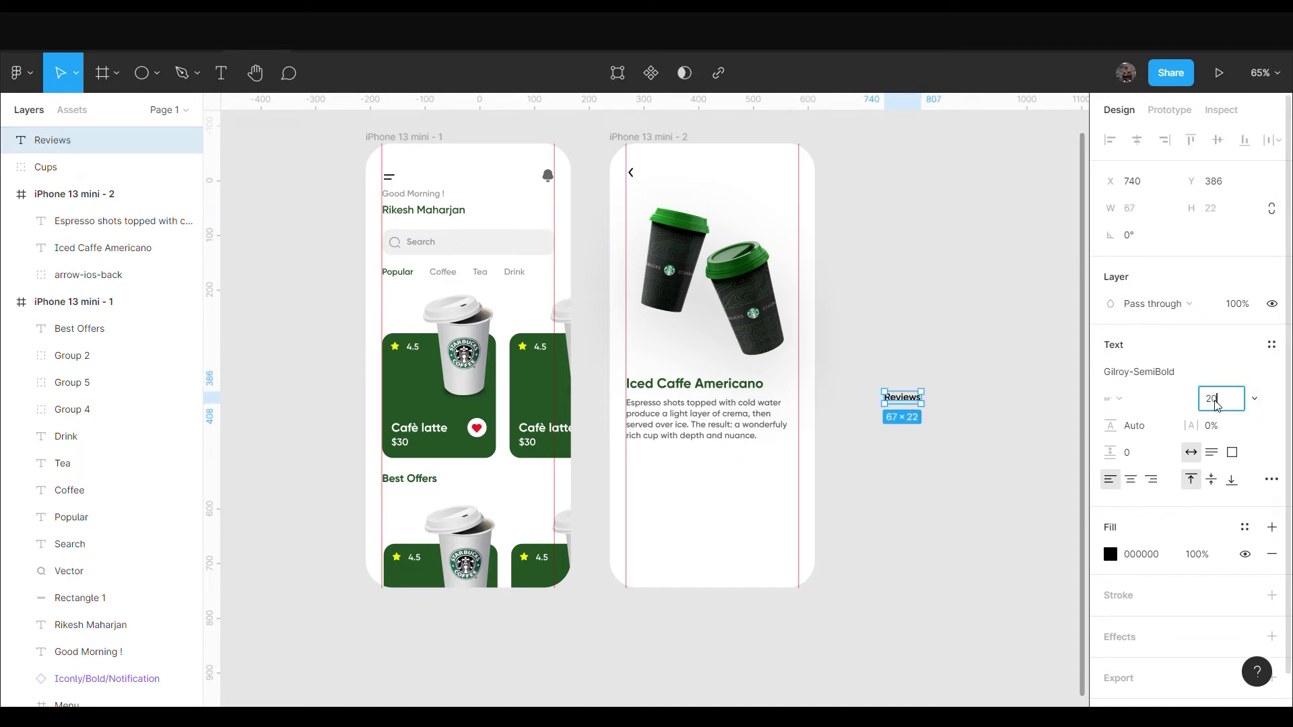
{"action": "key", "text": "Return"}
{"action": "left_click", "coordinate": [1111, 555]}
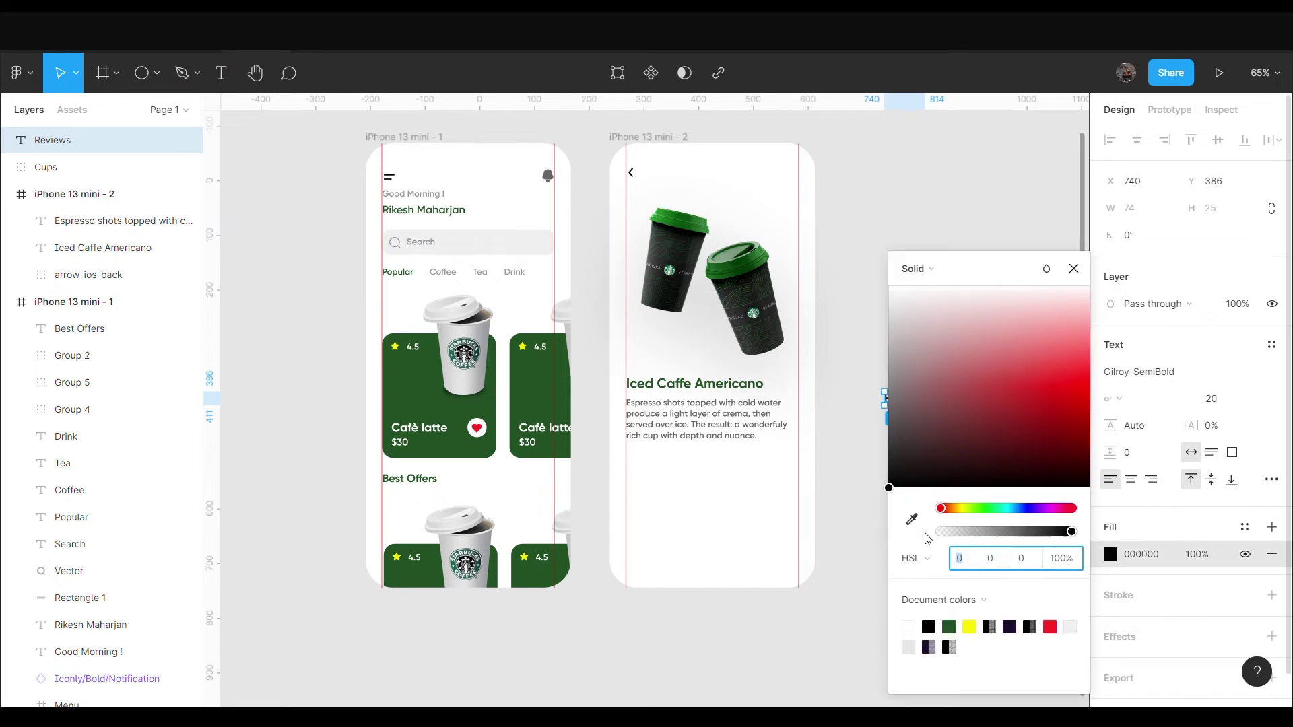
{"action": "left_click", "coordinate": [912, 519]}
{"action": "left_click", "coordinate": [438, 377]}
{"action": "left_click", "coordinate": [840, 462]}
Move Reviews below the description and set its font to Gilroy-Bold
{"action": "left_click_drag", "start_coordinate": [906, 407], "coordinate": [664, 479]}
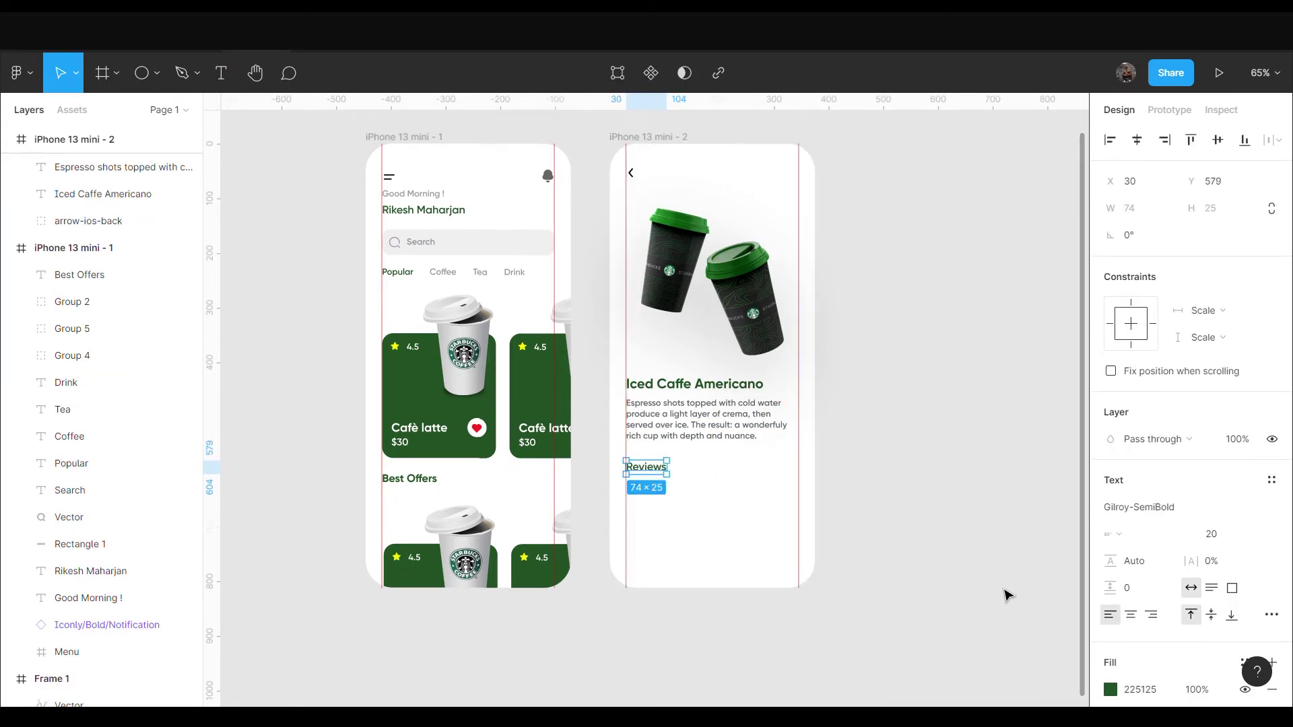
{"action": "left_click", "coordinate": [1273, 509]}
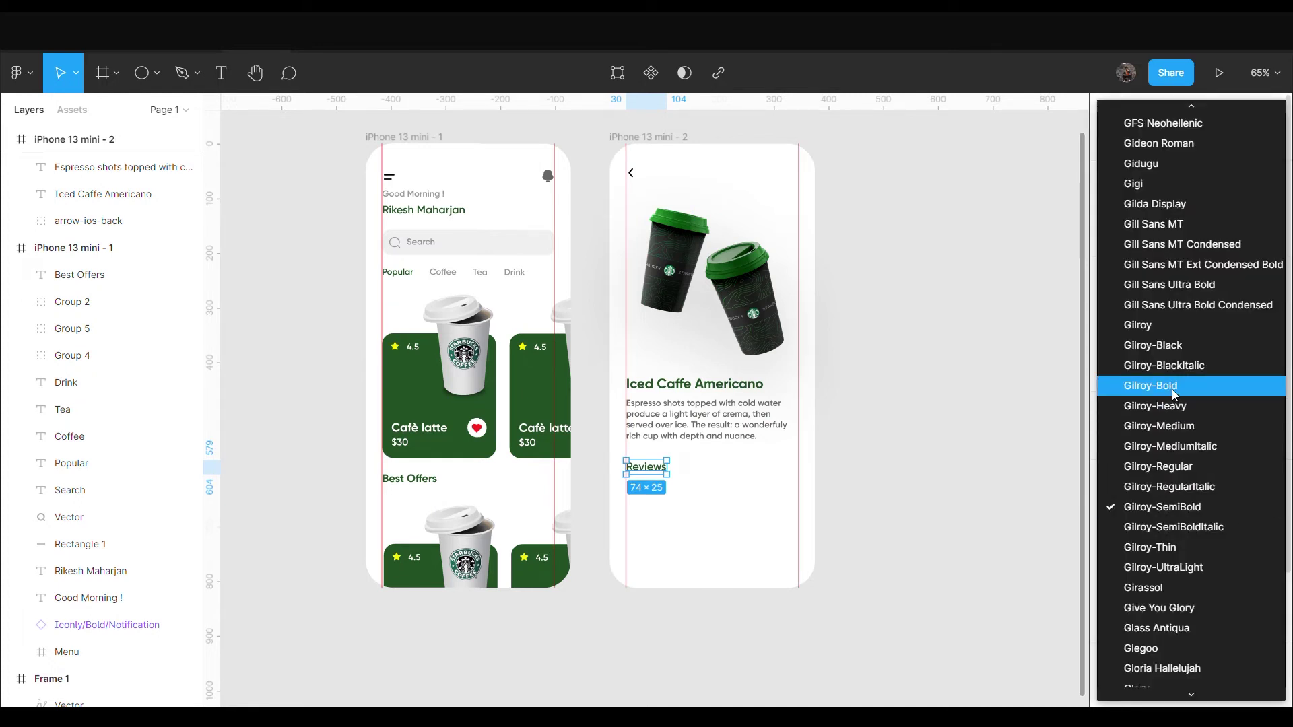
{"action": "left_click", "coordinate": [909, 556]}
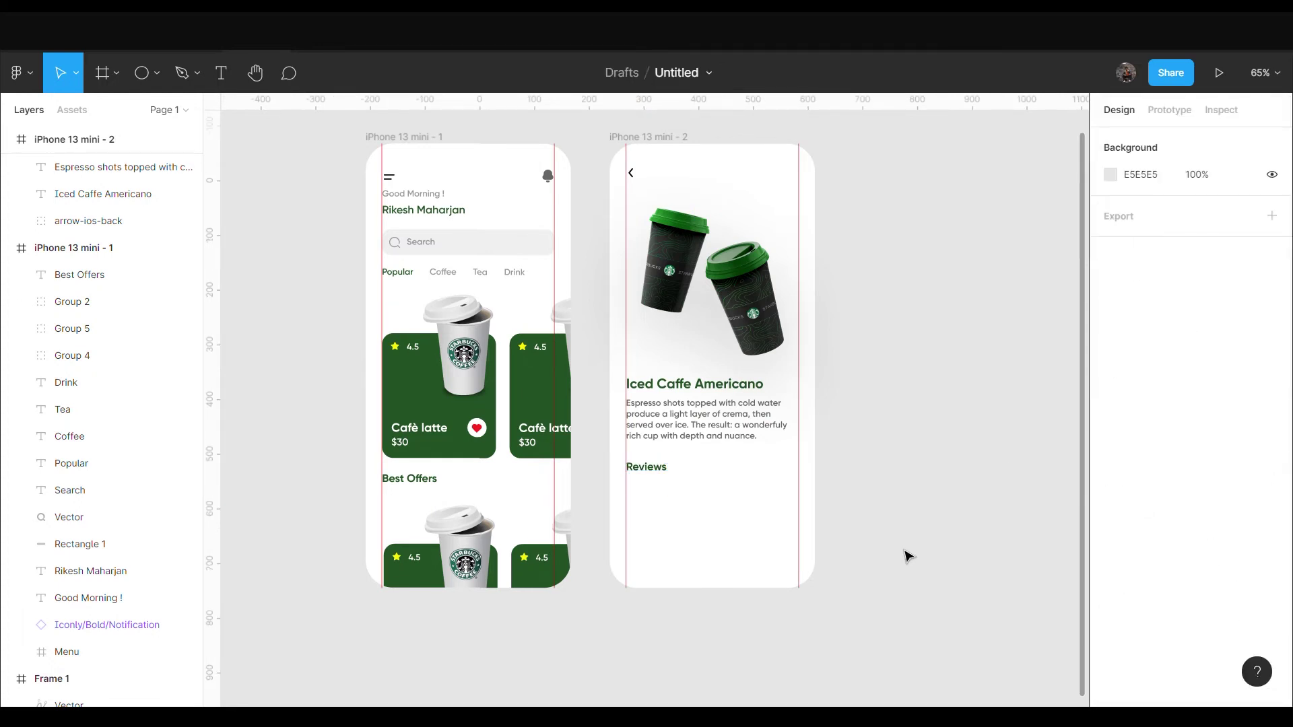
{"action": "left_click", "coordinate": [650, 475]}
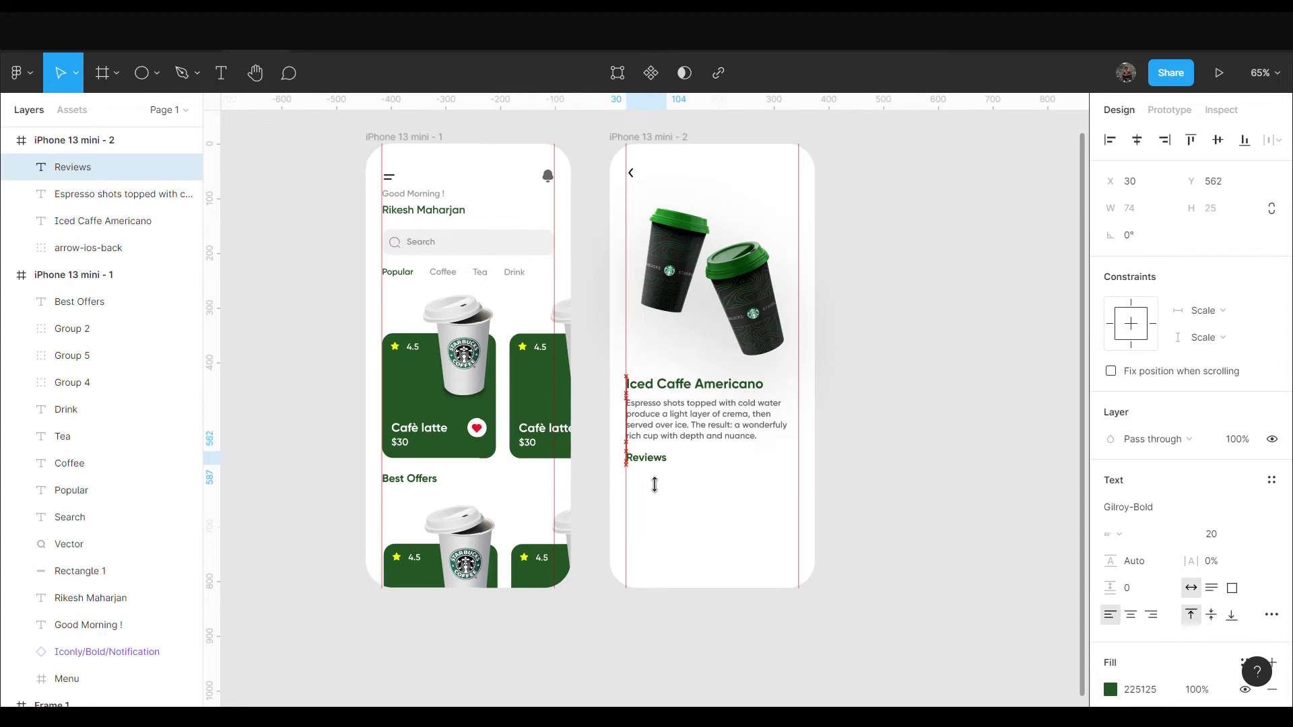
{"action": "key", "text": "Escape"}
Draw a 44×44 grey circle below the Reviews heading
{"action": "left_click", "coordinate": [157, 73]}
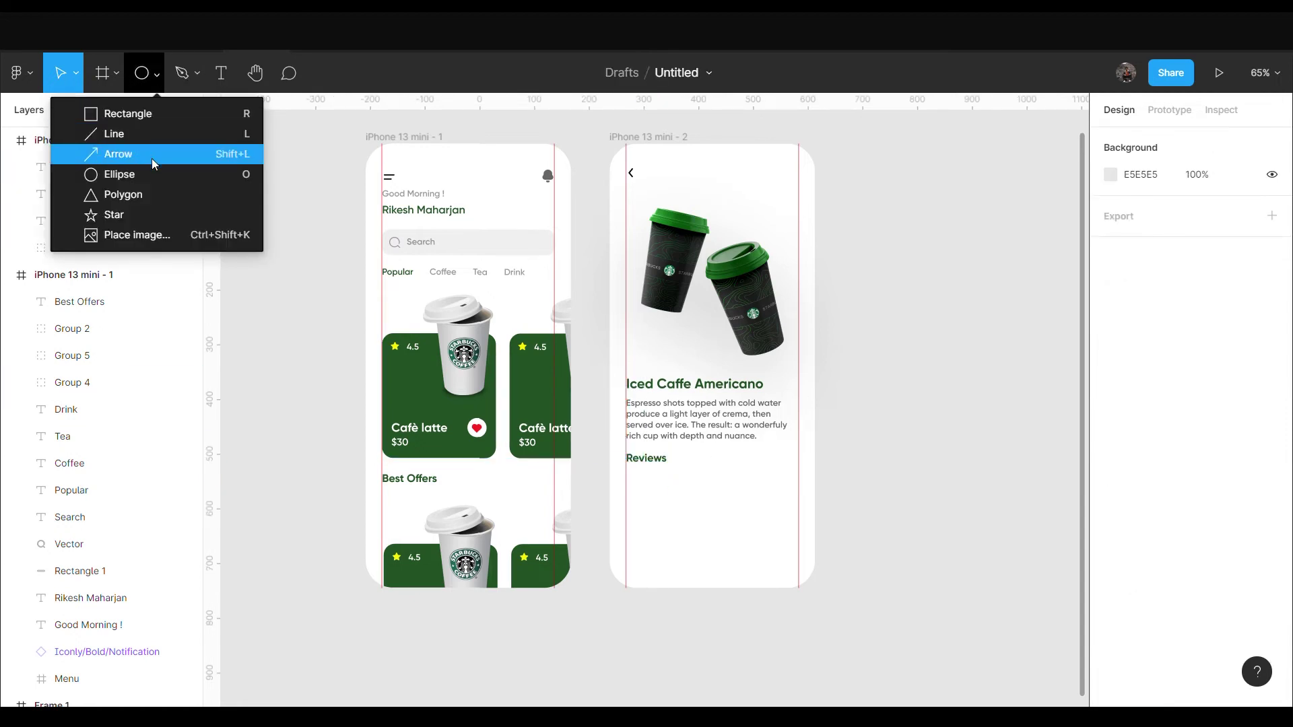
{"action": "left_click", "coordinate": [153, 174]}
{"action": "mouse_move", "coordinate": [856, 271]}
{"action": "left_mouse_down"}
{"action": "mouse_move", "coordinate": [878, 296]}
{"action": "mouse_move", "coordinate": [653, 506]}
{"action": "left_mouse_up"}
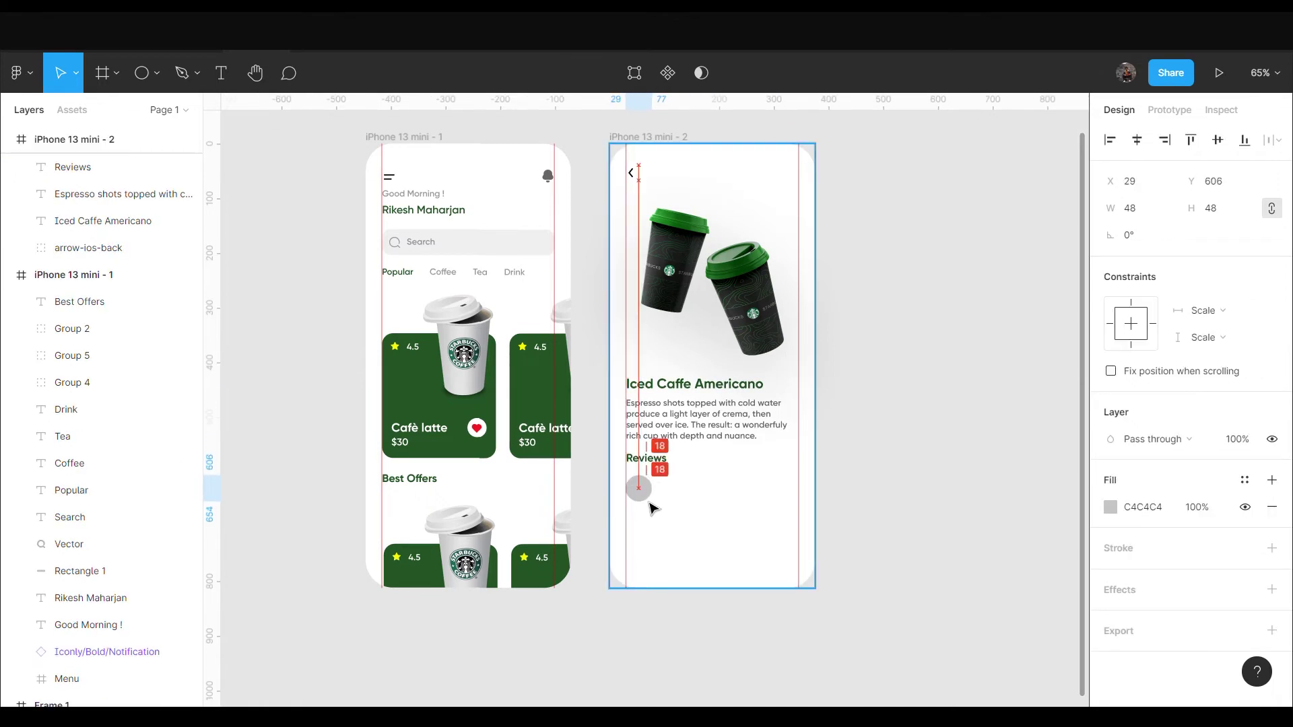
{"action": "type", "text": "44"}
{"action": "key", "text": "Return"}
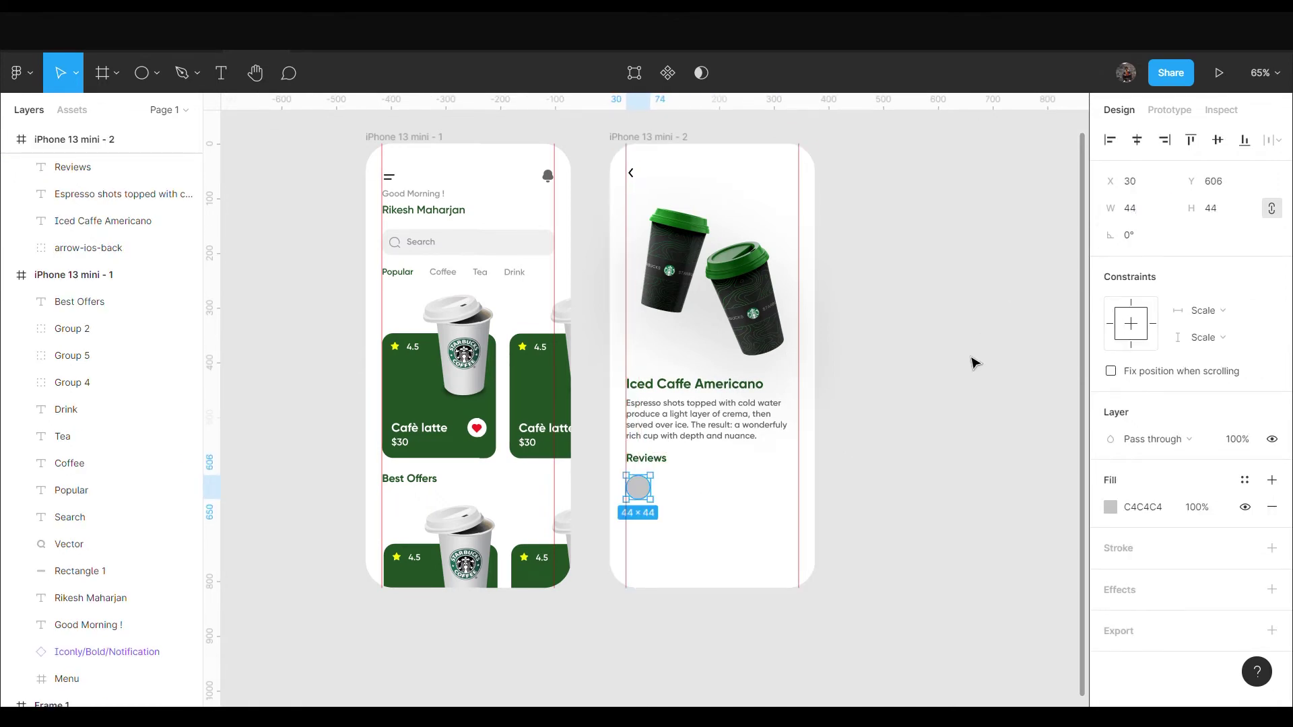
Duplicate the circle with Ctrl+D into four evenly spaced circles in a row
{"action": "key", "text": "ctrl+d"}
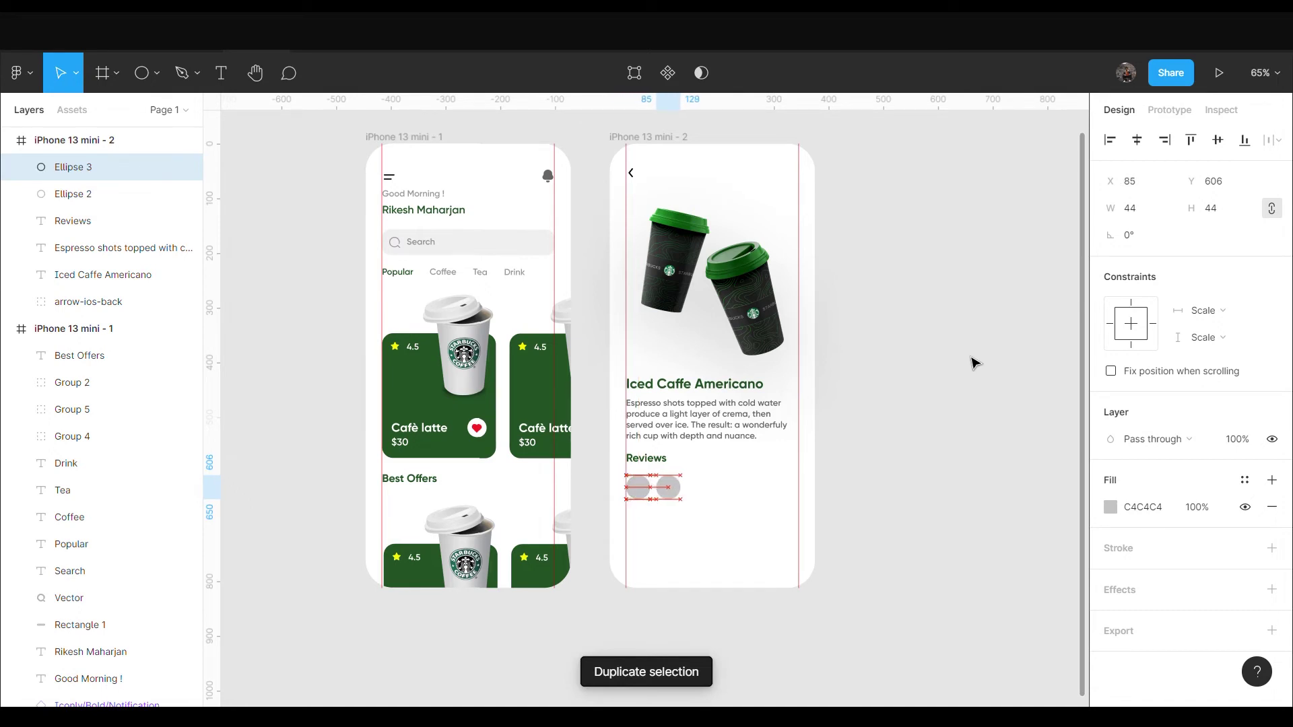
{"action": "key", "text": "ctrl+d"}
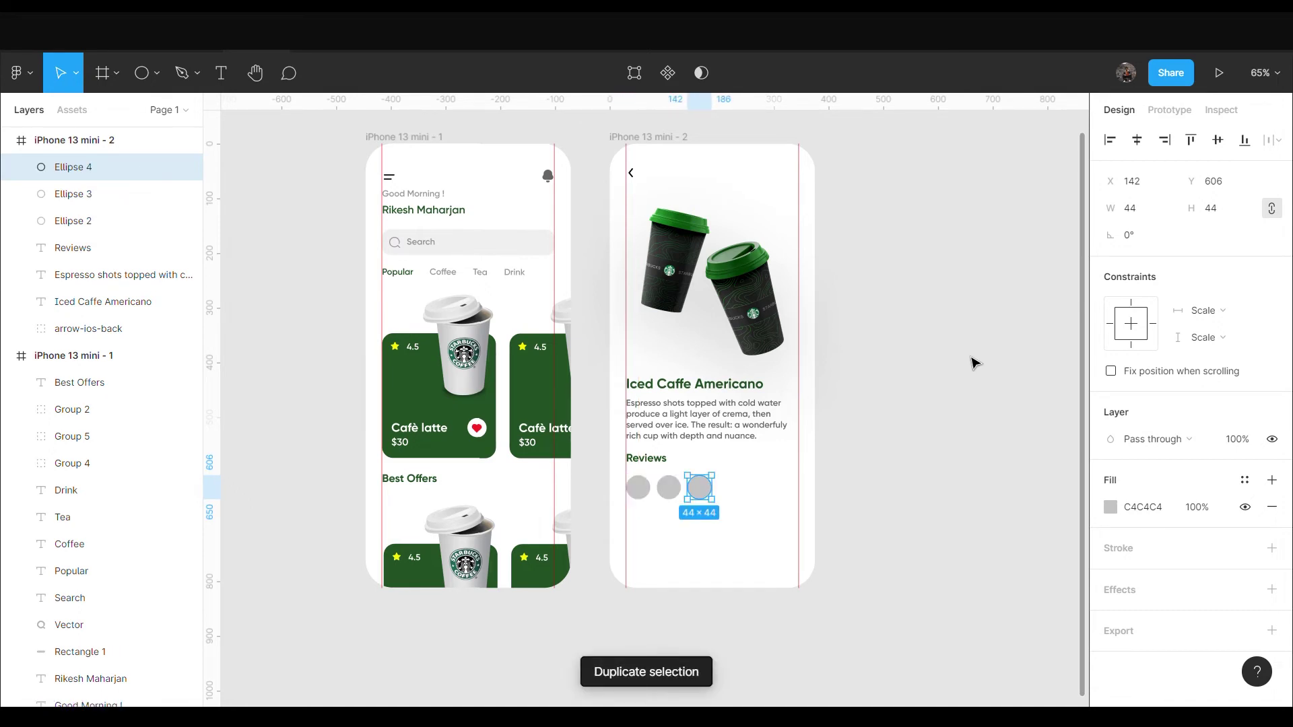
{"action": "left_click", "coordinate": [983, 418]}
{"action": "left_click", "coordinate": [700, 487]}
{"action": "key", "text": "ctrl+d"}
{"action": "key", "text": "Right"}
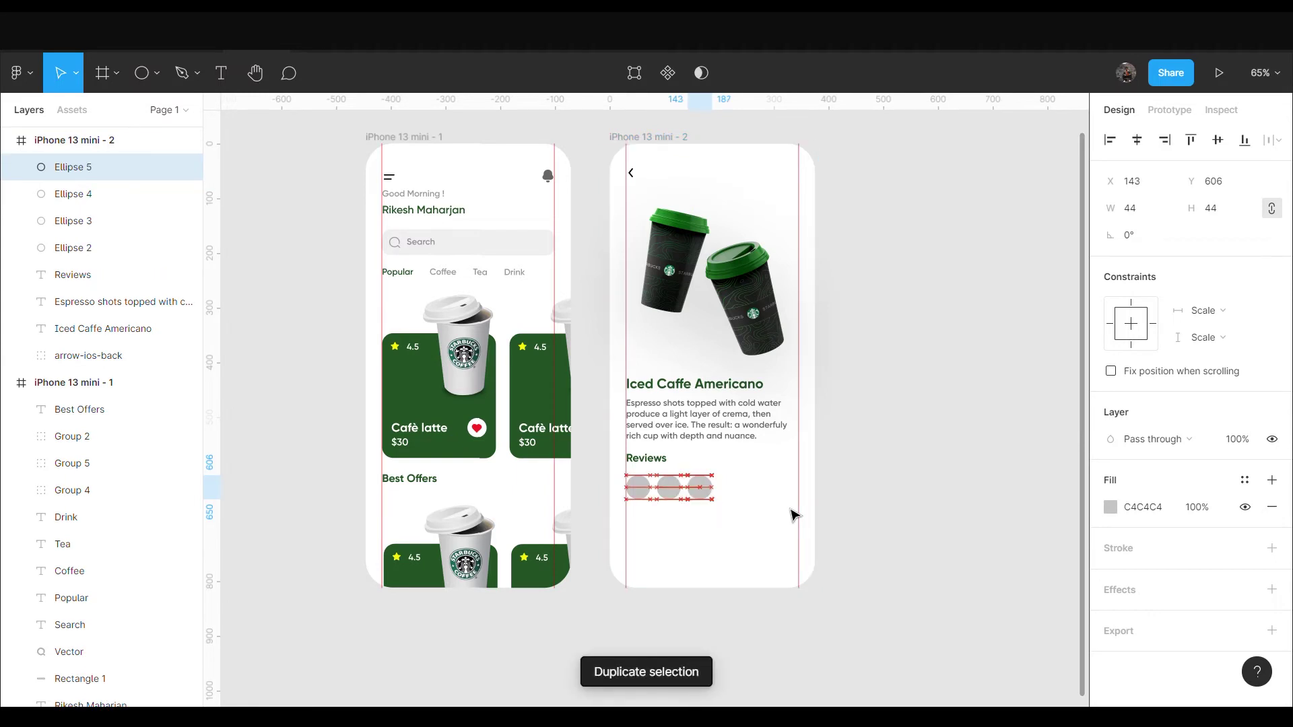
{"action": "key", "text": "Right"}
{"action": "key", "text": "Right"}
{"action": "key", "text": "Right"}
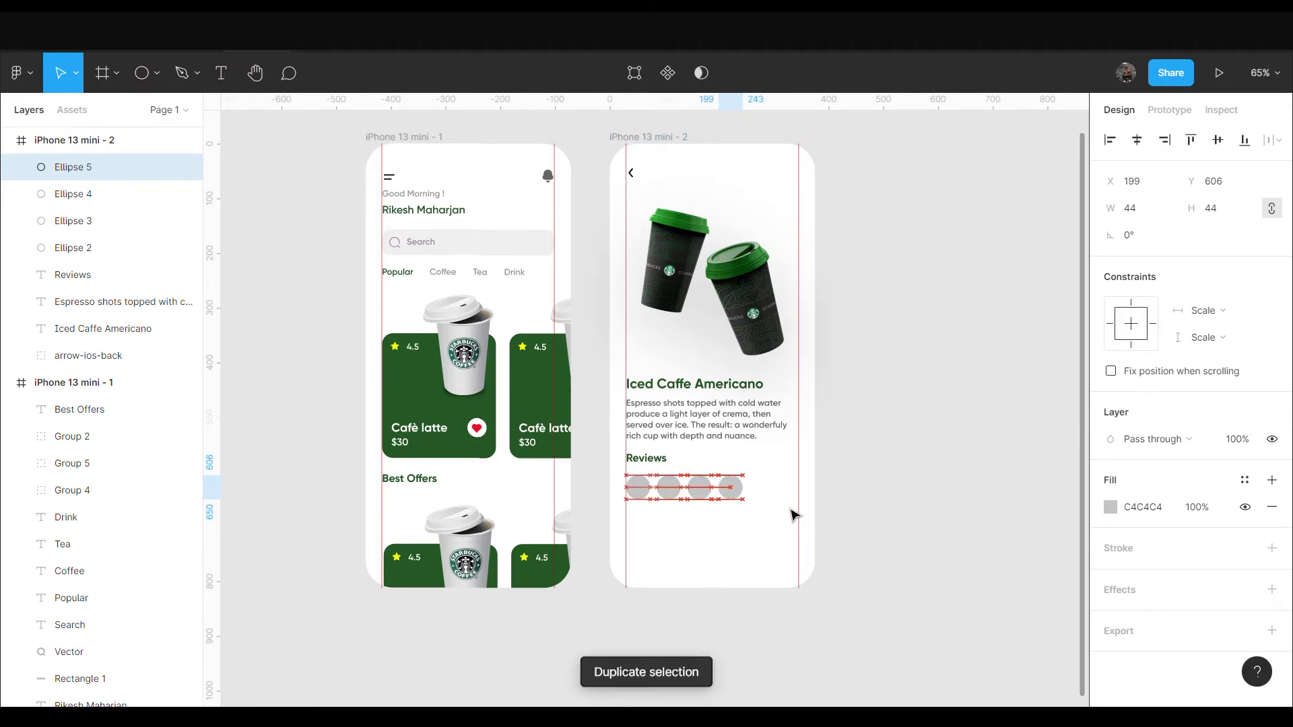
{"action": "left_click_drag", "start_coordinate": [746, 497], "coordinate": [745, 499]}
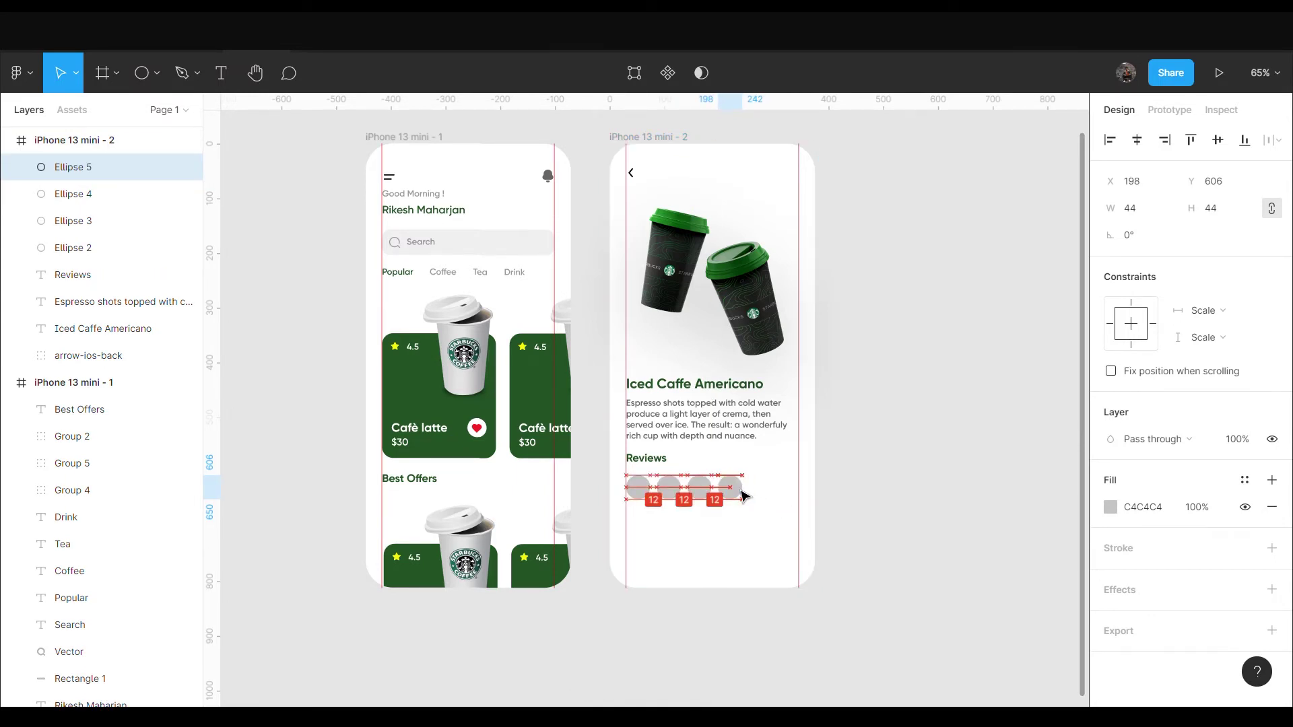
Hide the fourth circle's fill and give it a 2 px dark green title-colour outline
{"action": "left_click", "coordinate": [1245, 508]}
{"action": "left_click", "coordinate": [1272, 549]}
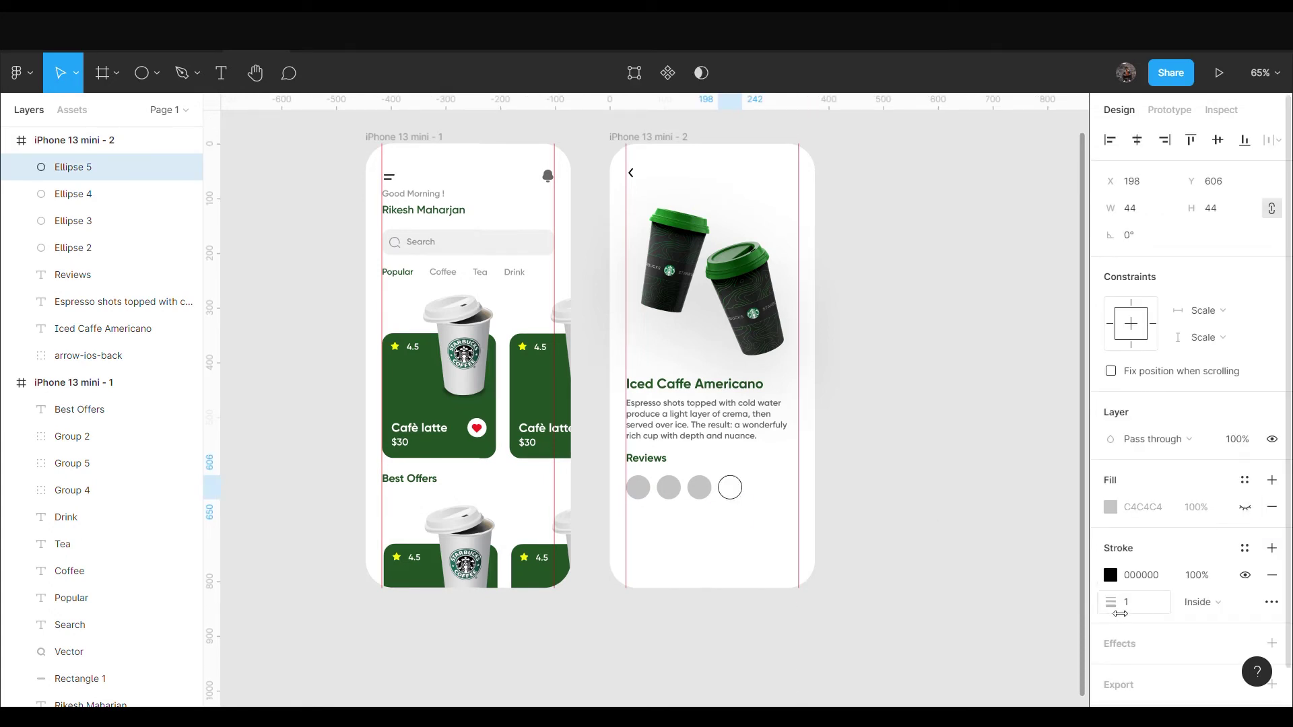
{"action": "type", "text": "2"}
{"action": "key", "text": "Return"}
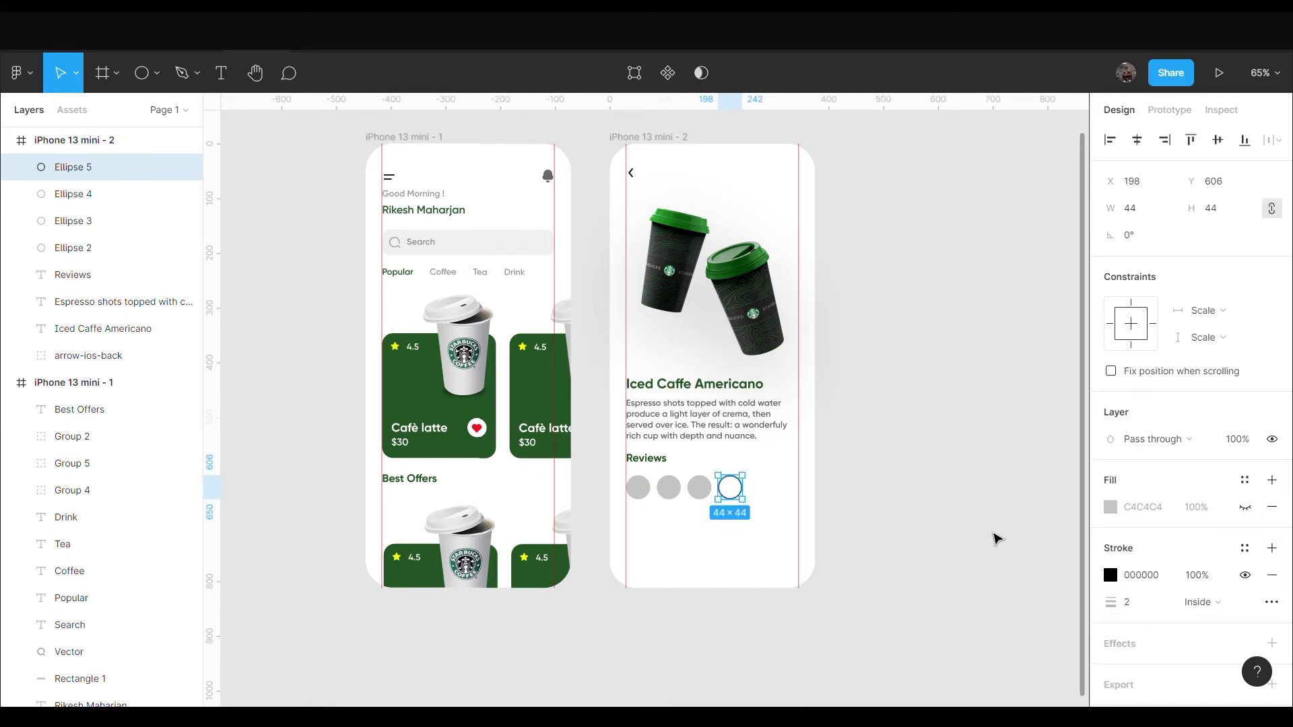
{"action": "left_click", "coordinate": [1110, 575]}
{"action": "left_click", "coordinate": [917, 529]}
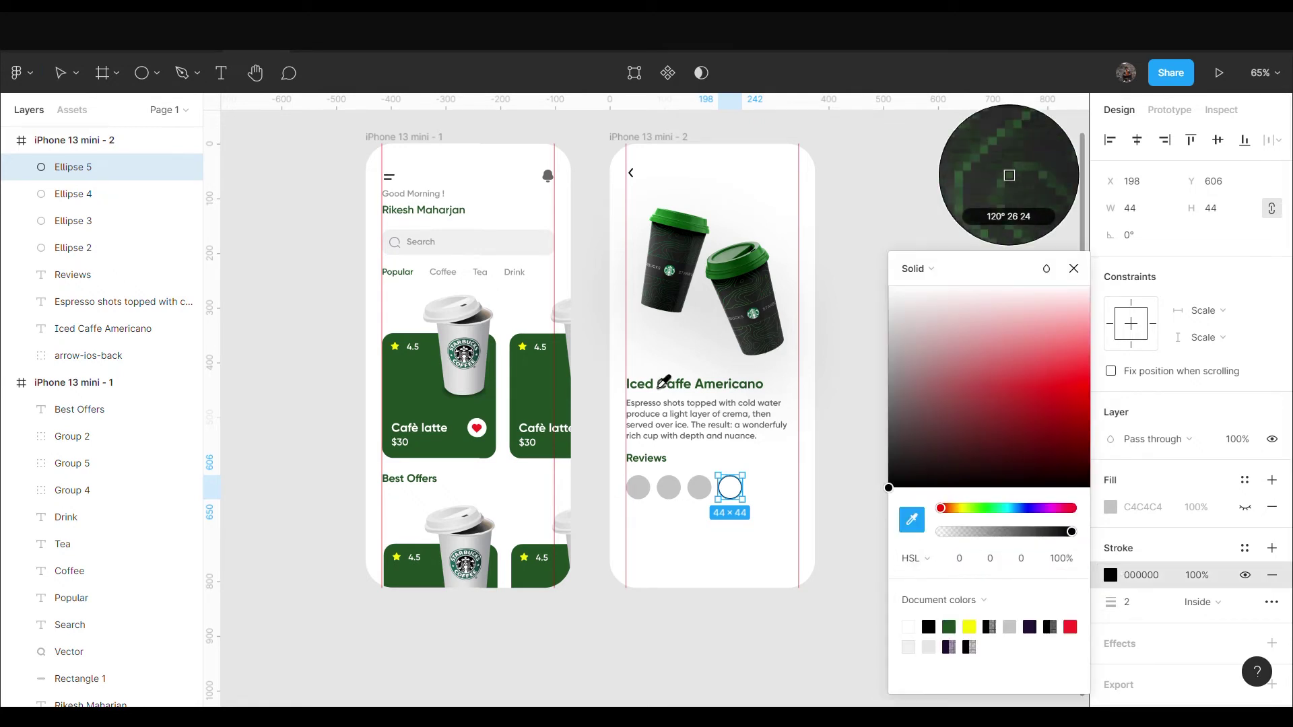
{"action": "left_click", "coordinate": [664, 383]}
{"action": "left_click", "coordinate": [851, 382]}
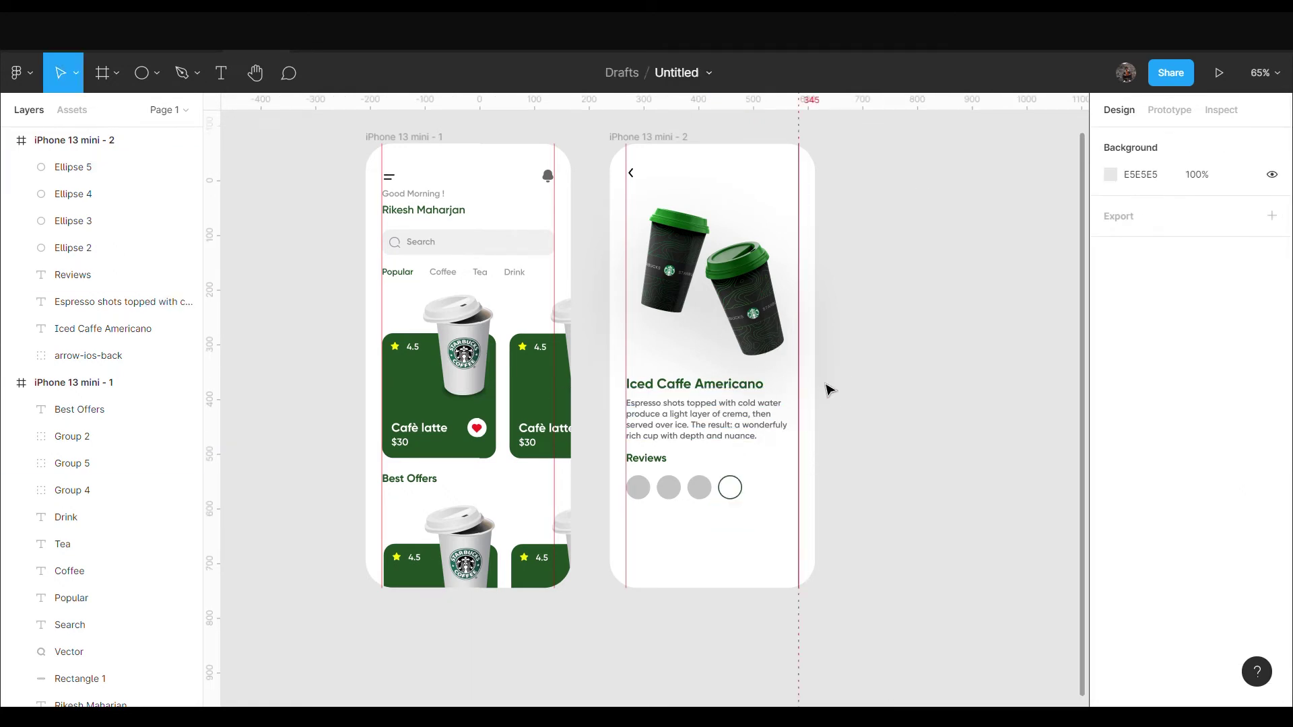
Insert a free plus icon as SVG from the Iconscout plugin
{"action": "right_click", "coordinate": [872, 362]}
{"action": "mouse_move", "coordinate": [958, 491]}
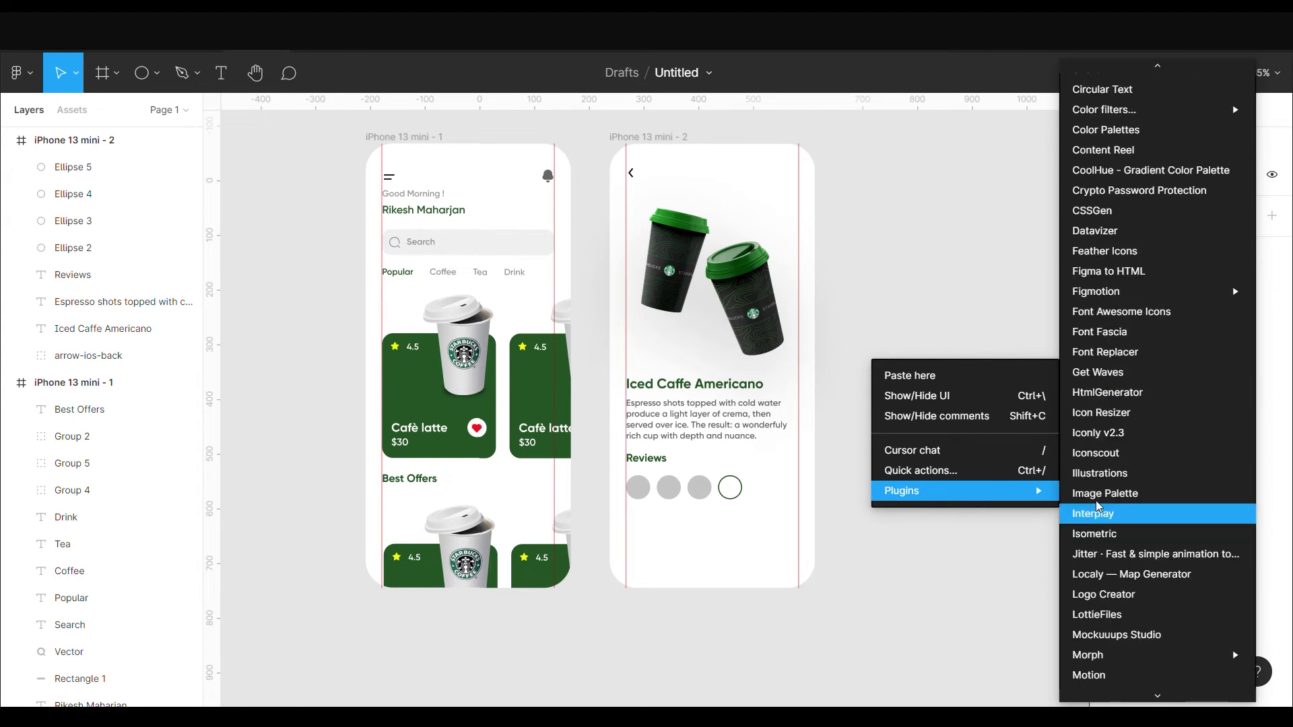
{"action": "left_click", "coordinate": [1098, 453]}
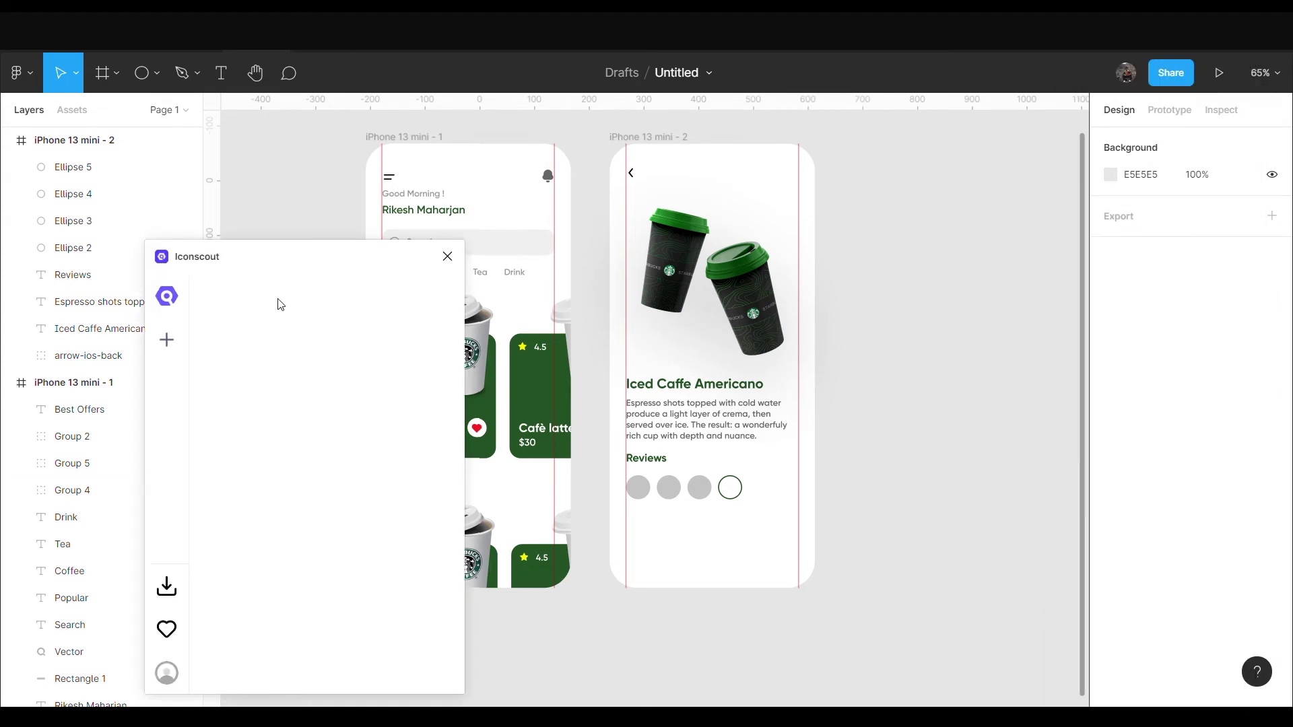
{"action": "type", "text": "add"}
{"action": "key", "text": "Return"}
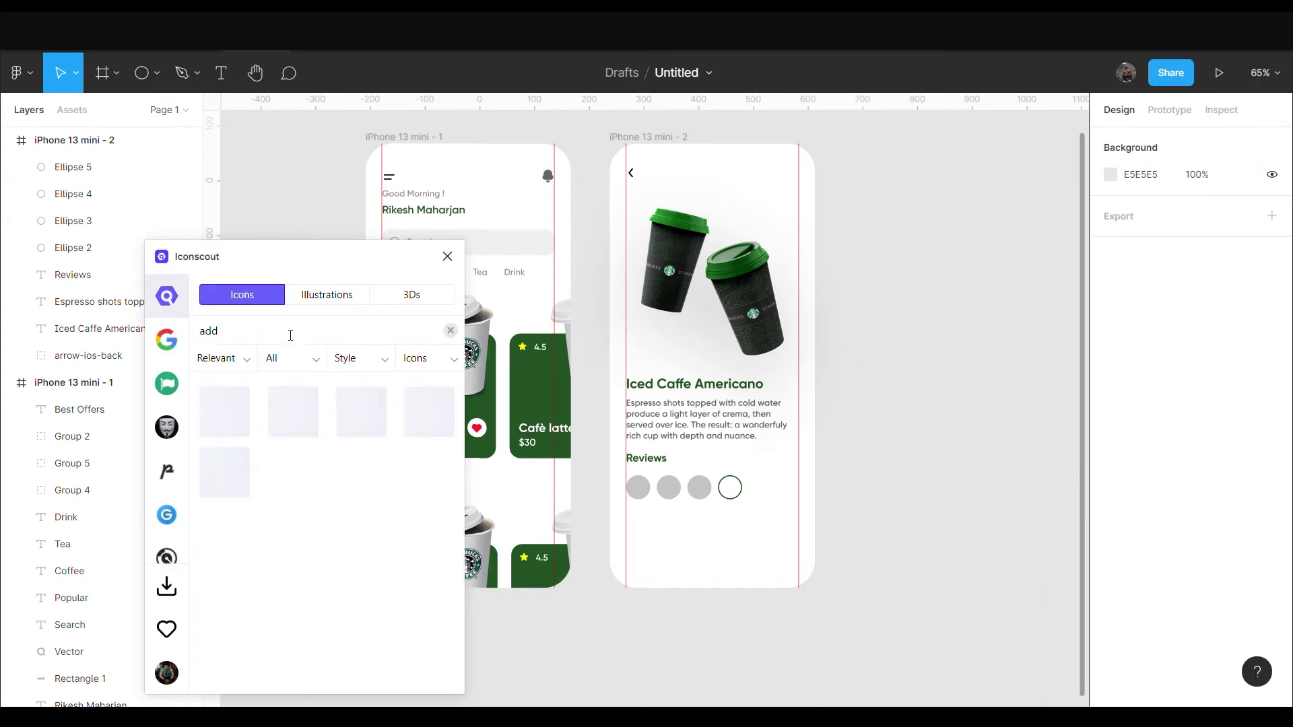
{"action": "left_click_drag", "start_coordinate": [333, 272], "coordinate": [521, 233]}
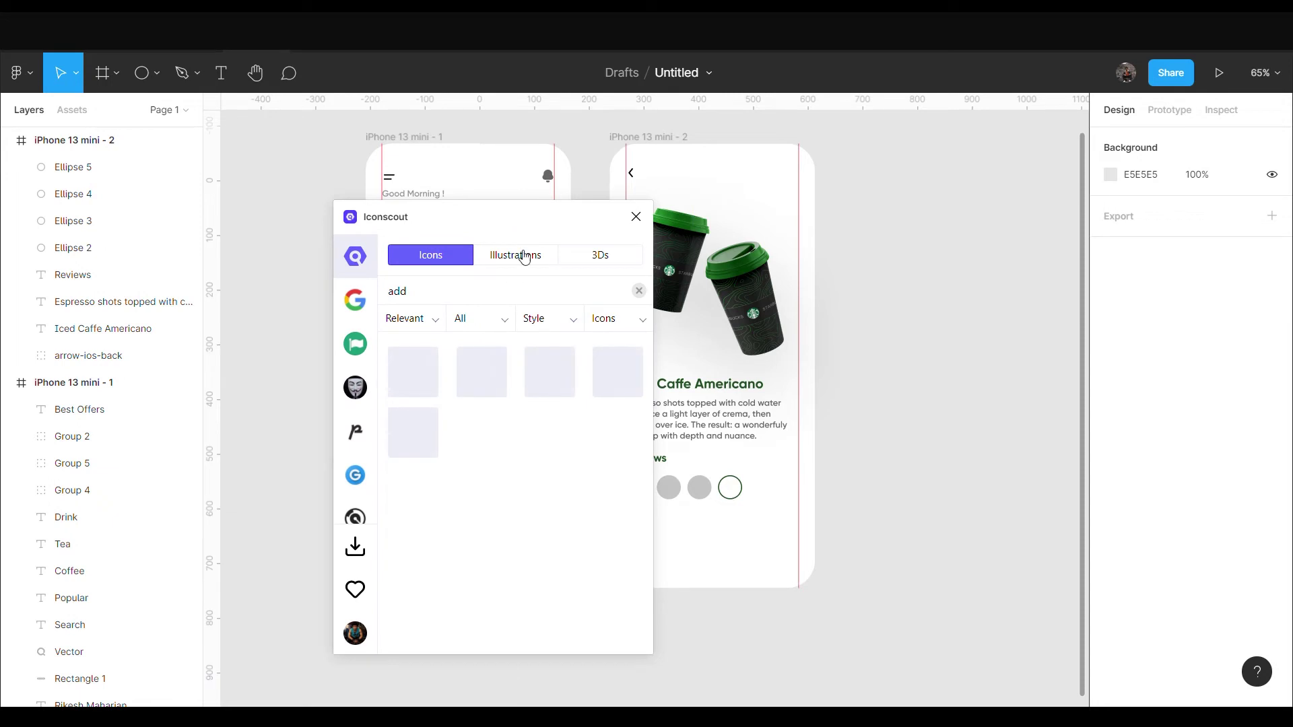
{"action": "left_click", "coordinate": [509, 316]}
{"action": "left_click", "coordinate": [482, 371]}
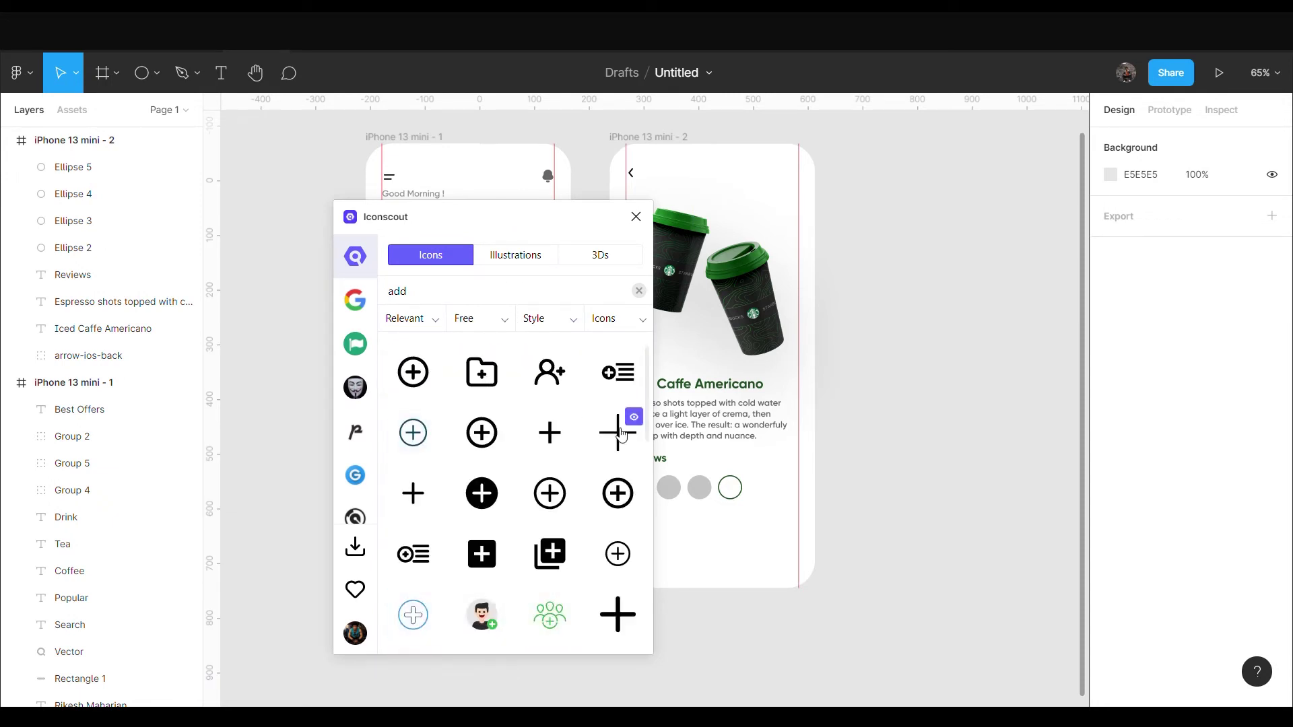
{"action": "left_click", "coordinate": [562, 445]}
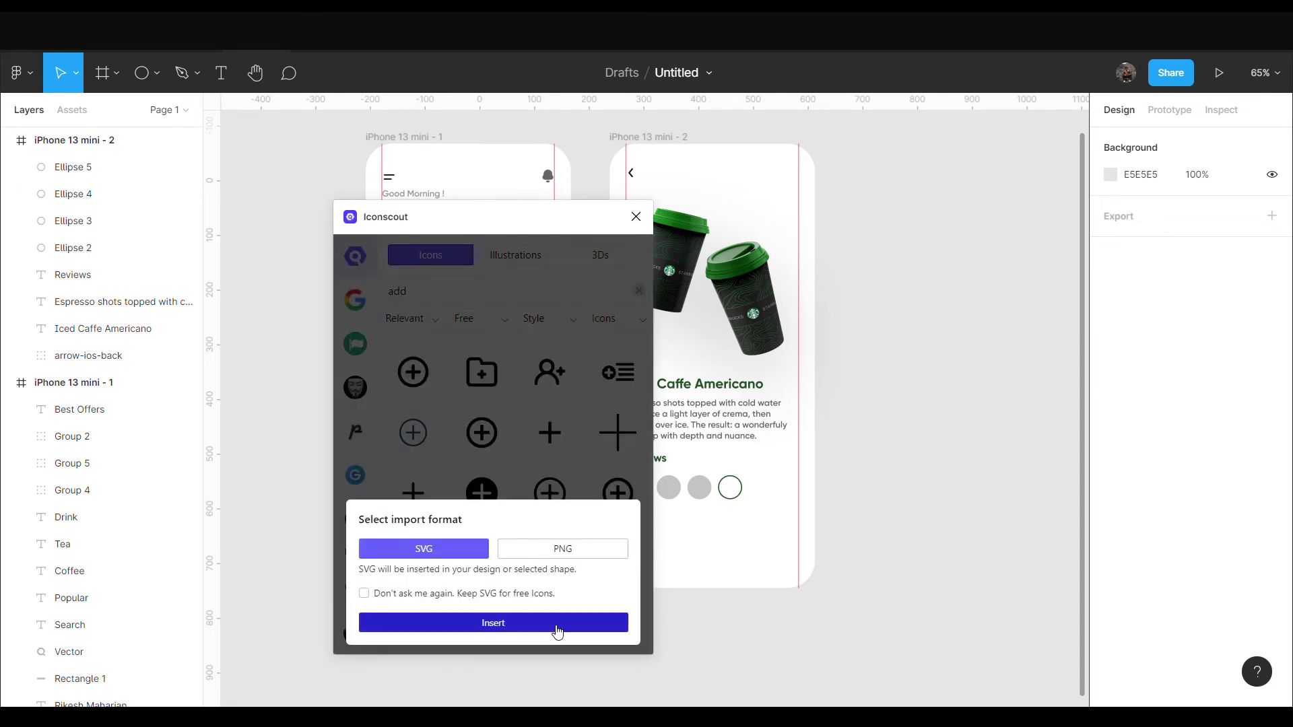
{"action": "left_click", "coordinate": [491, 621]}
{"action": "left_click", "coordinate": [636, 225]}
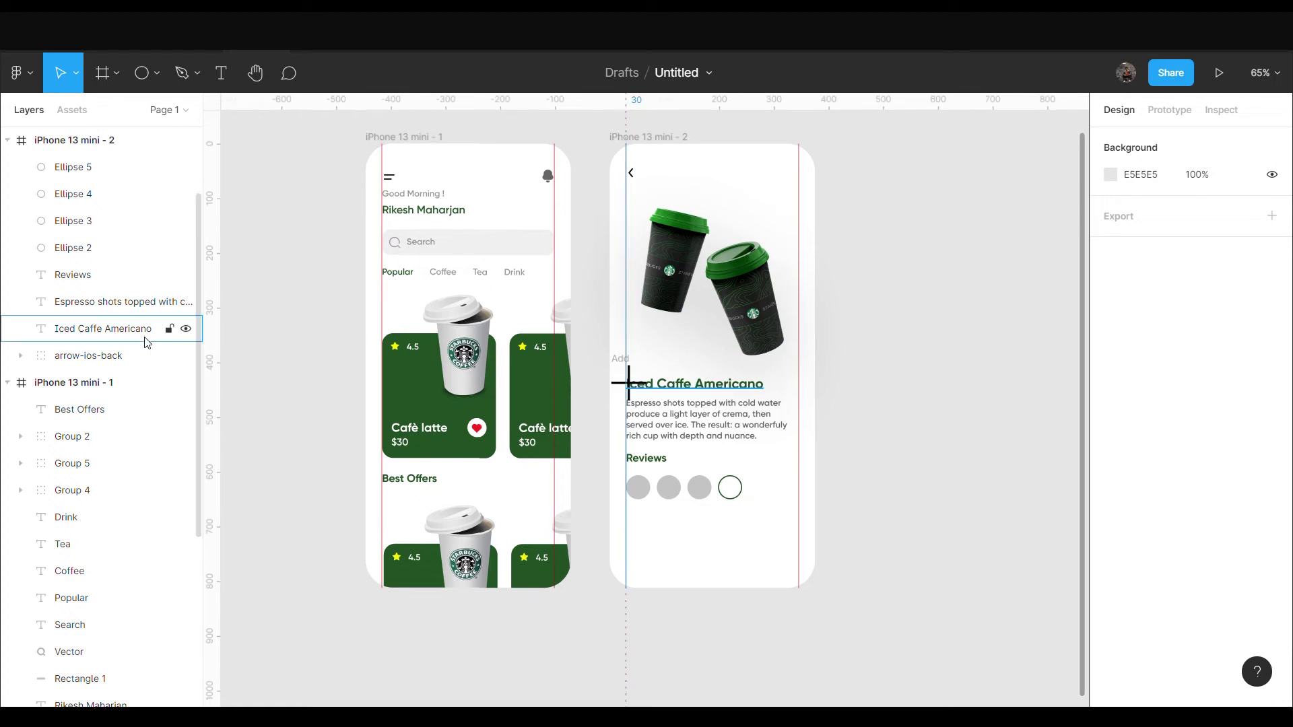
Move the Iconscout plus icon beside the phone, resize it to 22 px, then delete it
{"action": "double_click", "coordinate": [644, 393]}
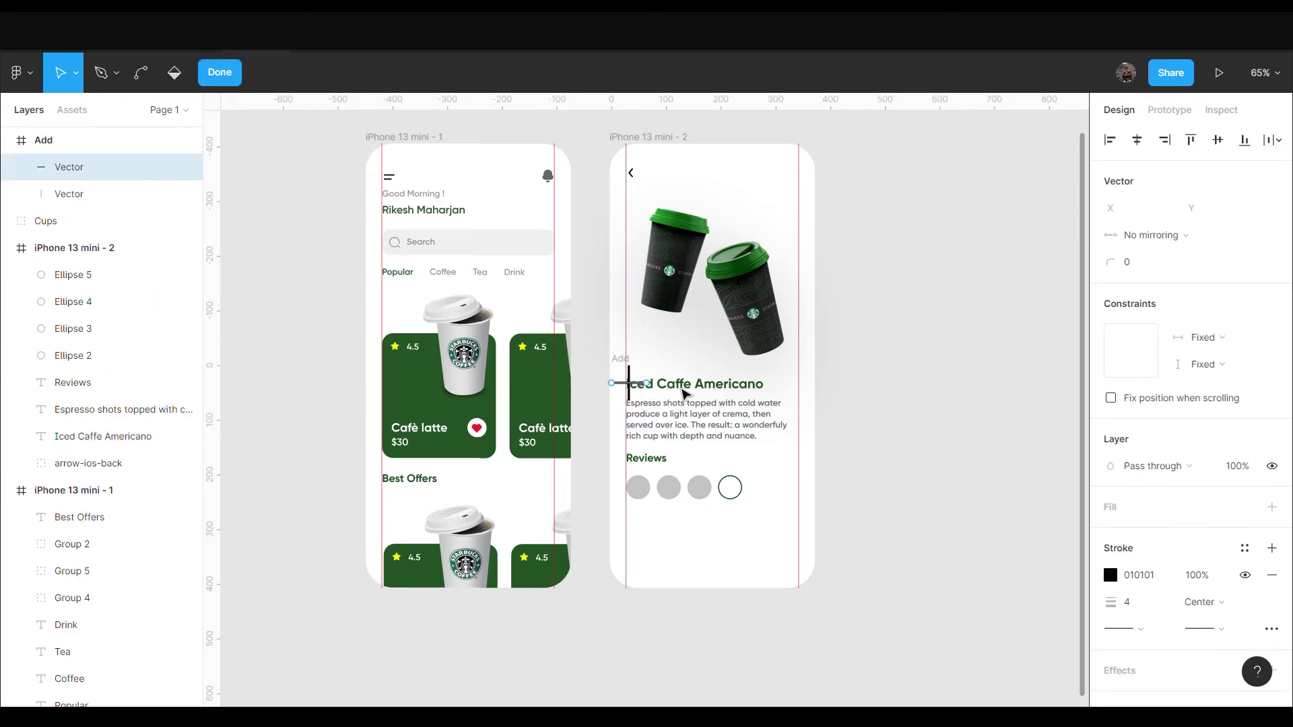
{"action": "left_click", "coordinate": [220, 72]}
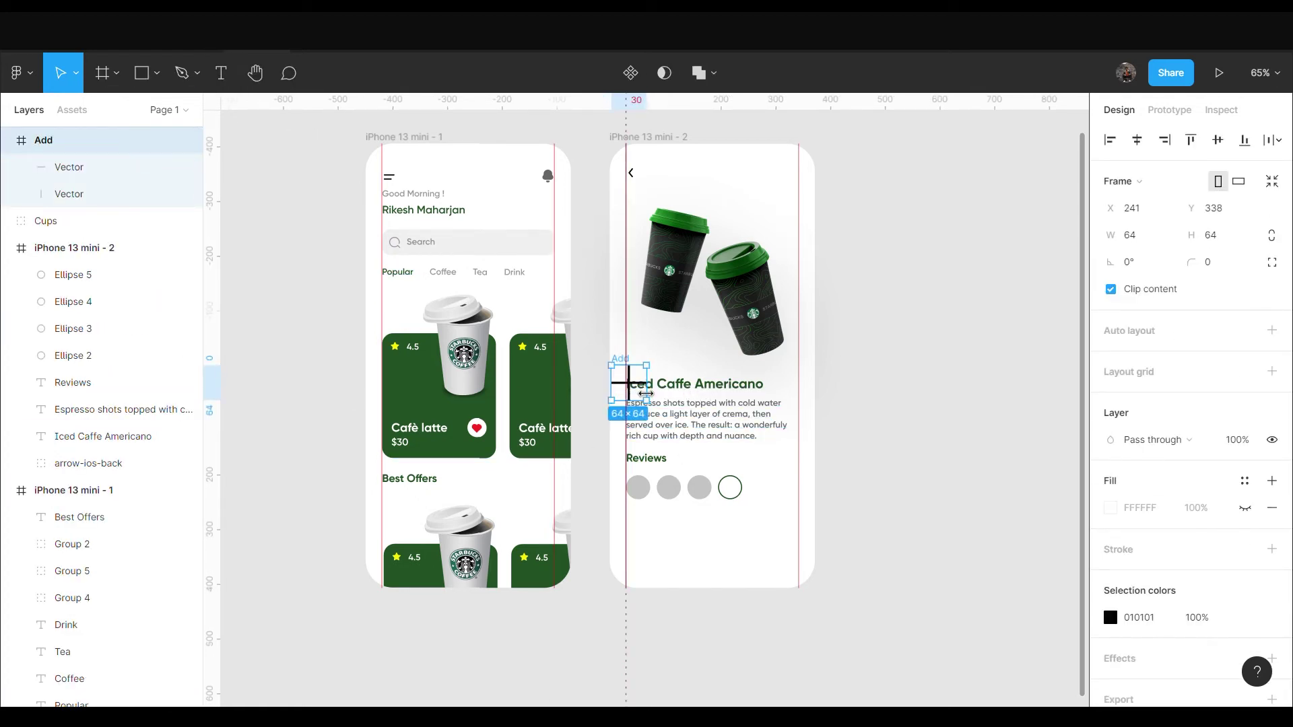
{"action": "left_click_drag", "start_coordinate": [629, 383], "coordinate": [965, 425]}
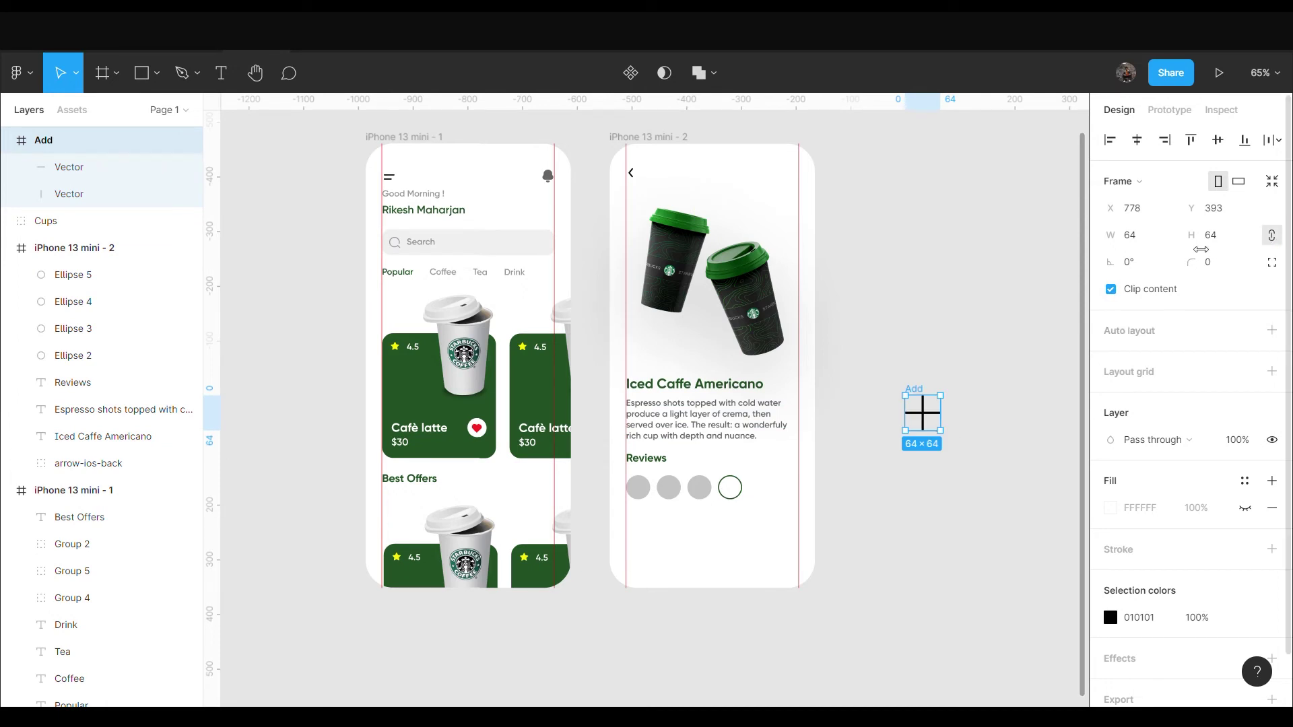
{"action": "left_click", "coordinate": [1134, 235]}
{"action": "type", "text": "35"}
{"action": "key", "text": "Return"}
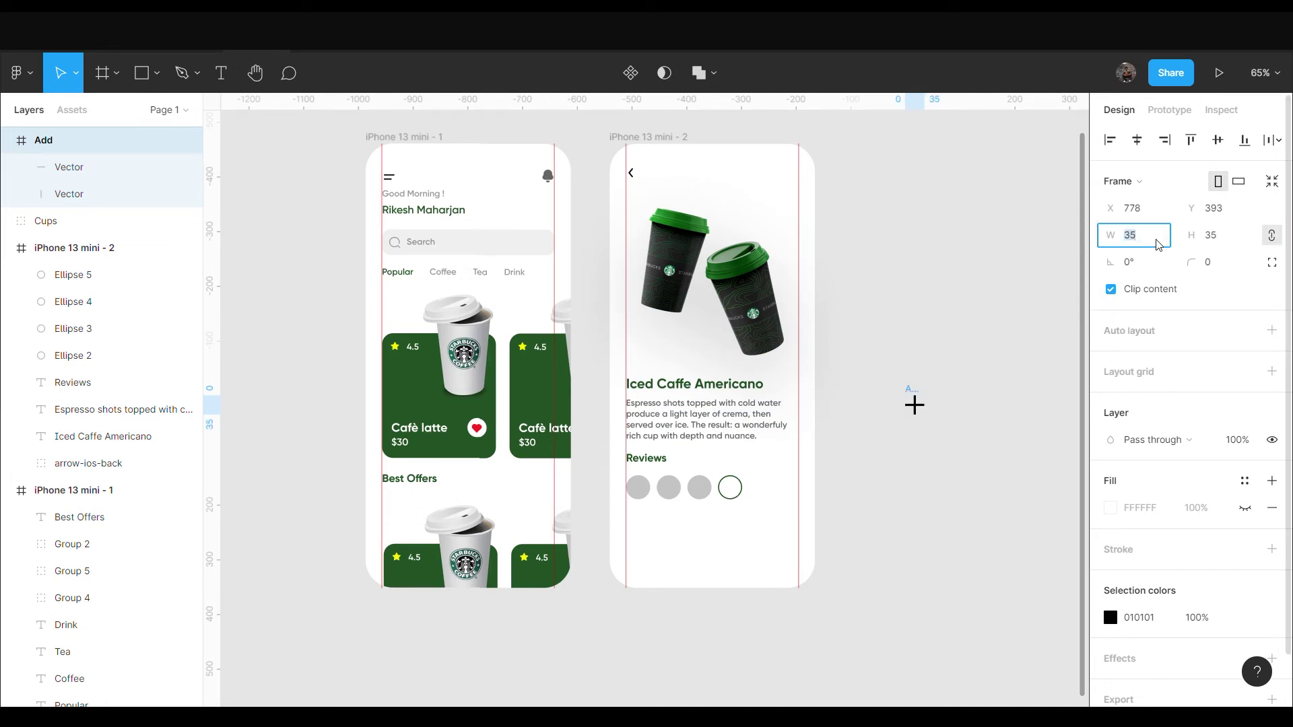
{"action": "type", "text": "22"}
{"action": "key", "text": "Return"}
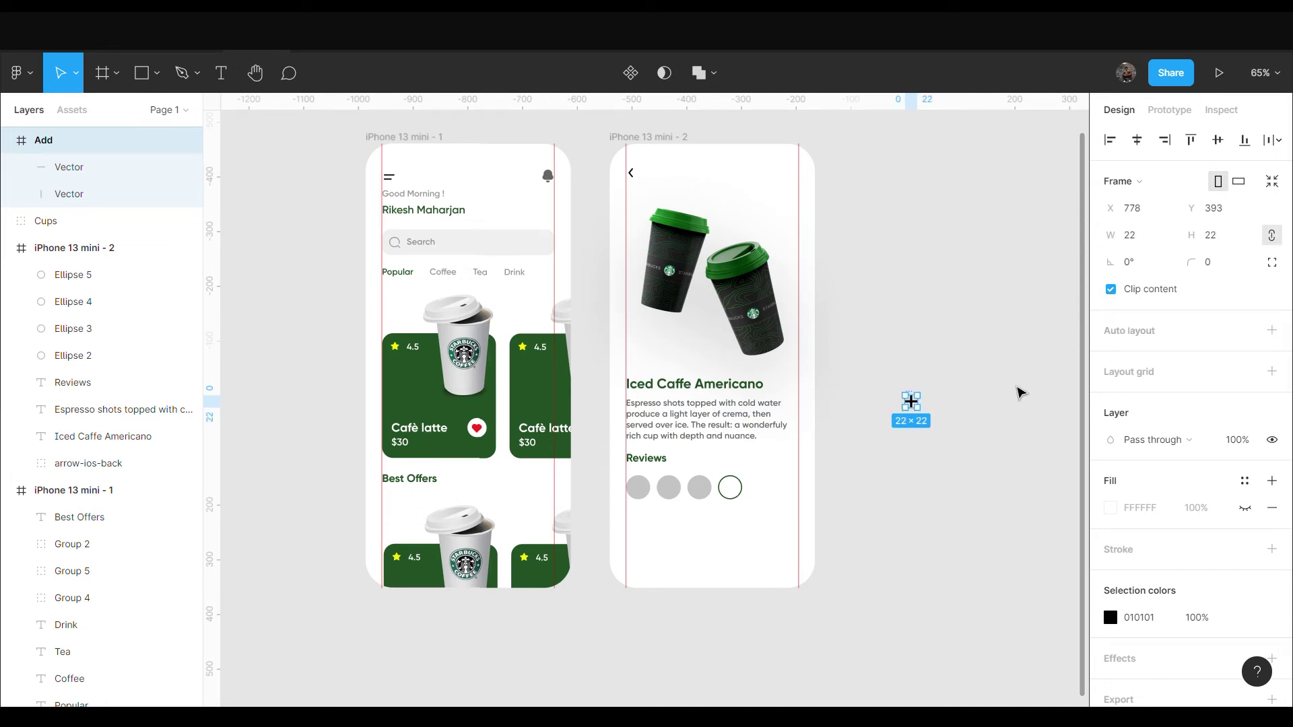
{"action": "key", "text": "Delete"}
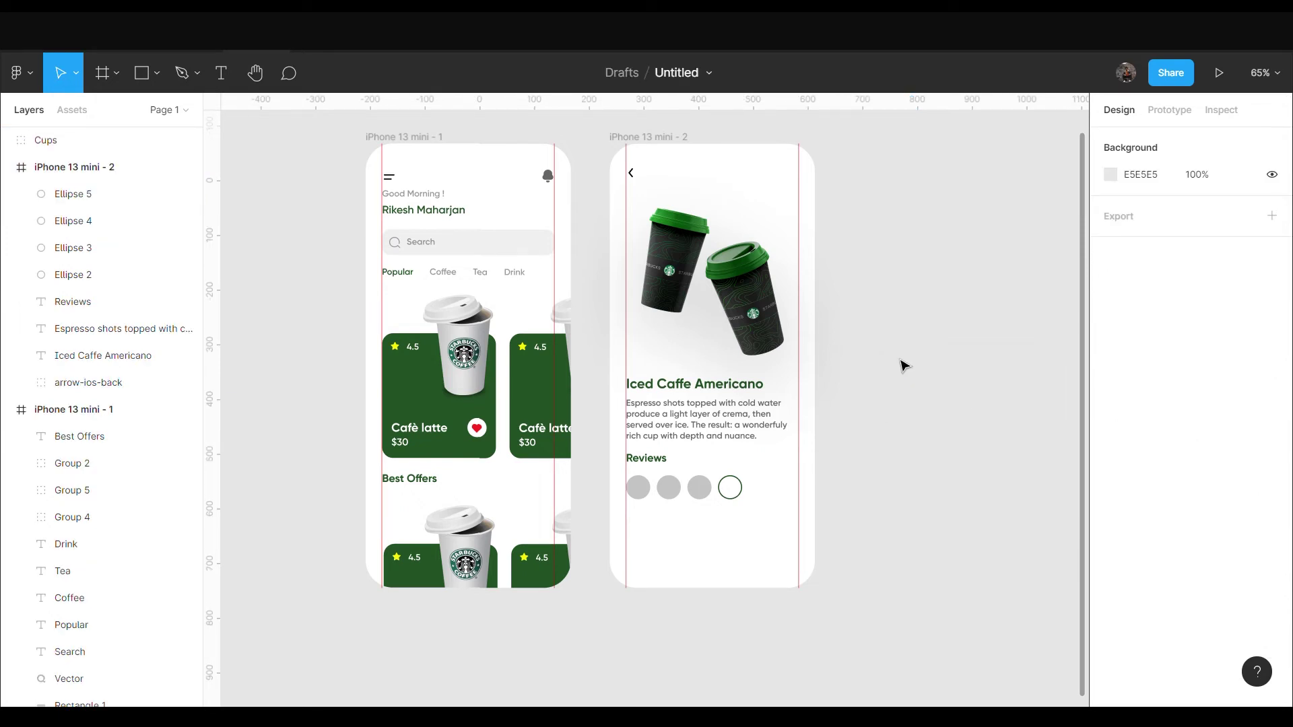
Insert an 'add' plus icon from the Feather Icons plugin beside the phone
{"action": "right_click", "coordinate": [896, 357]}
{"action": "mouse_move", "coordinate": [975, 482]}
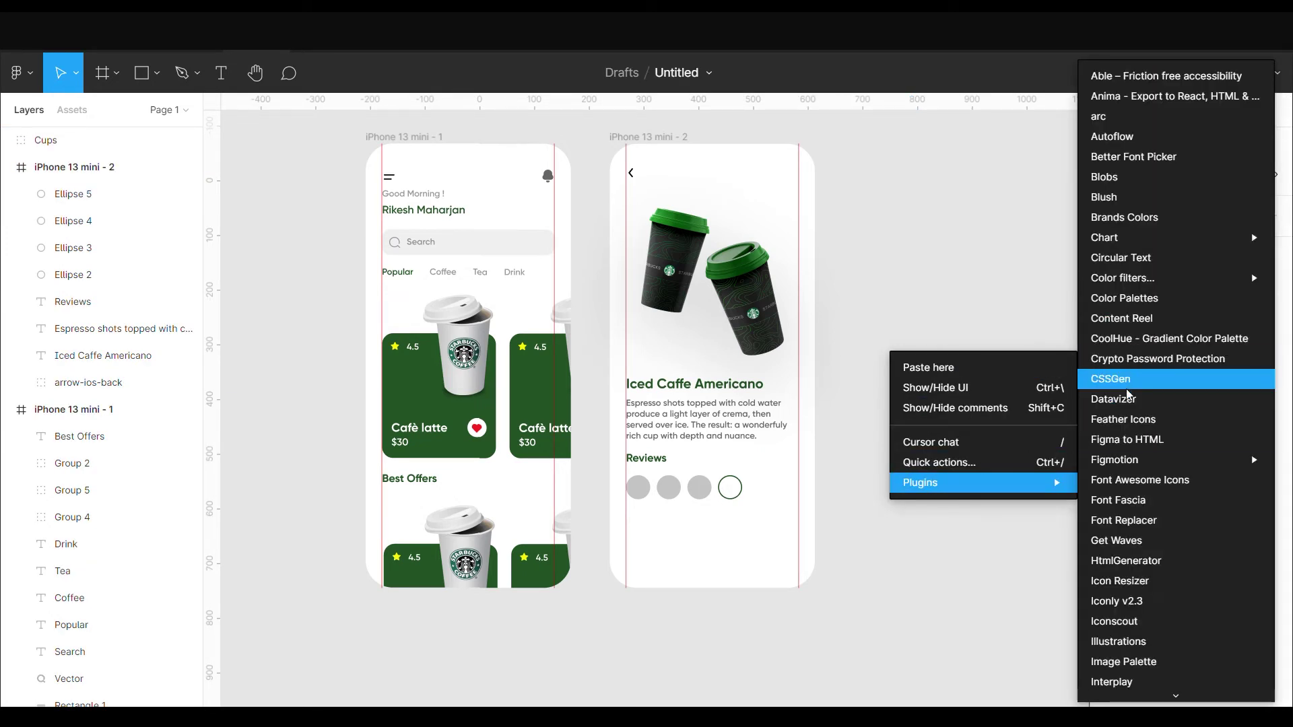
{"action": "scroll", "coordinate": [1130, 598], "scroll_direction": "down", "scroll_amount": 2}
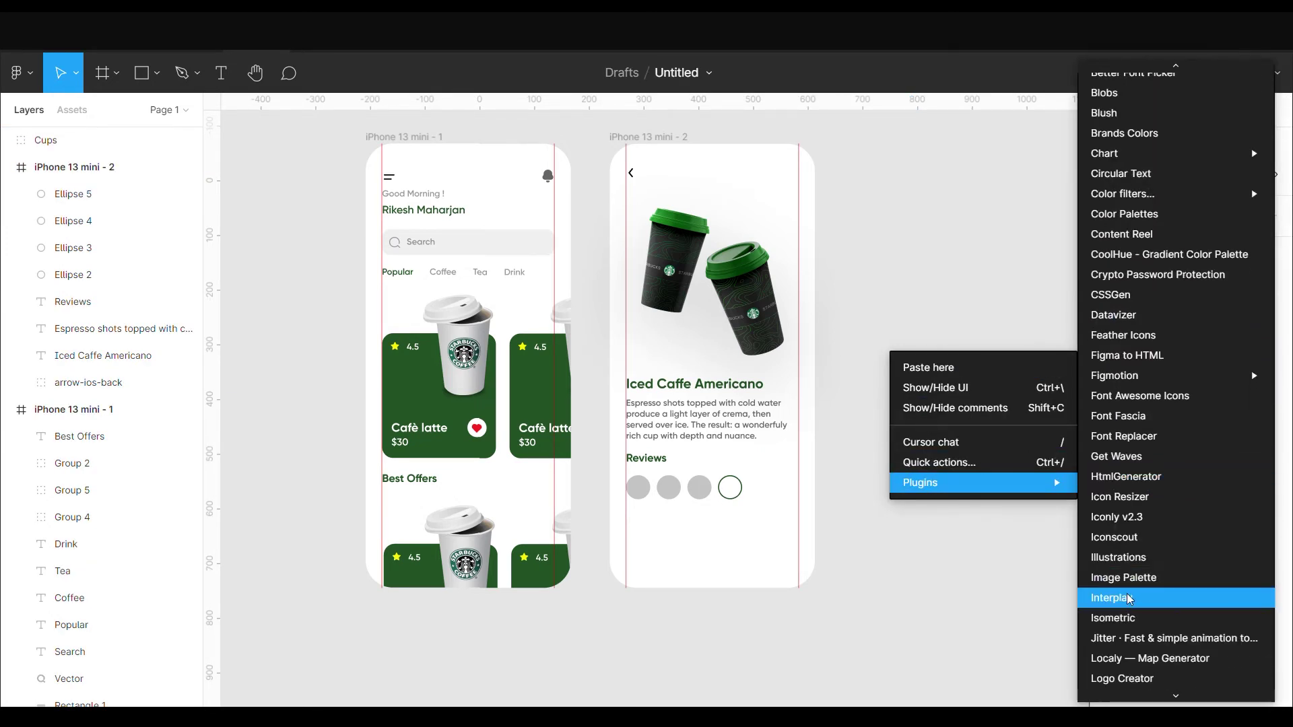
{"action": "left_click", "coordinate": [1141, 342]}
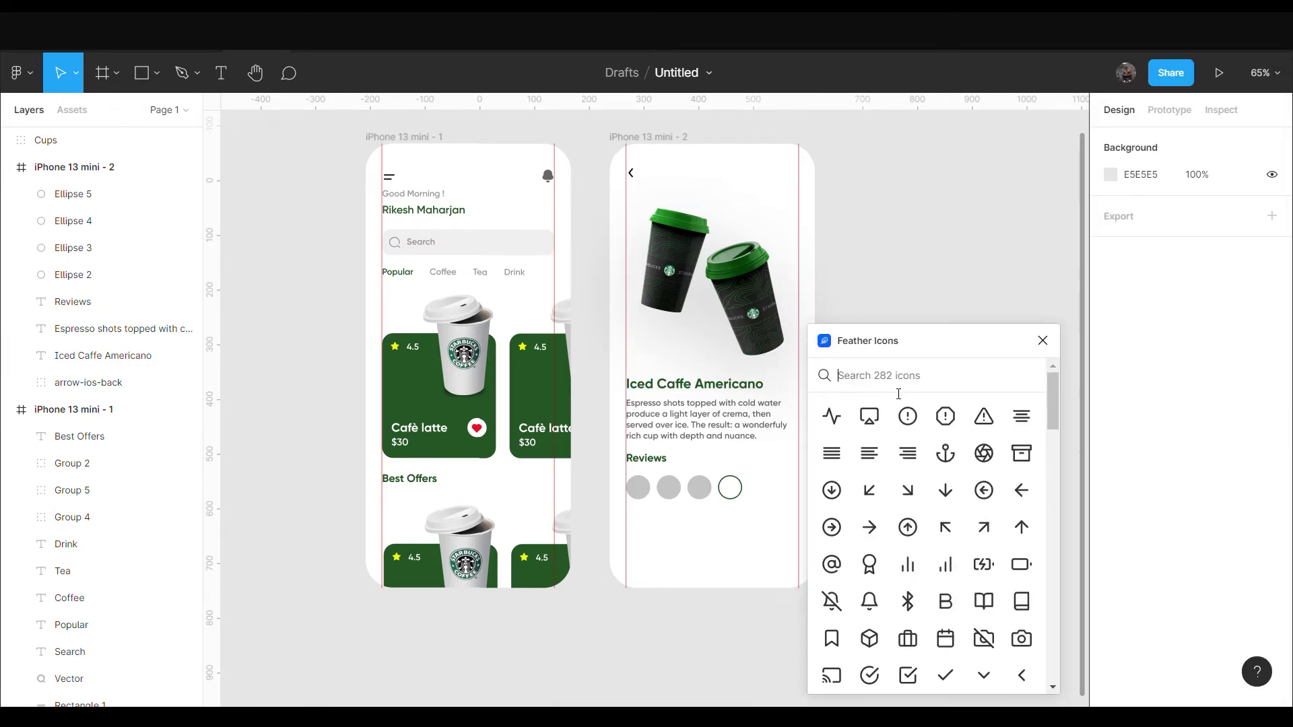
{"action": "type", "text": "aa"}
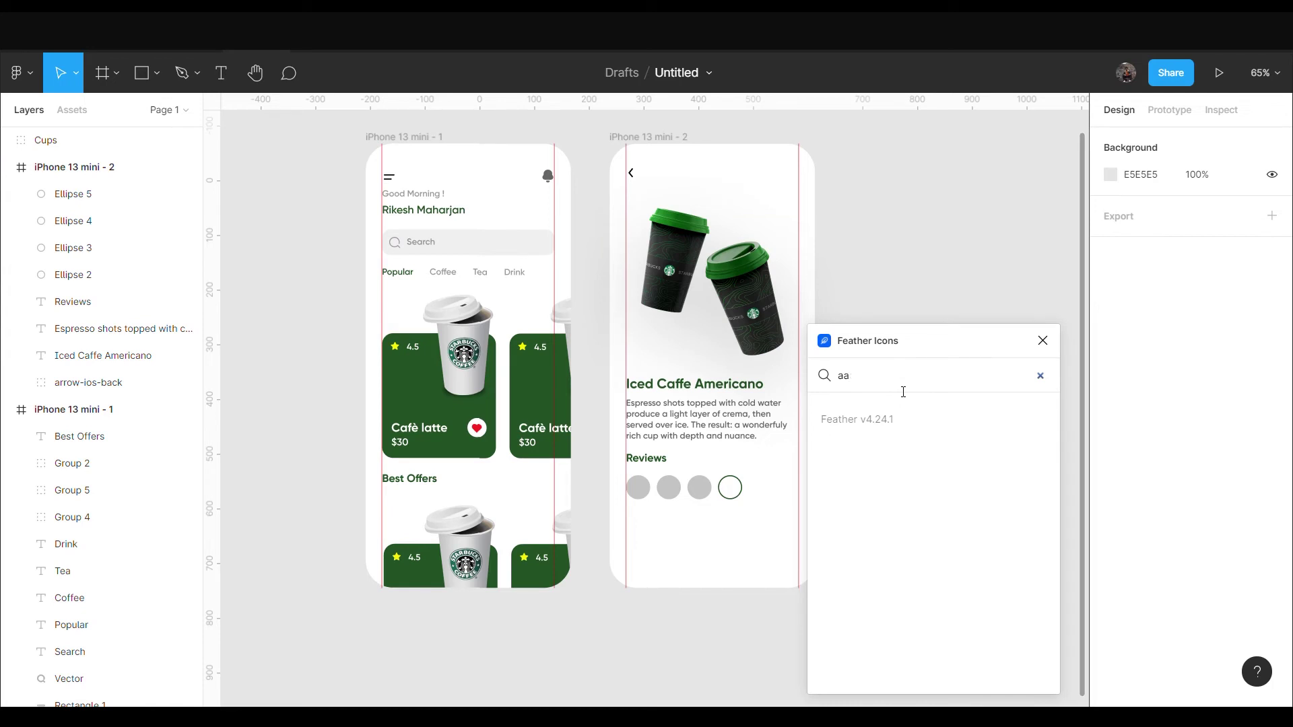
{"action": "key", "text": "BackSpace"}
{"action": "type", "text": "dd"}
{"action": "left_click", "coordinate": [914, 414]}
{"action": "left_click", "coordinate": [1043, 341]}
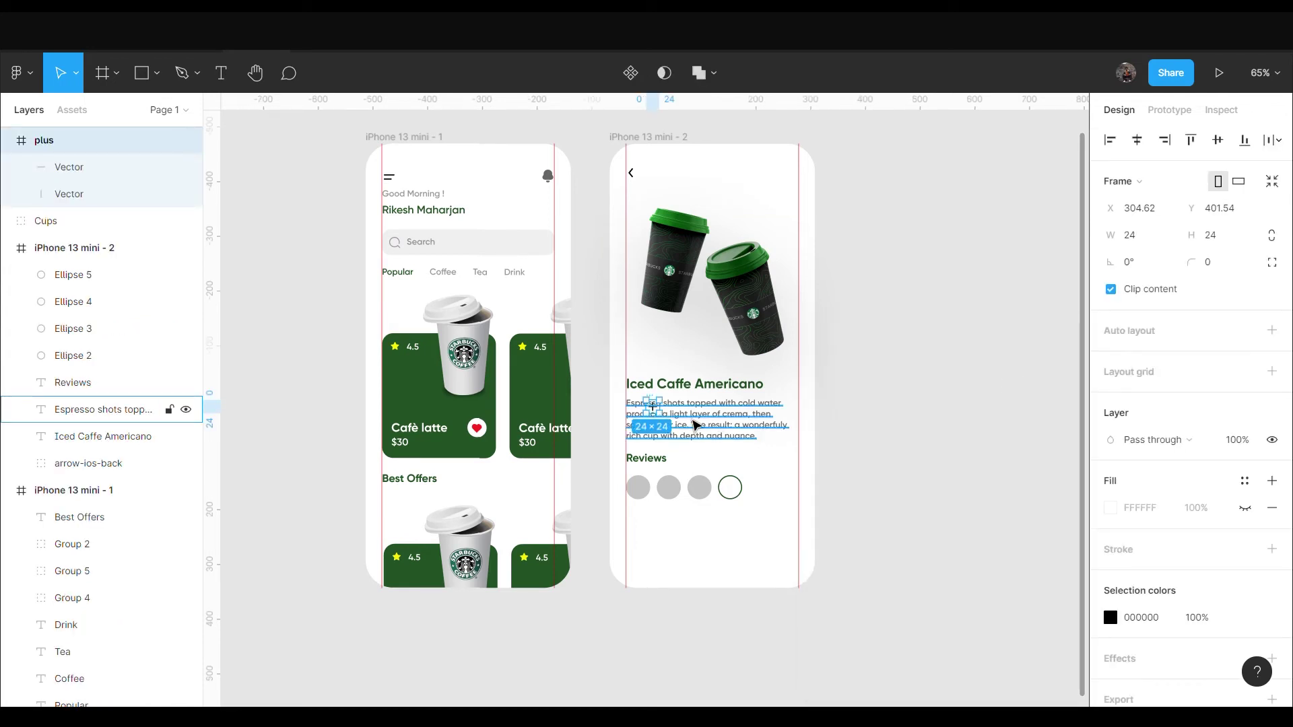
{"action": "left_click_drag", "start_coordinate": [652, 407], "coordinate": [909, 449]}
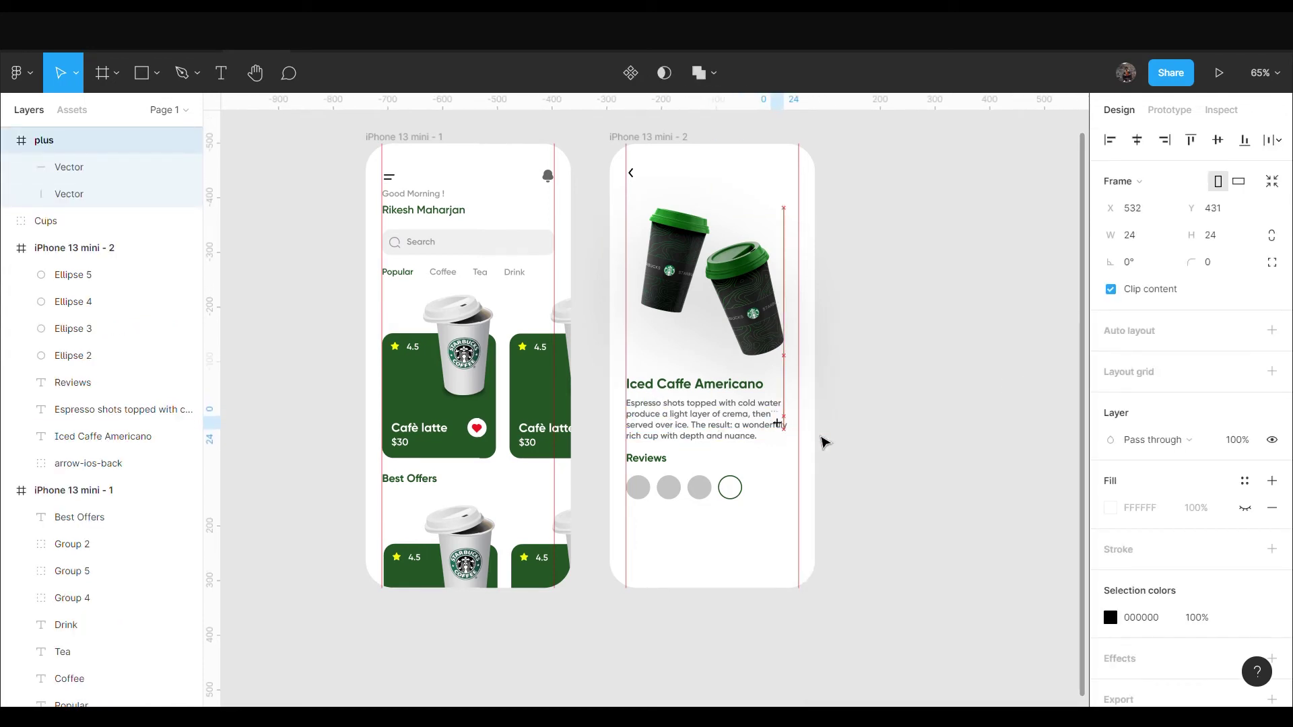
Resize the plus icon to 30×30 and colour its strokes dark green
{"action": "left_click", "coordinate": [1264, 238]}
{"action": "left_click", "coordinate": [1141, 239]}
{"action": "type", "text": "0"}
{"action": "key", "text": "Return"}
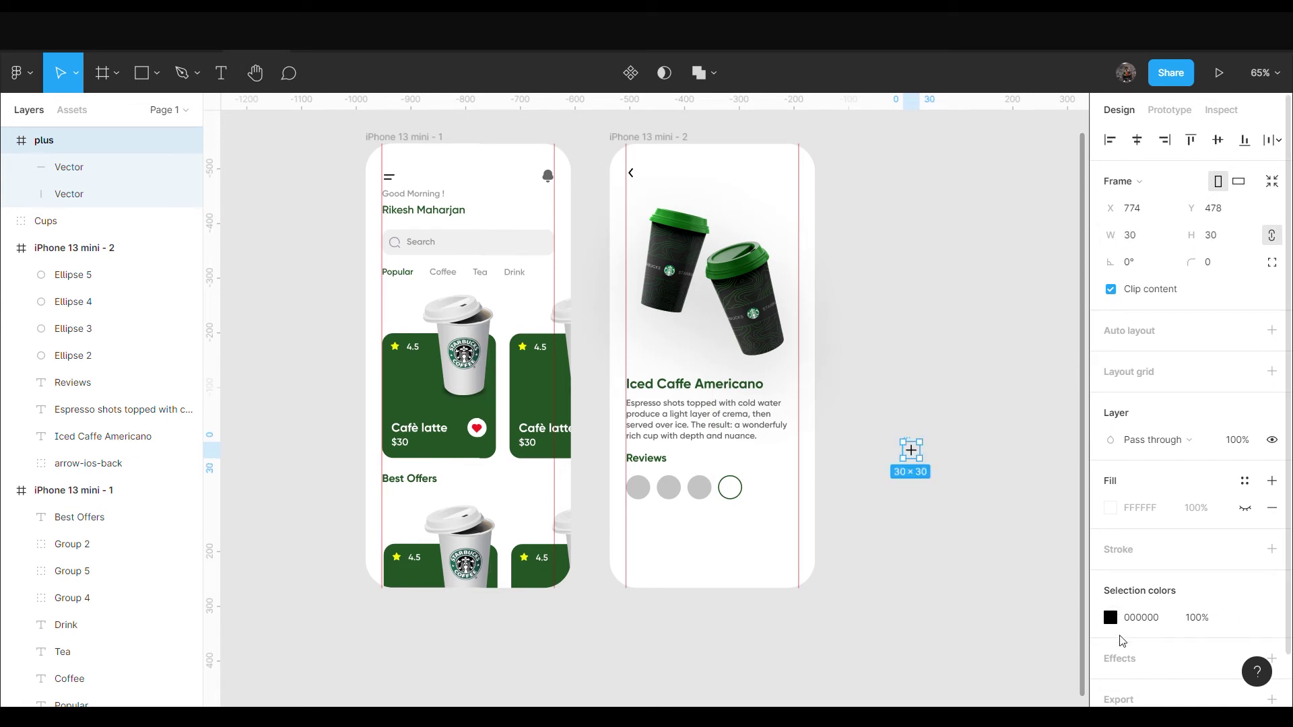
{"action": "left_click", "coordinate": [1111, 618]}
{"action": "left_click", "coordinate": [912, 519]}
{"action": "left_click", "coordinate": [566, 442]}
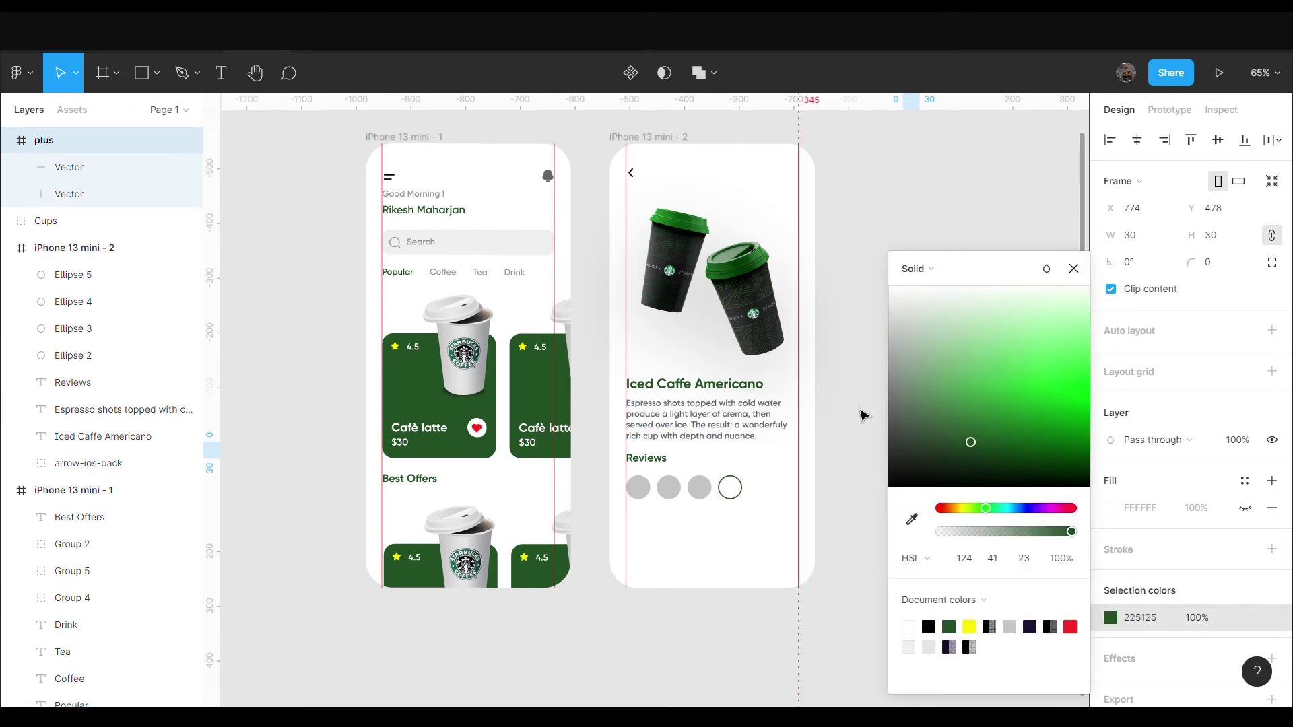
{"action": "left_click", "coordinate": [918, 456]}
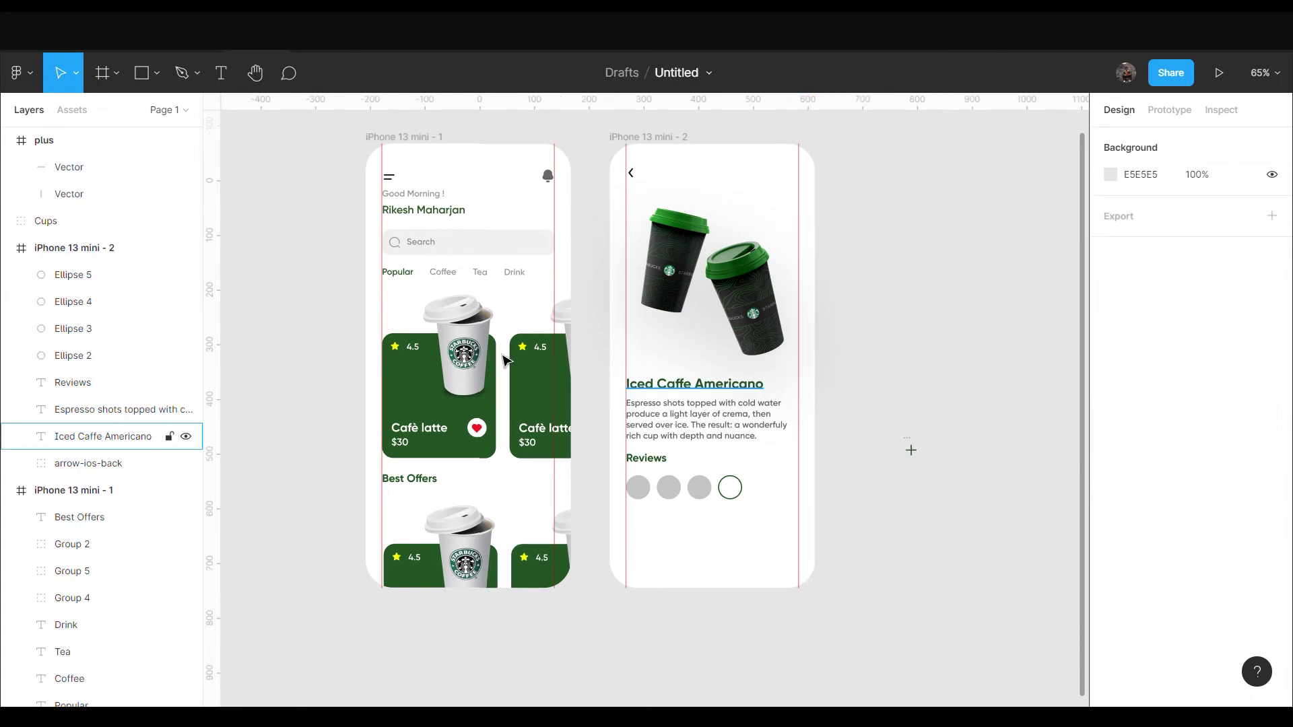
Place the plus icon inside the fourth review circle and make the ring's outline green
{"action": "left_click", "coordinate": [906, 452]}
{"action": "left_click_drag", "start_coordinate": [895, 461], "coordinate": [734, 496]}
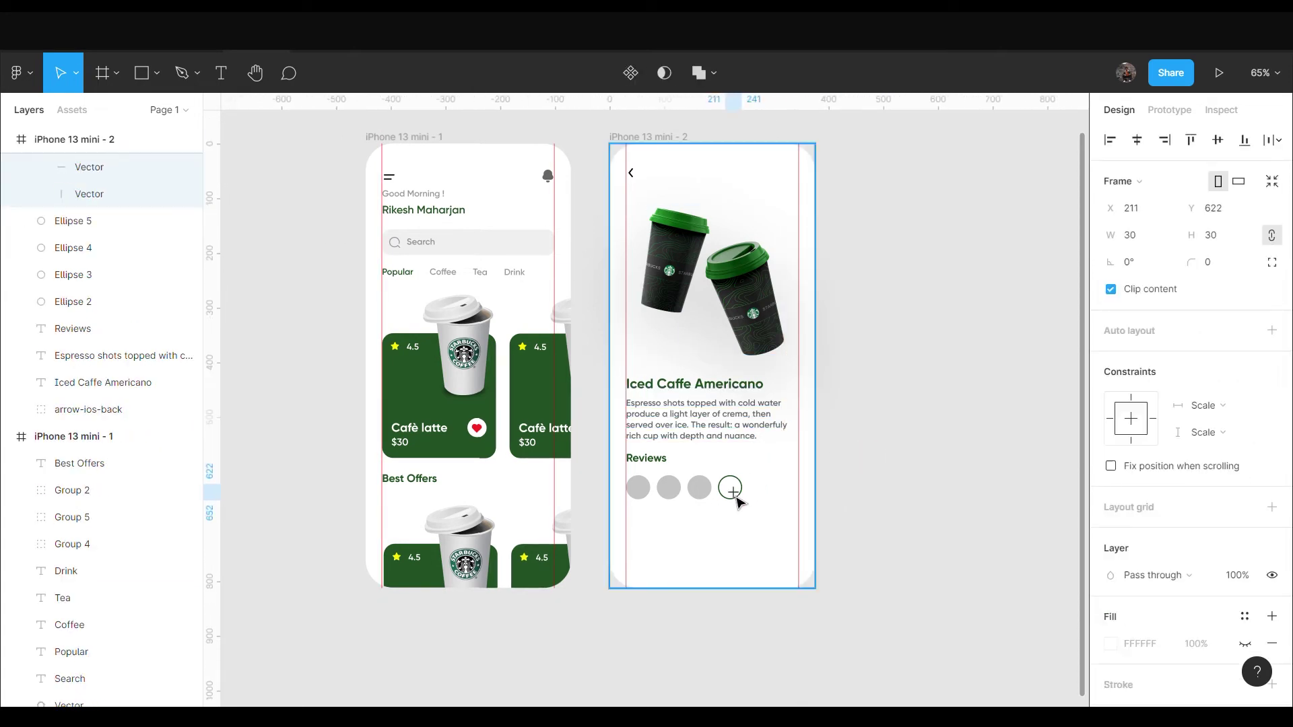
{"action": "left_click", "coordinate": [901, 506]}
{"action": "left_click", "coordinate": [744, 498]}
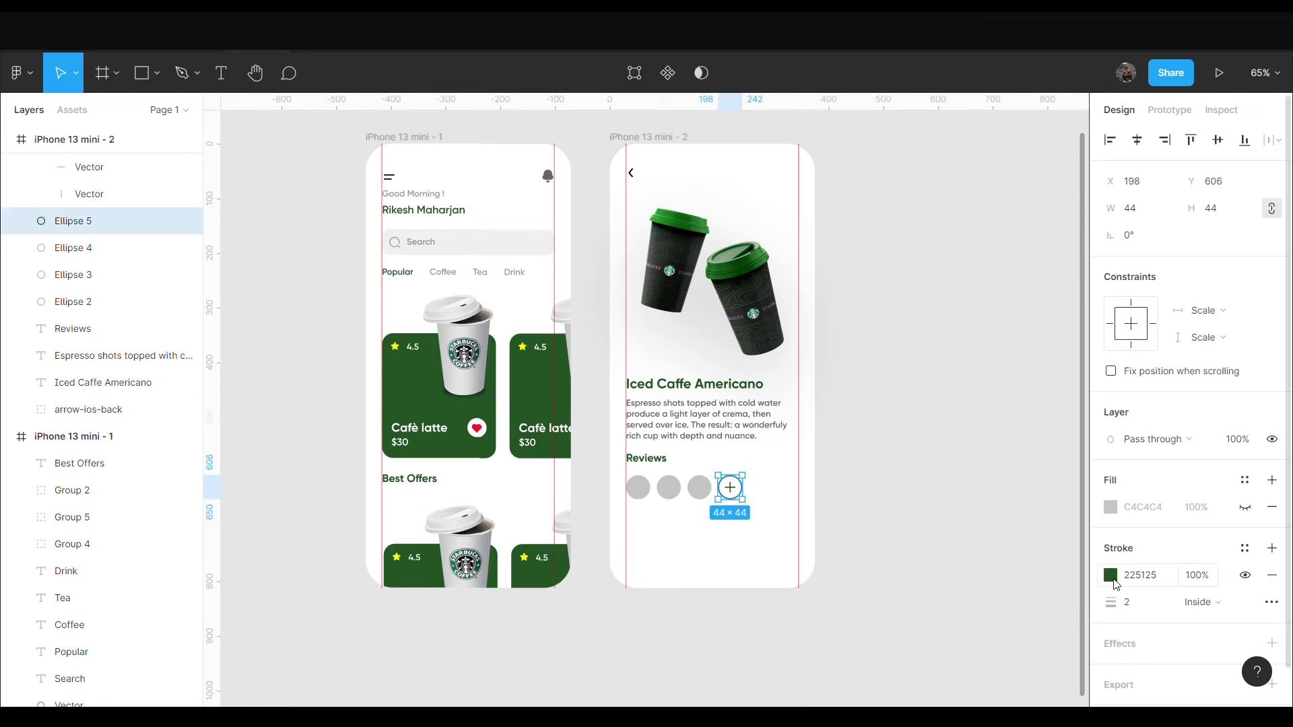
{"action": "left_click", "coordinate": [1110, 575]}
{"action": "key", "text": "i"}
{"action": "key", "text": "Escape"}
{"action": "left_click", "coordinate": [837, 423]}
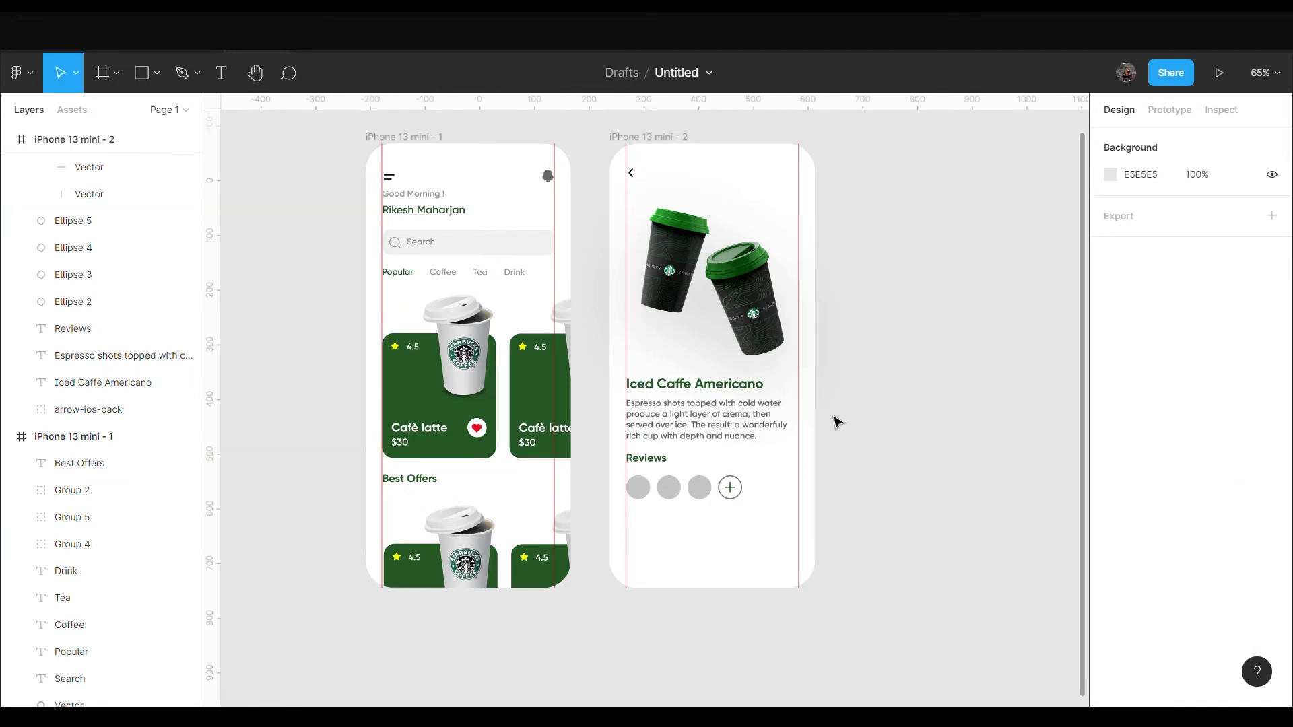
Add a 'Quantity' heading in the card green 225125 below the review circles
{"action": "left_click", "coordinate": [221, 75]}
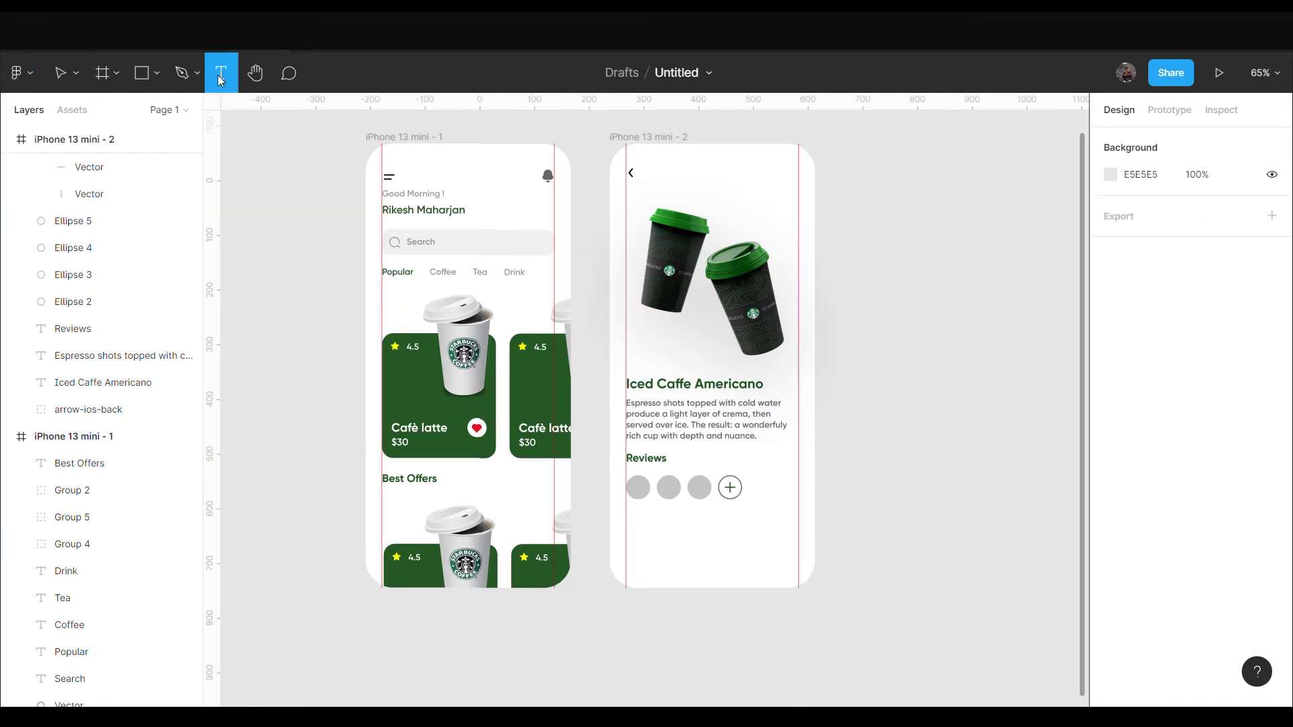
{"action": "left_click", "coordinate": [825, 312]}
{"action": "type", "text": "Quantity"}
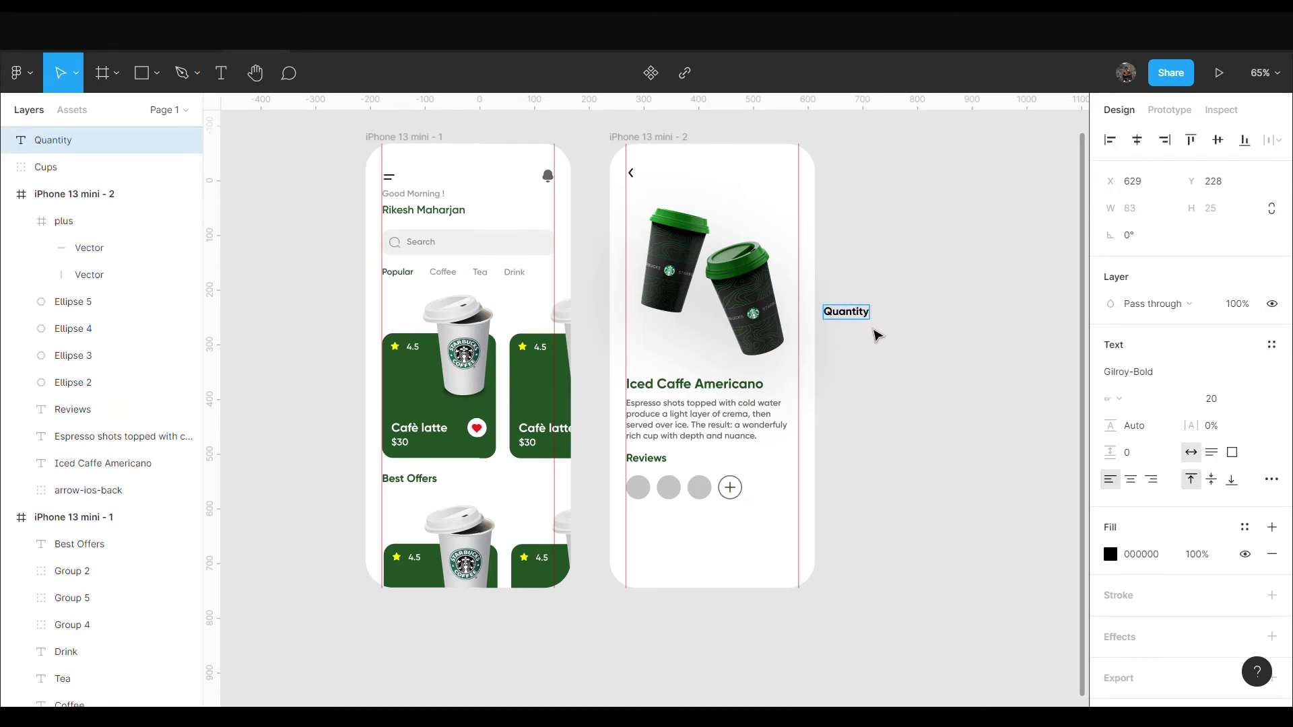
{"action": "key", "text": "Escape"}
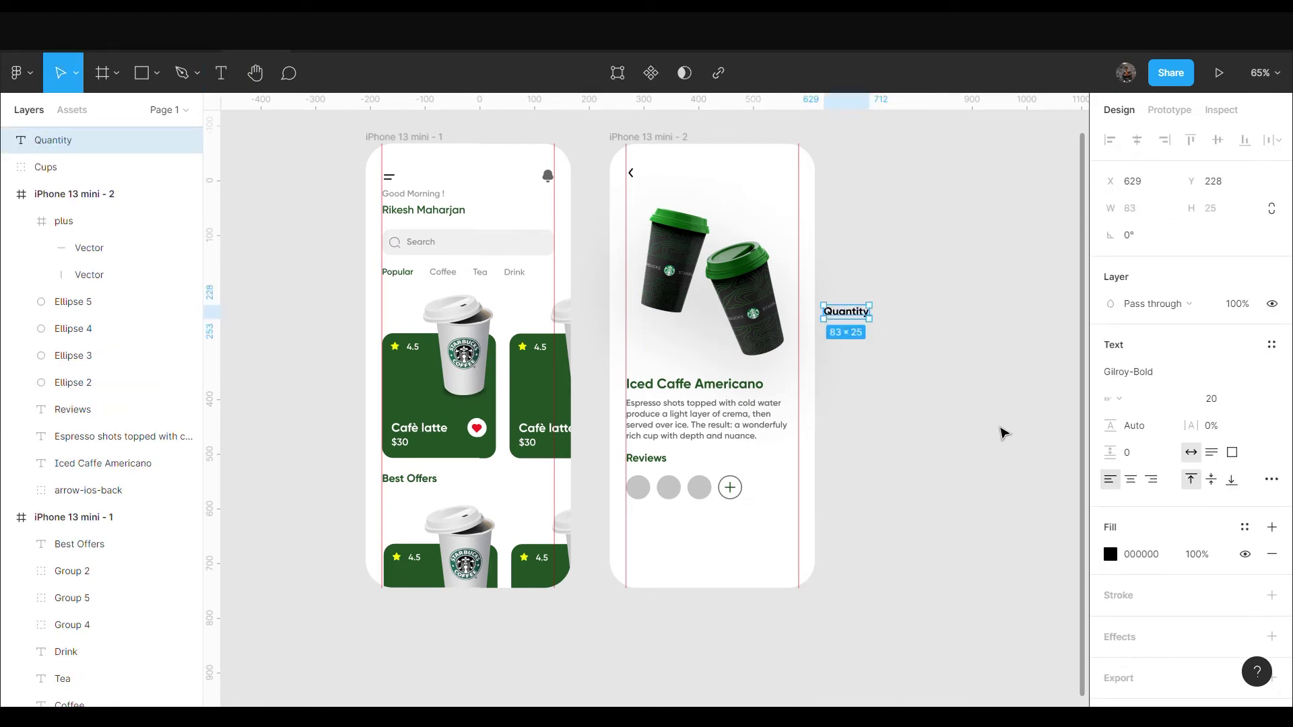
{"action": "left_click", "coordinate": [1110, 554]}
{"action": "left_click", "coordinate": [912, 519]}
{"action": "left_click", "coordinate": [559, 404]}
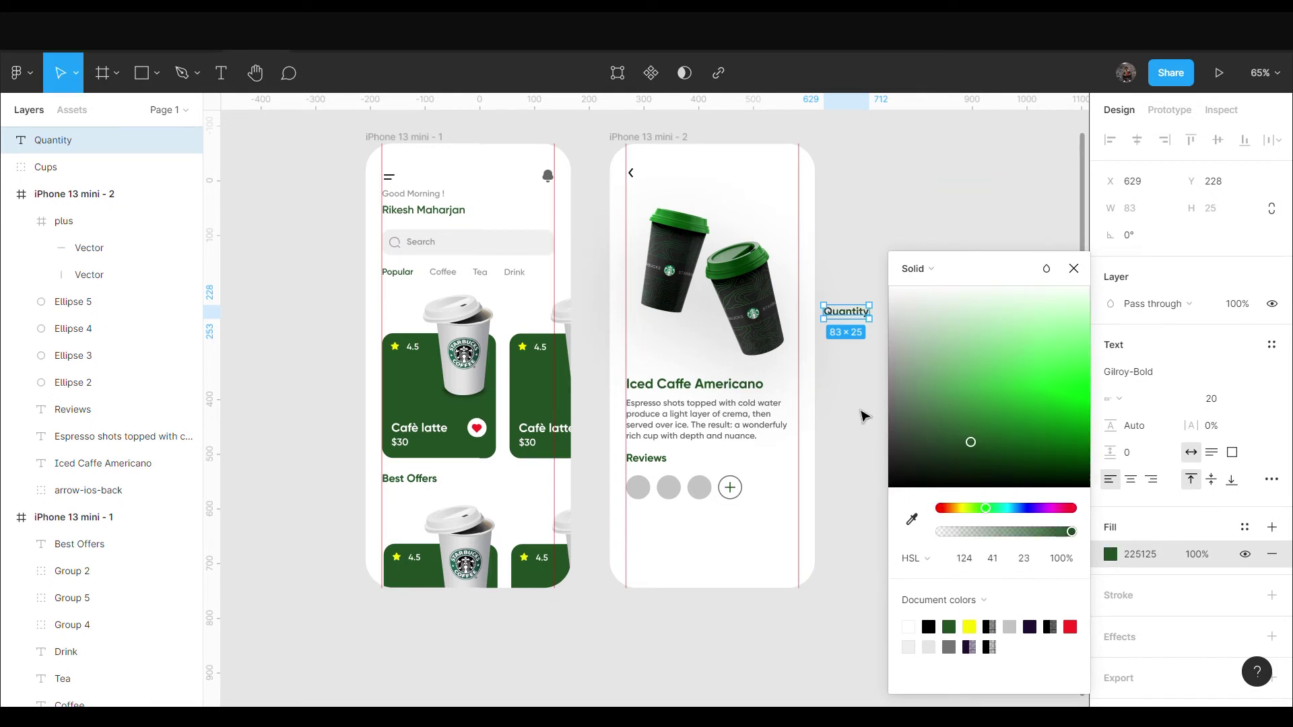
{"action": "key", "text": "Escape"}
{"action": "left_click_drag", "start_coordinate": [845, 313], "coordinate": [667, 537]}
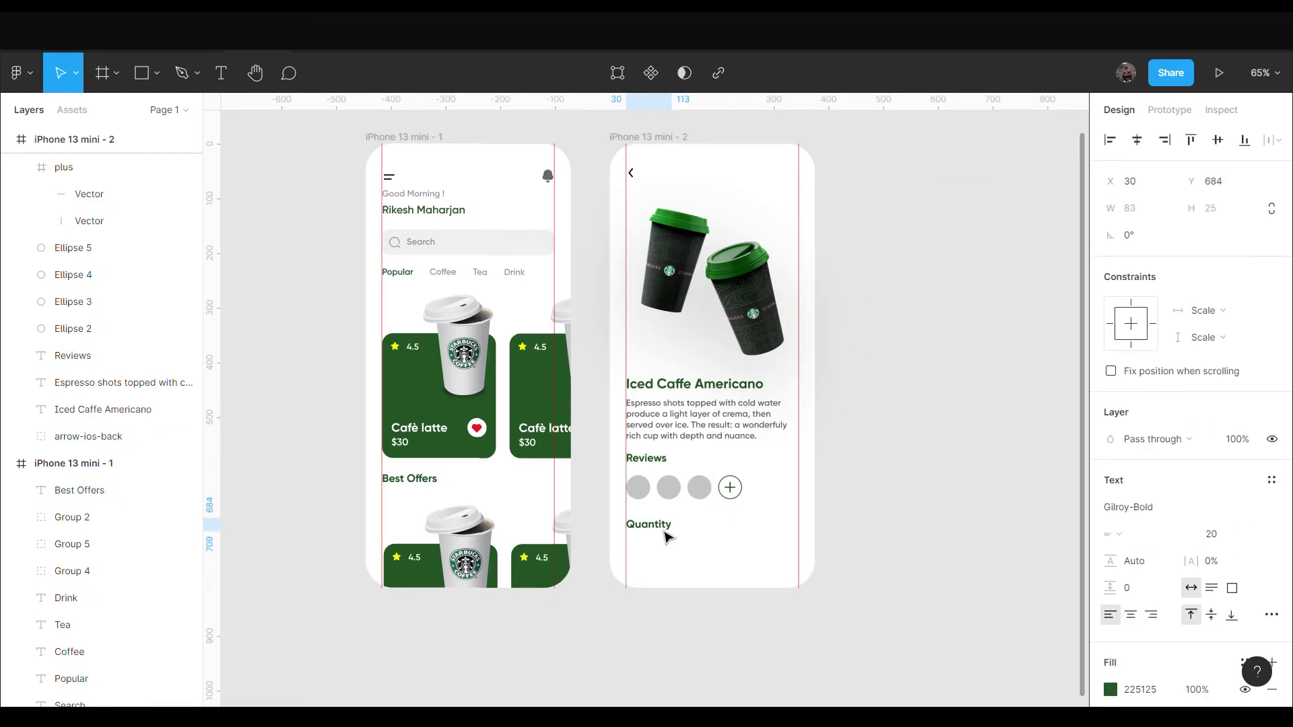
{"action": "left_click", "coordinate": [956, 444]}
Draw a tall rectangle beside the phone with corner radius 20
{"action": "scroll", "coordinate": [933, 449], "scroll_direction": "down", "scroll_amount": 1}
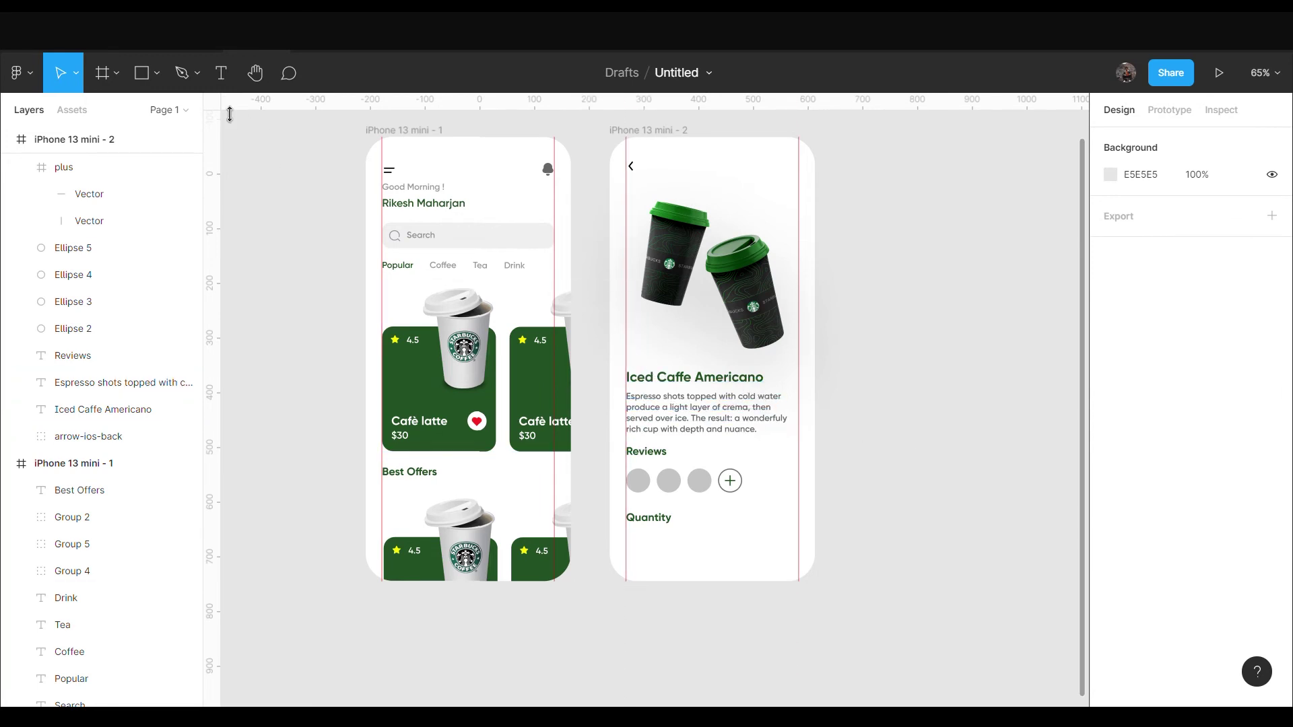
{"action": "left_click", "coordinate": [157, 73]}
{"action": "left_click", "coordinate": [124, 111]}
{"action": "left_click_drag", "start_coordinate": [862, 328], "coordinate": [916, 407]}
{"action": "type", "text": "2"}
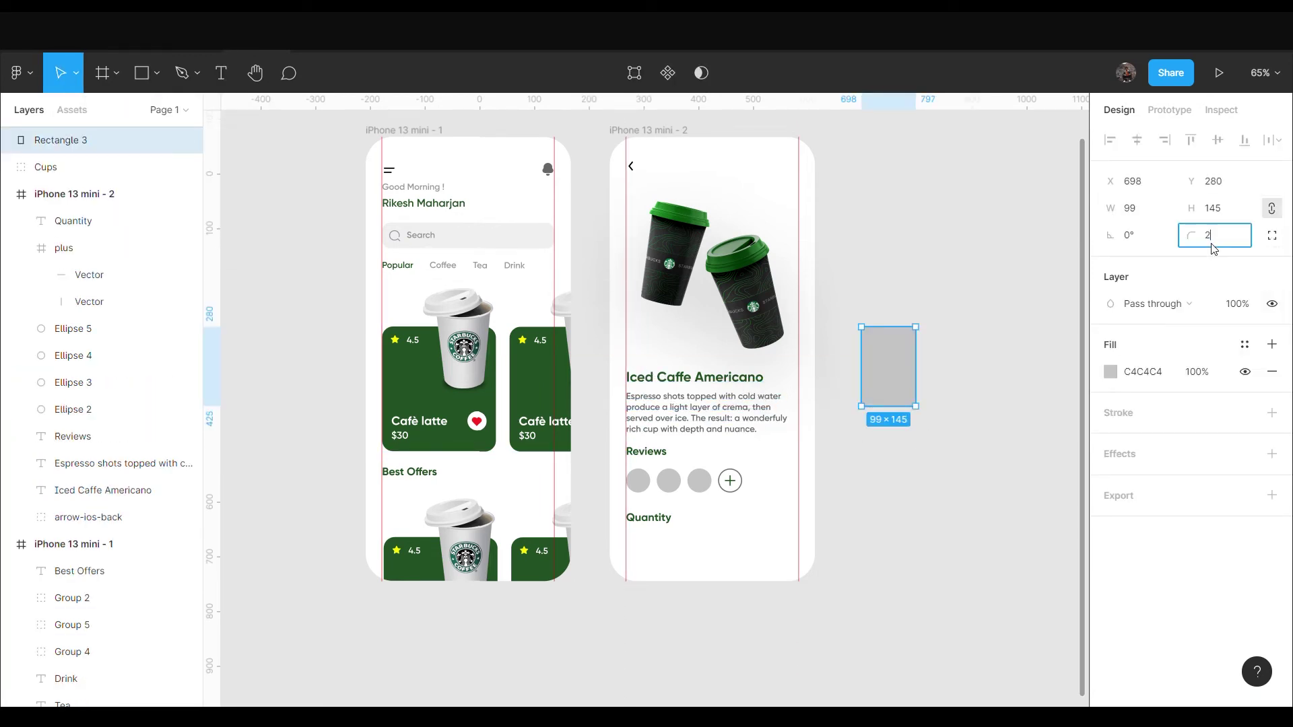
{"action": "type", "text": "0"}
{"action": "key", "text": "Escape"}
{"action": "left_click", "coordinate": [887, 403]}
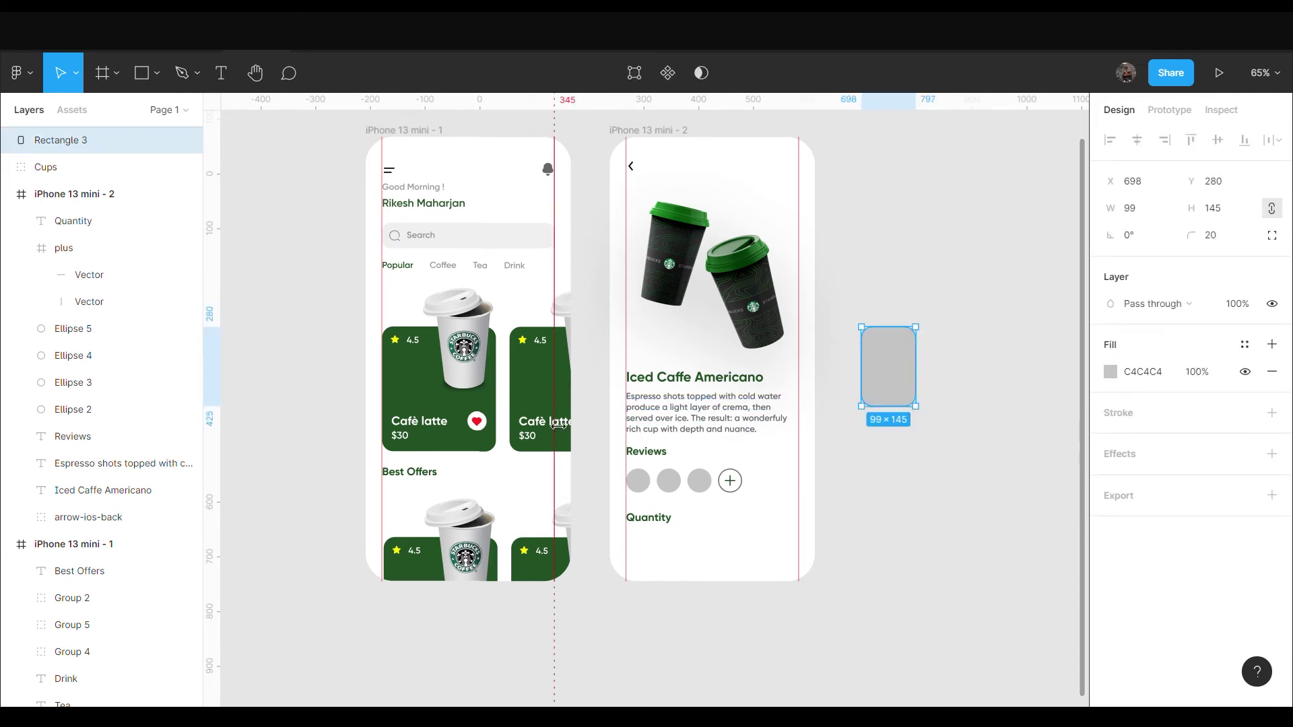
Fill the rectangle with the product card's green 225125
{"action": "left_click", "coordinate": [547, 387], "text": "ctrl"}
{"action": "left_click", "coordinate": [539, 431]}
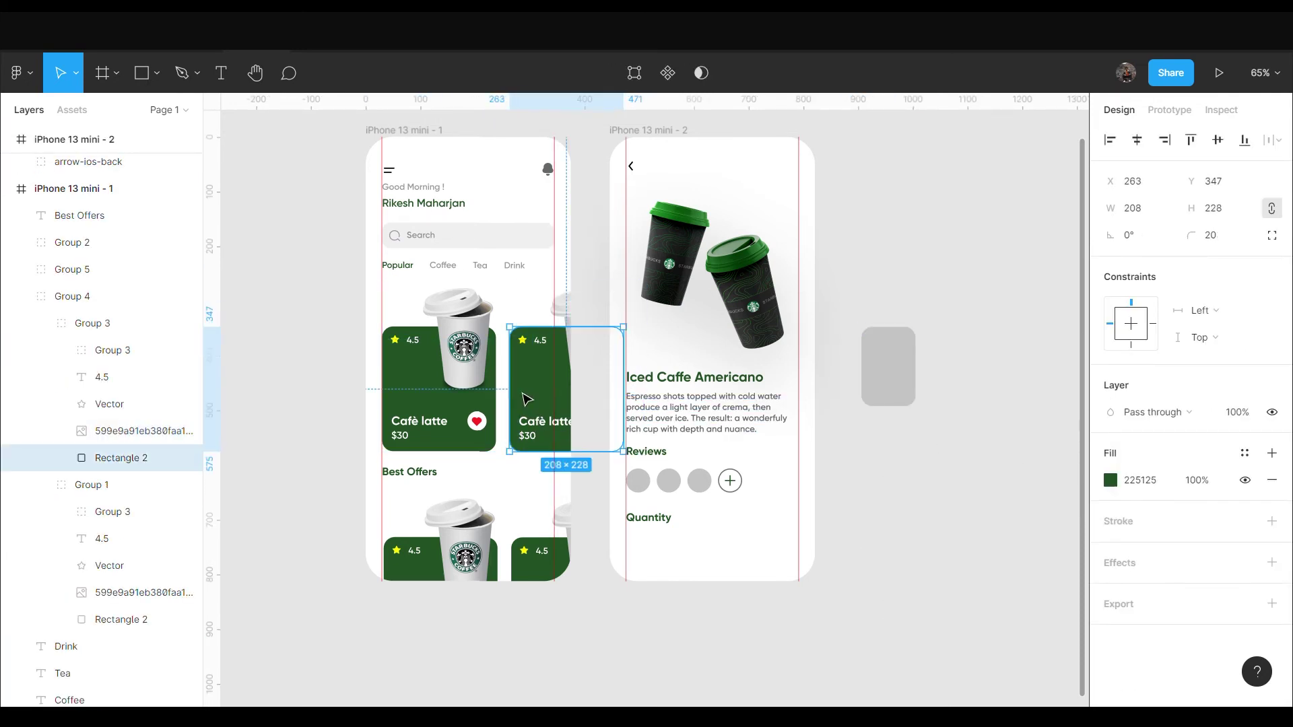
{"action": "left_click", "coordinate": [1134, 481]}
{"action": "left_click", "coordinate": [908, 370]}
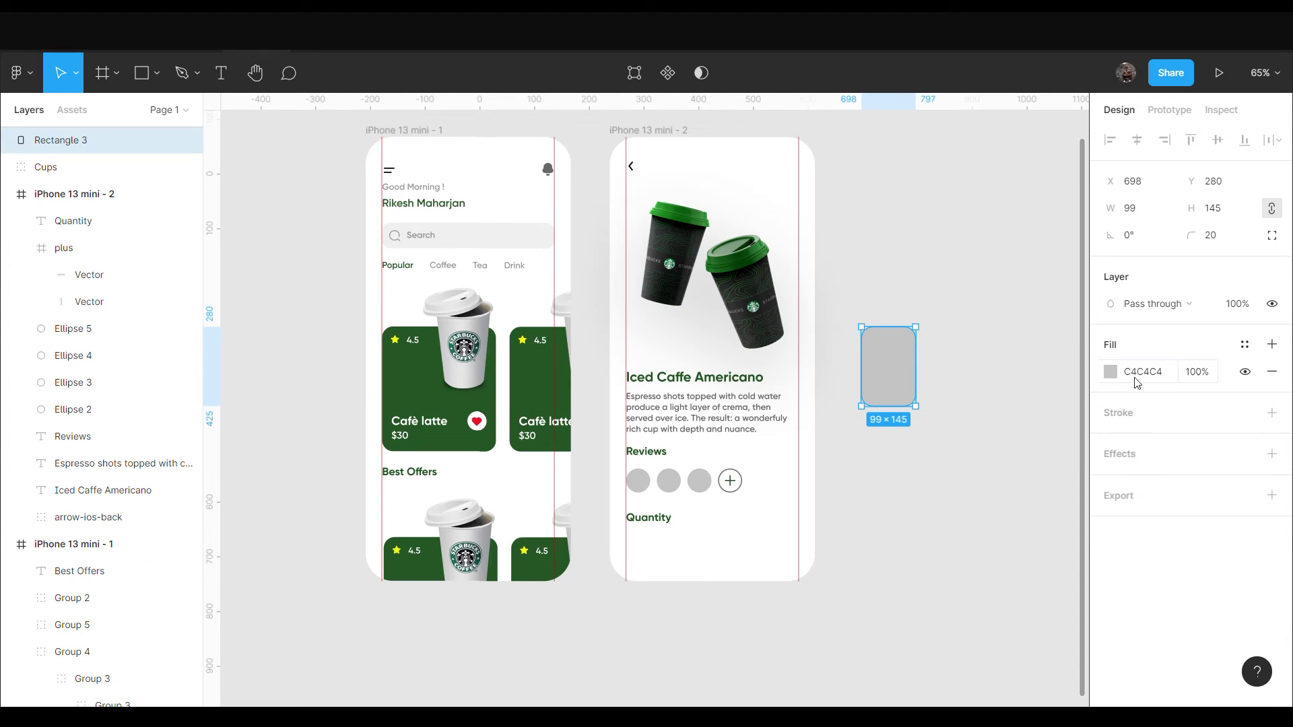
{"action": "left_click", "coordinate": [1137, 372]}
{"action": "type", "text": "225125"}
{"action": "left_click", "coordinate": [971, 461]}
Position the green card inside the phone beside Quantity, lined up under the plus icon
{"action": "mouse_move", "coordinate": [906, 361]}
{"action": "left_mouse_down"}
{"action": "mouse_move", "coordinate": [763, 552]}
{"action": "mouse_move", "coordinate": [785, 527]}
{"action": "left_mouse_up"}
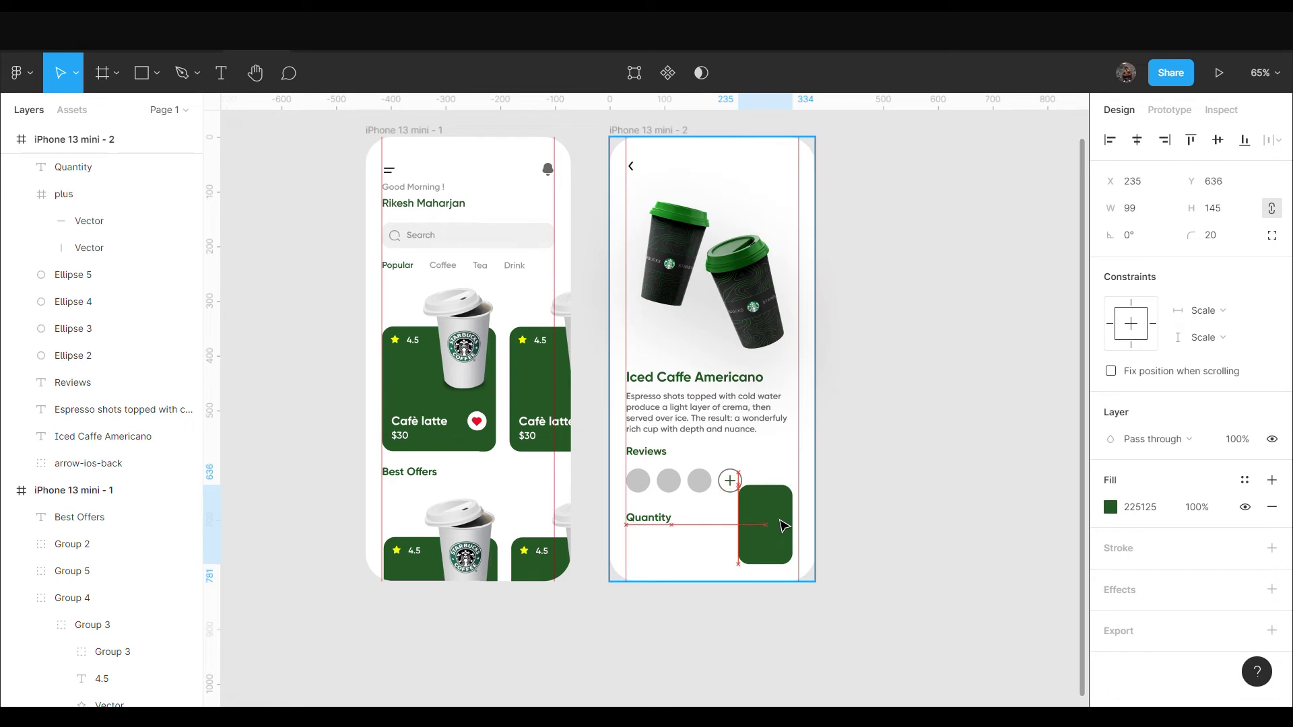
{"action": "key", "text": "Left"}
{"action": "key", "text": "Left"}
{"action": "key", "text": "Left"}
{"action": "key", "text": "Left"}
{"action": "key", "text": "Left"}
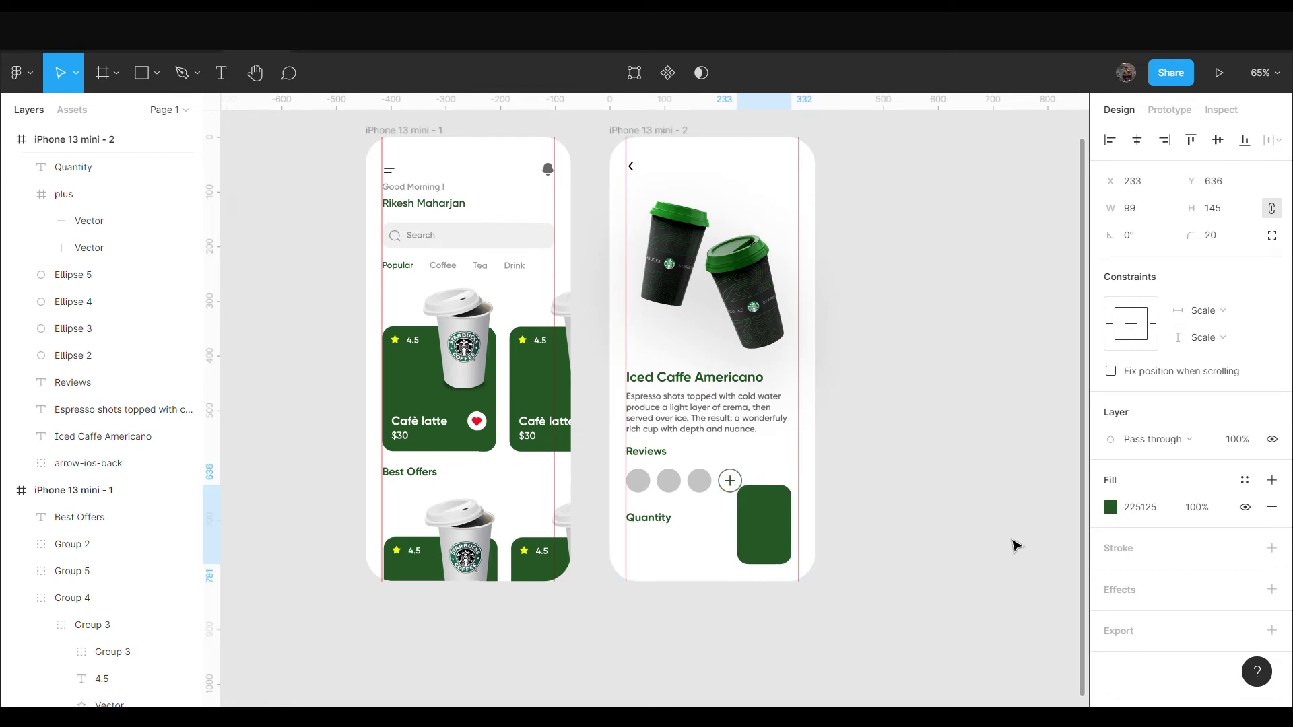
{"action": "key", "text": "Left"}
{"action": "key", "text": "Left"}
{"action": "key", "text": "Left"}
{"action": "left_click_drag", "start_coordinate": [784, 529], "coordinate": [786, 530]}
{"action": "key", "text": "Left"}
{"action": "key", "text": "Left"}
{"action": "key", "text": "Left"}
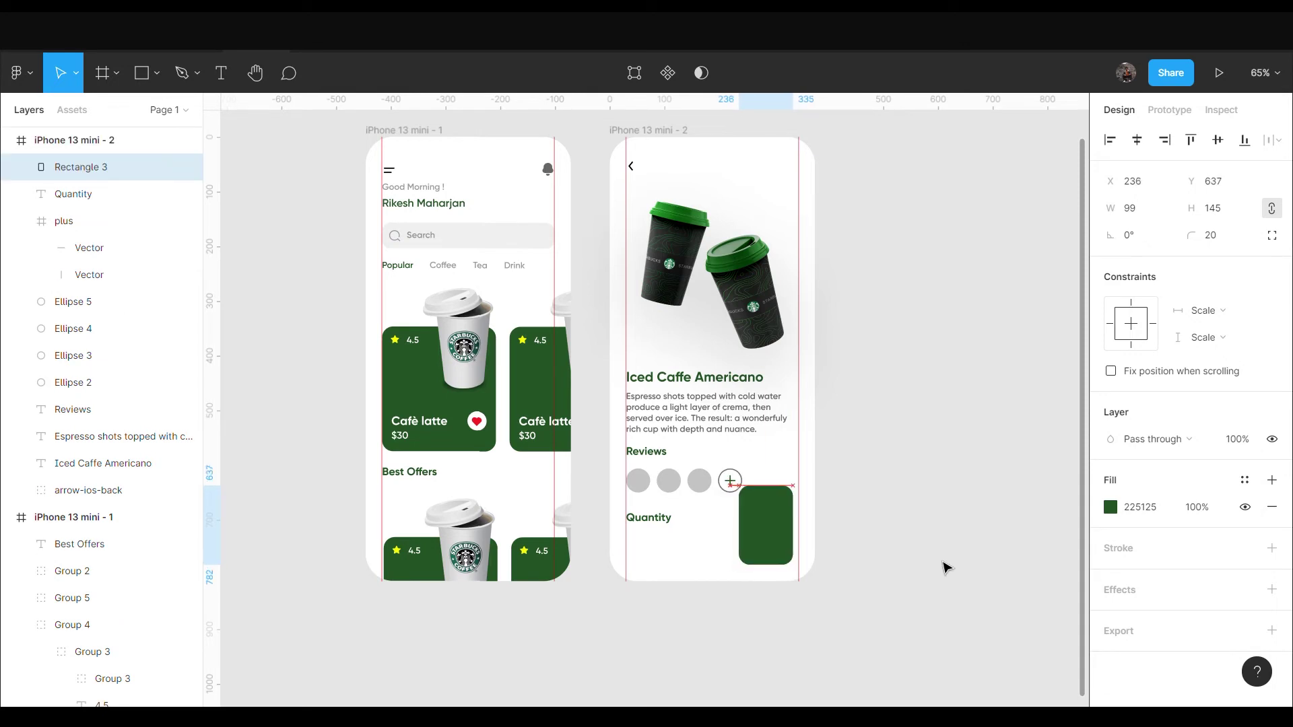
{"action": "key", "text": "Left"}
{"action": "key", "text": "Left"}
{"action": "key", "text": "Left"}
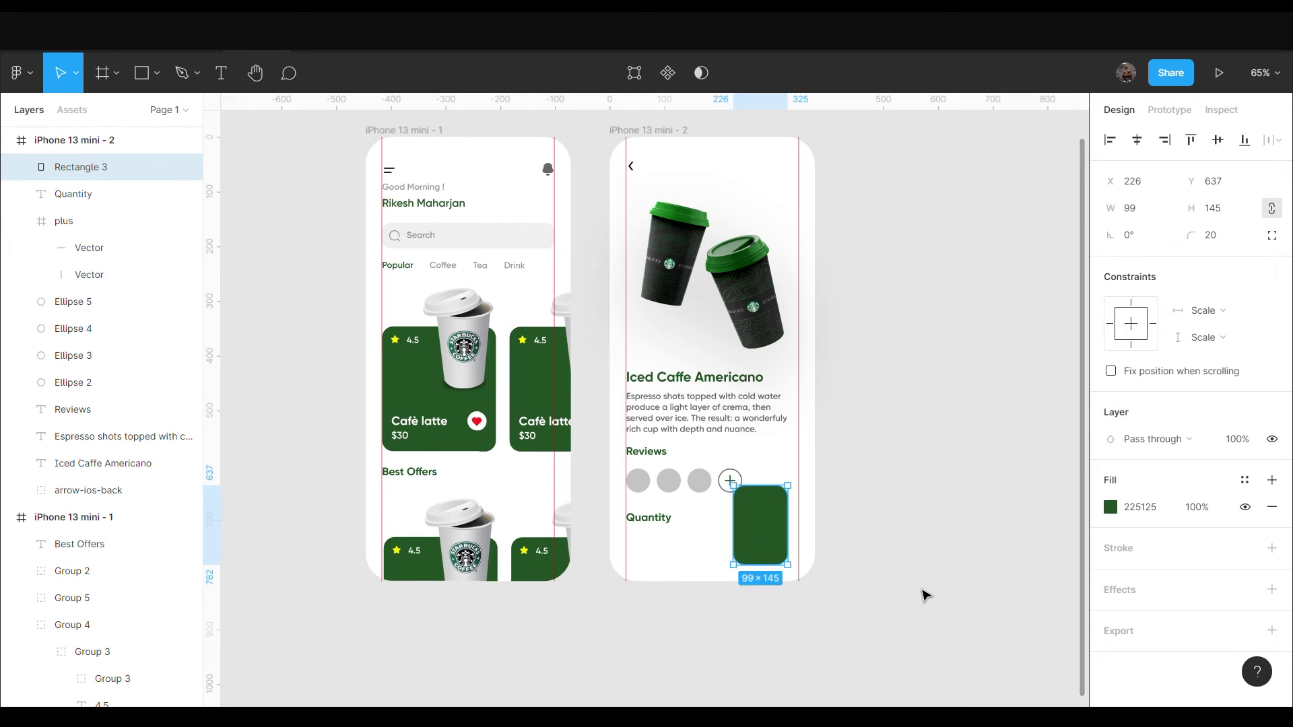
Group the Iced Caffe Americano title with its description and move the group up
{"action": "left_click", "coordinate": [940, 559]}
{"action": "left_click", "coordinate": [746, 297]}
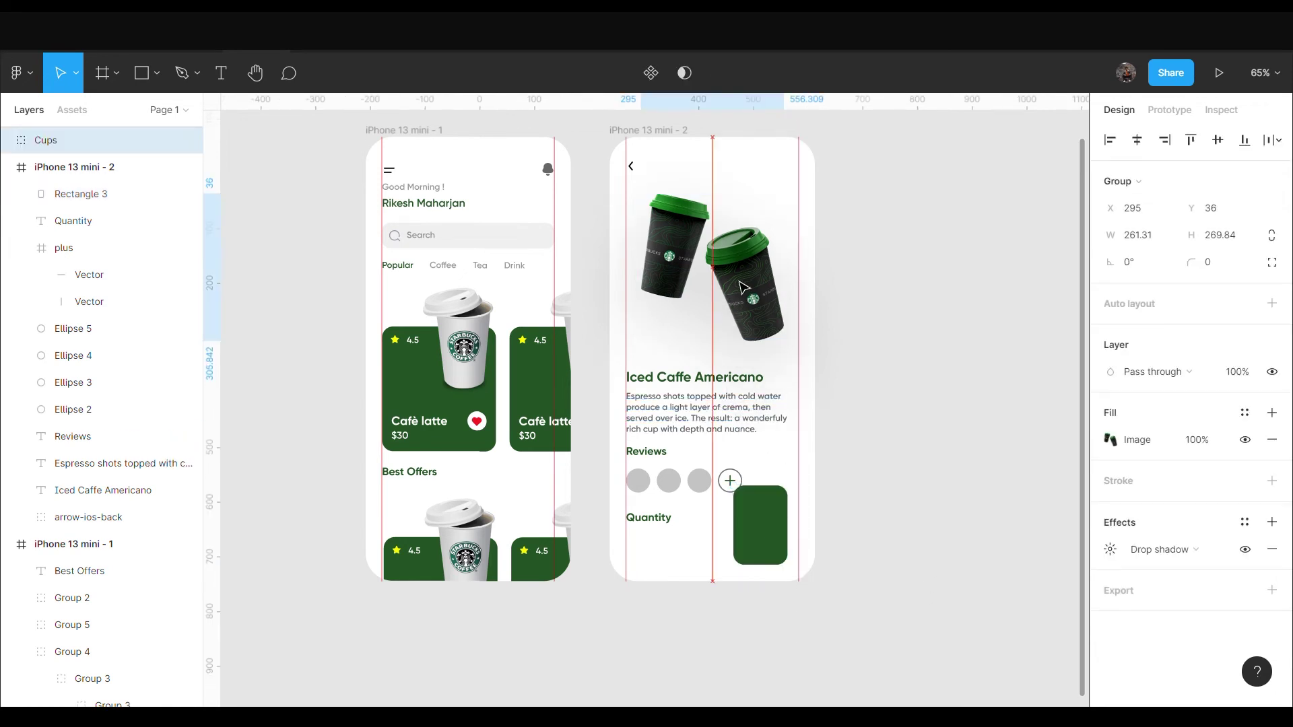
{"action": "left_click", "coordinate": [817, 413]}
{"action": "left_click", "coordinate": [741, 409]}
{"action": "left_click", "coordinate": [105, 491], "text": "shift"}
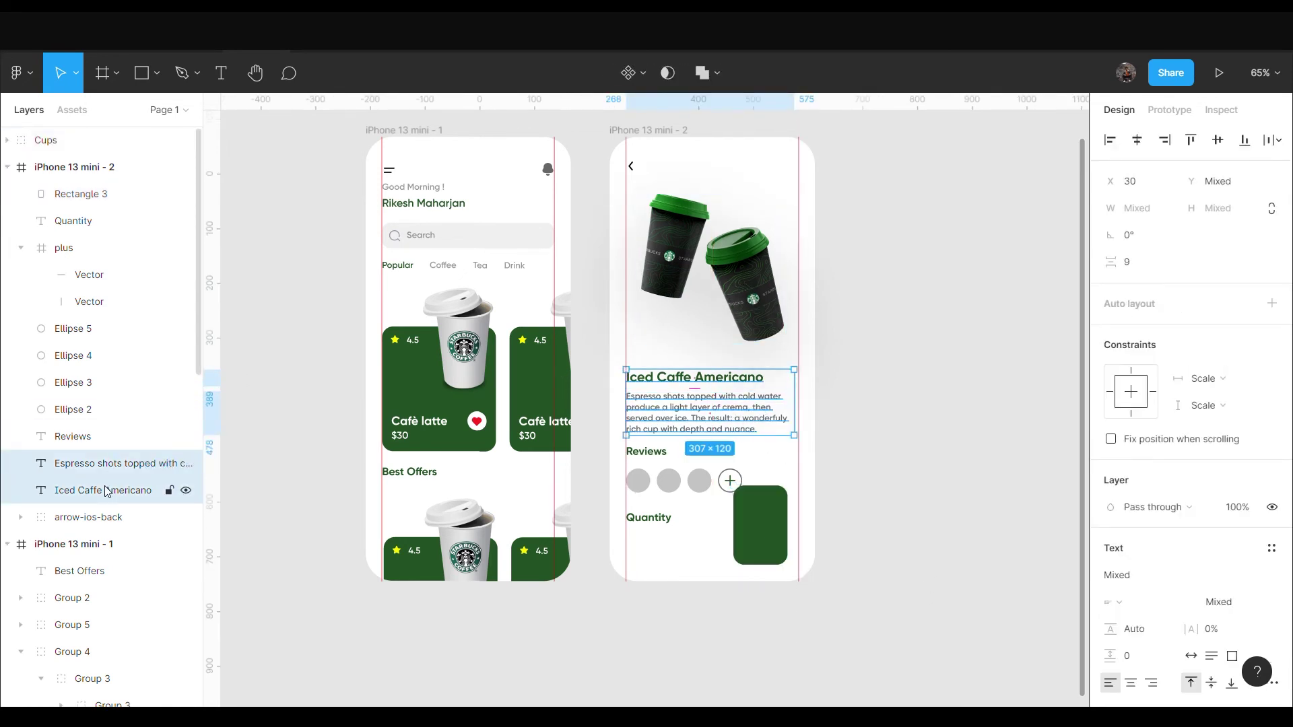
{"action": "key", "text": "ctrl+g"}
{"action": "left_click_drag", "start_coordinate": [705, 413], "coordinate": [705, 404]}
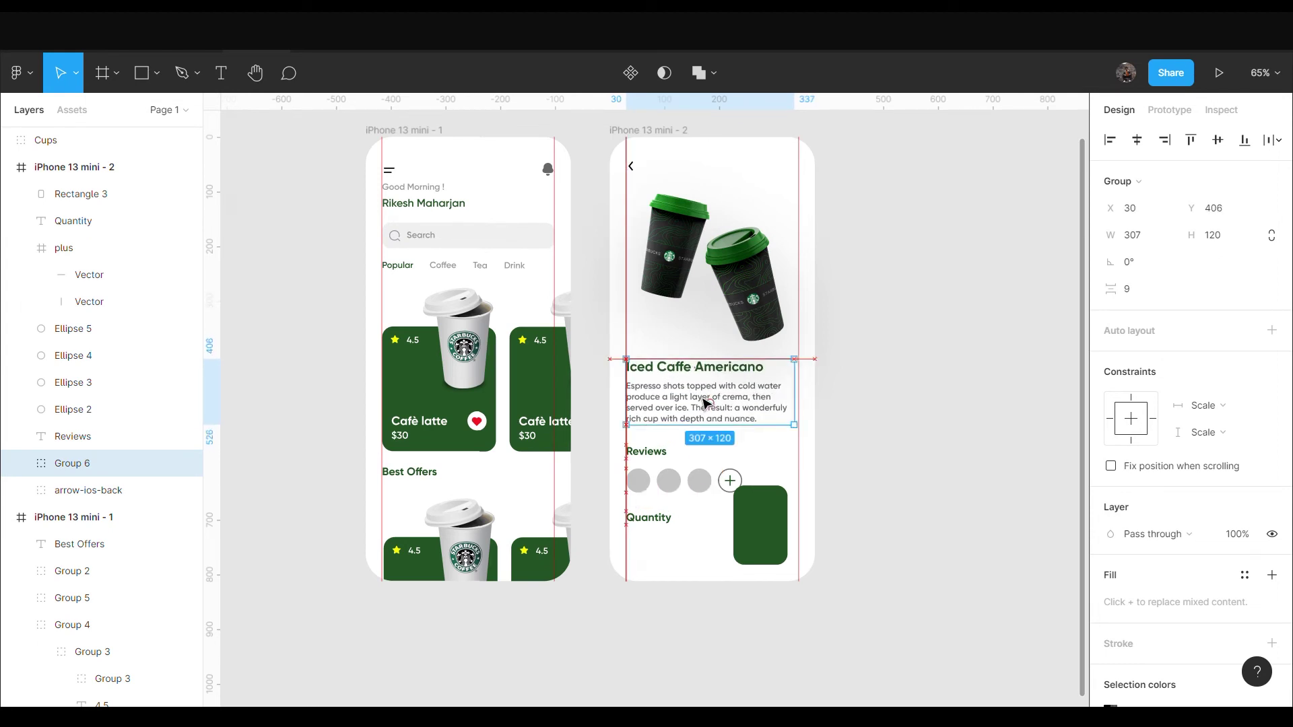
{"action": "key", "text": "Right"}
{"action": "key", "text": "Up"}
{"action": "key", "text": "Up"}
{"action": "key", "text": "Up"}
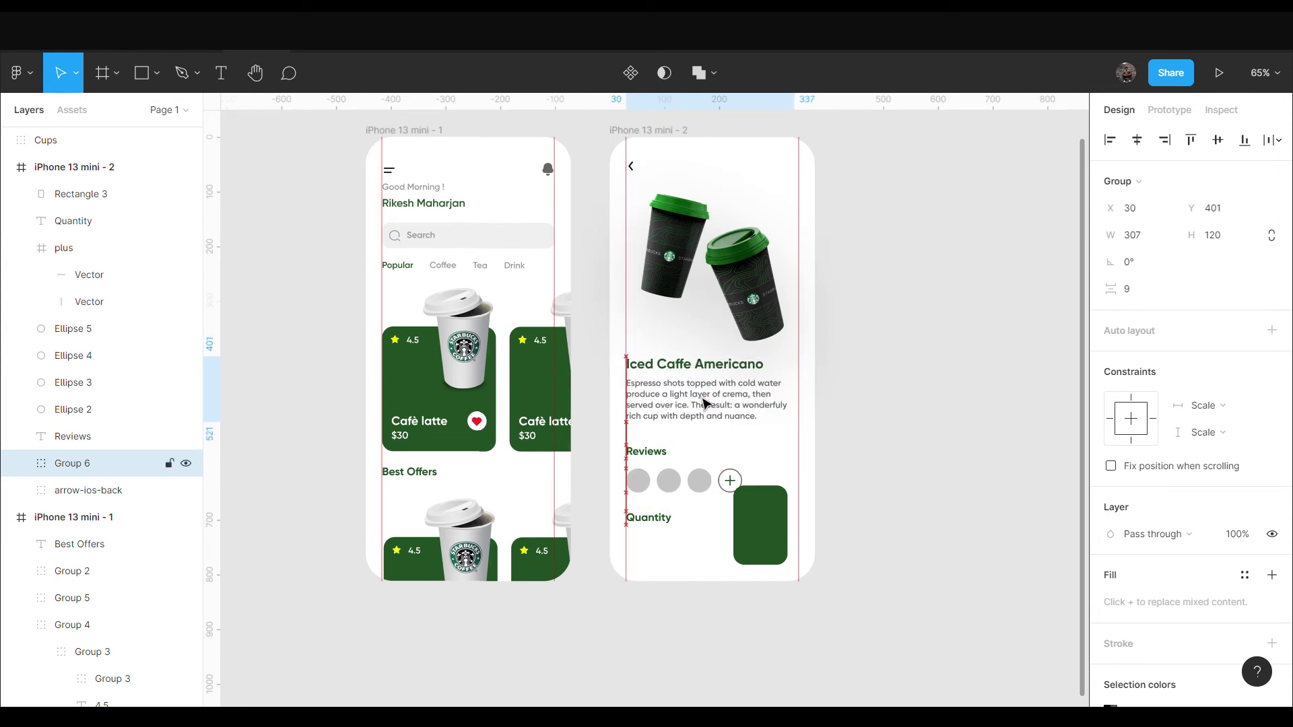
{"action": "key", "text": "Escape"}
Group the Reviews heading, circles and plus icon, and move the group up
{"action": "left_click", "coordinate": [650, 452]}
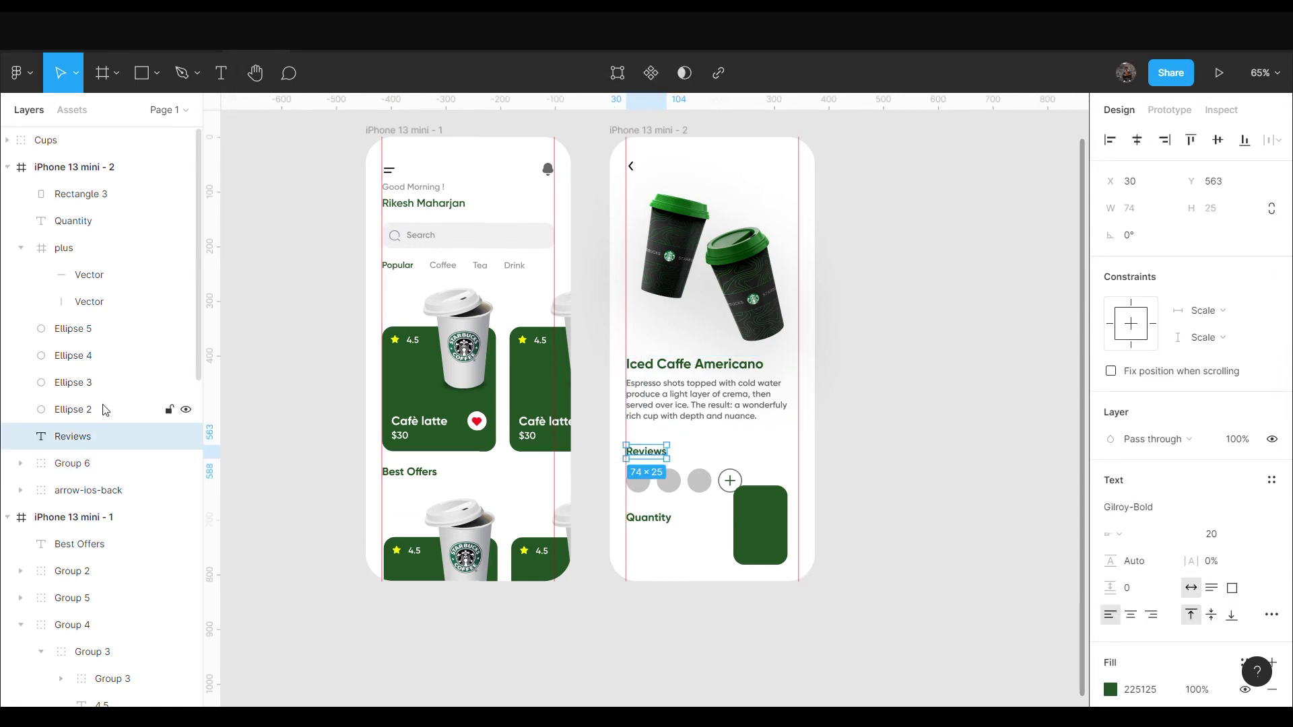
{"action": "left_click_drag", "start_coordinate": [101, 409], "coordinate": [89, 328]}
{"action": "left_click", "coordinate": [86, 259], "text": "shift"}
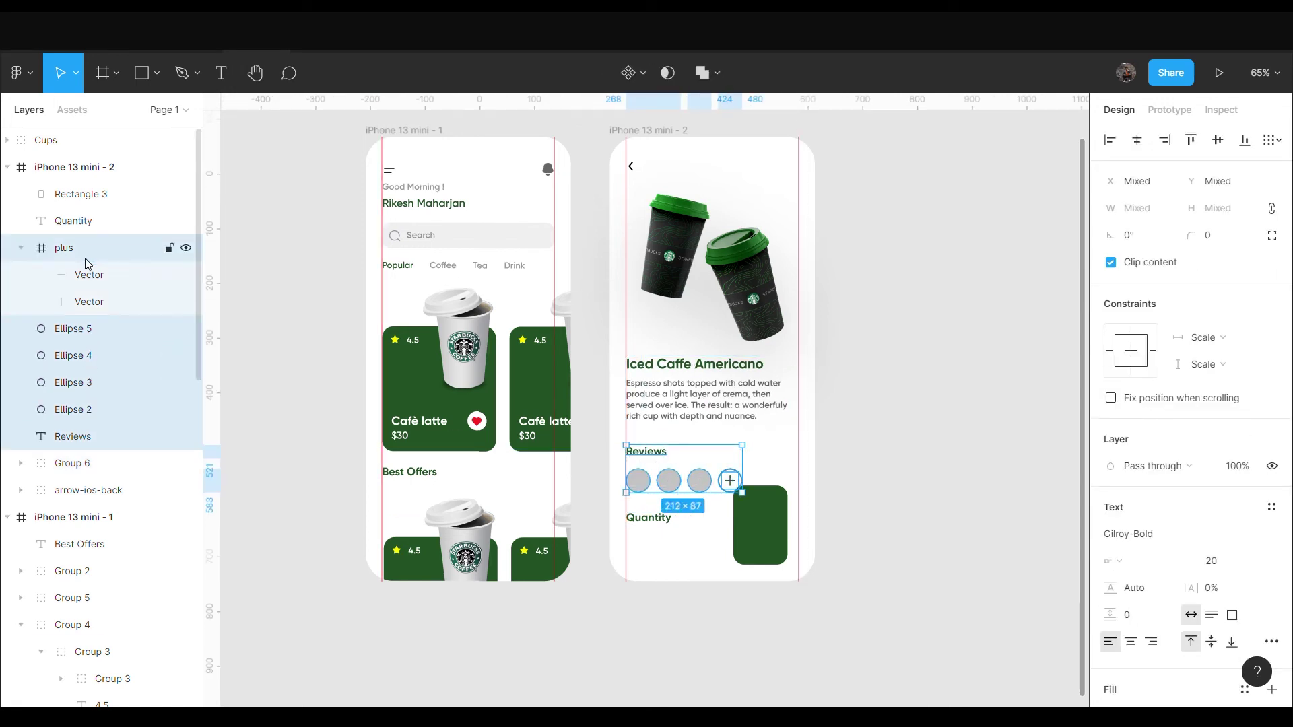
{"action": "key", "text": "ctrl+g"}
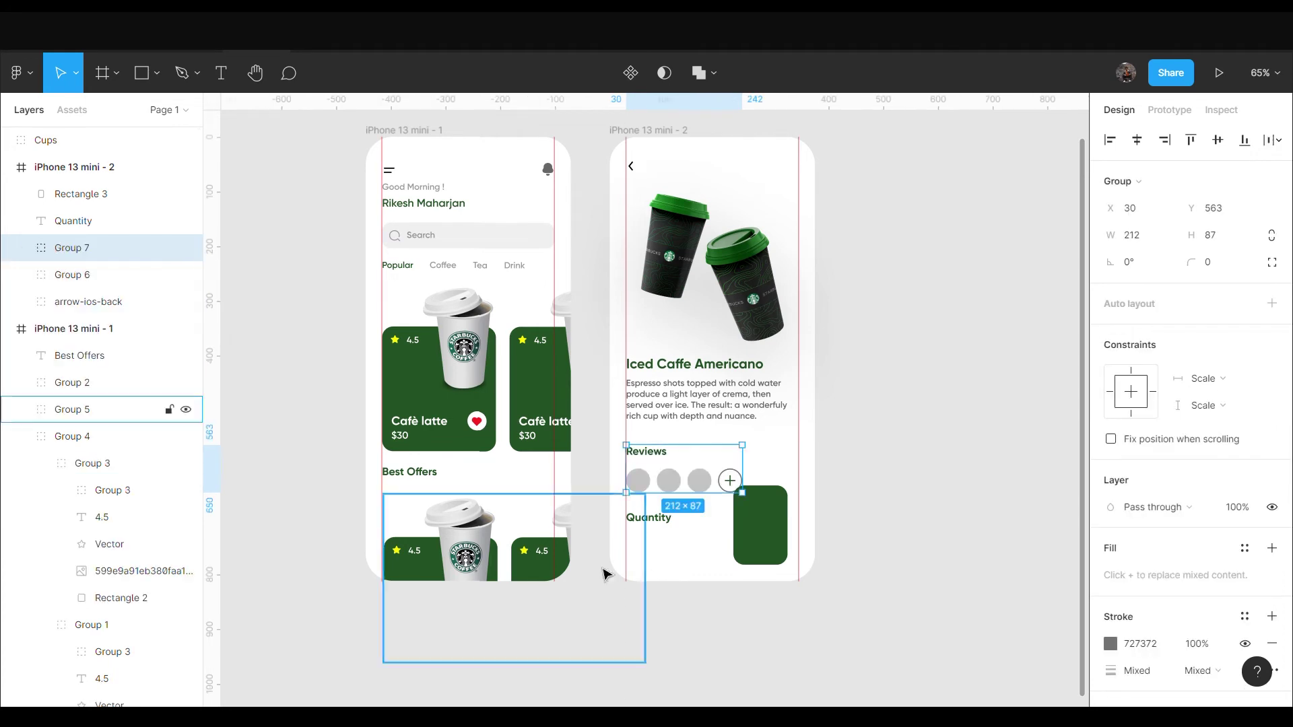
{"action": "left_click_drag", "start_coordinate": [680, 481], "coordinate": [681, 468]}
{"action": "key", "text": "Down"}
{"action": "key", "text": "Down"}
{"action": "key", "text": "Down"}
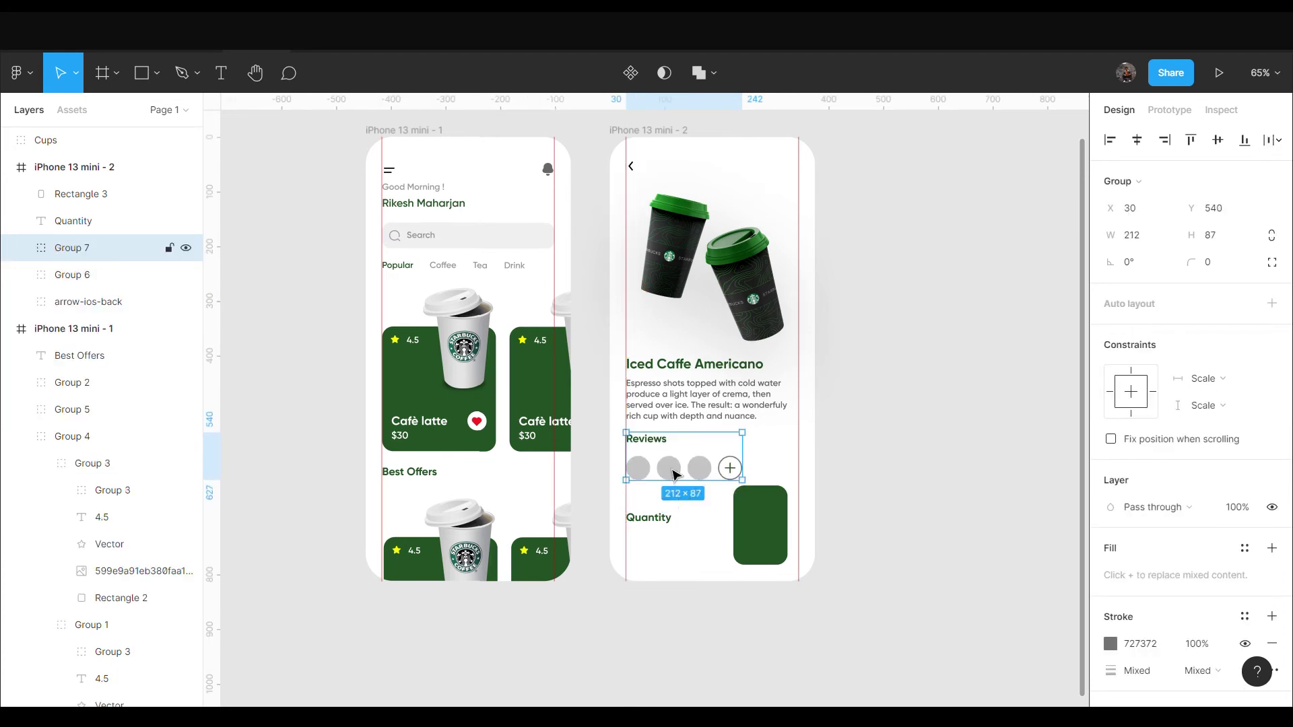
{"action": "key", "text": "Up"}
{"action": "key", "text": "Up"}
{"action": "key", "text": "Up"}
Narrow the green card to 88×145 and shift it right against the margin
{"action": "left_click", "coordinate": [923, 460]}
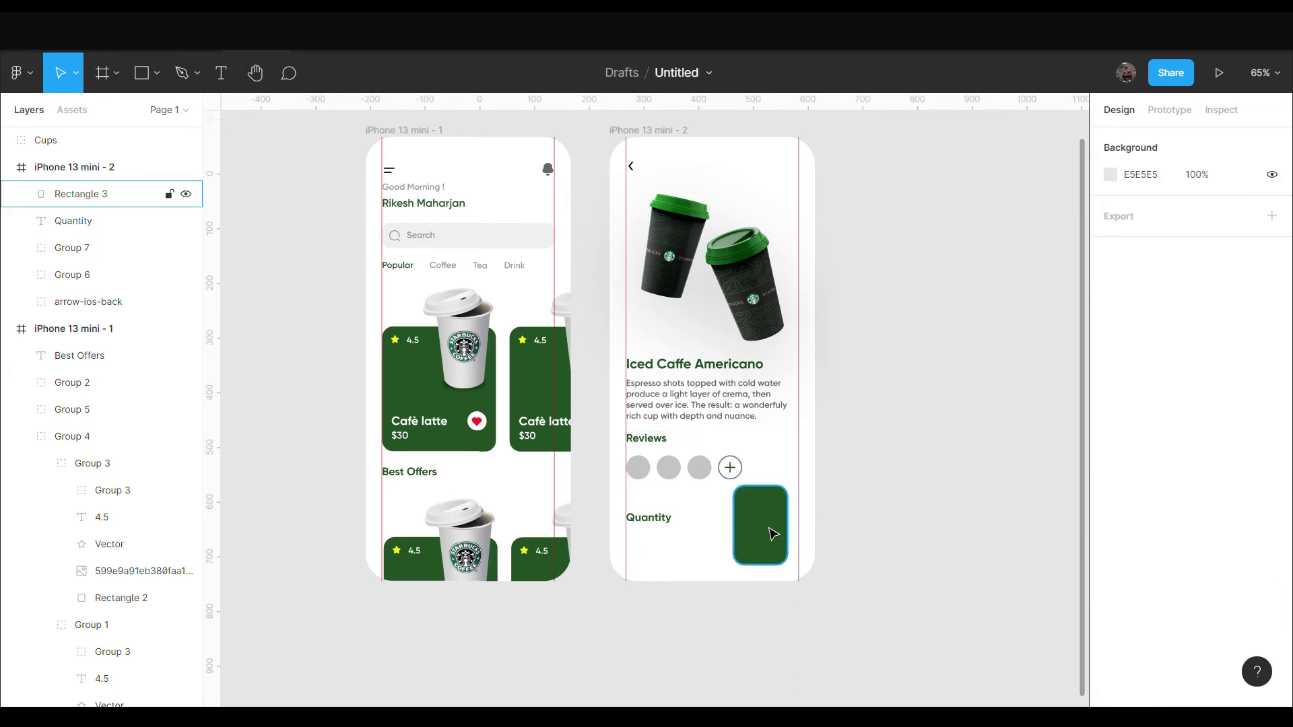
{"action": "mouse_move", "coordinate": [772, 535]}
{"action": "left_mouse_down"}
{"action": "mouse_move", "coordinate": [793, 542]}
{"action": "mouse_move", "coordinate": [763, 533]}
{"action": "left_mouse_up"}
{"action": "left_click", "coordinate": [861, 542]}
{"action": "left_click", "coordinate": [893, 518]}
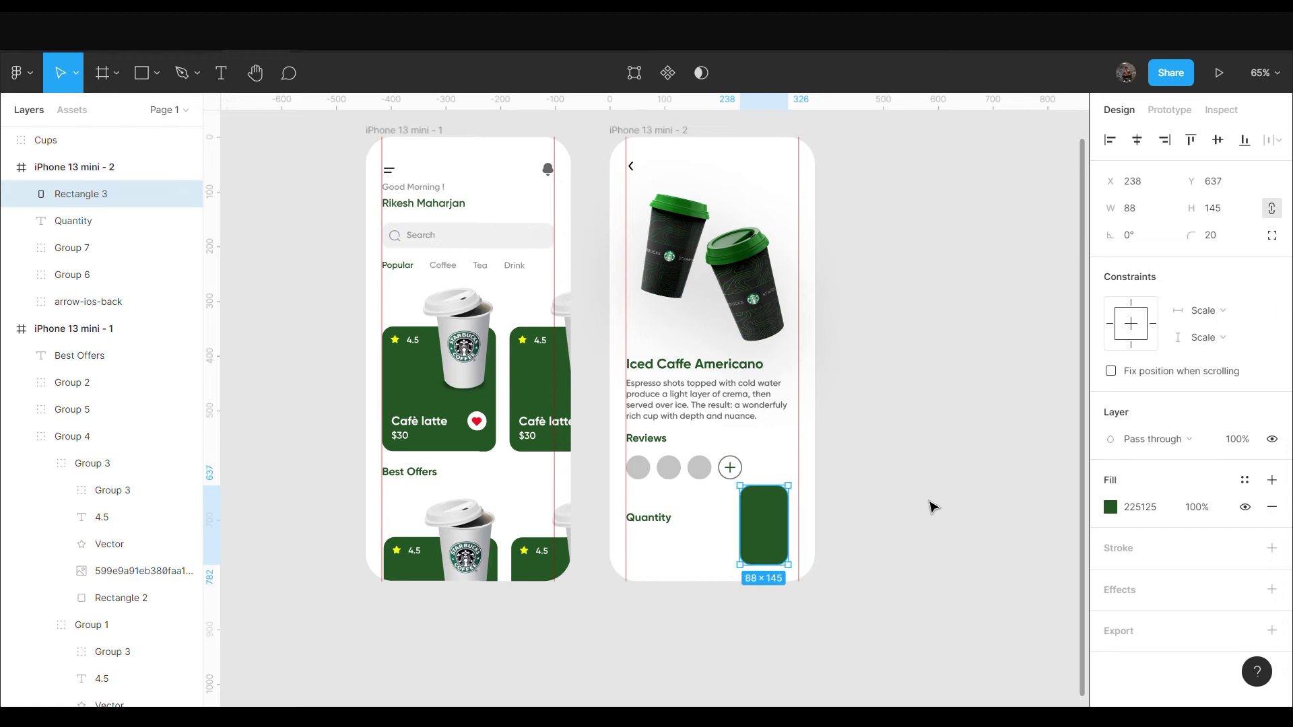
{"action": "left_click", "coordinate": [923, 511]}
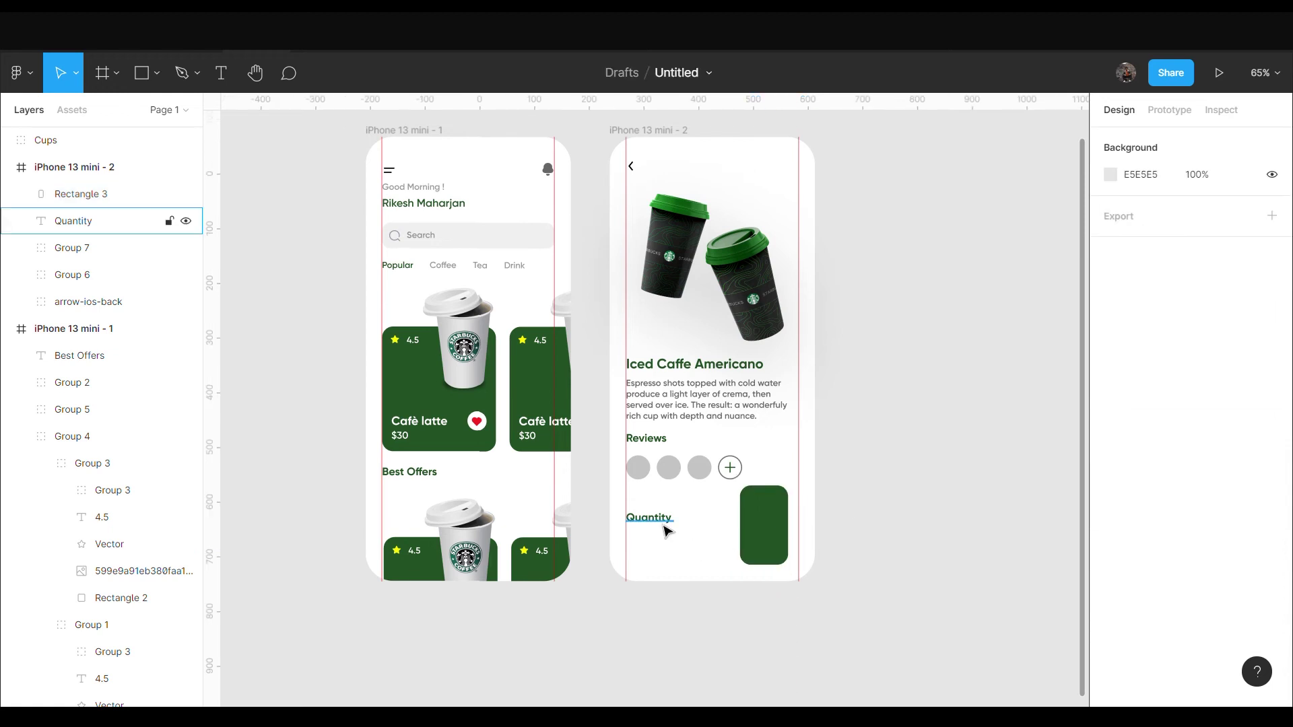
Nudge Quantity up and place a white (FFFFFF) copy of the bag icon in the green card
{"action": "left_click_drag", "start_coordinate": [657, 534], "coordinate": [653, 524]}
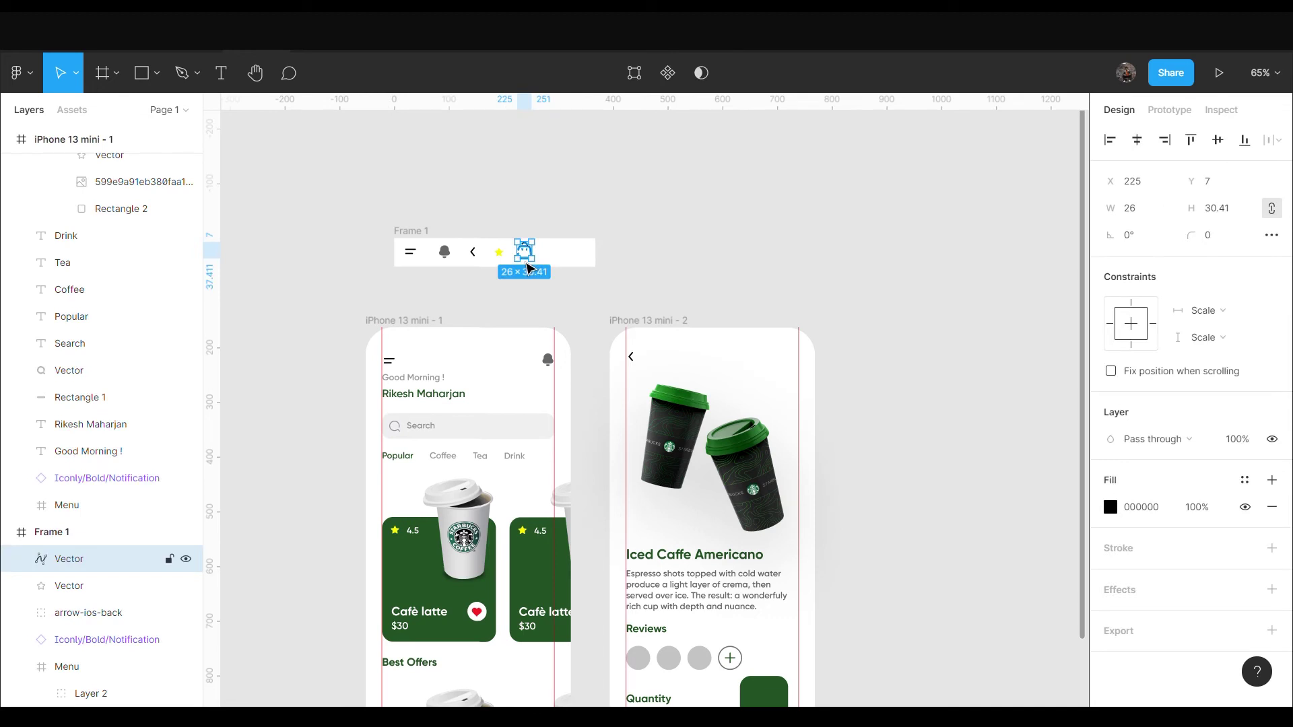
{"action": "key", "text": "ctrl+d"}
{"action": "left_click_drag", "start_coordinate": [527, 269], "coordinate": [756, 523]}
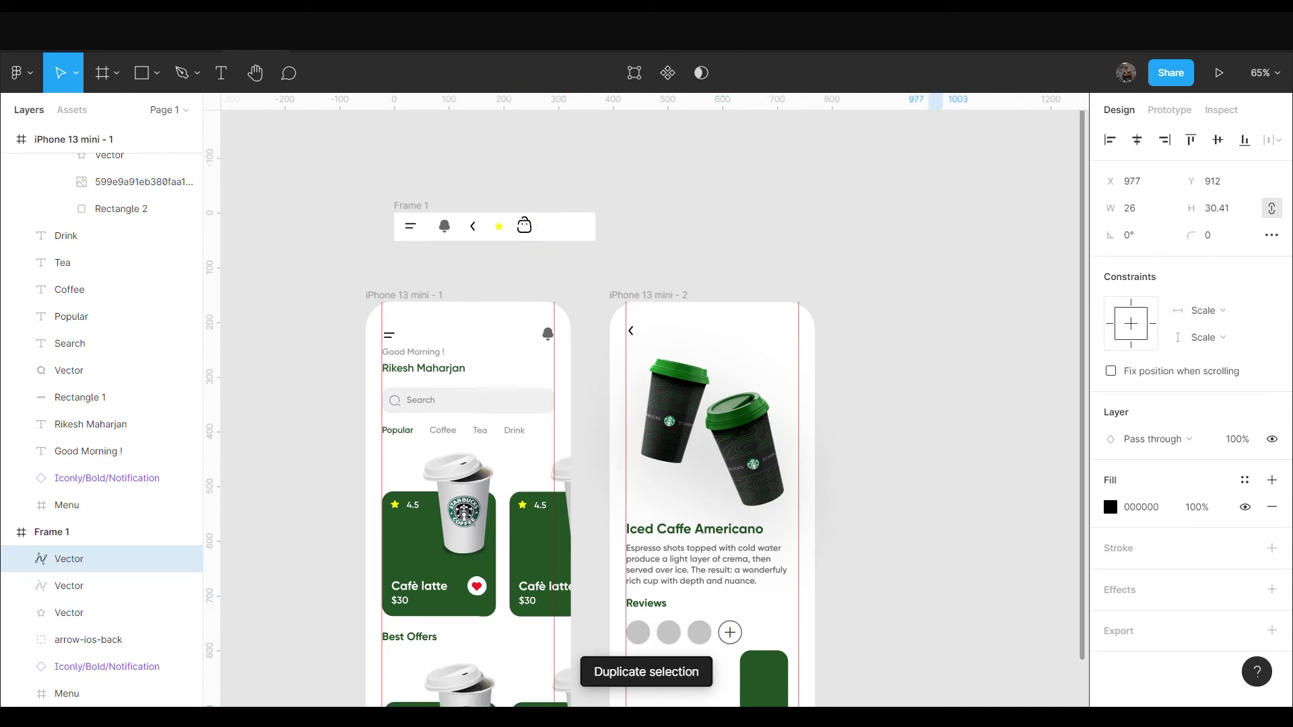
{"action": "left_click", "coordinate": [1110, 507]}
{"action": "left_click_drag", "start_coordinate": [1015, 450], "coordinate": [899, 256]}
{"action": "left_click", "coordinate": [896, 222]}
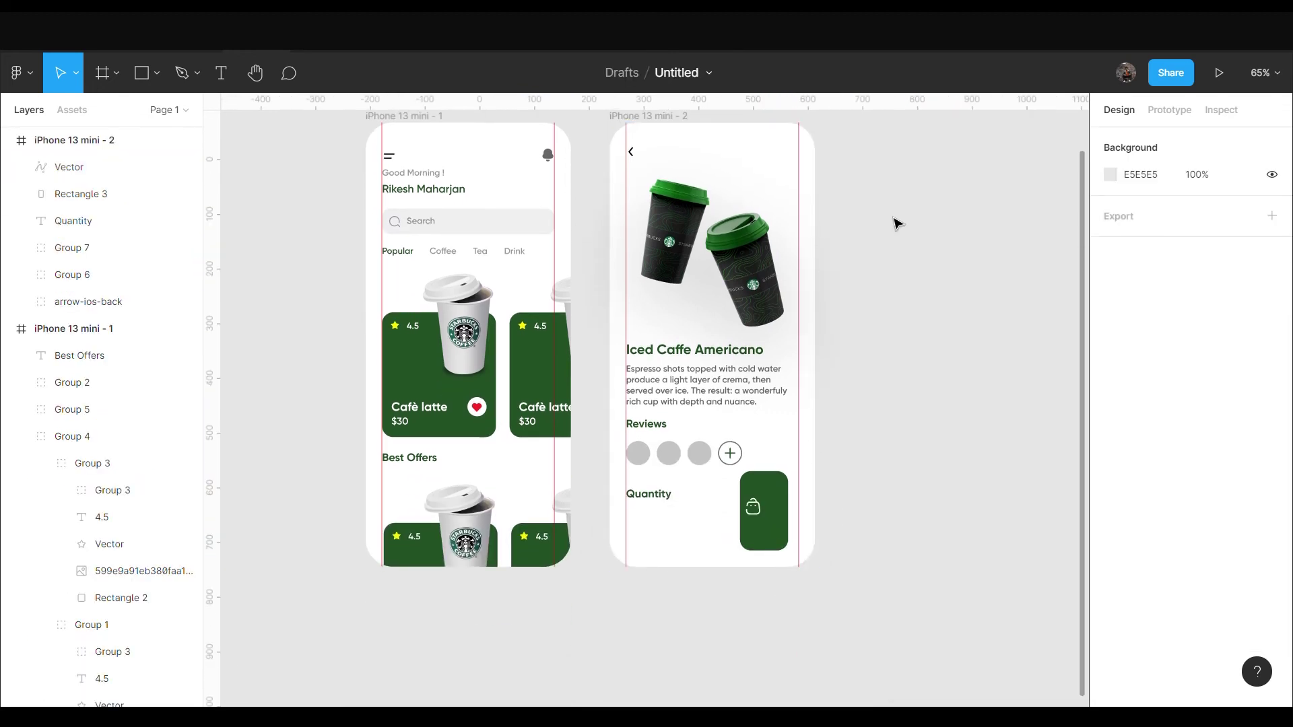
{"action": "left_click", "coordinate": [756, 518]}
{"action": "left_click_drag", "start_coordinate": [768, 521], "coordinate": [776, 516]}
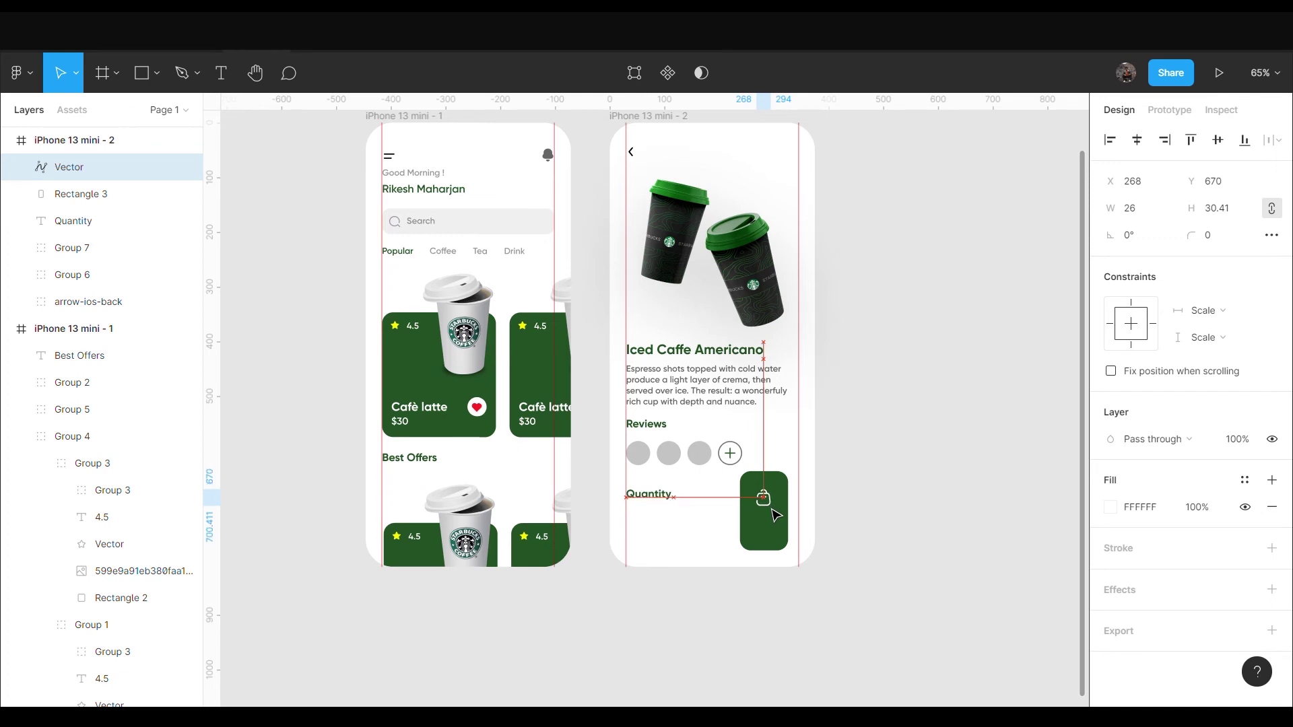
{"action": "left_click", "coordinate": [896, 549]}
{"action": "left_click", "coordinate": [655, 505]}
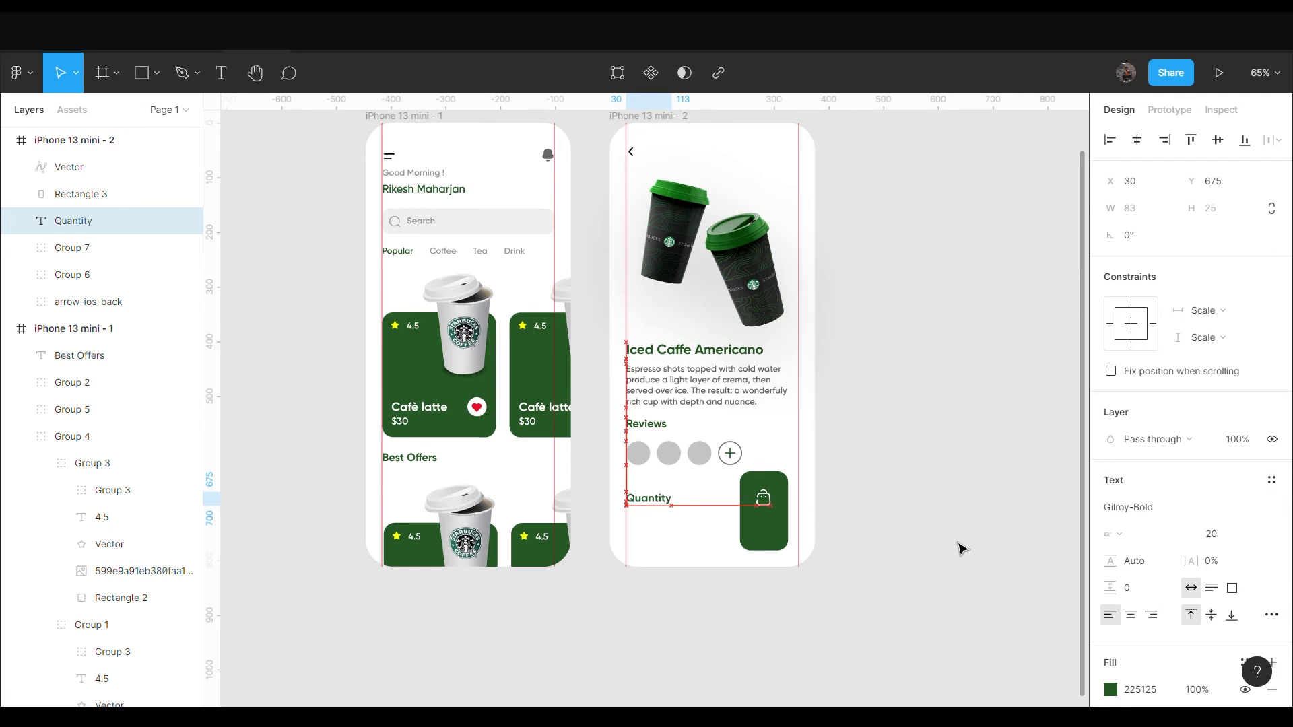
{"action": "left_click", "coordinate": [898, 495]}
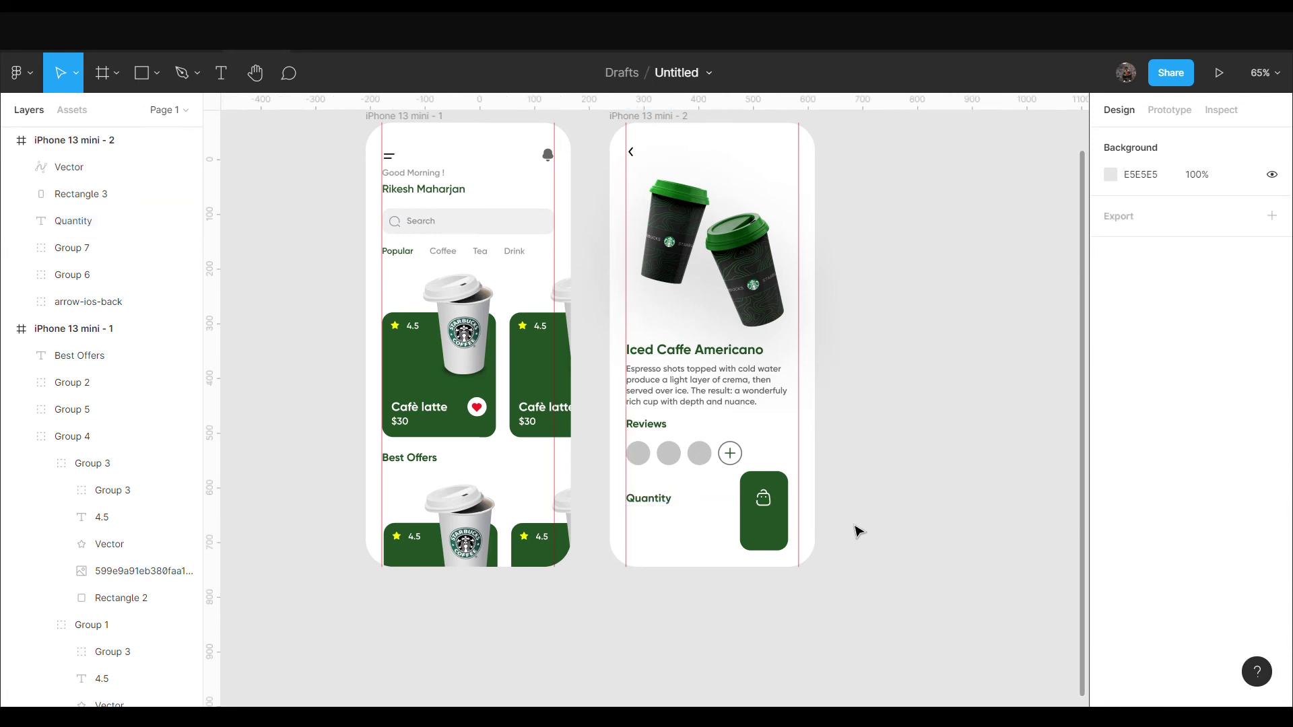
Add a white $4.50 price text centred beneath the bag icon in the green card
{"action": "left_click", "coordinate": [226, 78]}
{"action": "left_click", "coordinate": [923, 388]}
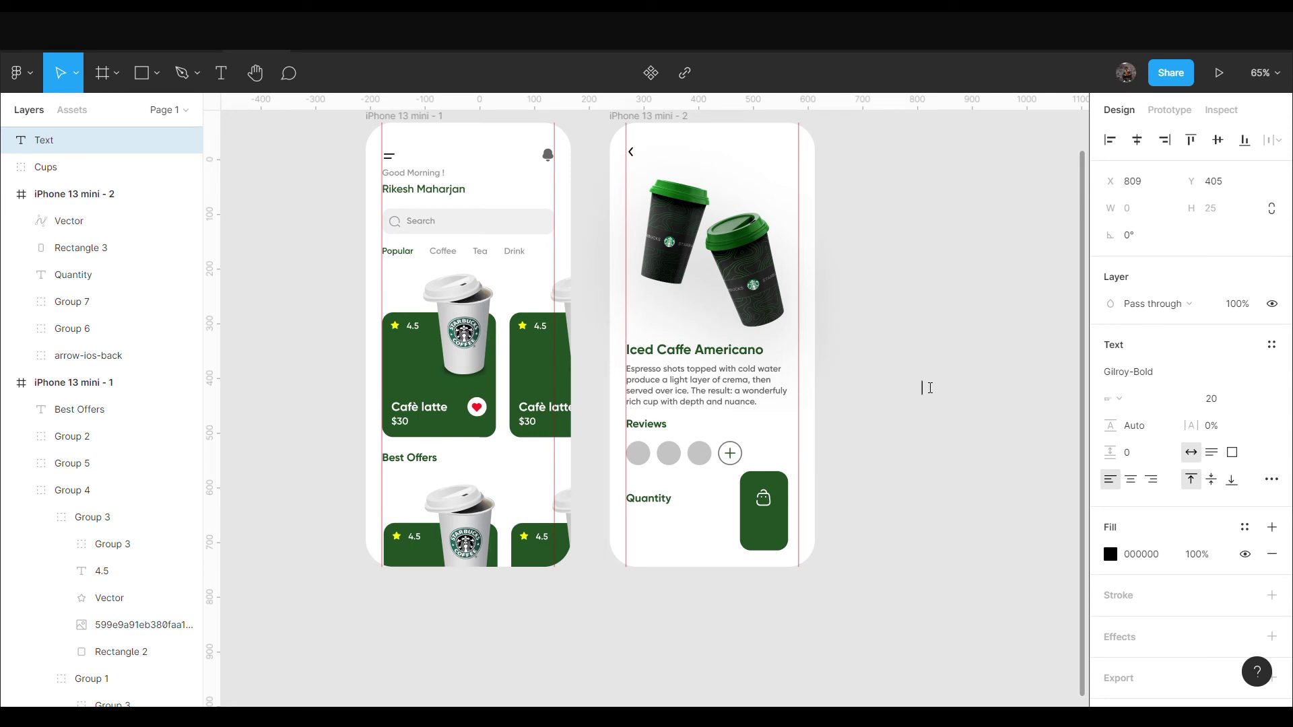
{"action": "type", "text": "$4.50"}
{"action": "key", "text": "Escape"}
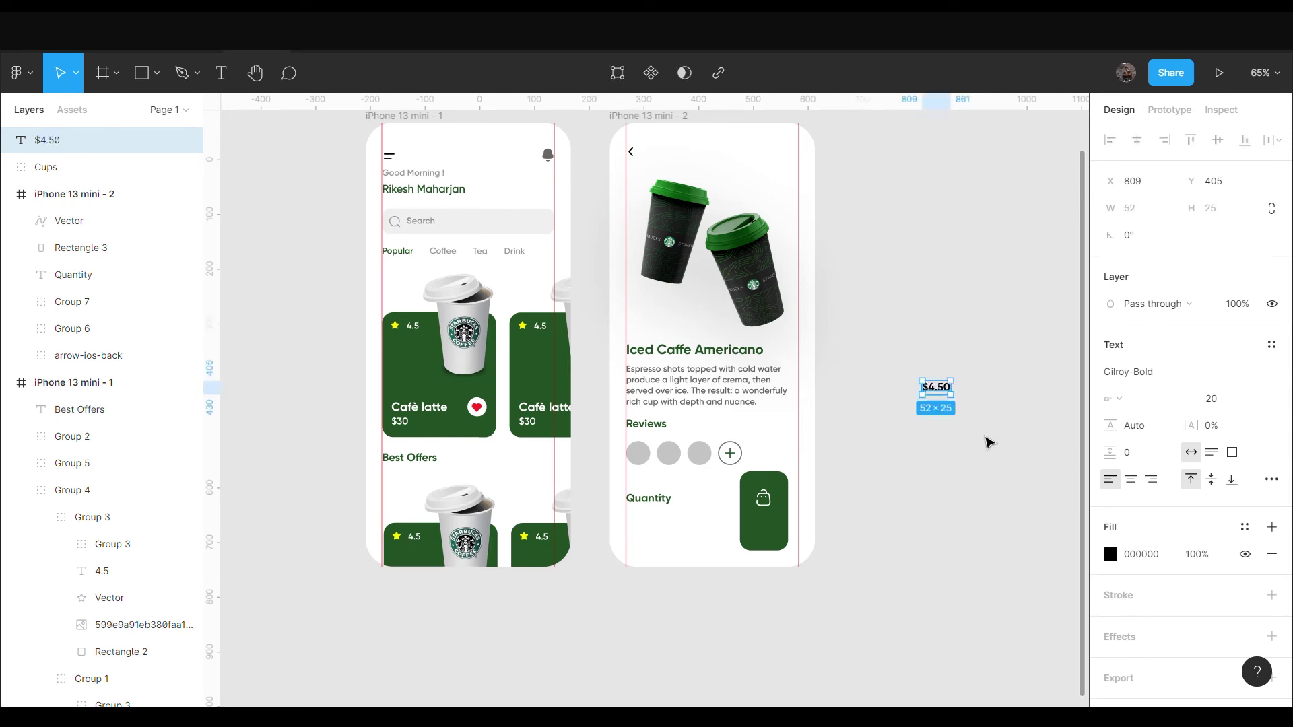
{"action": "left_click", "coordinate": [1111, 554]}
{"action": "left_click", "coordinate": [888, 256]}
{"action": "left_click", "coordinate": [964, 400]}
{"action": "left_click_drag", "start_coordinate": [965, 399], "coordinate": [788, 529]}
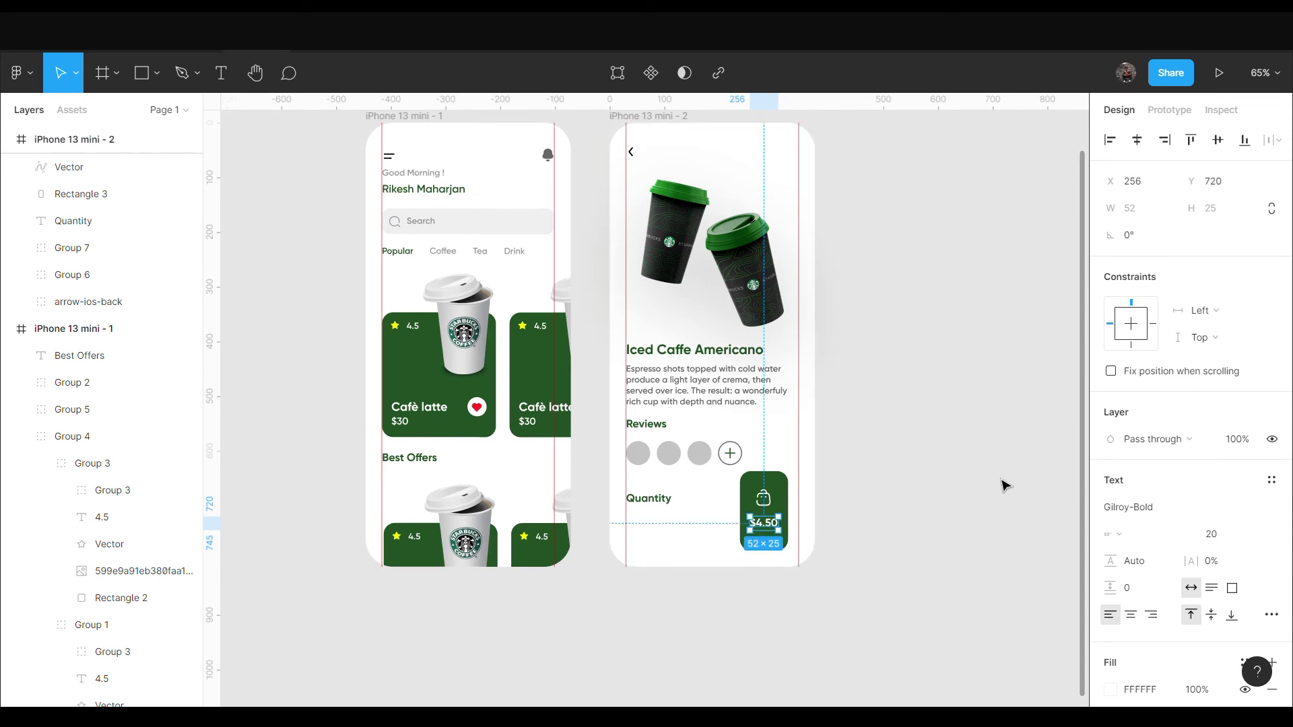
{"action": "key", "text": "Up"}
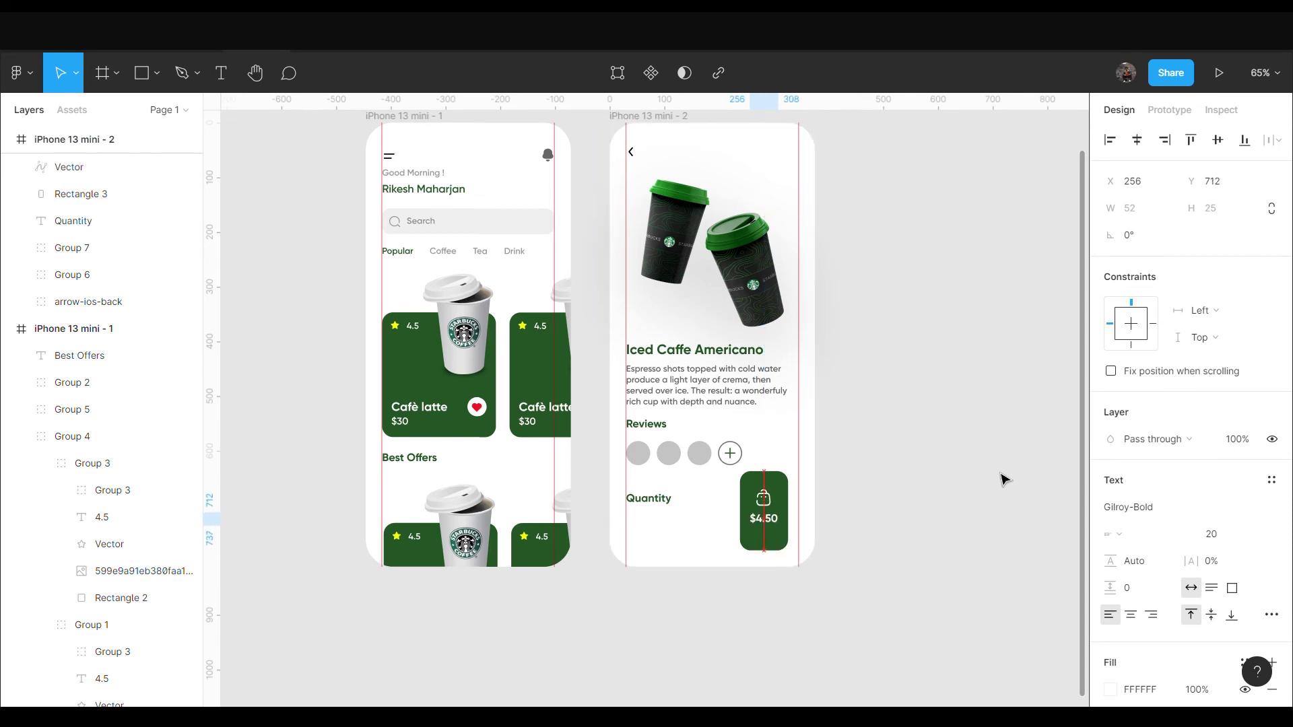
{"action": "left_click", "coordinate": [939, 516]}
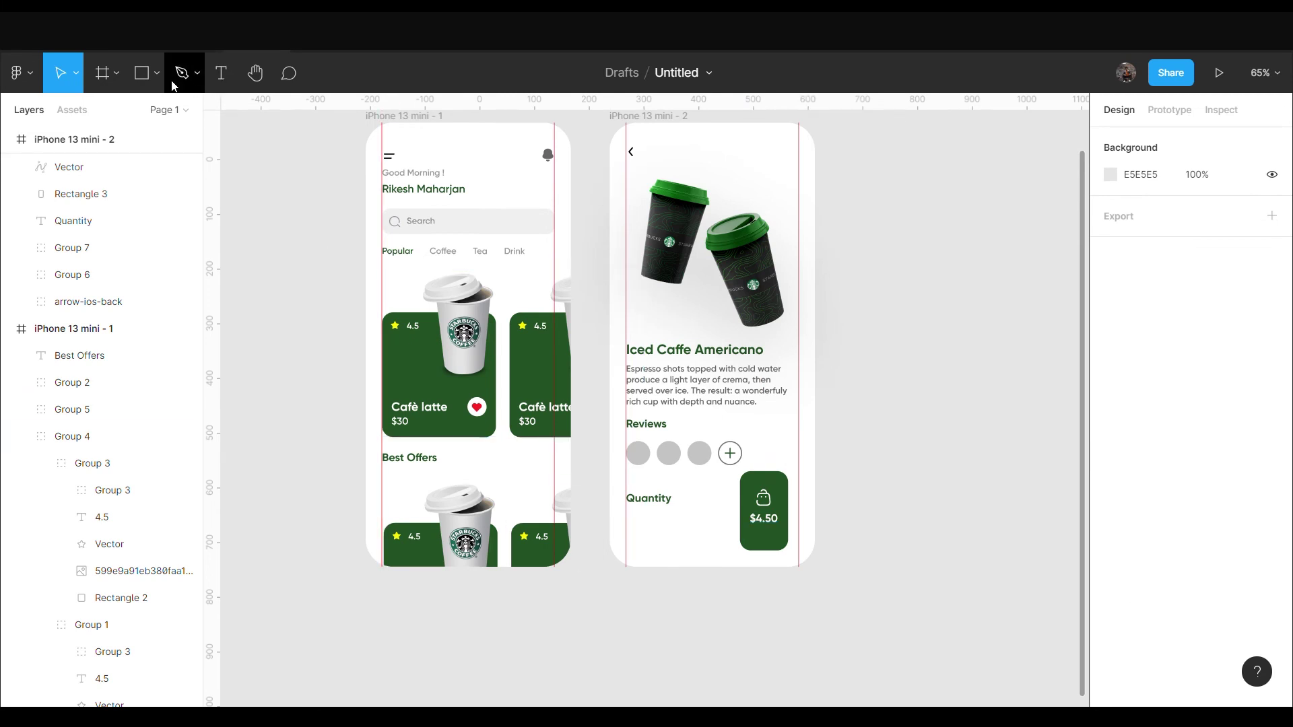
{"action": "left_click", "coordinate": [223, 82]}
Create a dark green (225125) 01 text aligned under the Quantity label
{"action": "left_click", "coordinate": [885, 457]}
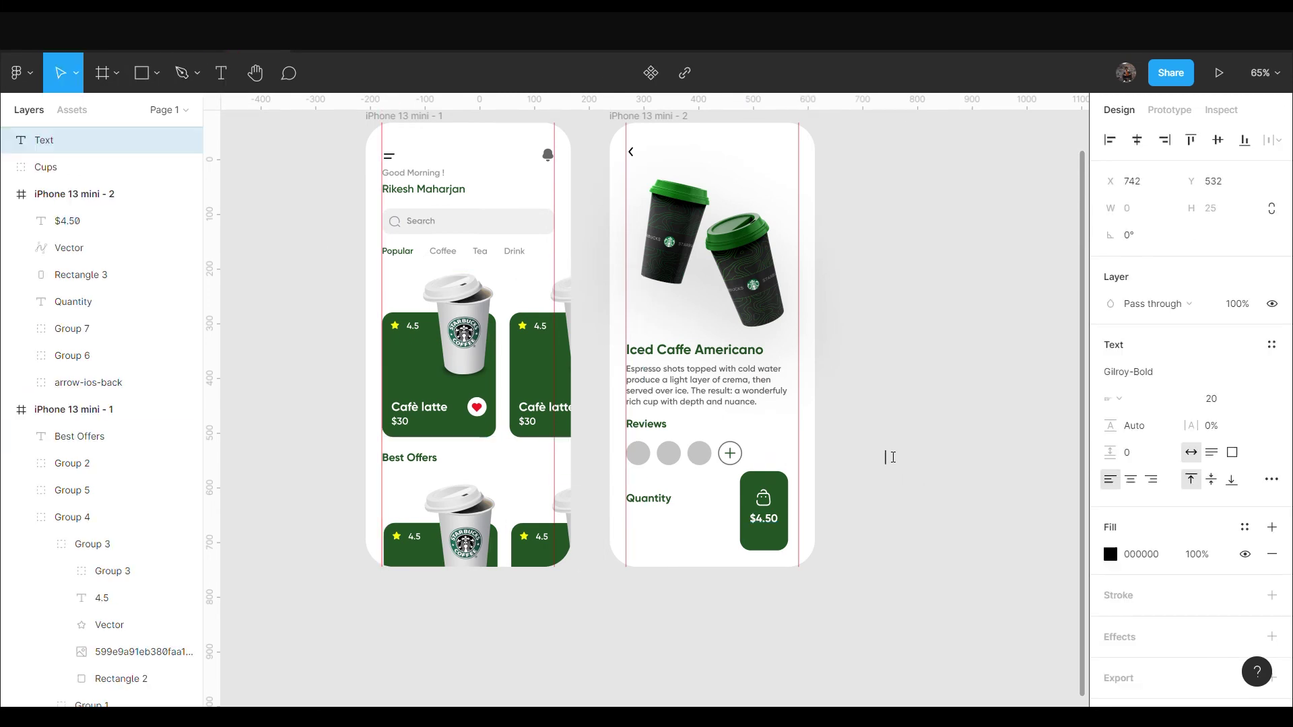
{"action": "type", "text": "01"}
{"action": "key", "text": "Escape"}
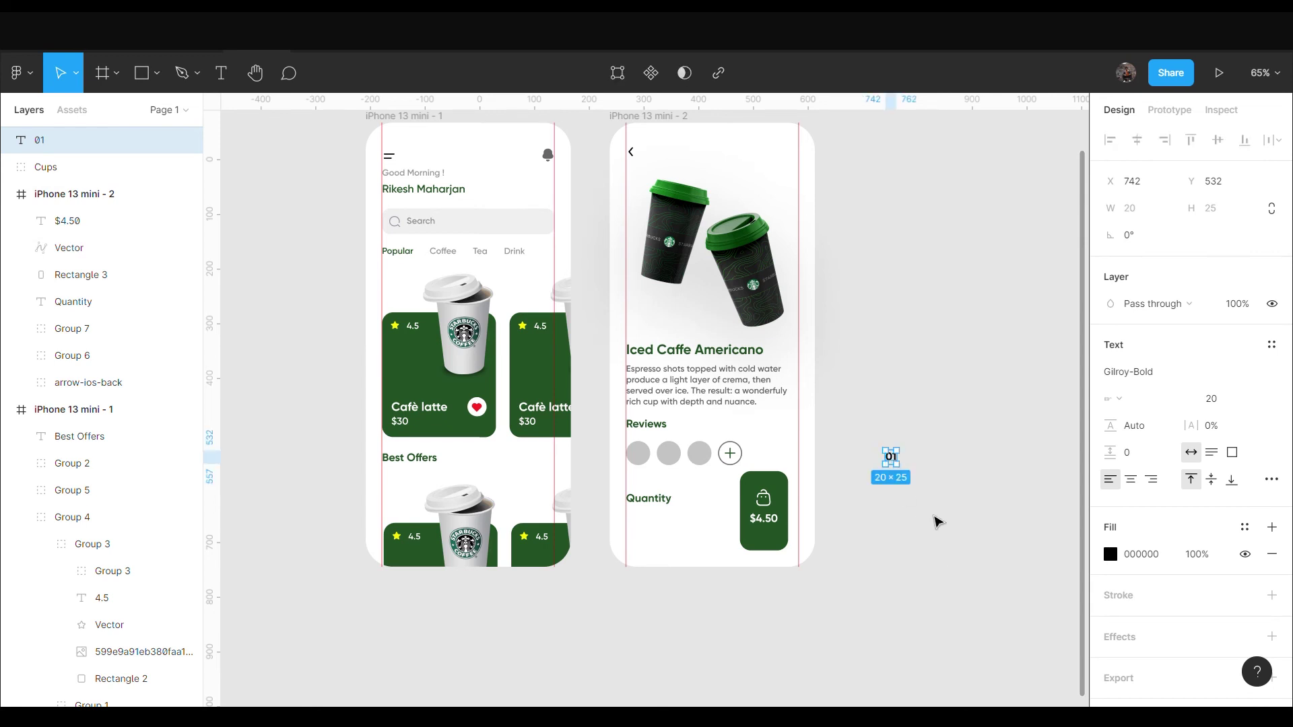
{"action": "left_click", "coordinate": [1111, 554]}
{"action": "left_click", "coordinate": [892, 283]}
{"action": "left_click", "coordinate": [932, 407]}
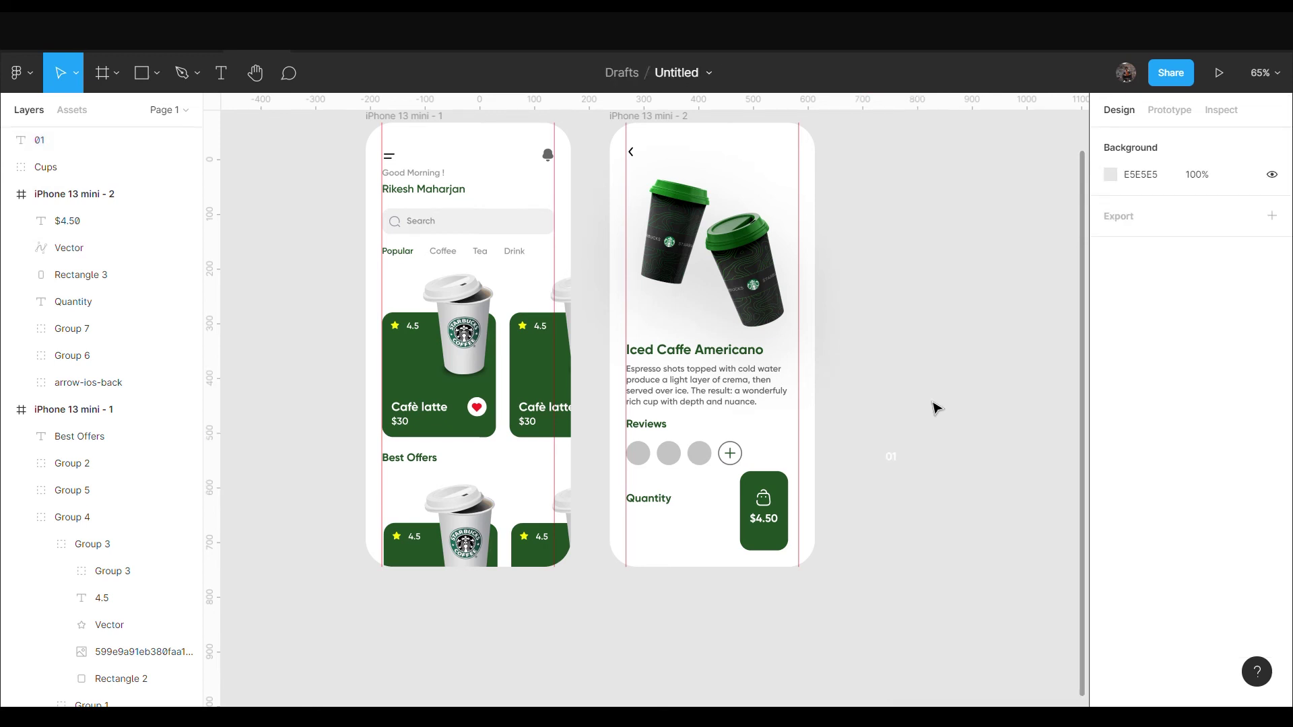
{"action": "left_click_drag", "start_coordinate": [890, 457], "coordinate": [956, 488]}
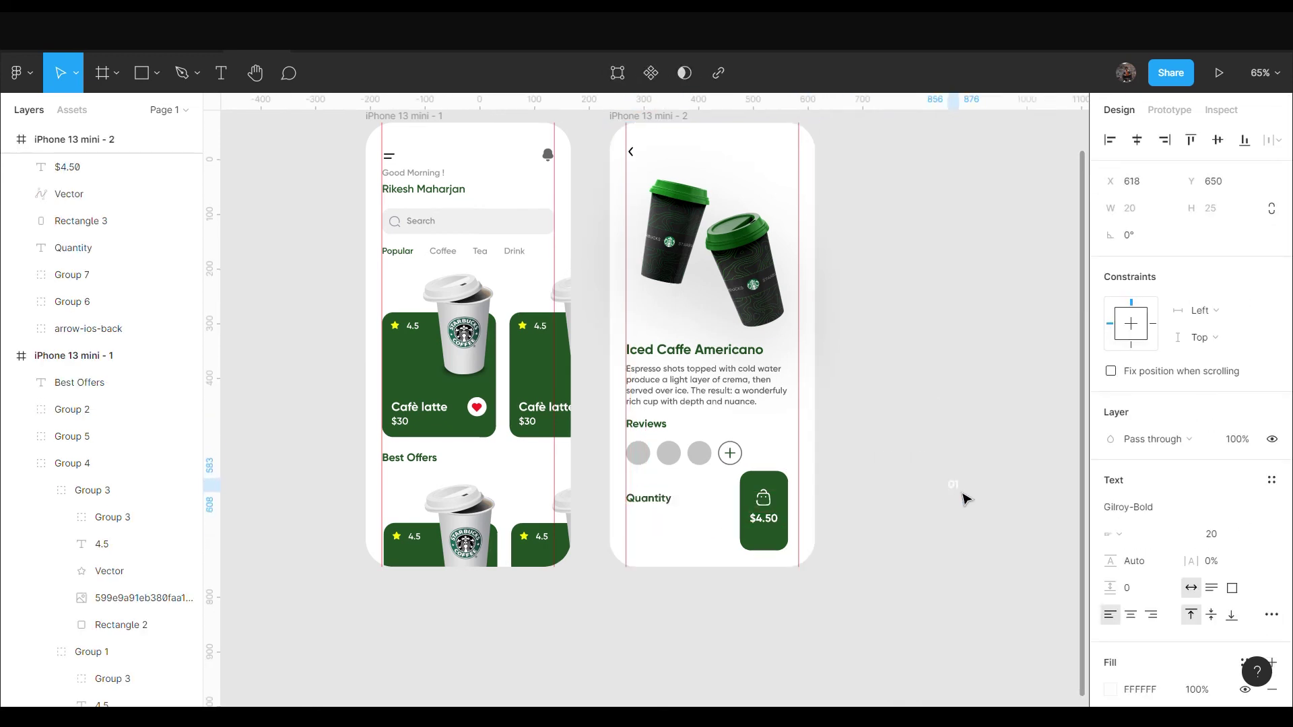
{"action": "left_click", "coordinate": [1108, 554]}
{"action": "left_click", "coordinate": [929, 627]}
{"action": "left_click", "coordinate": [918, 557]}
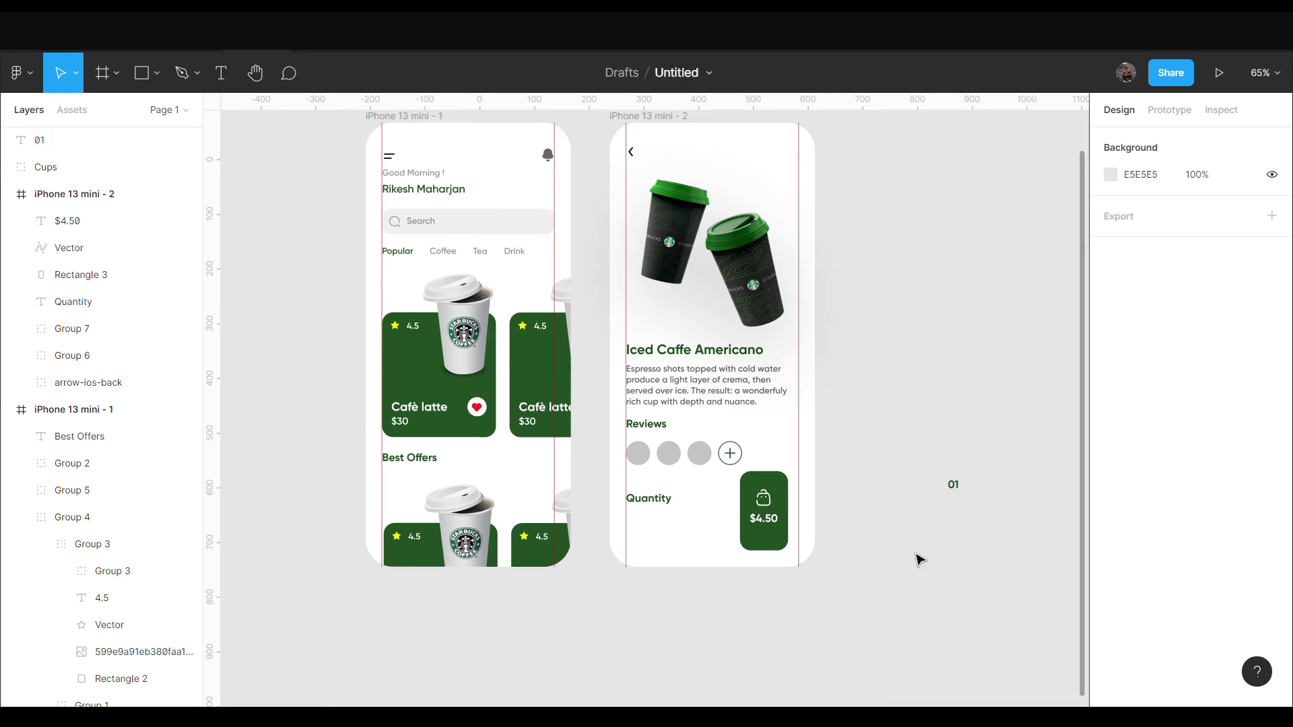
{"action": "left_click_drag", "start_coordinate": [952, 491], "coordinate": [644, 546]}
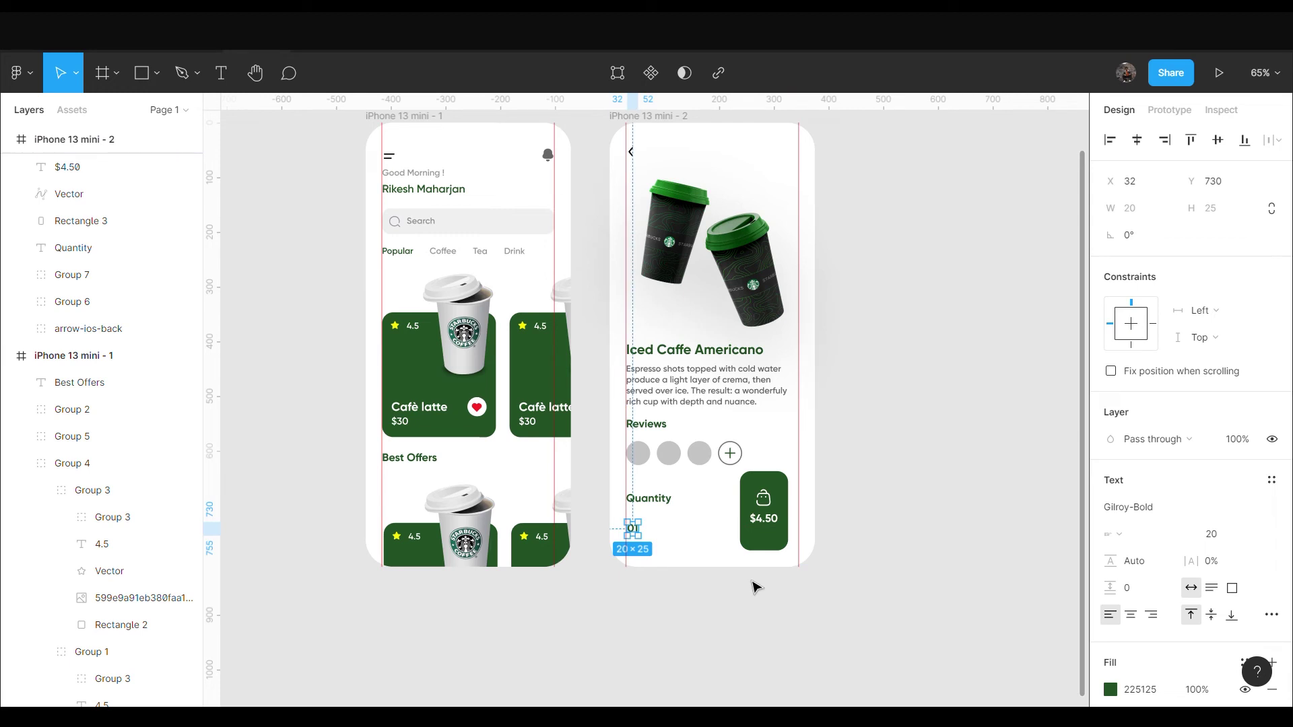
{"action": "key", "text": "Left"}
{"action": "key", "text": "Left"}
{"action": "key", "text": "Down"}
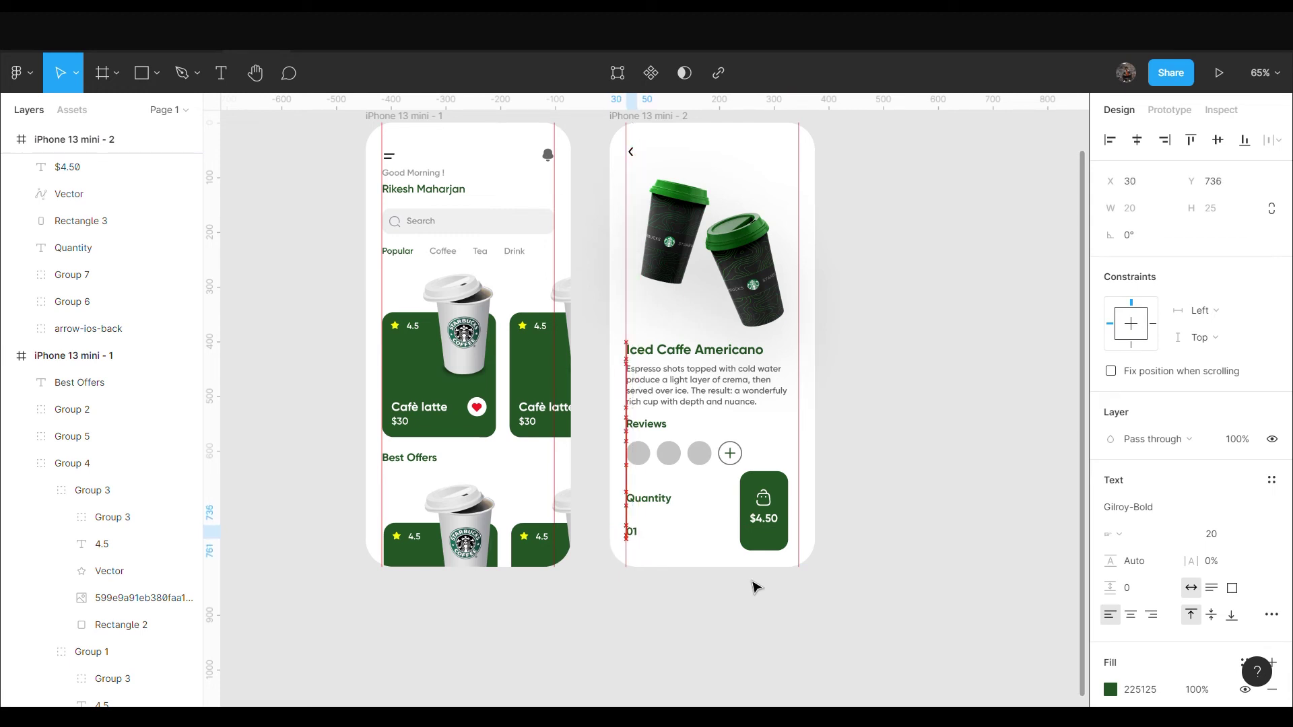
Set the 01 text's fill opacity to 60%
{"action": "scroll", "coordinate": [1150, 558], "scroll_direction": "down", "scroll_amount": 3}
{"action": "left_click", "coordinate": [1185, 530]}
{"action": "type", "text": "20"}
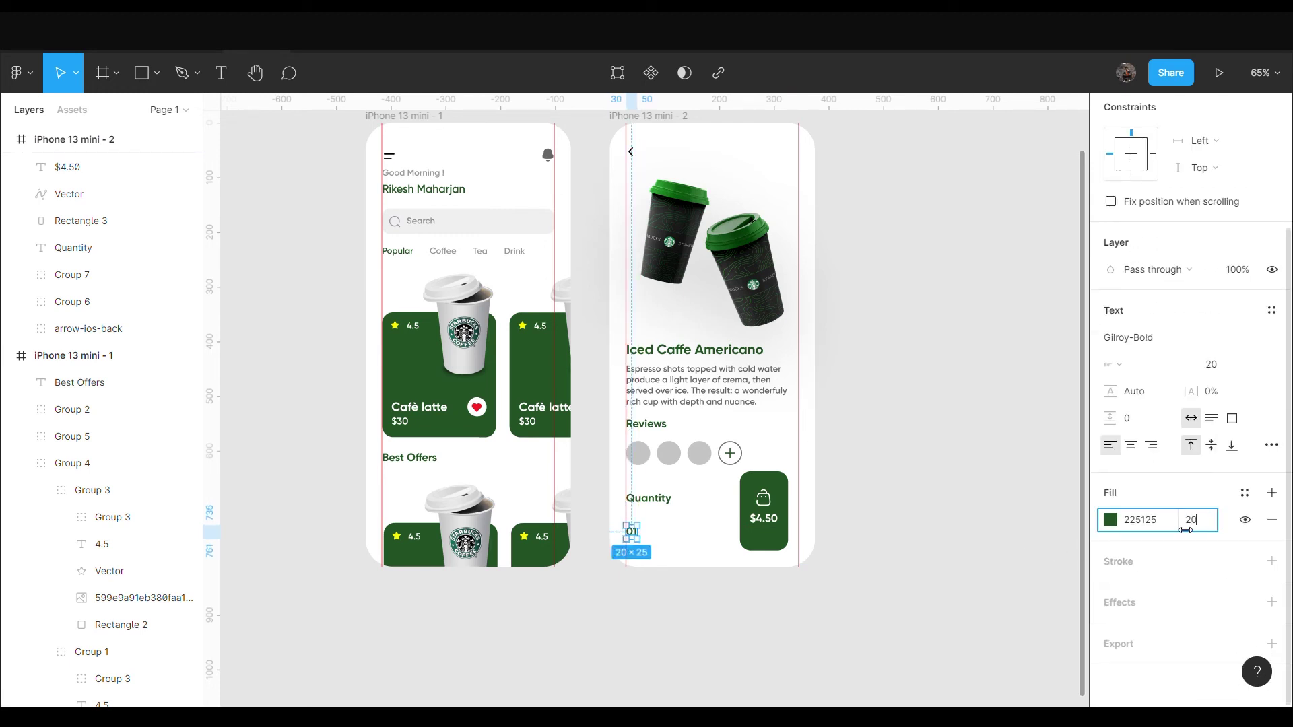
{"action": "key", "text": "Return"}
{"action": "left_click", "coordinate": [1187, 533]}
{"action": "key", "text": "Return"}
{"action": "left_click", "coordinate": [1032, 480]}
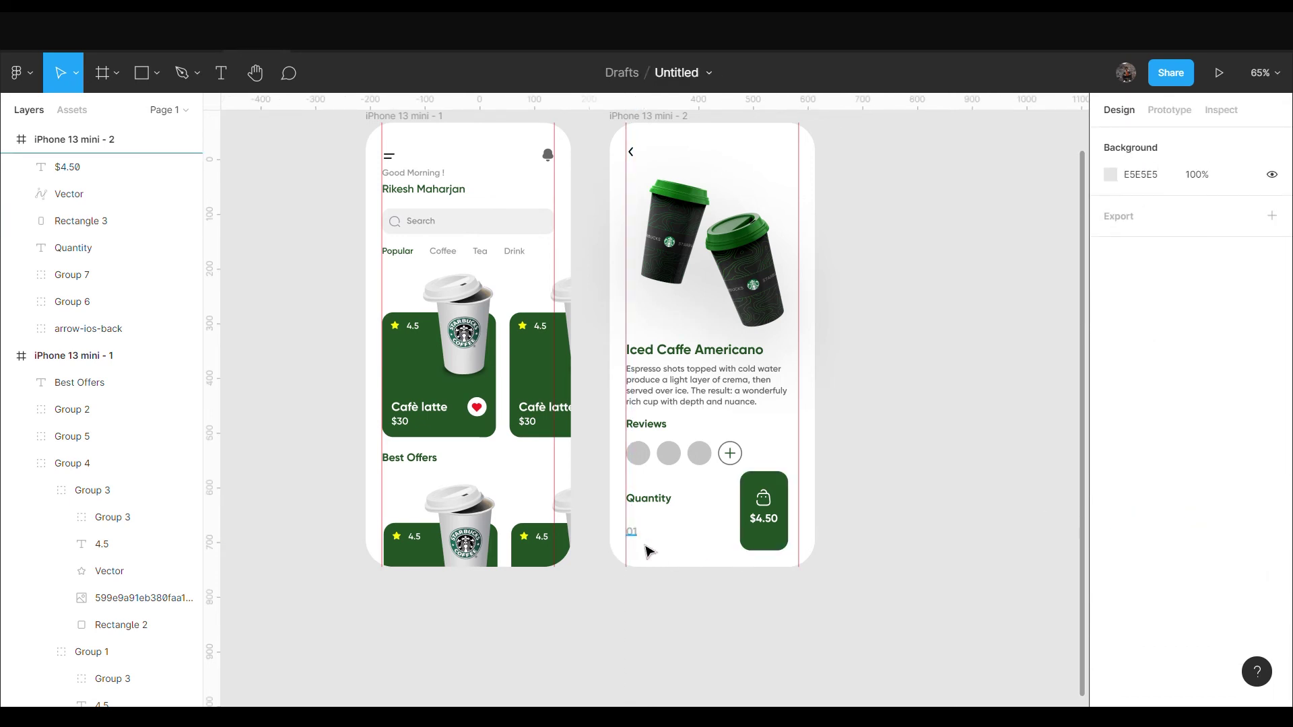
{"action": "left_click", "coordinate": [633, 533]}
{"action": "scroll", "coordinate": [1204, 534], "scroll_direction": "down", "scroll_amount": 3}
{"action": "left_click", "coordinate": [1199, 524]}
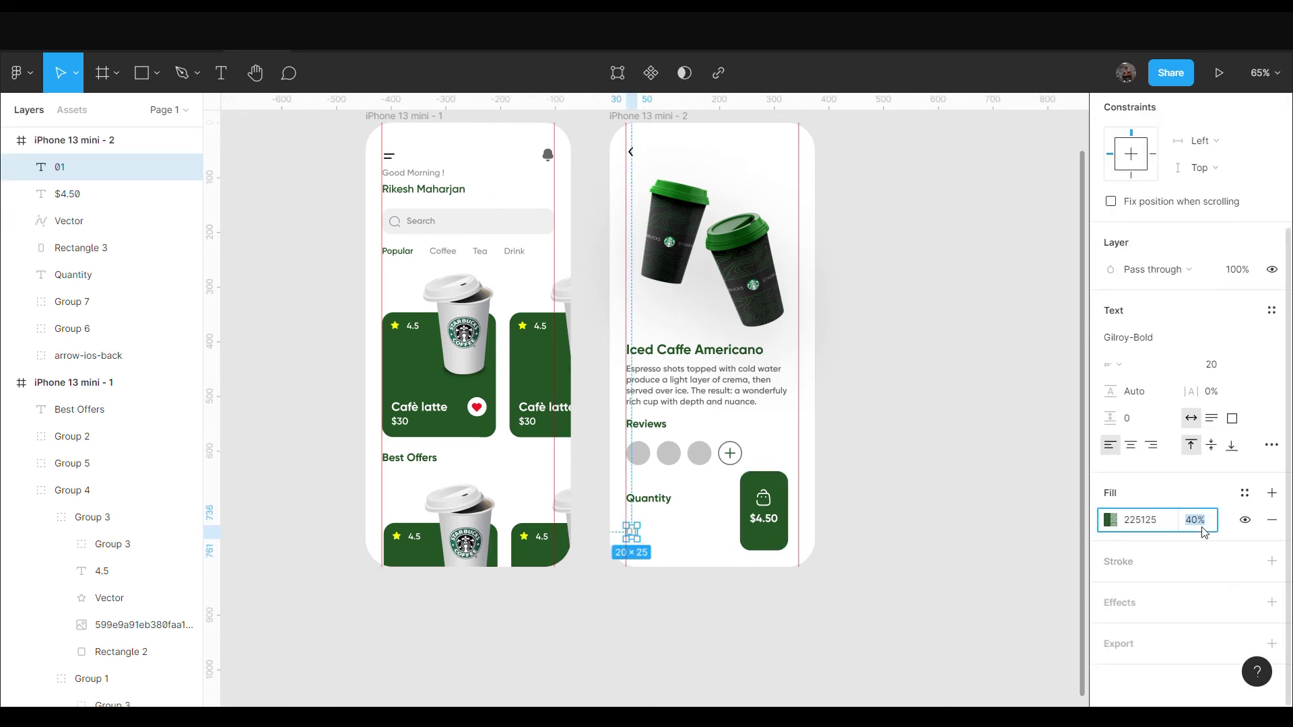
{"action": "key", "text": "Return"}
{"action": "left_click", "coordinate": [955, 503]}
{"action": "left_click", "coordinate": [632, 534]}
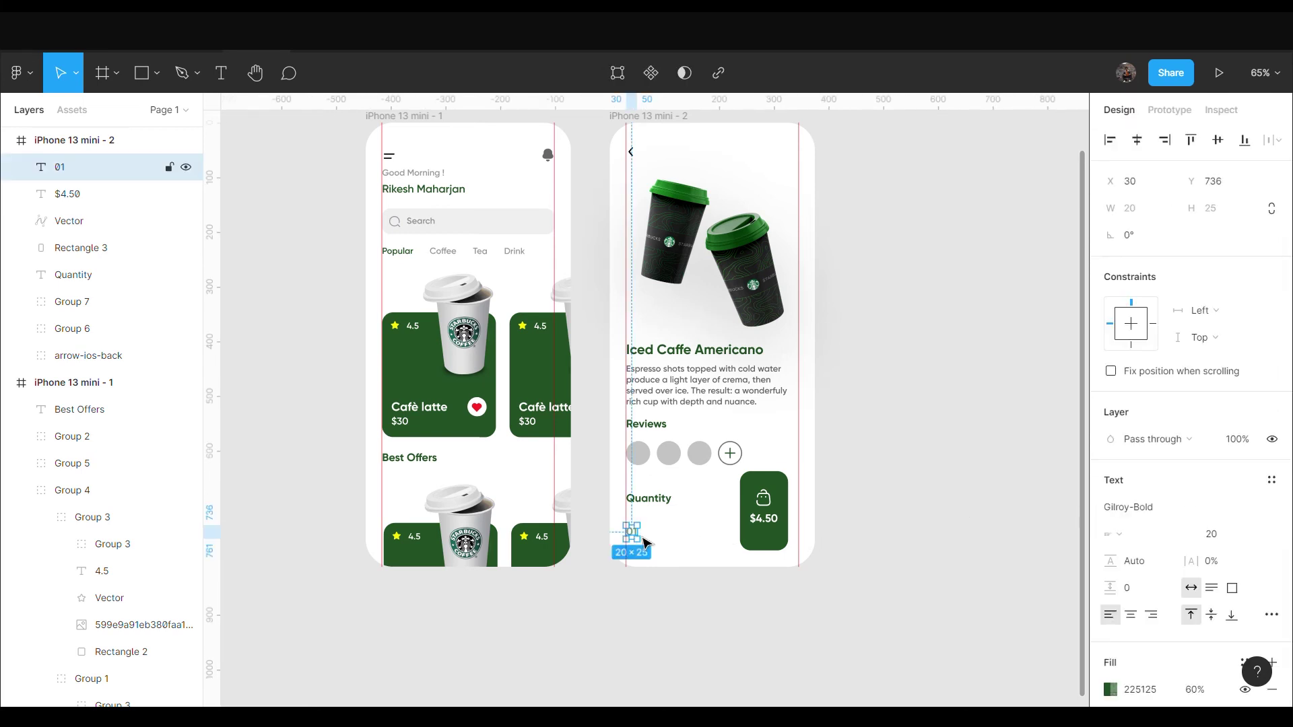
Duplicate 01 to the right, change it to 02 and set its font size to 35
{"action": "key", "text": "ctrl+d"}
{"action": "key", "text": "shift+Right"}
{"action": "key", "text": "shift+Right"}
{"action": "key", "text": "Right"}
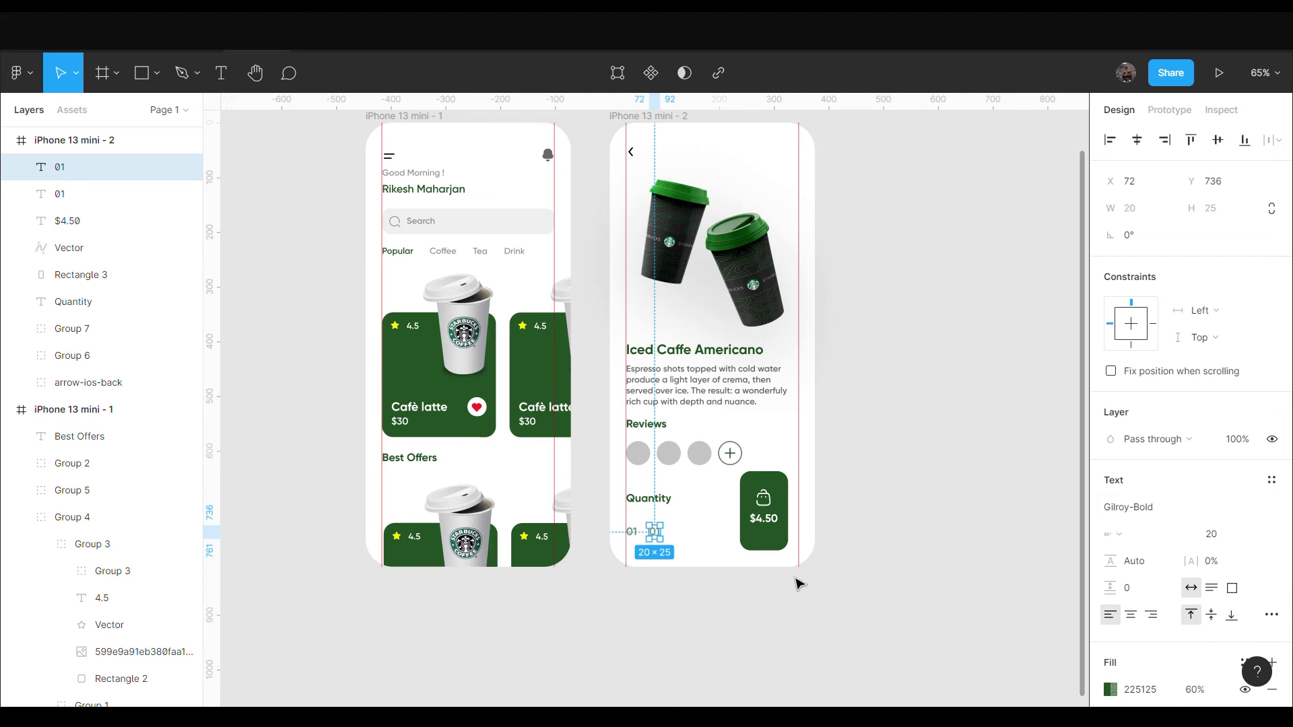
{"action": "double_click", "coordinate": [663, 536]}
{"action": "key", "text": "Escape"}
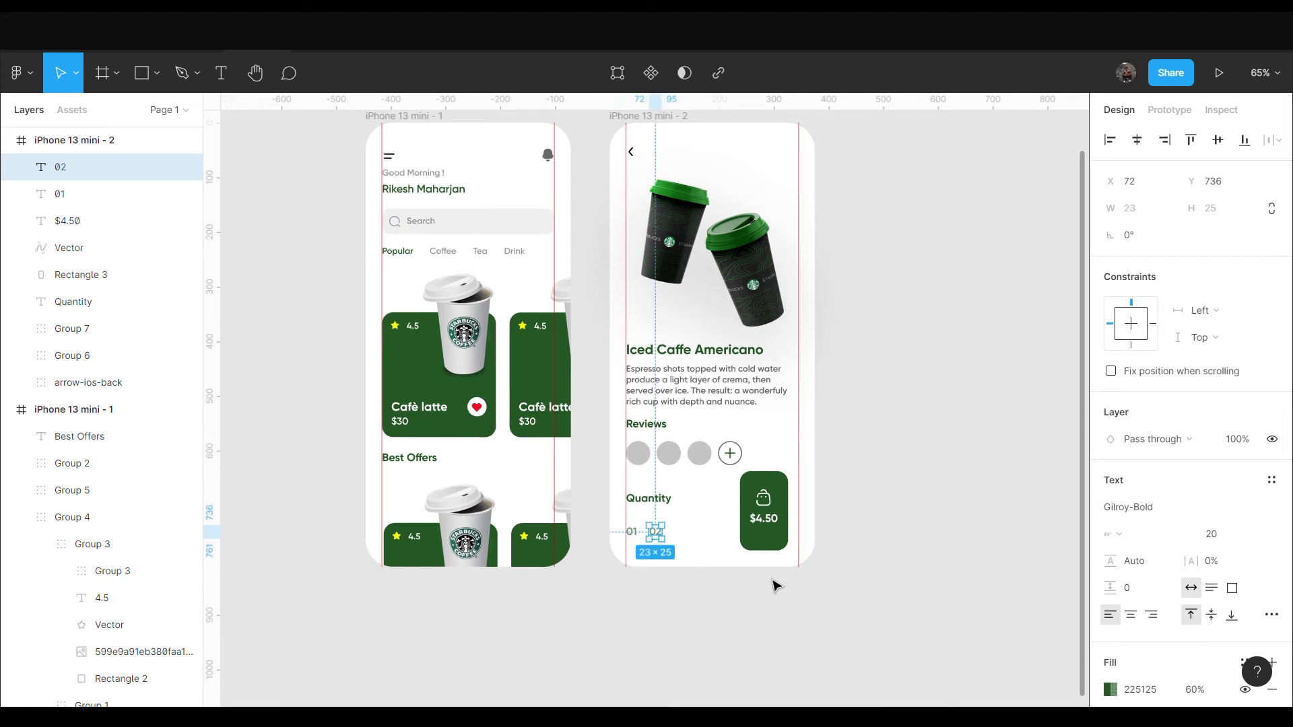
{"action": "left_click", "coordinate": [1228, 534]}
{"action": "type", "text": "5"}
{"action": "key", "text": "Return"}
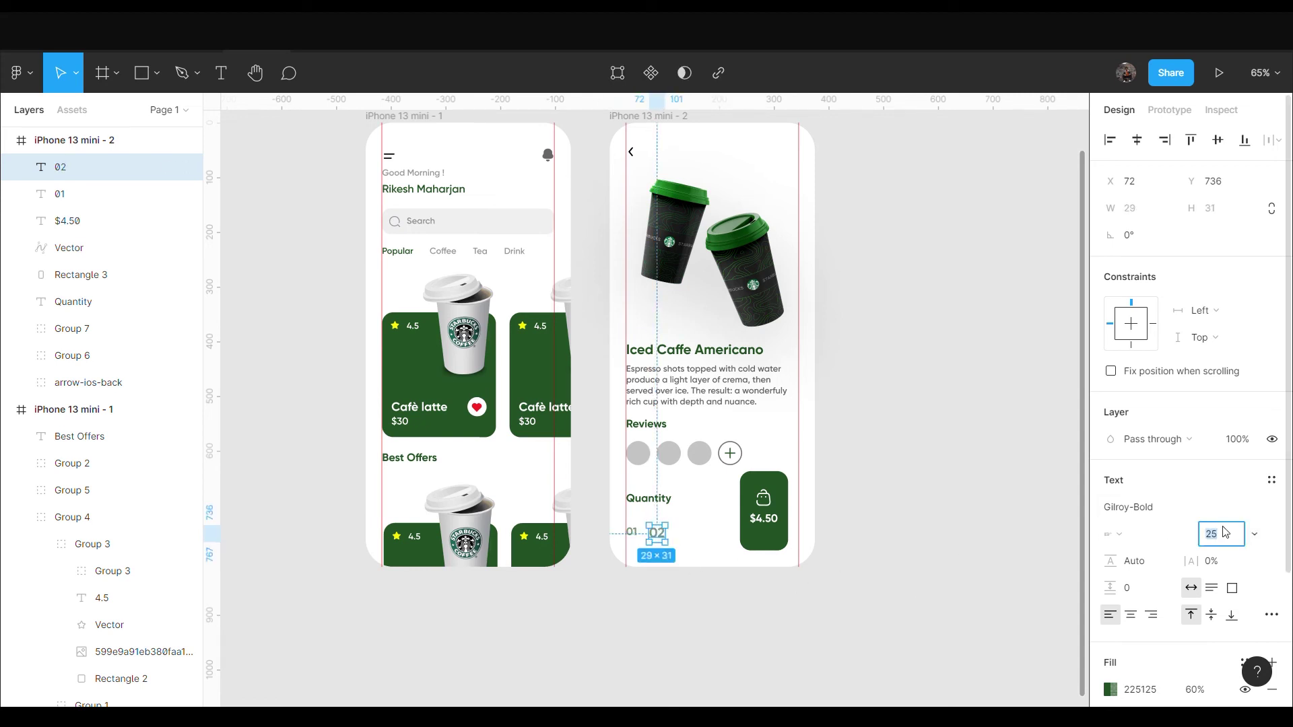
{"action": "key", "text": "Return"}
{"action": "left_click", "coordinate": [1225, 532]}
{"action": "type", "text": "35"}
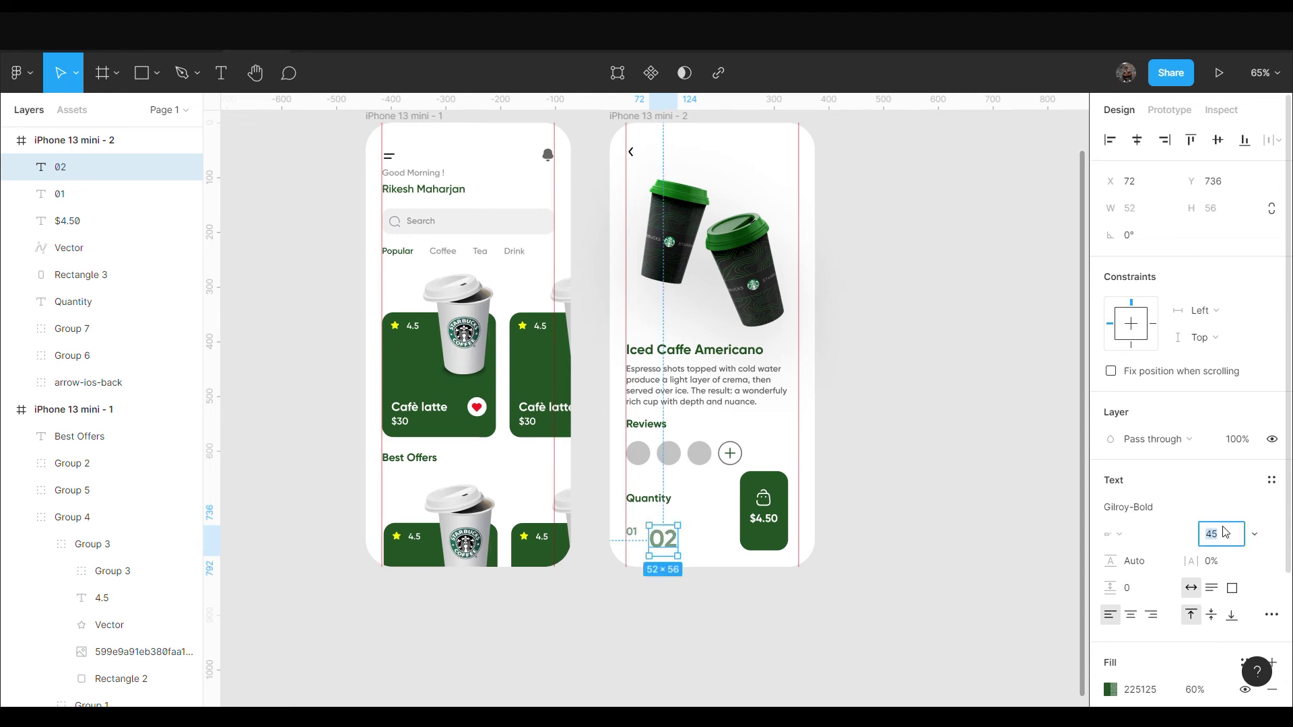
{"action": "key", "text": "Return"}
{"action": "key", "text": "Right"}
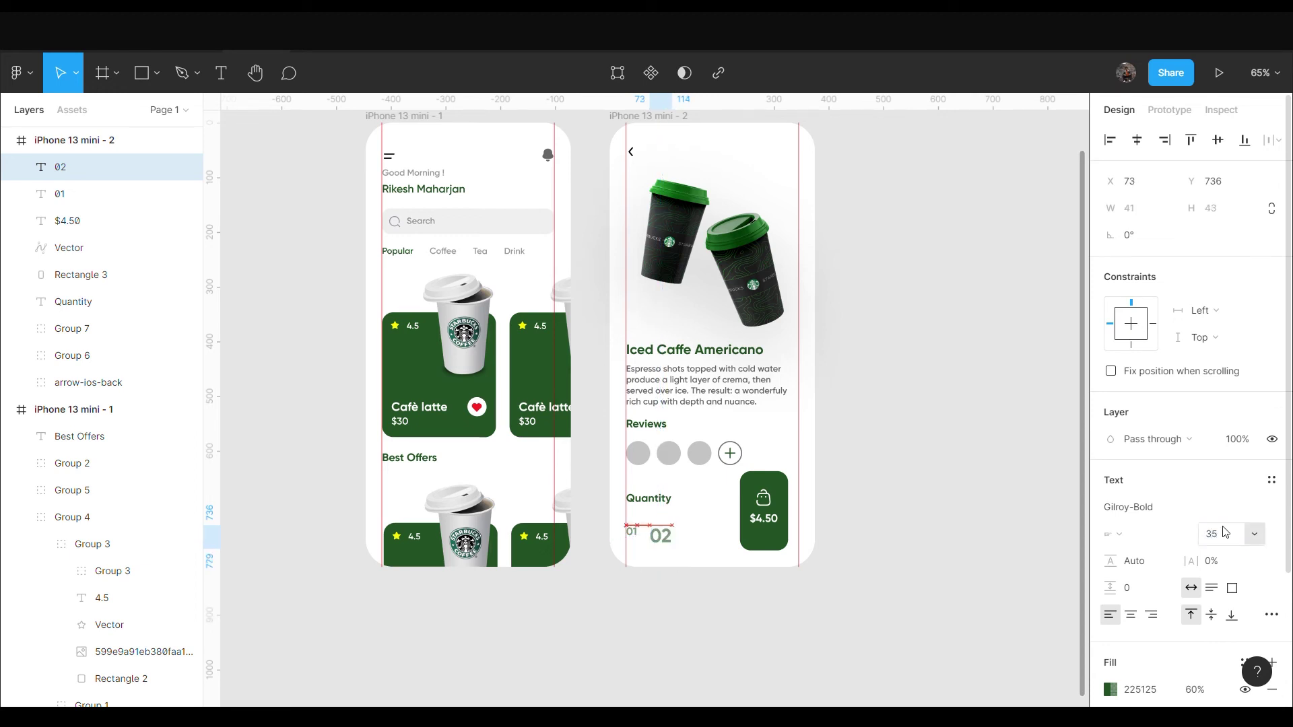
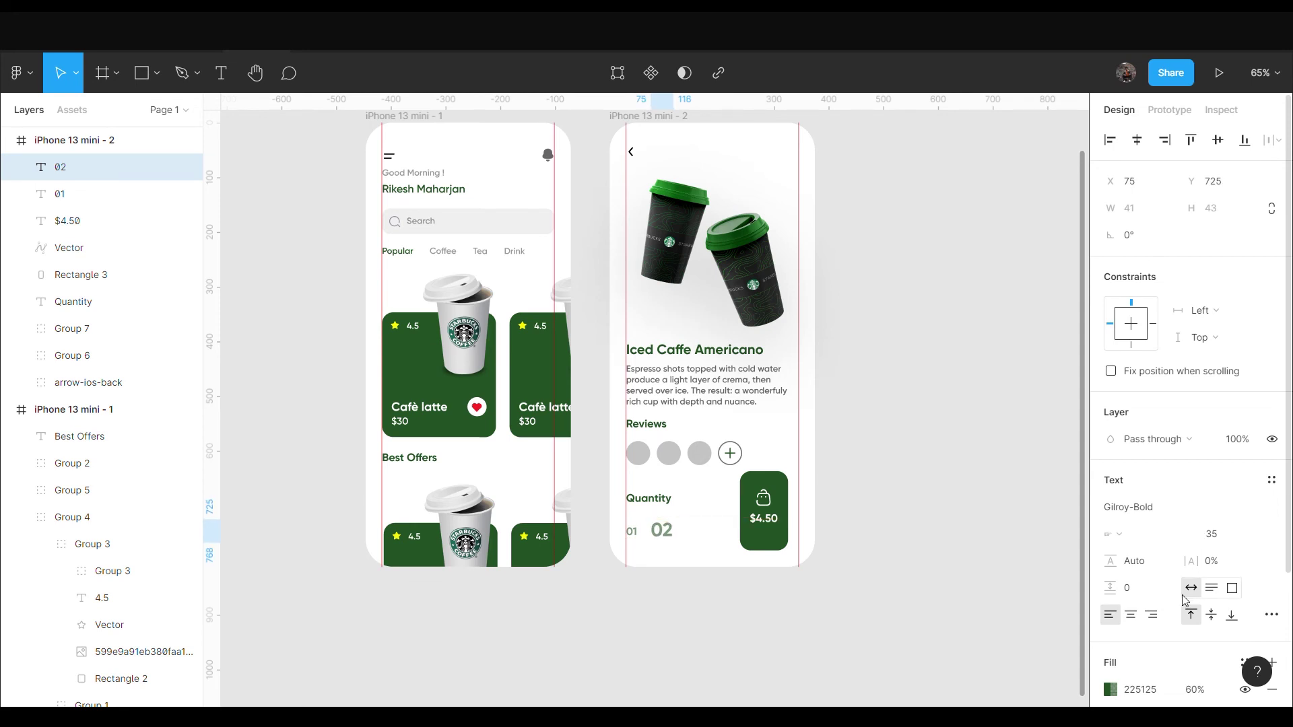
Bring the 02 quantity number to 100% opacity
{"action": "scroll", "coordinate": [1225, 532], "scroll_direction": "down", "scroll_amount": 3}
{"action": "left_click", "coordinate": [1208, 530]}
{"action": "type", "text": "100"}
{"action": "key", "text": "Return"}
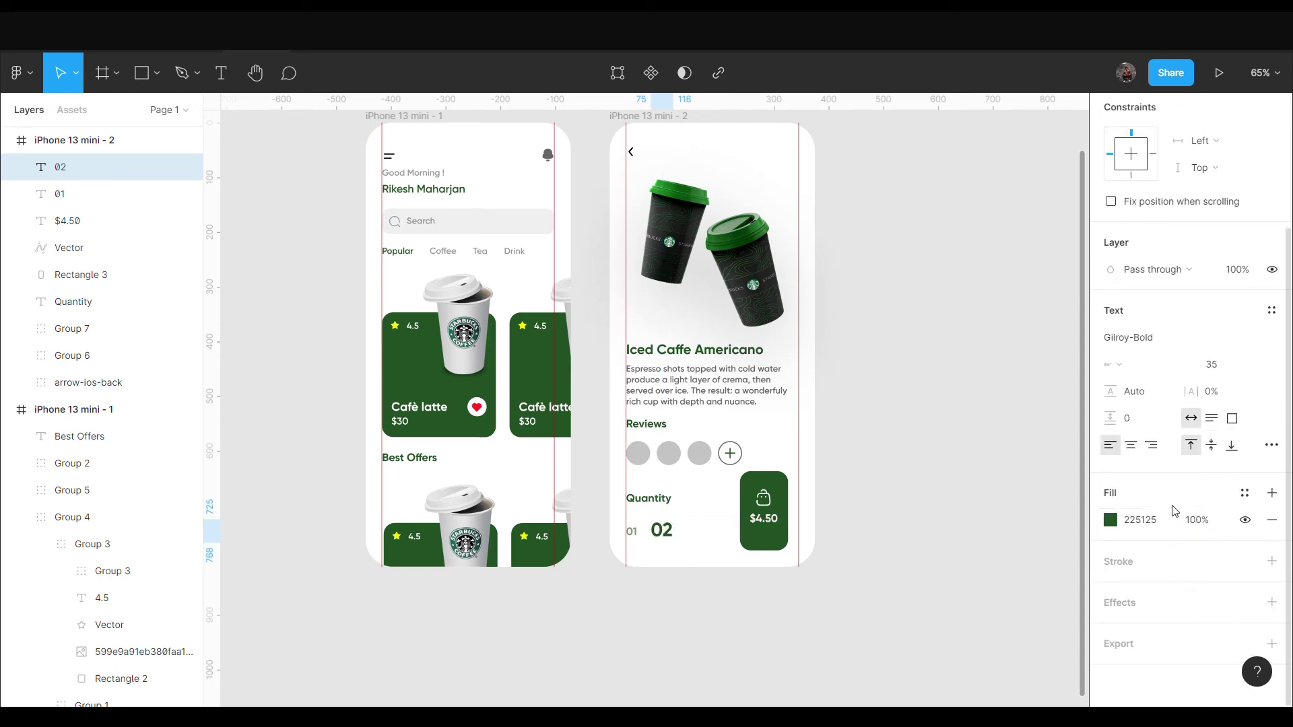
{"action": "left_click", "coordinate": [867, 558]}
Duplicate the 01 number into new 03 and 04 options to the right of 02
{"action": "left_click", "coordinate": [632, 531]}
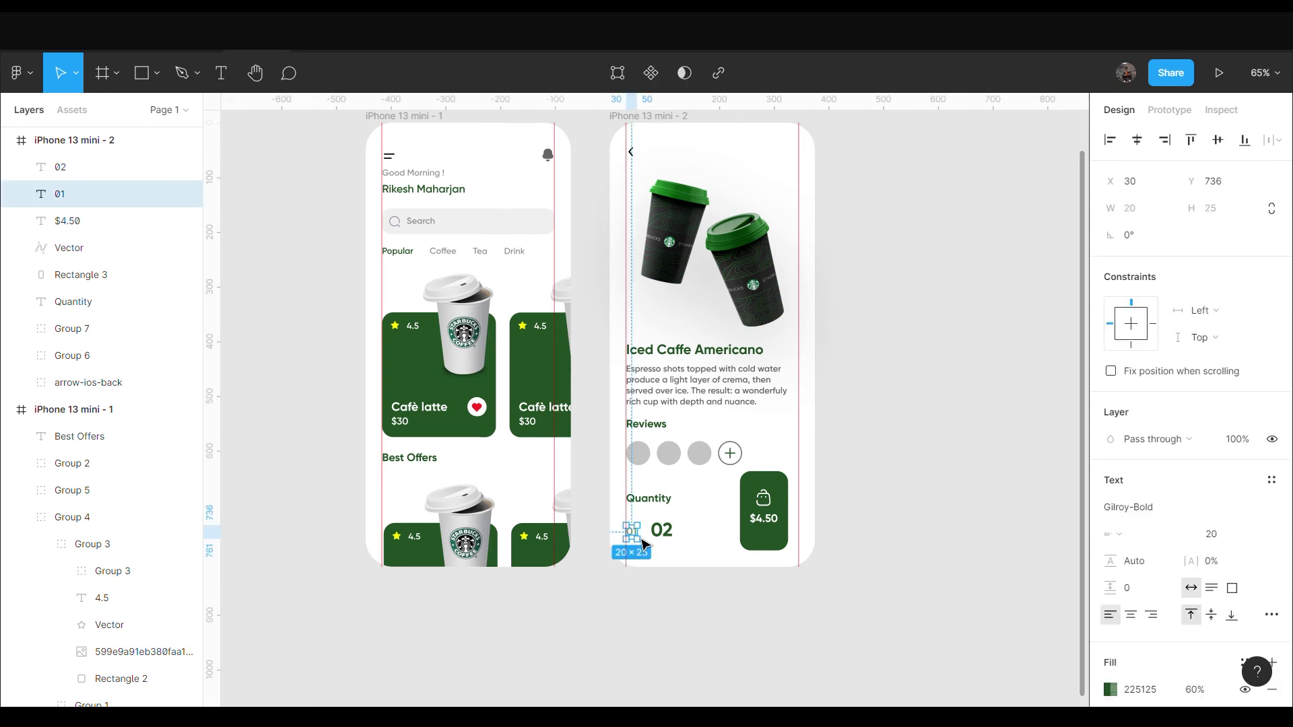
{"action": "key", "text": "ctrl+d"}
{"action": "left_click_drag", "start_coordinate": [633, 549], "coordinate": [699, 539]}
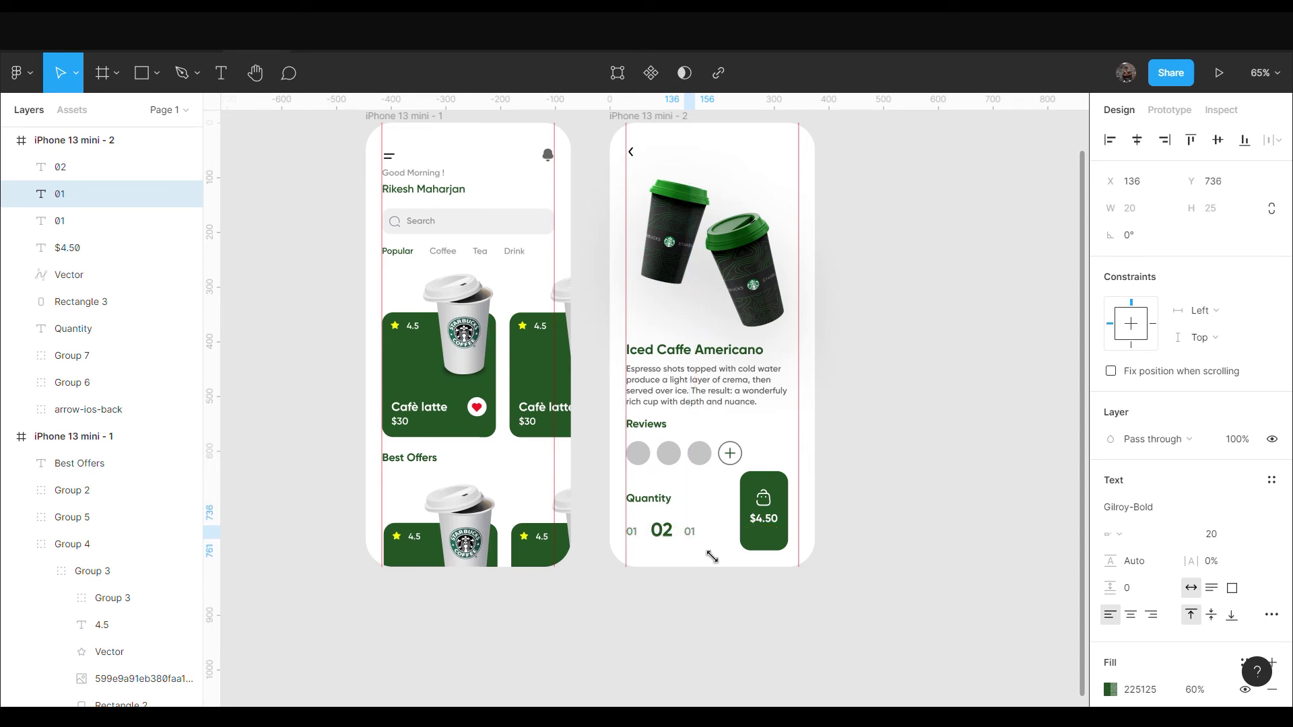
{"action": "double_click", "coordinate": [694, 536]}
{"action": "key", "text": "Escape"}
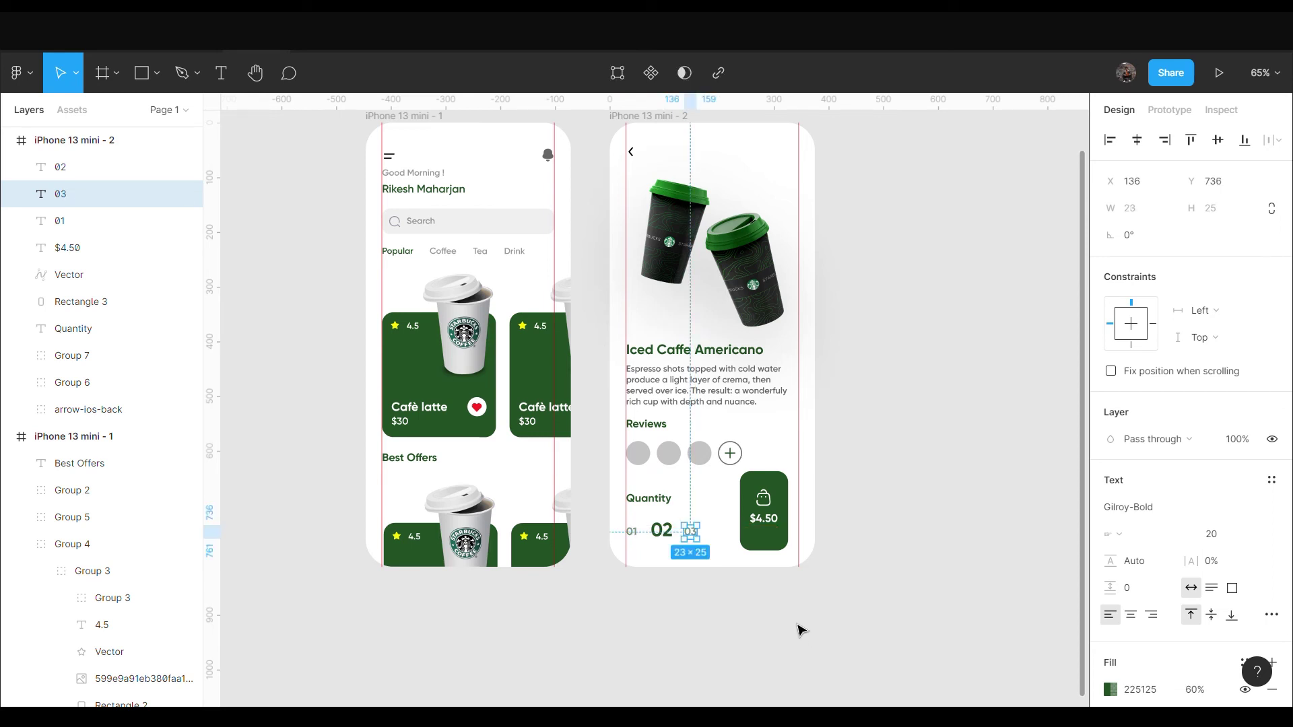
{"action": "key", "text": "ctrl+d"}
{"action": "key", "text": "shift+Right"}
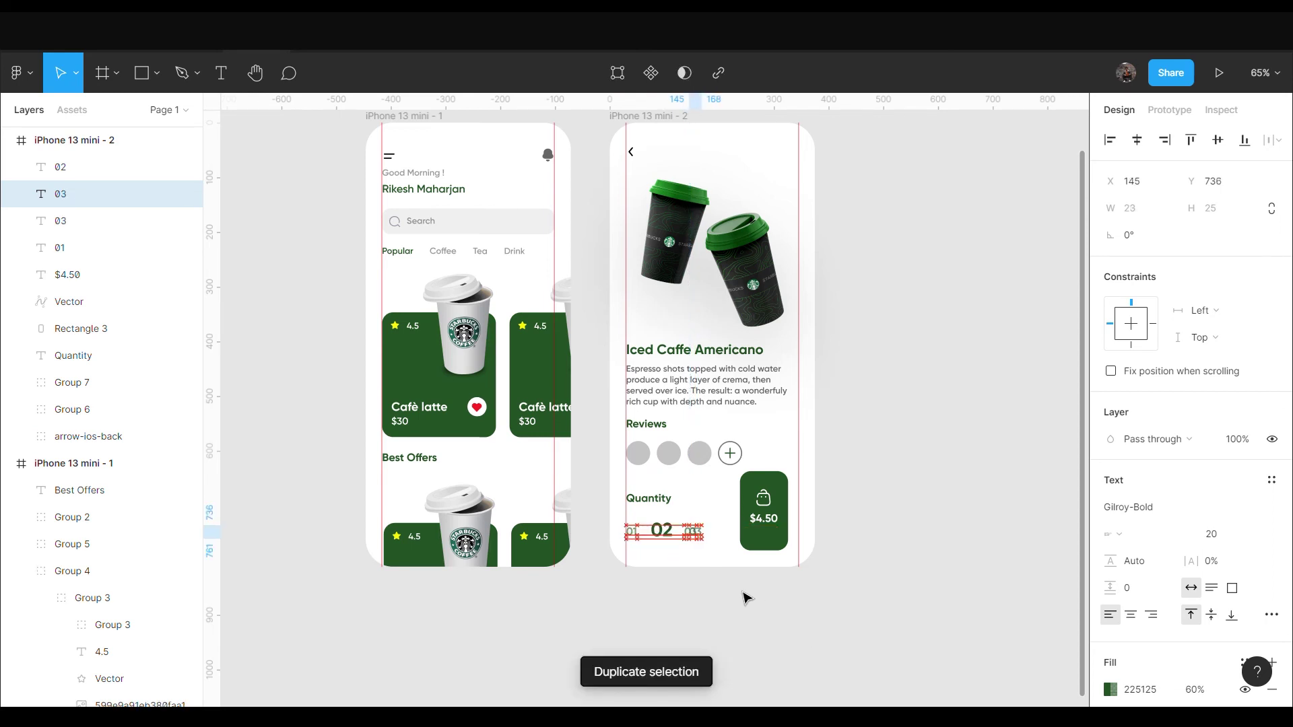
{"action": "key", "text": "shift+Right"}
{"action": "key", "text": "shift+Right"}
{"action": "key", "text": "shift+Right"}
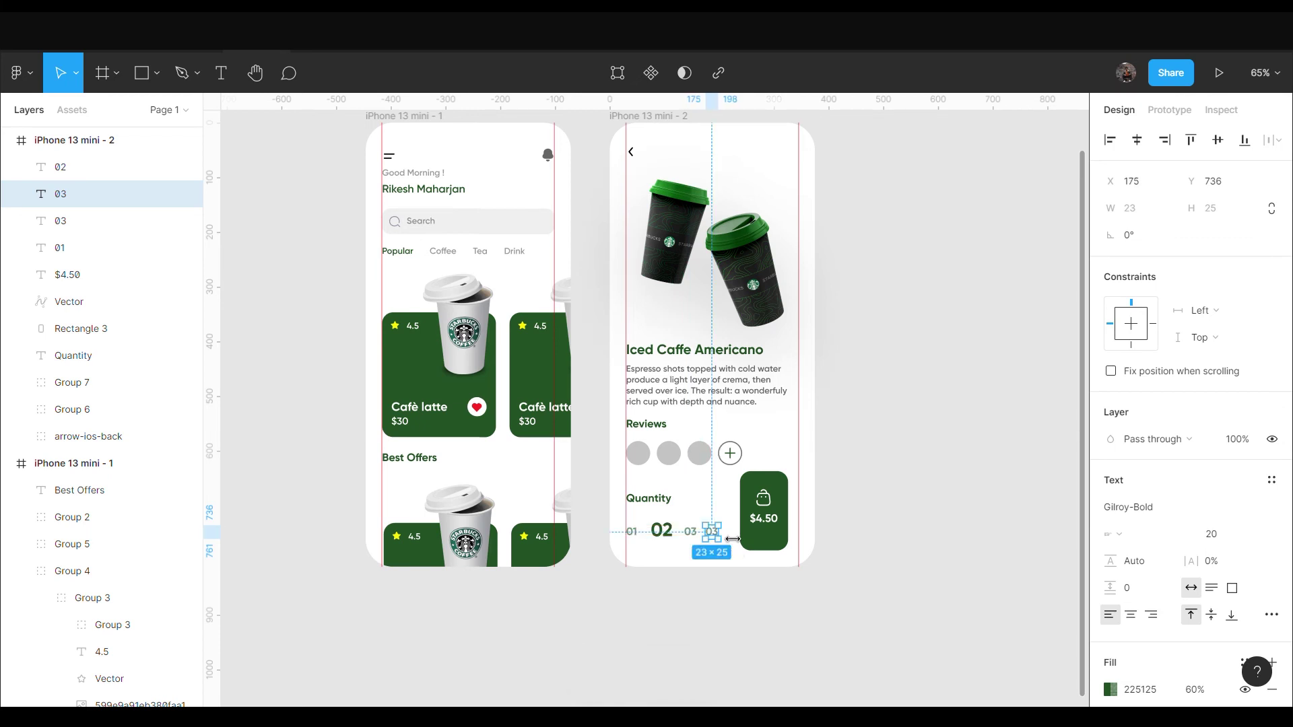
{"action": "double_click", "coordinate": [714, 534]}
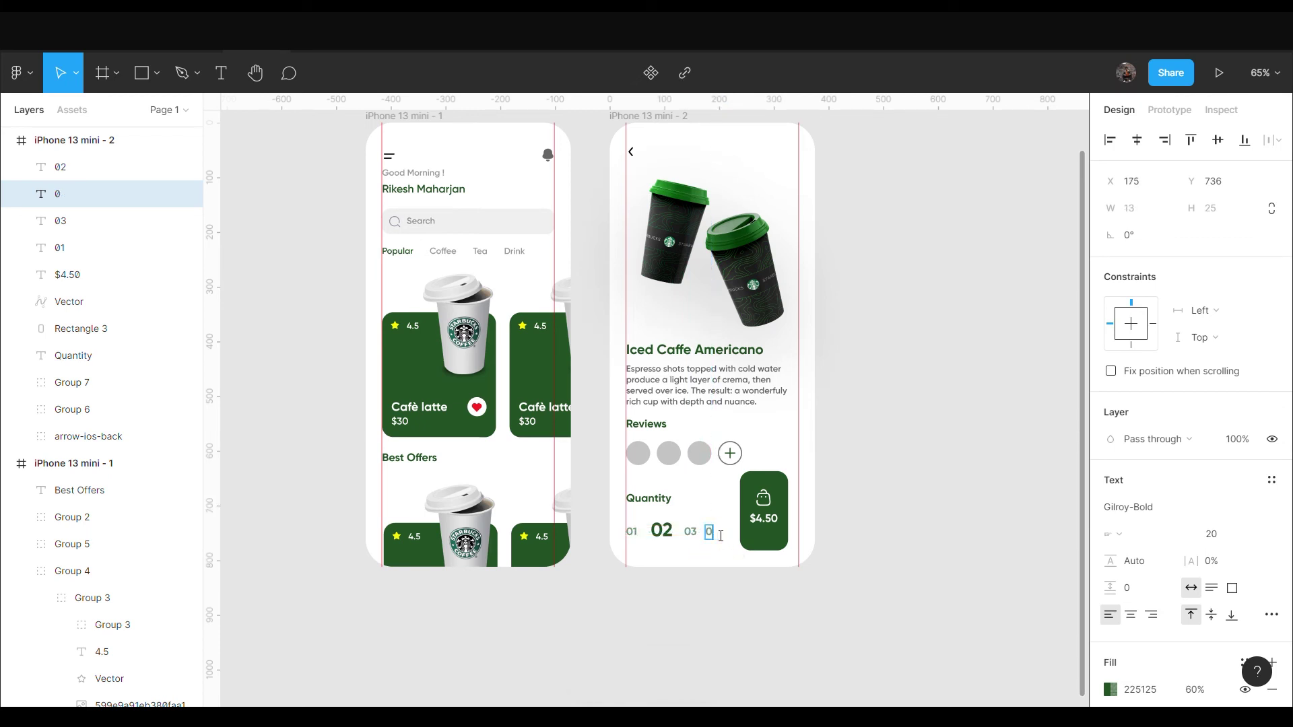
{"action": "type", "text": "4"}
{"action": "left_click", "coordinate": [768, 613]}
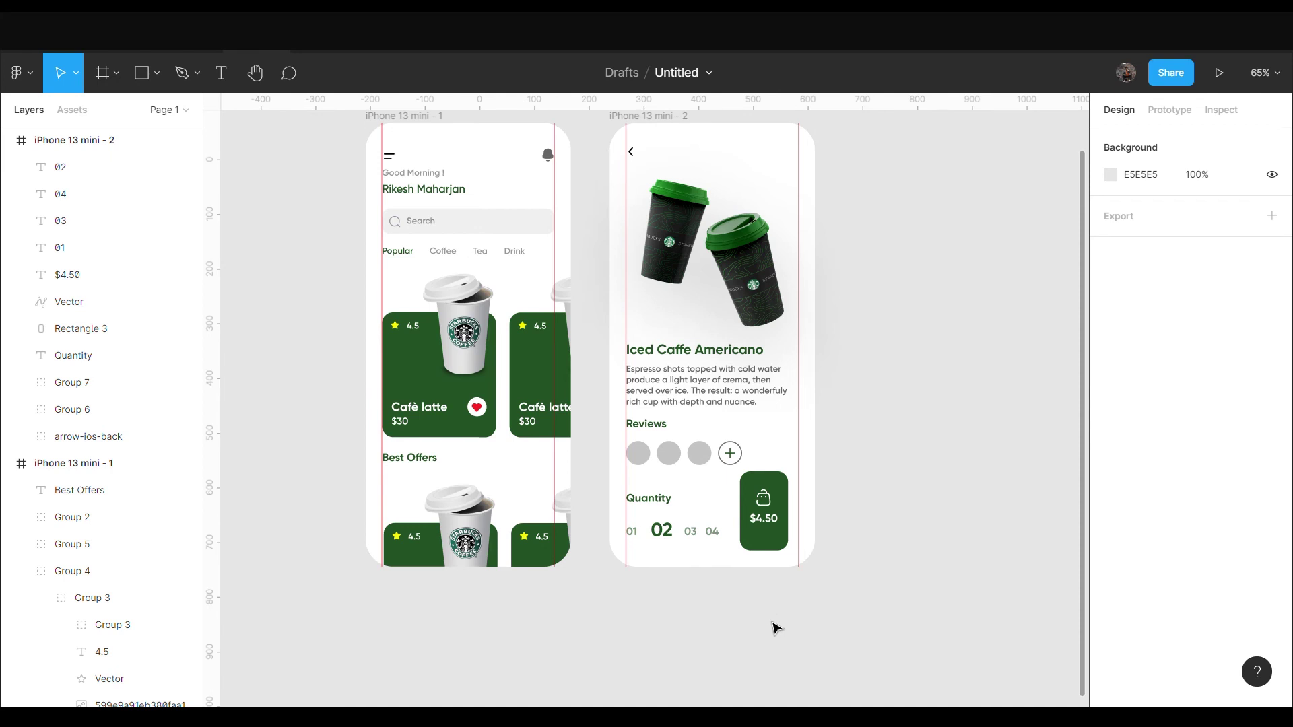
Set the 04 and 03 quantity numbers to Gilroy-SemiBold
{"action": "left_click", "coordinate": [715, 536]}
{"action": "left_click", "coordinate": [1270, 512]}
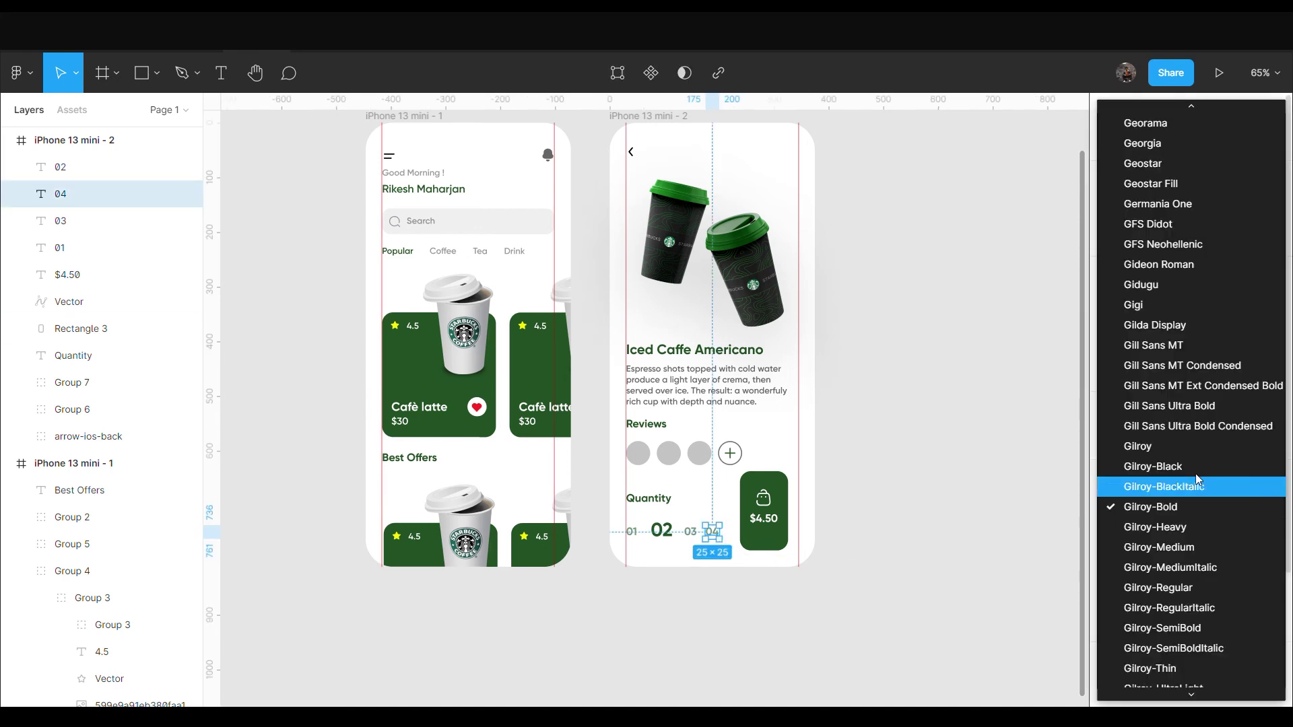
{"action": "left_click", "coordinate": [1168, 628]}
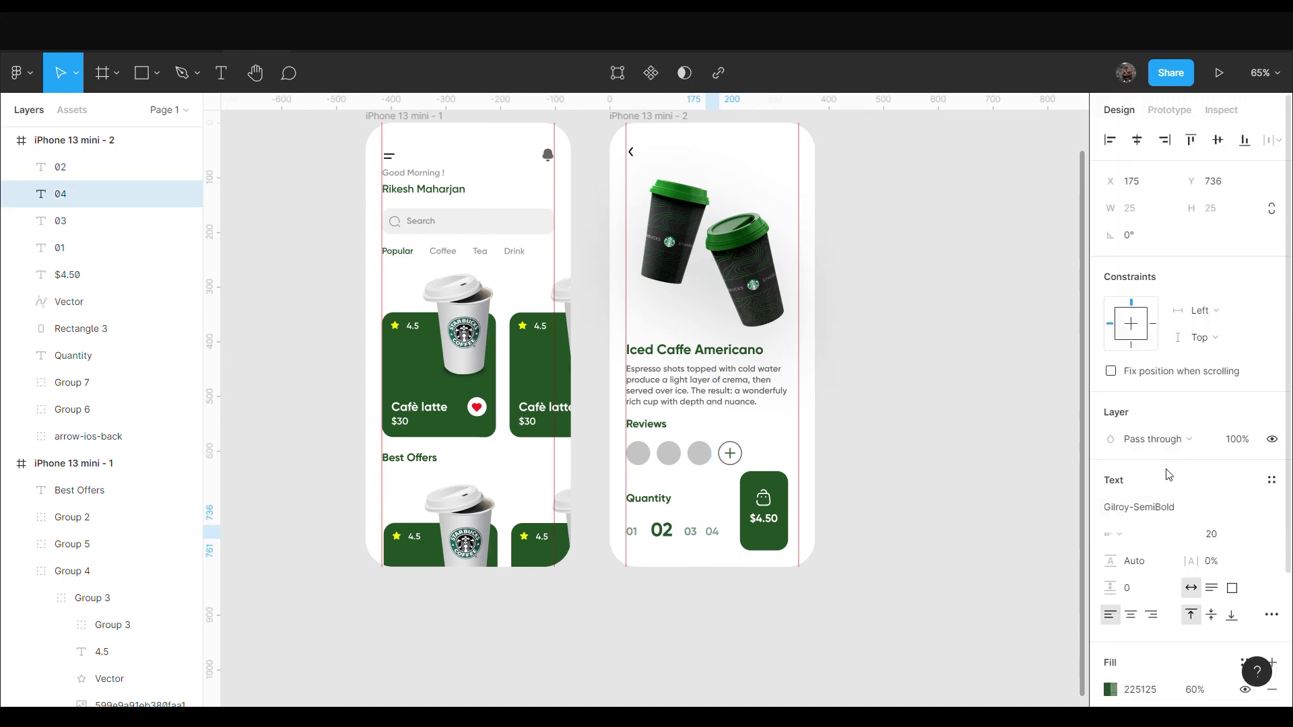
{"action": "left_click", "coordinate": [1053, 497]}
{"action": "left_click", "coordinate": [691, 534]}
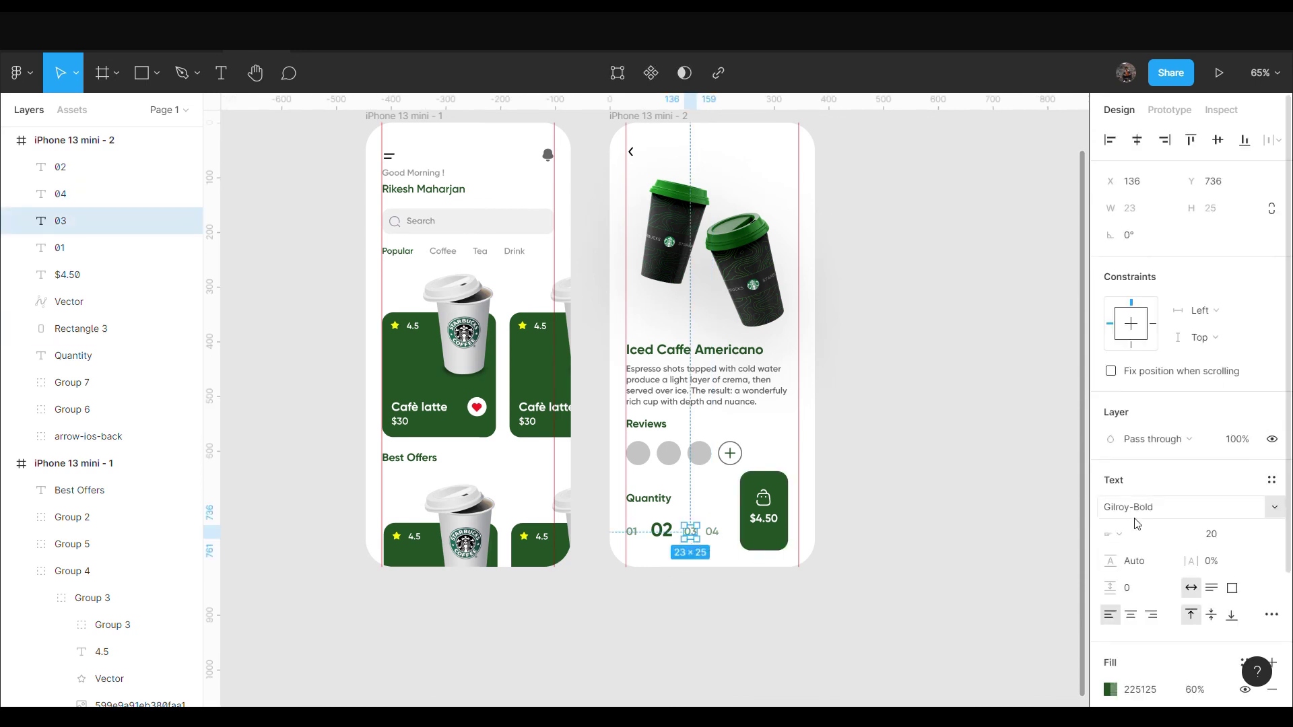
{"action": "left_click", "coordinate": [1137, 515]}
{"action": "type", "text": "Gilroy-SemiBold"}
{"action": "key", "text": "Return"}
{"action": "left_click", "coordinate": [1075, 520]}
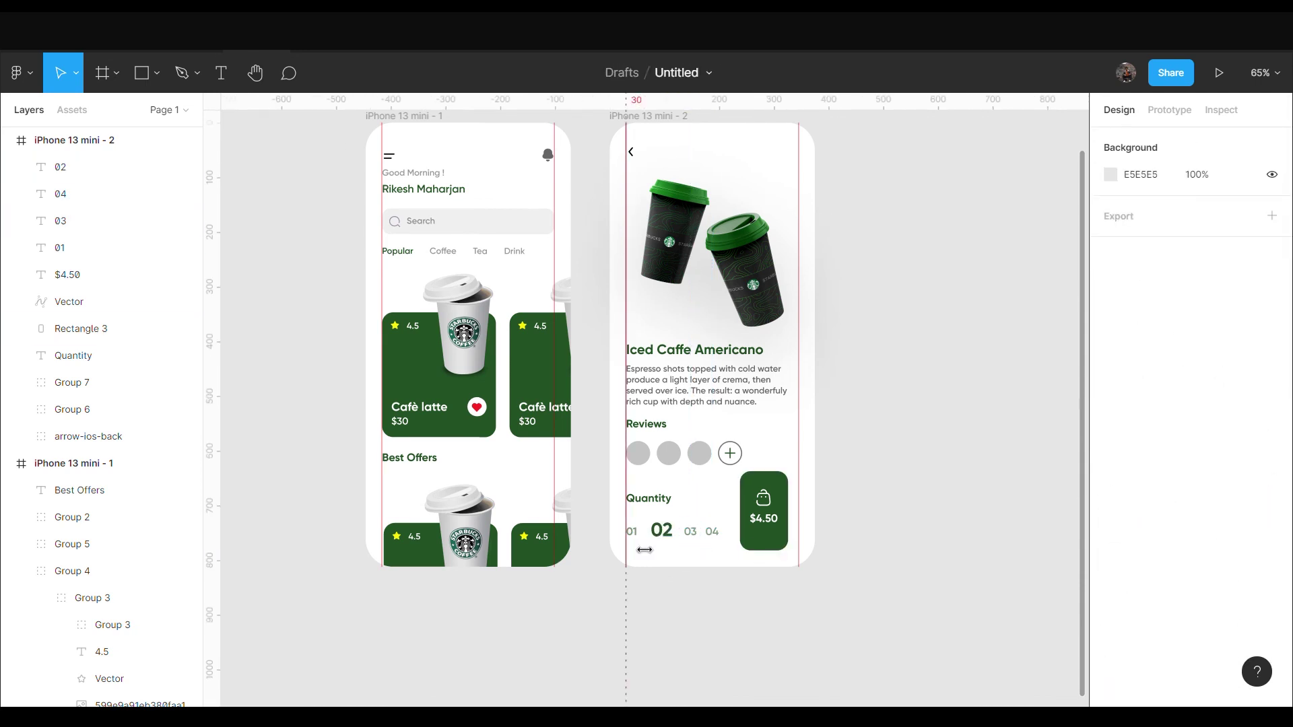
Set the 01 quantity number to Gilroy-SemiBold
{"action": "left_click", "coordinate": [632, 531]}
{"action": "left_click", "coordinate": [1164, 507]}
{"action": "type", "text": "Gilroy-SemiBold"}
{"action": "key", "text": "Return"}
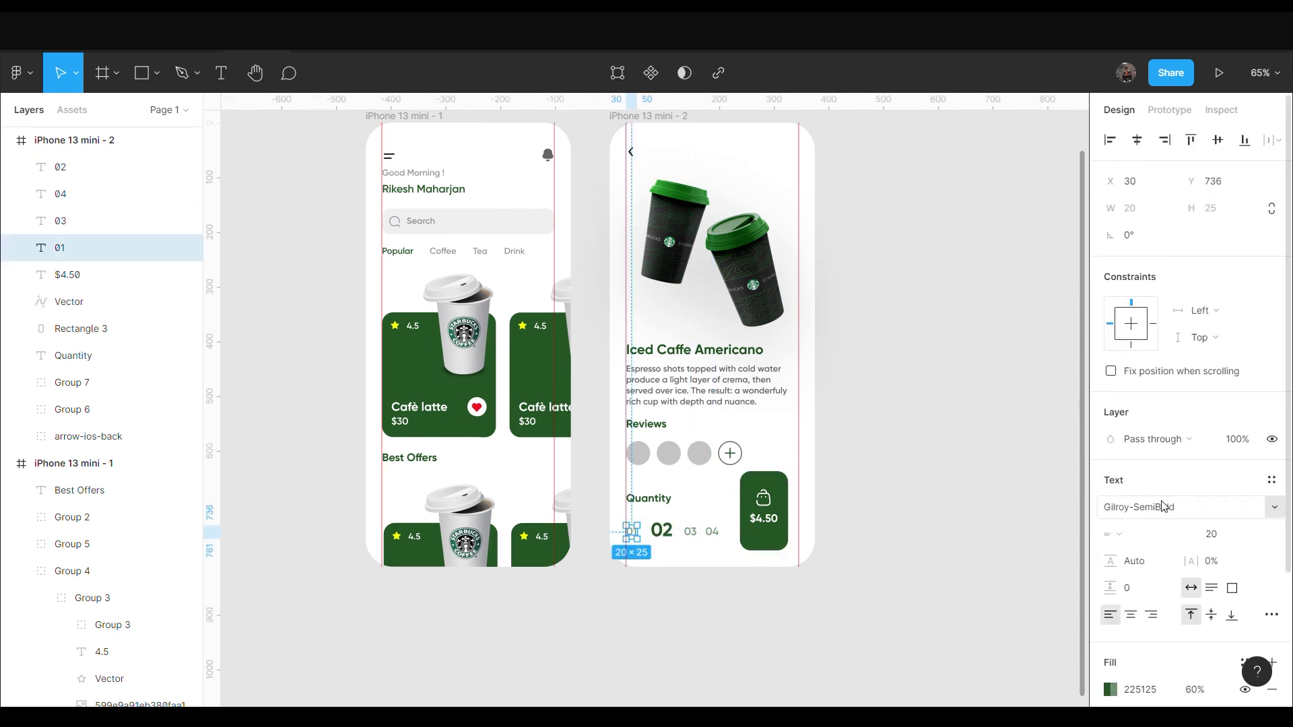
{"action": "left_click", "coordinate": [985, 516]}
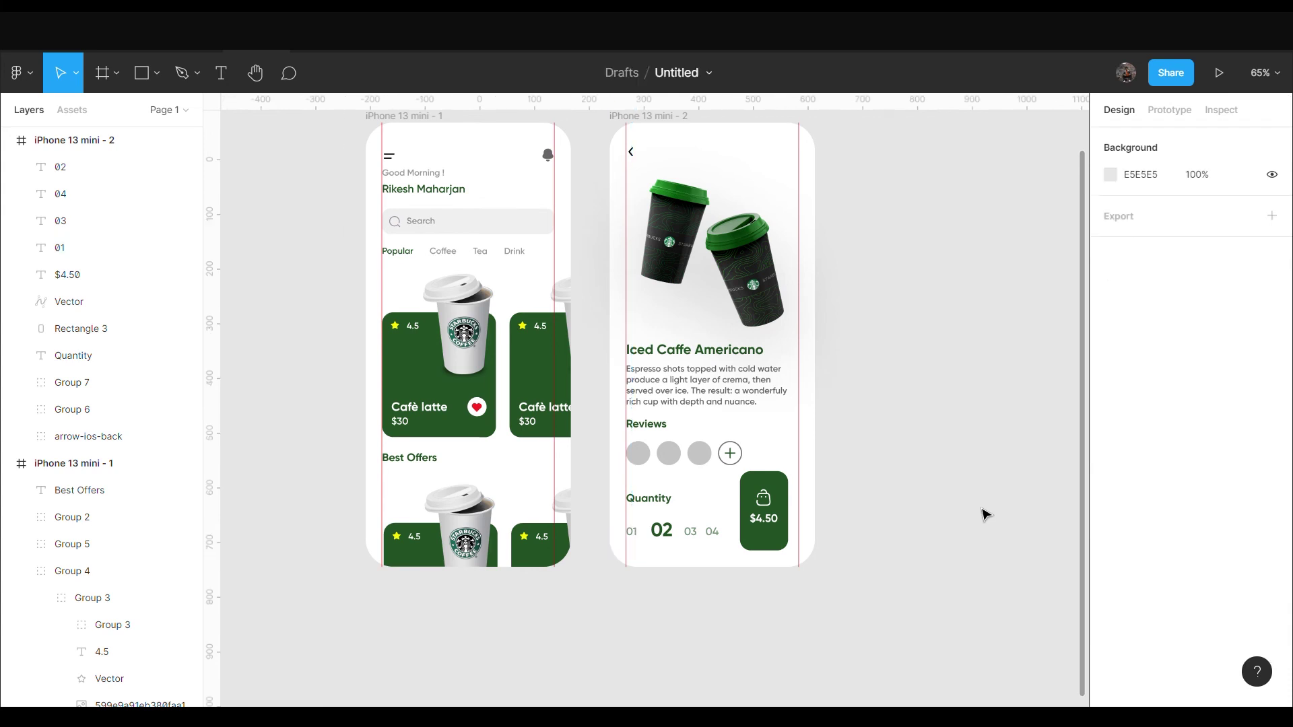
Launch the Iconscout plugin and filter it to free icons
{"action": "right_click", "coordinate": [850, 318]}
{"action": "mouse_move", "coordinate": [939, 447]}
{"action": "scroll", "coordinate": [1117, 471], "scroll_direction": "down", "scroll_amount": 3}
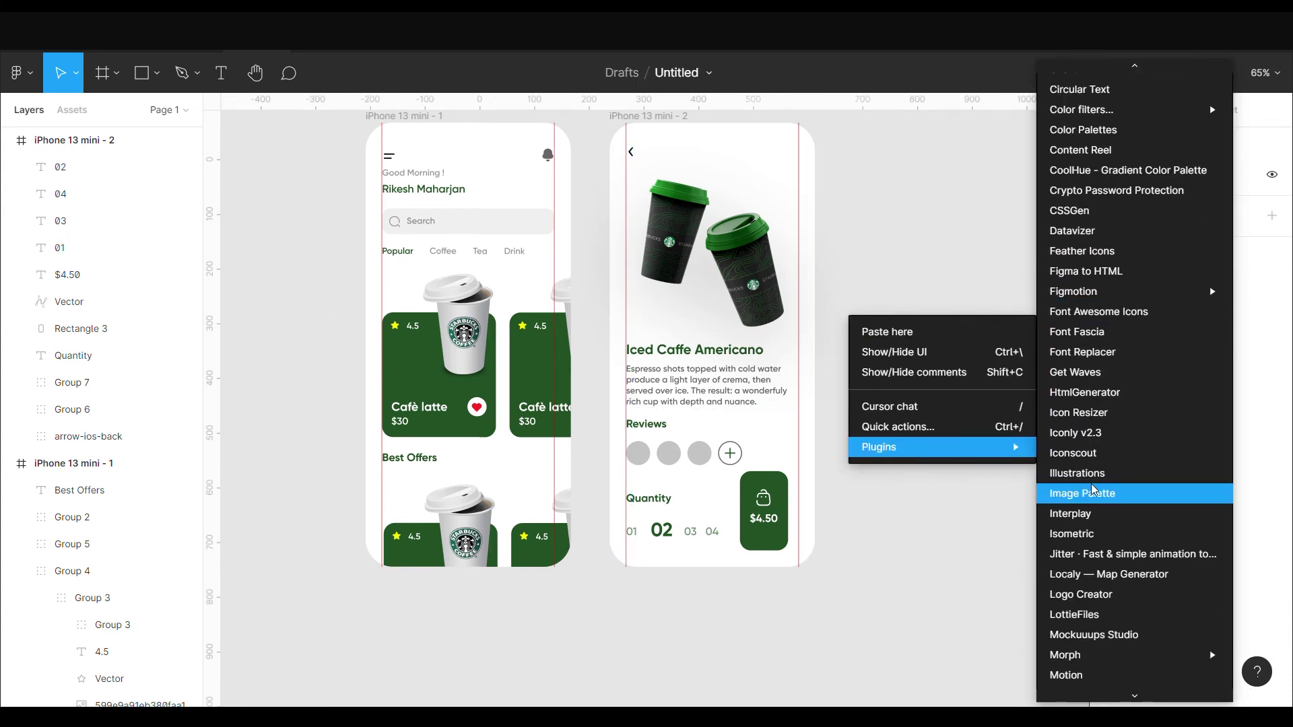
{"action": "left_click", "coordinate": [1078, 458]}
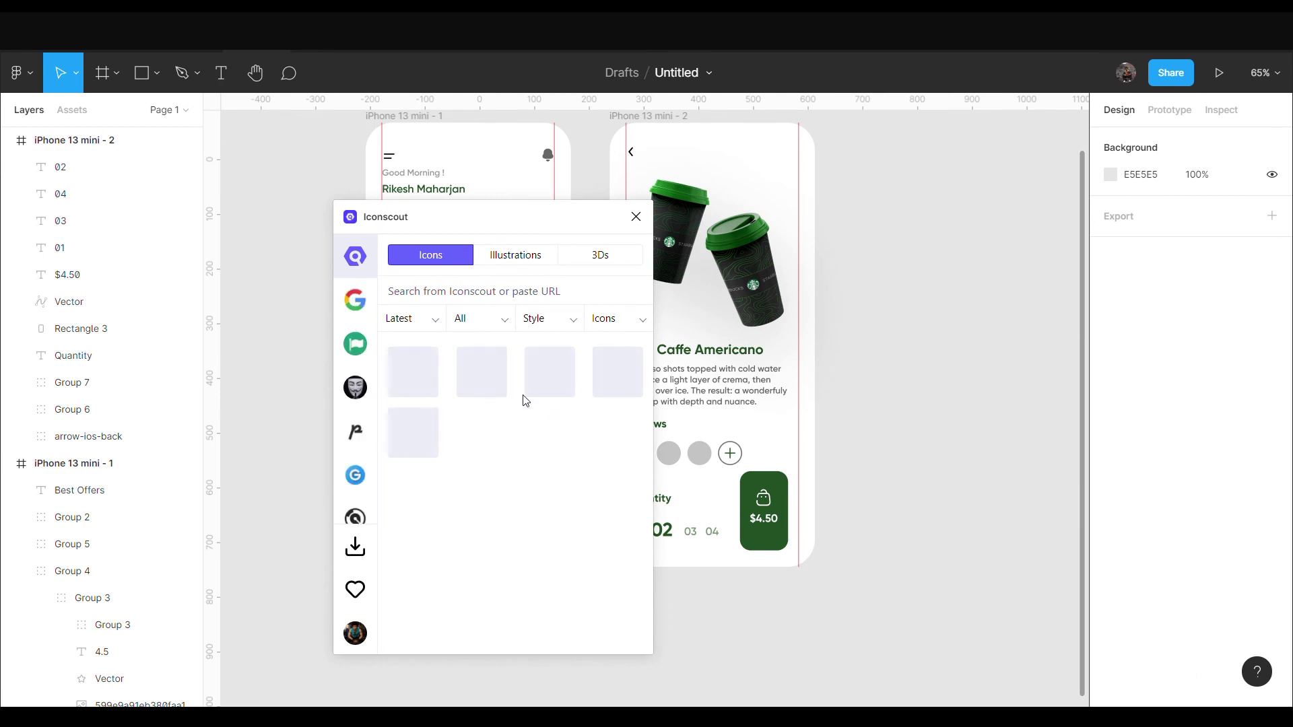
{"action": "left_click", "coordinate": [493, 327]}
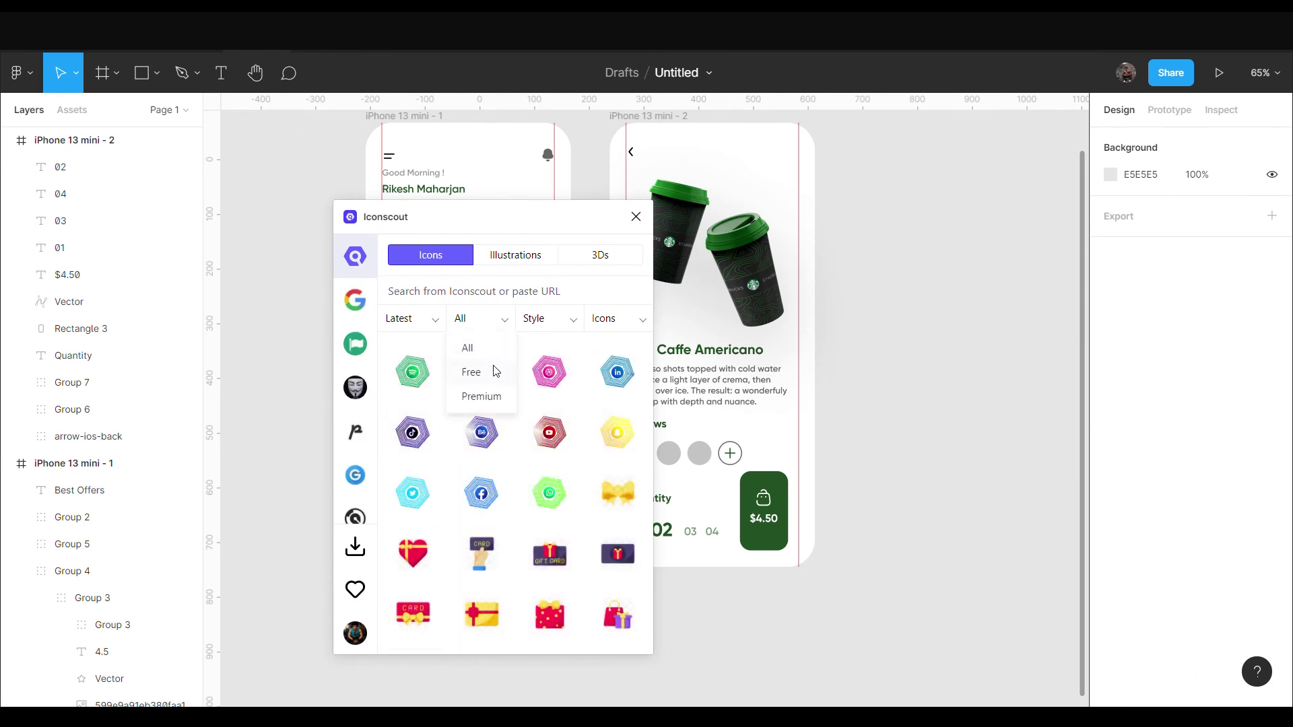
{"action": "left_click", "coordinate": [496, 370]}
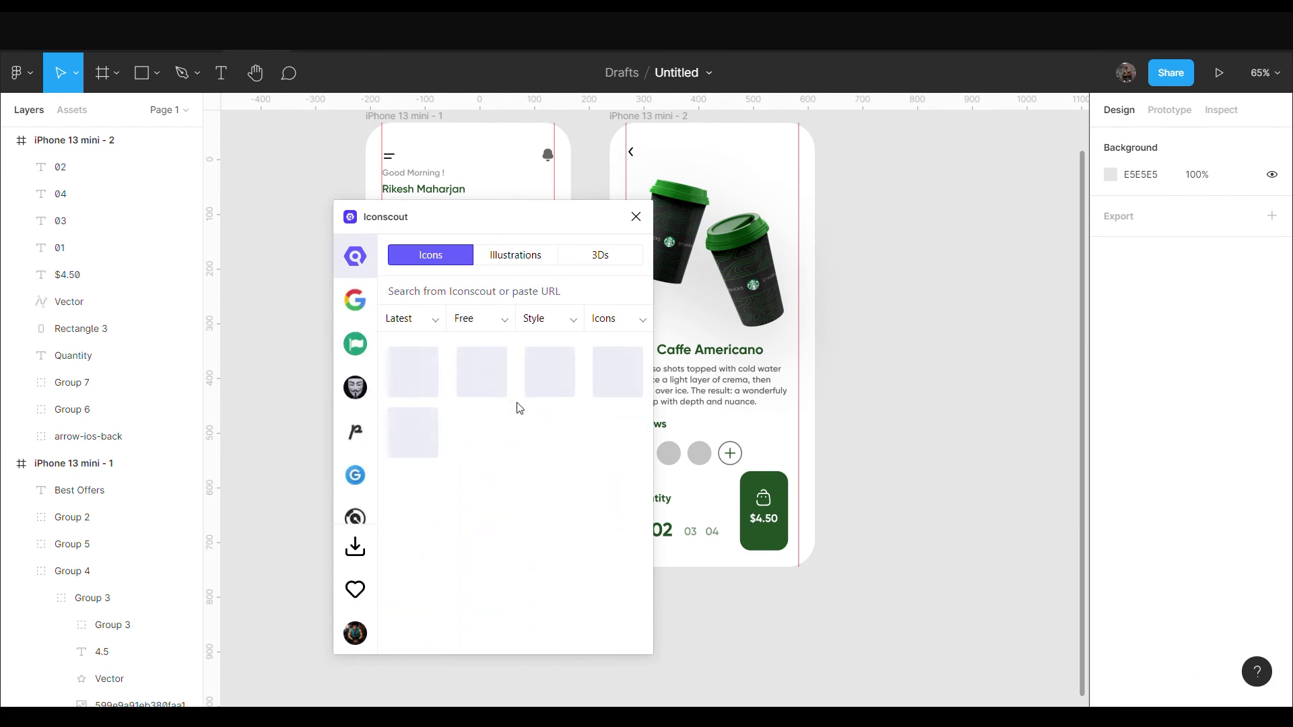
Search Iconscout for 'down' and import a downward caret icon
{"action": "left_click", "coordinate": [508, 300]}
{"action": "type", "text": "down"}
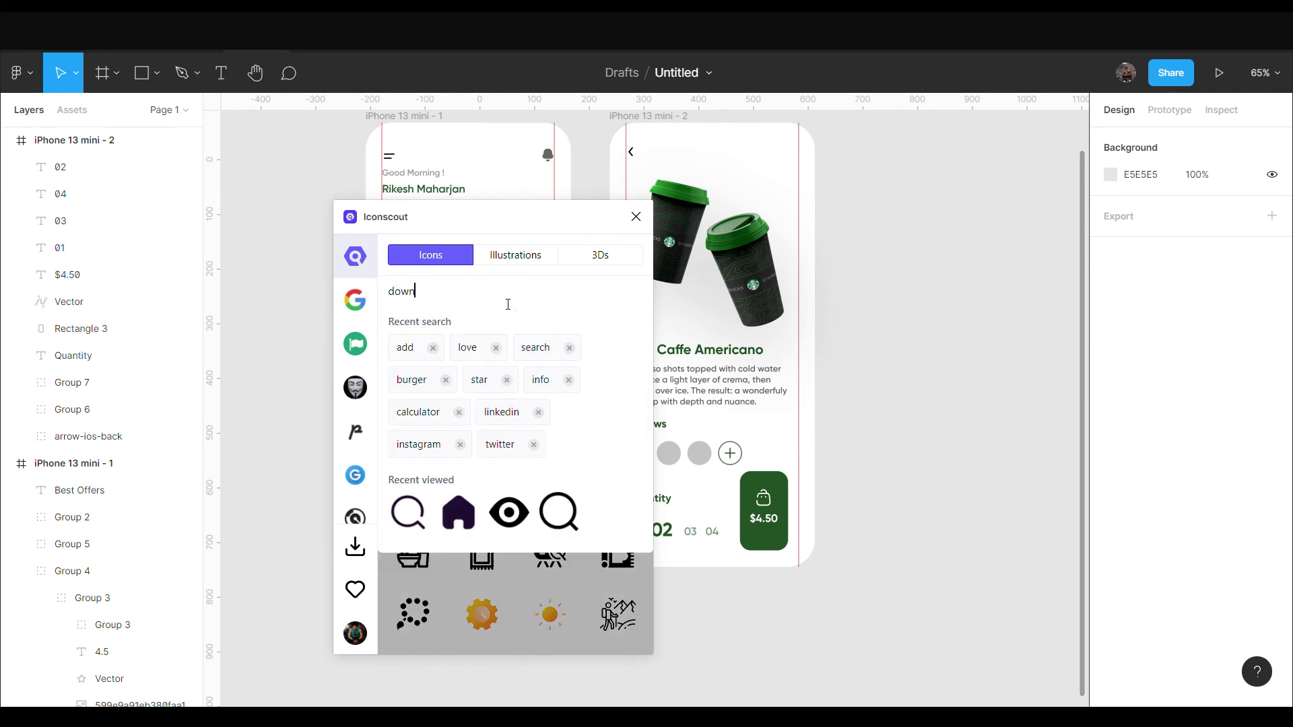
{"action": "key", "text": "Return"}
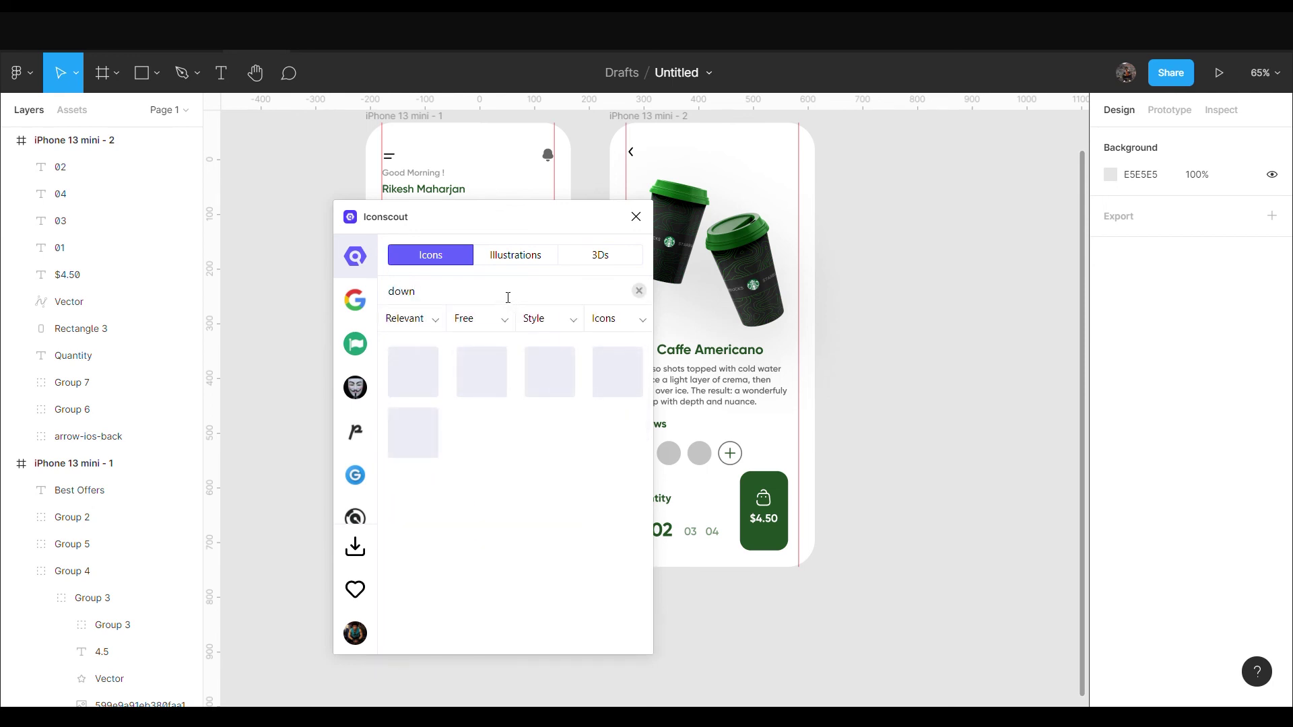
{"action": "scroll", "coordinate": [519, 405], "scroll_direction": "down", "scroll_amount": 1}
{"action": "scroll", "coordinate": [528, 450], "scroll_direction": "down", "scroll_amount": 1}
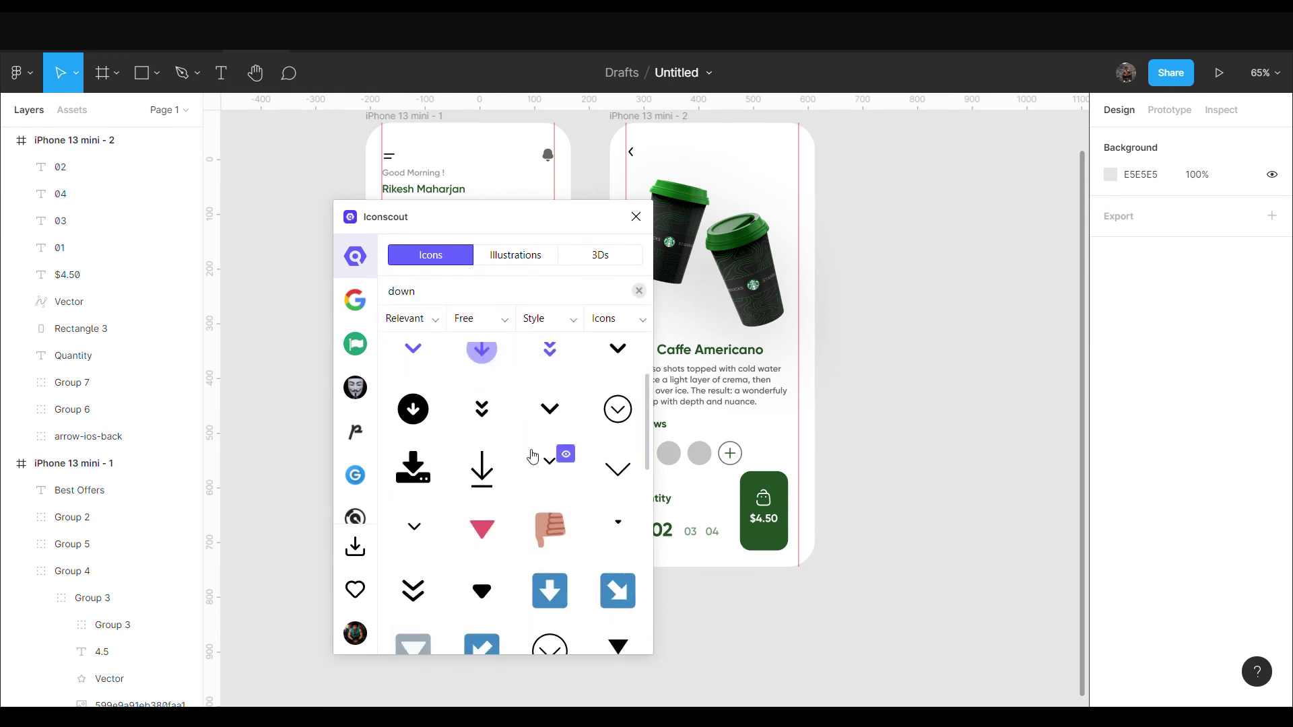
{"action": "left_click", "coordinate": [617, 563]}
{"action": "left_click", "coordinate": [573, 621]}
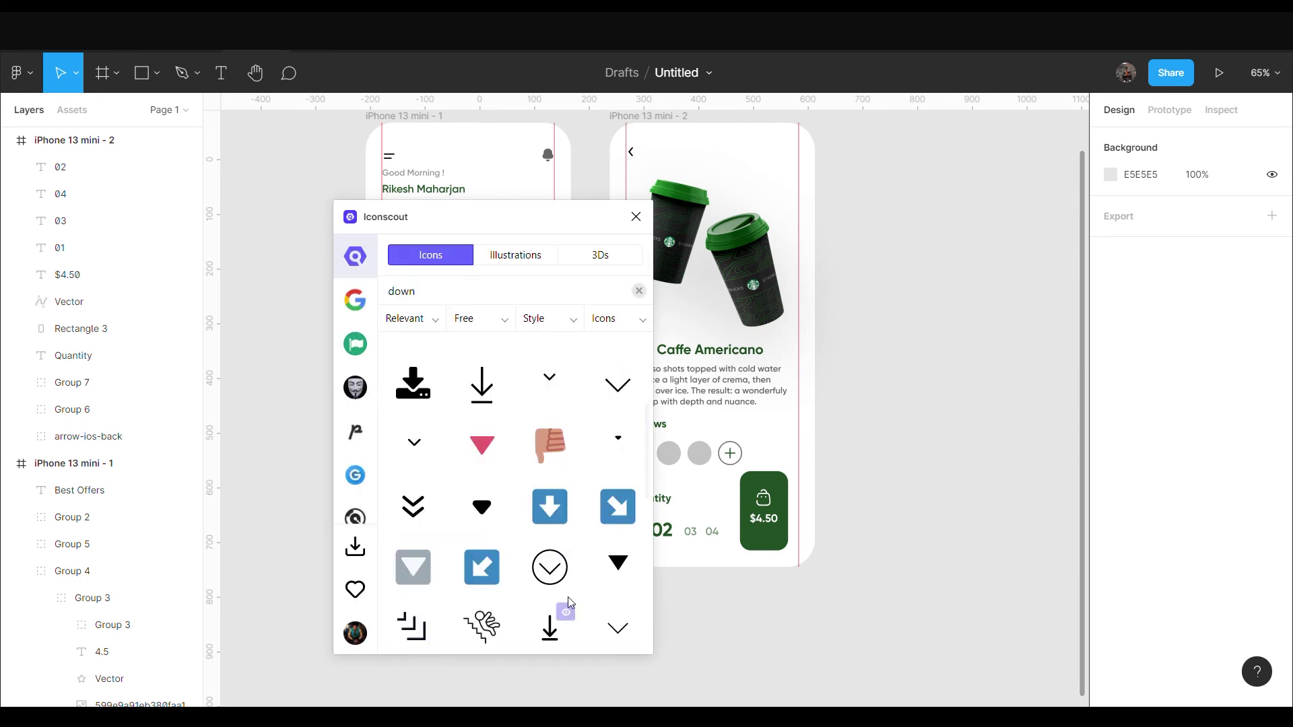
Close the plugin and place the triangle icon beside the detail screen
{"action": "scroll", "coordinate": [573, 513], "scroll_direction": "down", "scroll_amount": 5}
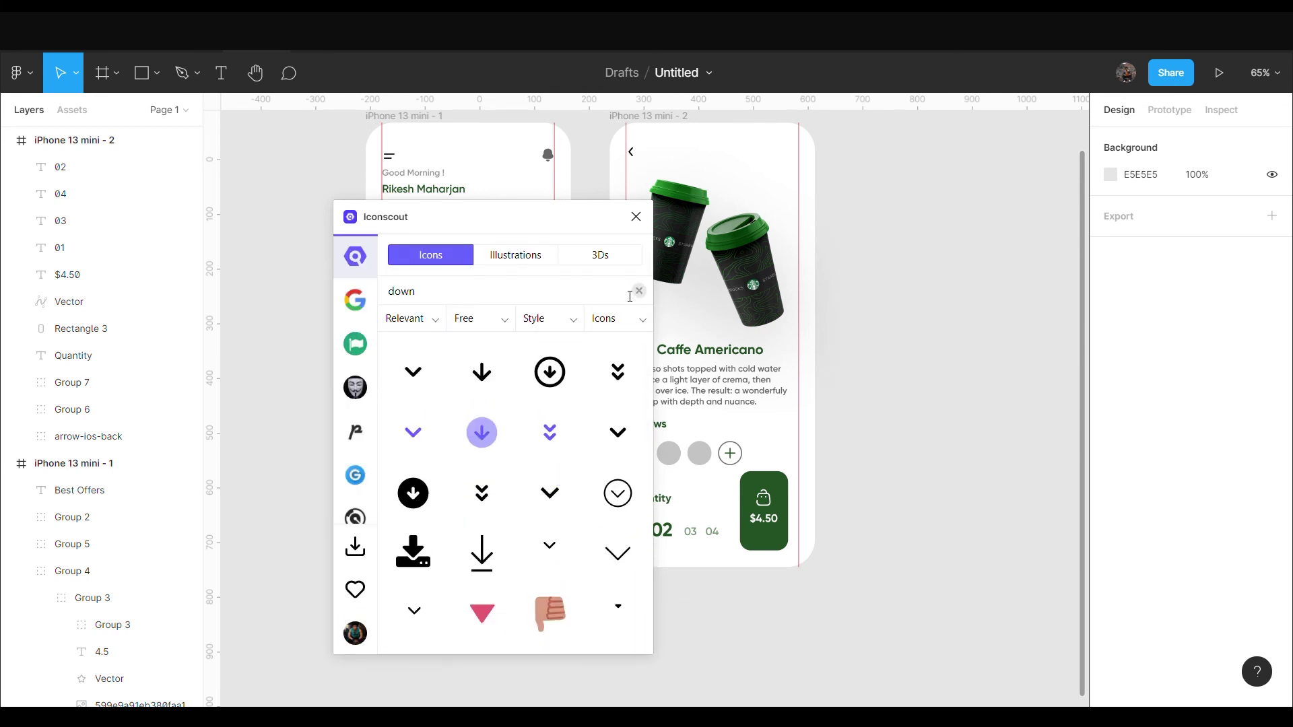
{"action": "left_click_drag", "start_coordinate": [600, 219], "coordinate": [475, 220]}
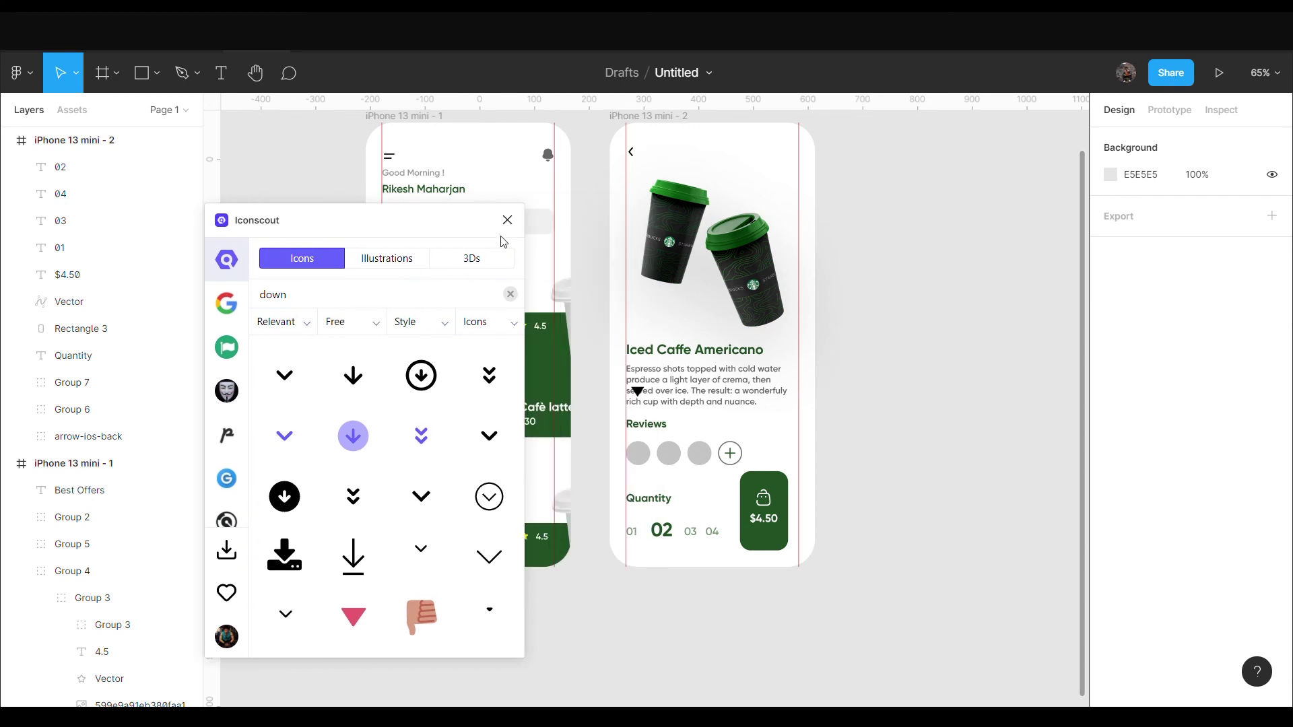
{"action": "left_click", "coordinate": [510, 216]}
{"action": "left_click_drag", "start_coordinate": [673, 391], "coordinate": [881, 402]}
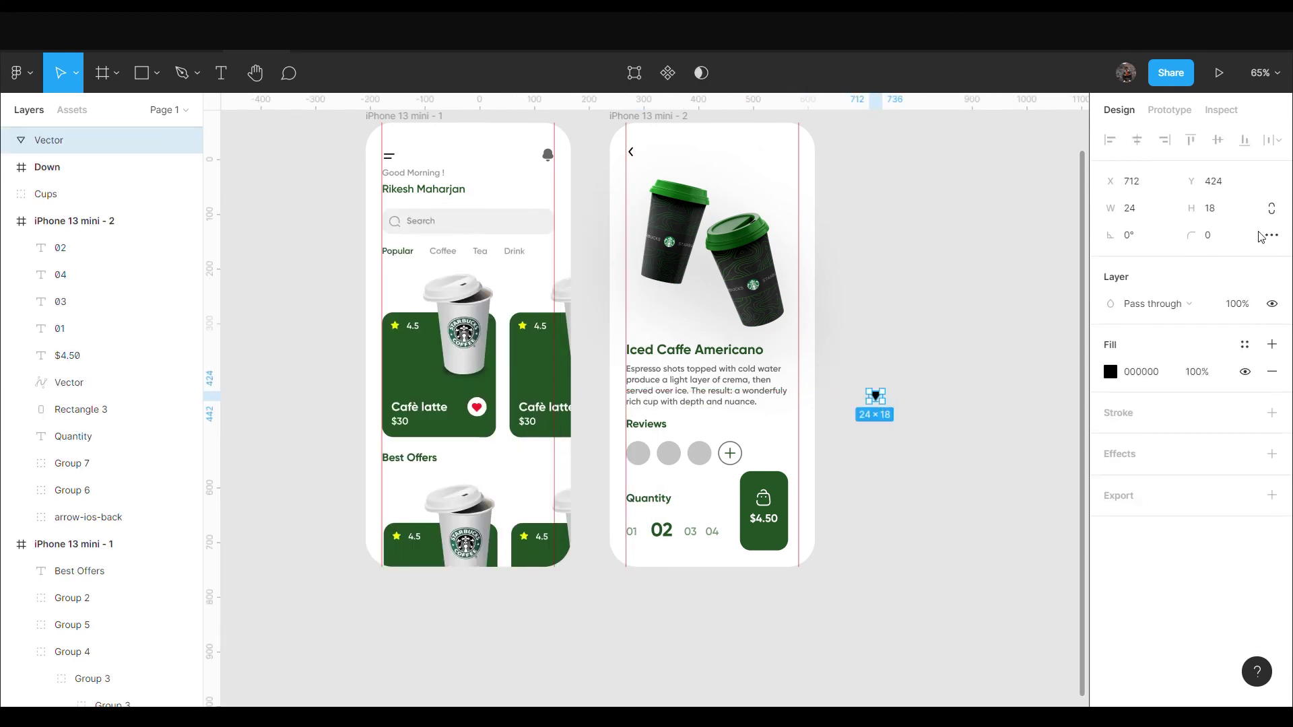
Resize the triangle to 16×12 with locked proportions and fill it dark green
{"action": "left_click", "coordinate": [1272, 209]}
{"action": "left_click", "coordinate": [1140, 211]}
{"action": "type", "text": "16"}
{"action": "key", "text": "Return"}
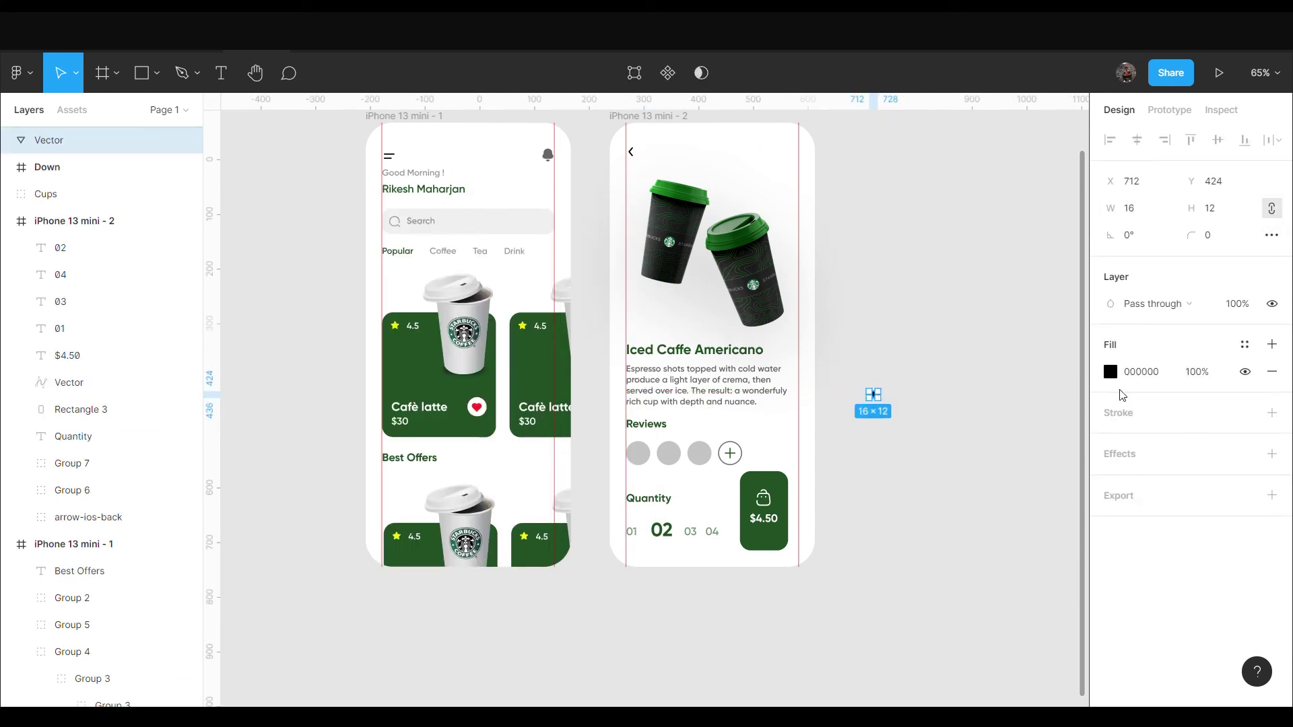
{"action": "left_click", "coordinate": [1112, 373]}
{"action": "left_click", "coordinate": [930, 630]}
{"action": "left_click", "coordinate": [879, 449]}
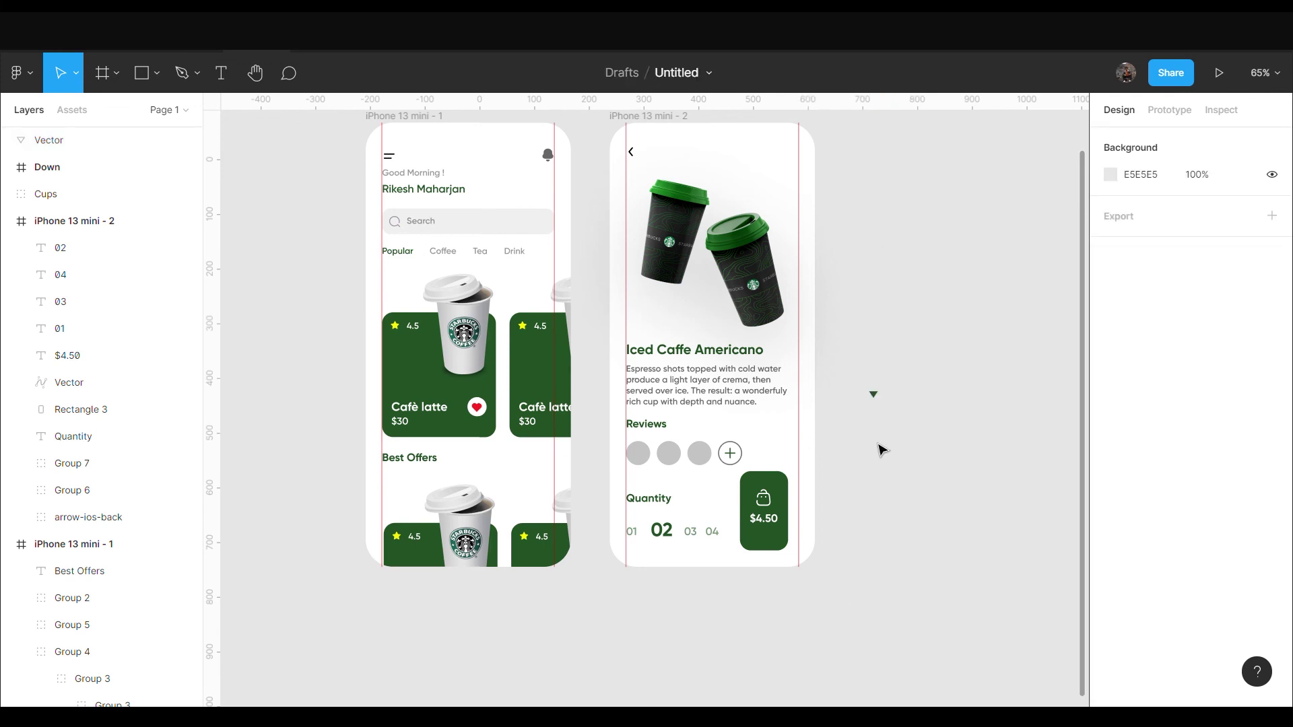
Flip the triangle horizontally using its context menu
{"action": "left_click", "coordinate": [874, 396]}
{"action": "right_click", "coordinate": [872, 398]}
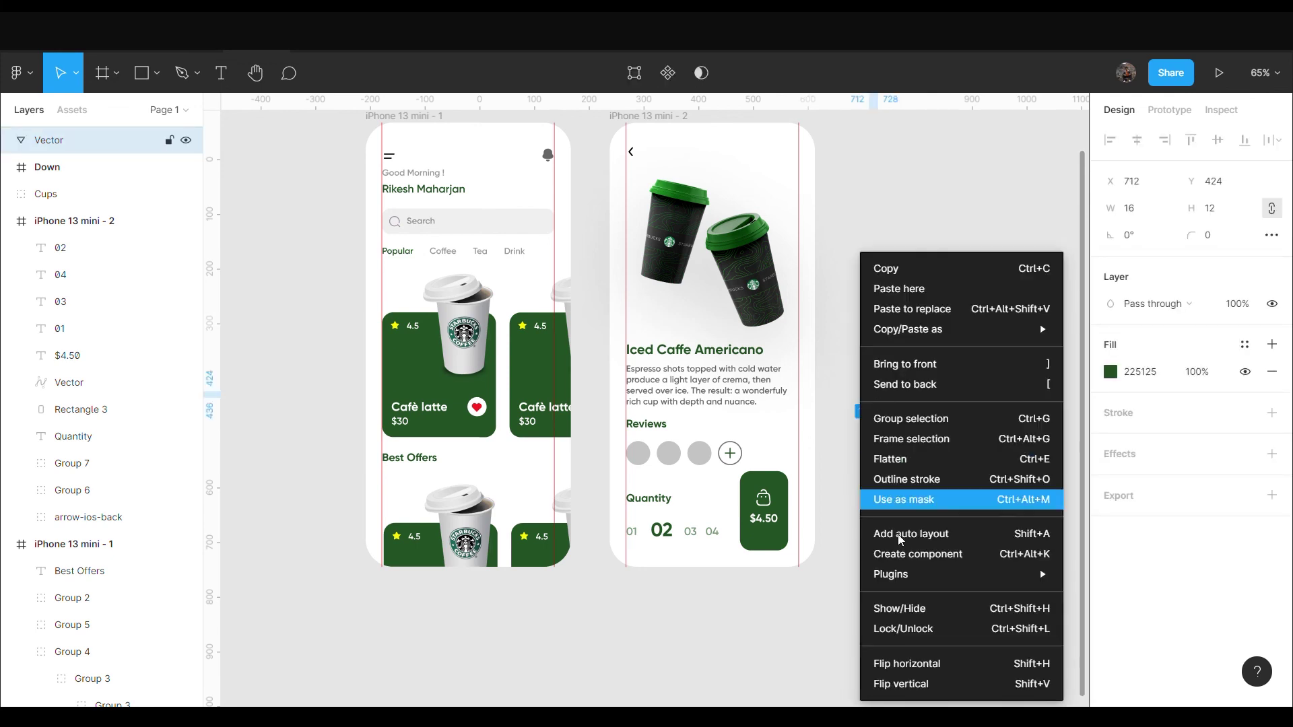
{"action": "left_click", "coordinate": [924, 669]}
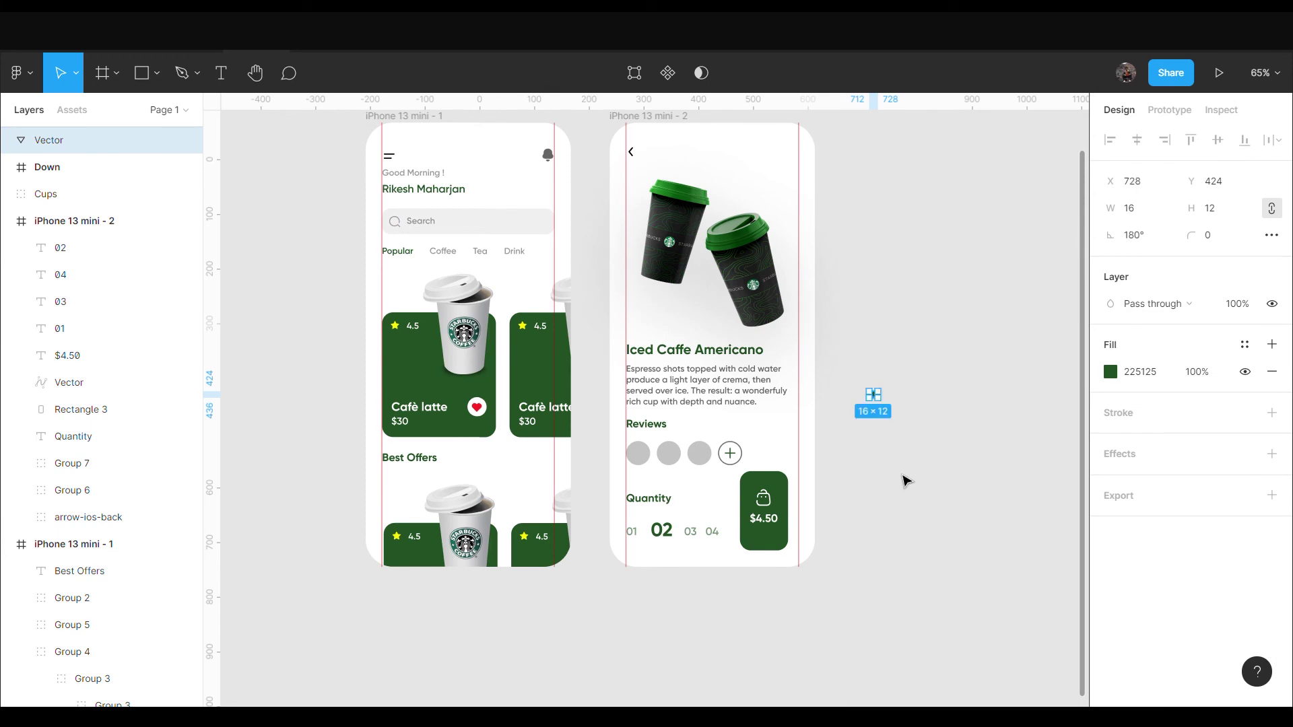
{"action": "right_click", "coordinate": [869, 401]}
Flip the triangle vertically and position it just under the 02 number
{"action": "left_click", "coordinate": [967, 681]}
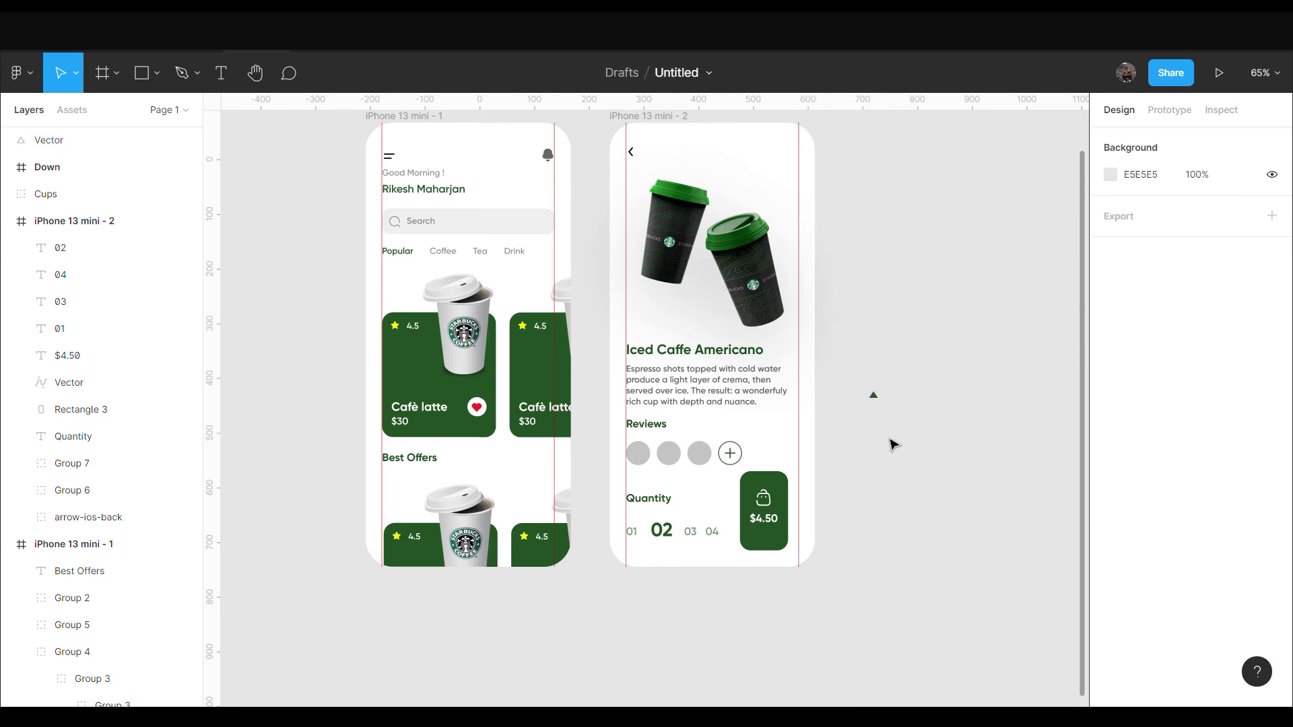
{"action": "mouse_move", "coordinate": [874, 397]}
{"action": "left_mouse_down"}
{"action": "mouse_move", "coordinate": [835, 472]}
{"action": "mouse_move", "coordinate": [661, 547]}
{"action": "left_mouse_up"}
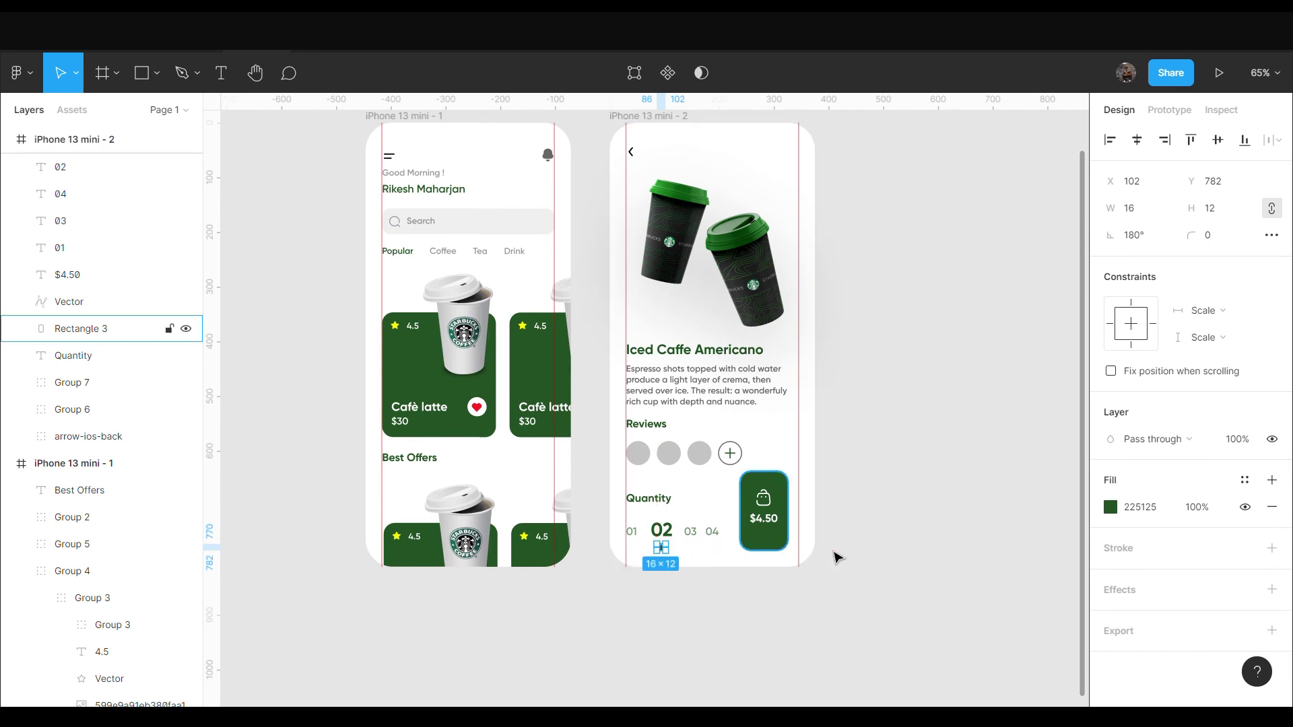
{"action": "key", "text": "Right"}
{"action": "key", "text": "Up"}
{"action": "key", "text": "Up"}
{"action": "key", "text": "Up"}
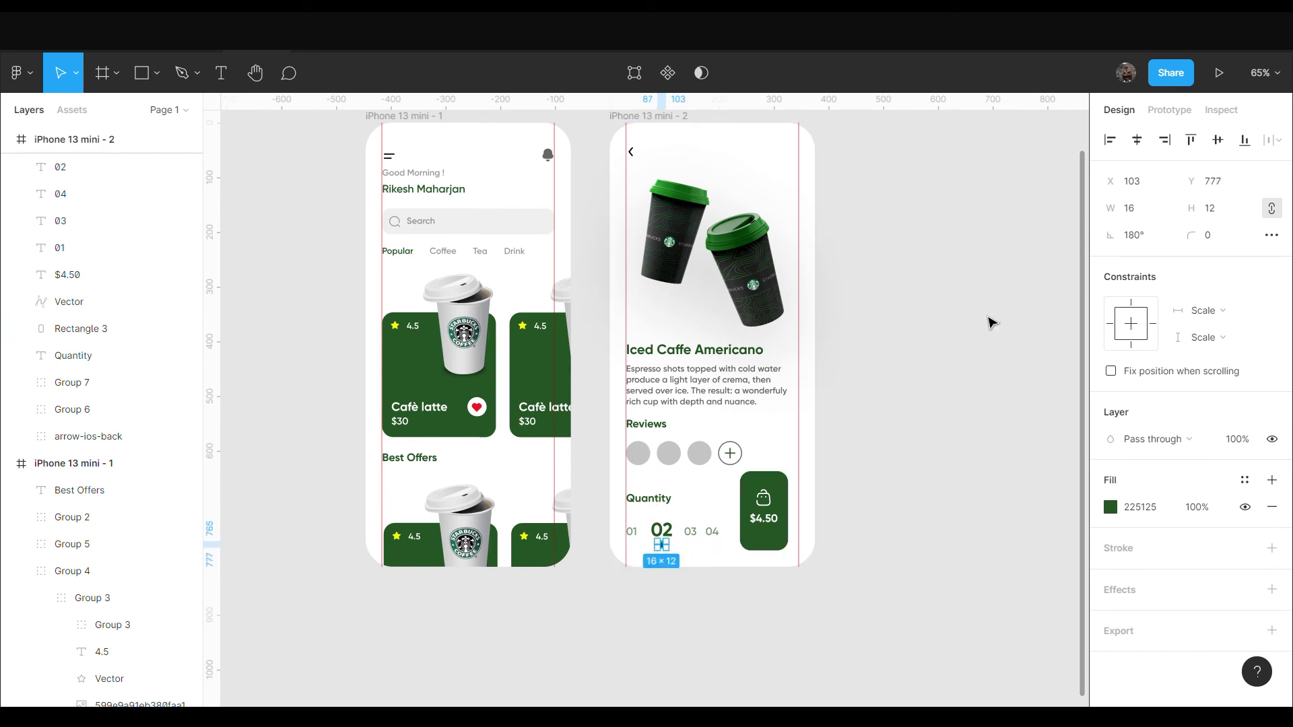
Settle the caret's width at 11 (about 11×8.25)
{"action": "left_click", "coordinate": [1147, 210]}
{"action": "type", "text": "0"}
{"action": "key", "text": "Return"}
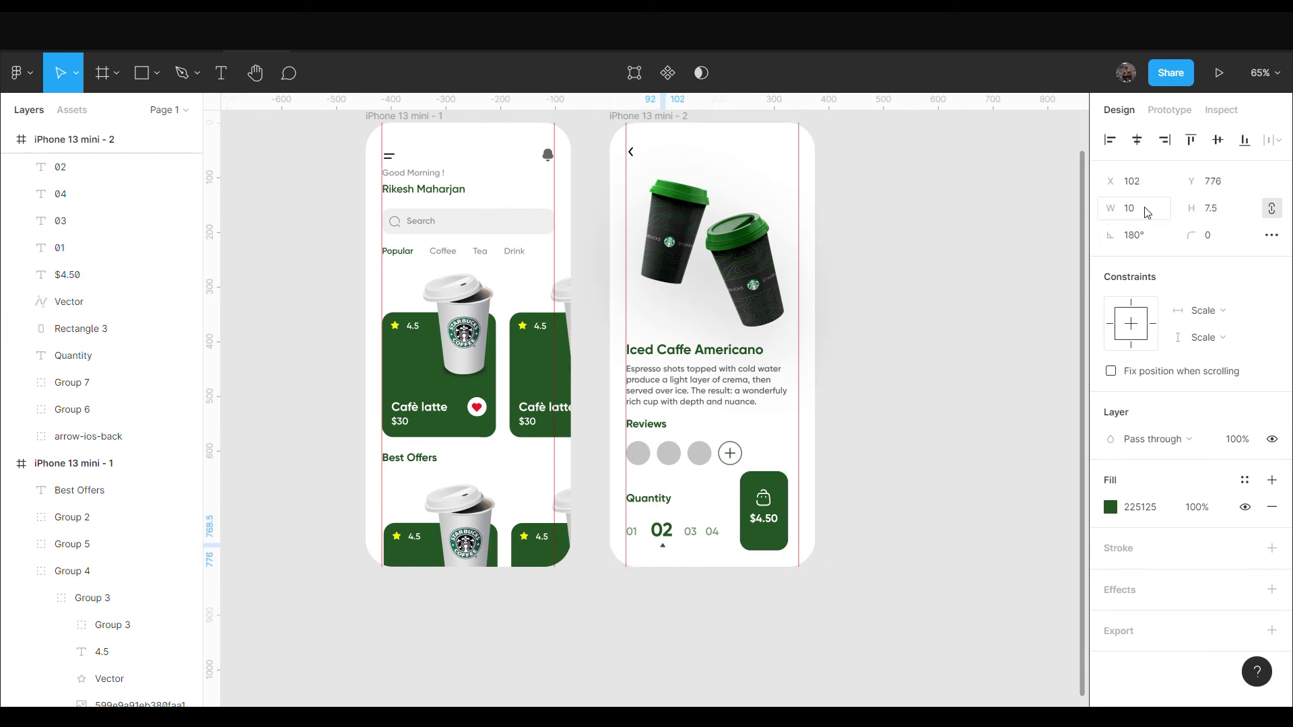
{"action": "left_click", "coordinate": [1147, 211]}
{"action": "type", "text": "12"}
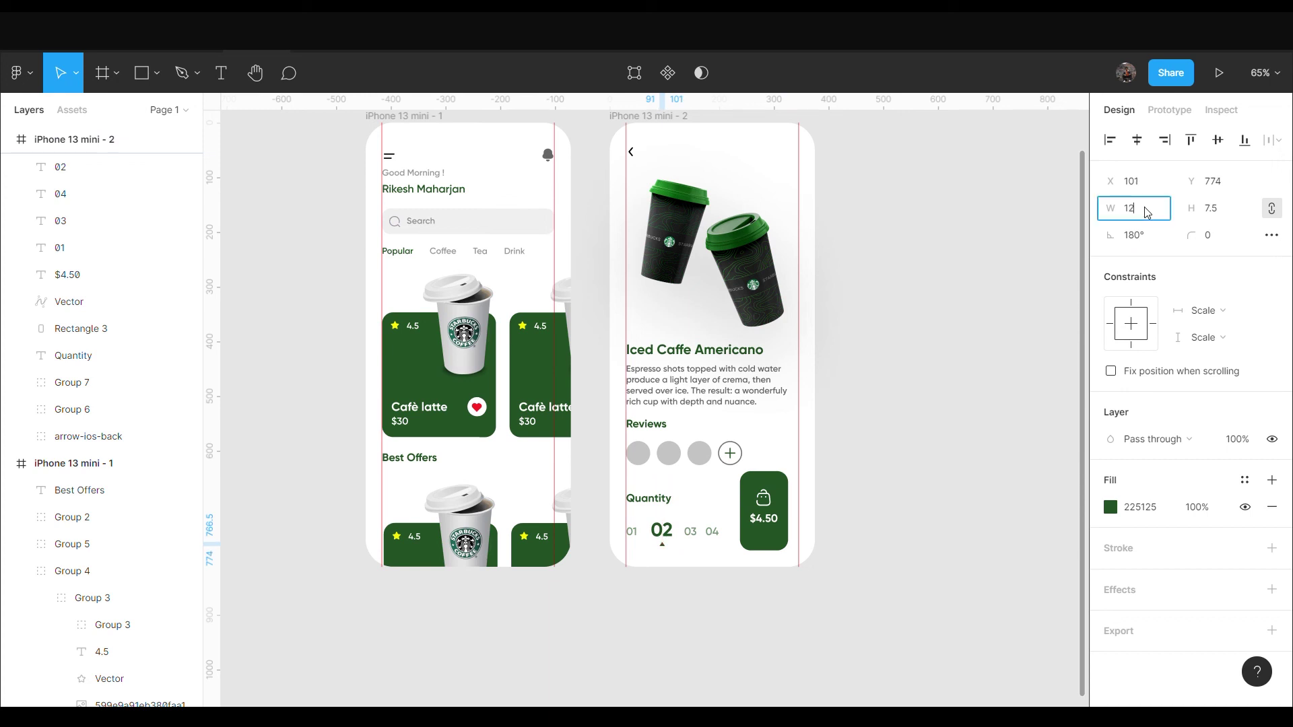
{"action": "key", "text": "Return"}
{"action": "left_click", "coordinate": [1153, 213]}
{"action": "type", "text": "11"}
{"action": "key", "text": "Return"}
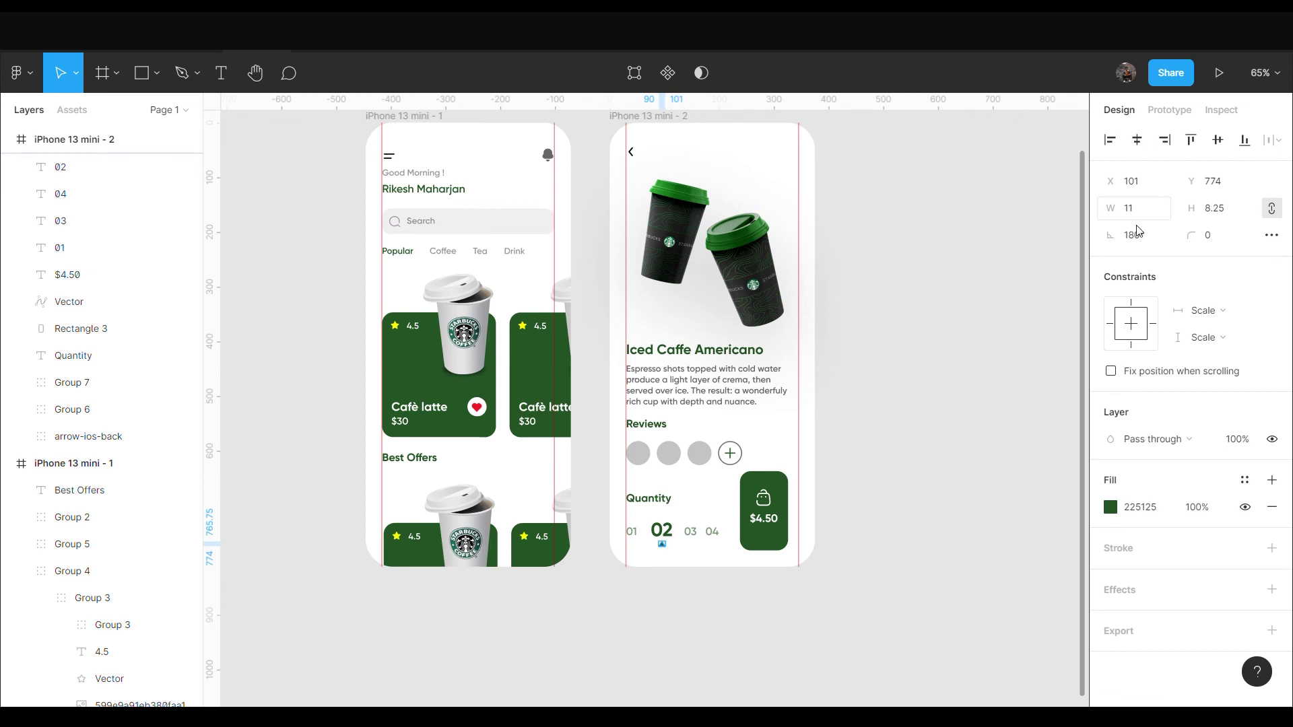
{"action": "left_click", "coordinate": [973, 335]}
Launch the Content Reel plugin and show its Image collections
{"action": "scroll", "coordinate": [889, 445], "scroll_direction": "up", "scroll_amount": 2}
{"action": "right_click", "coordinate": [878, 394]}
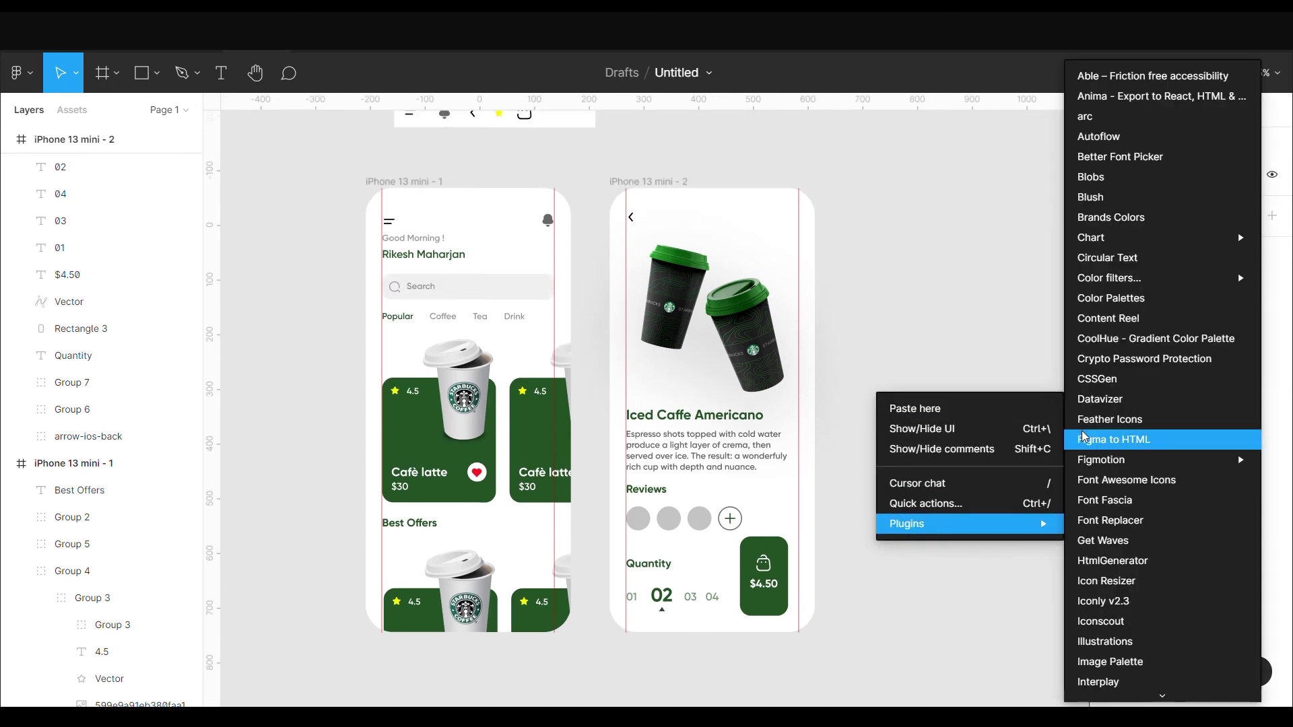
{"action": "left_click", "coordinate": [1049, 380]}
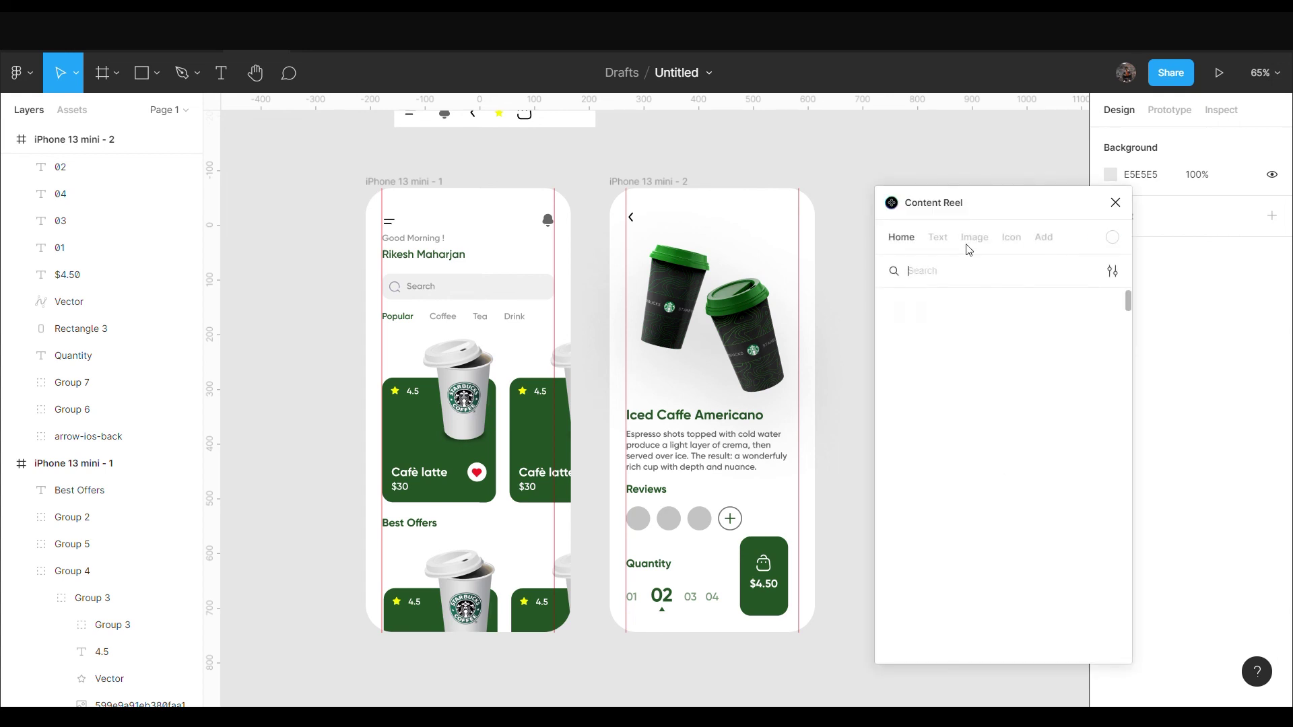
{"action": "left_click", "coordinate": [974, 243]}
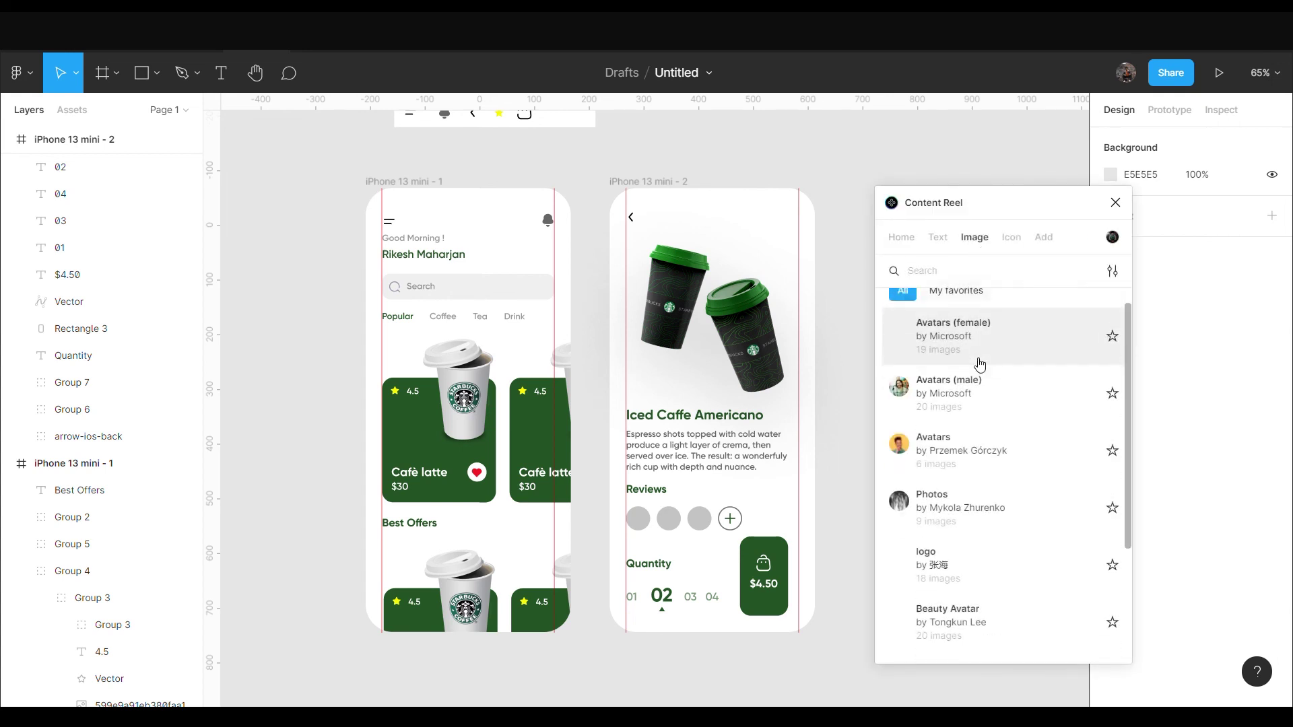
Find and open the Toy face by Amrit V3 avatar collection
{"action": "scroll", "coordinate": [981, 367], "scroll_direction": "down", "scroll_amount": 2}
{"action": "scroll", "coordinate": [978, 404], "scroll_direction": "down", "scroll_amount": 2}
{"action": "scroll", "coordinate": [978, 404], "scroll_direction": "down", "scroll_amount": 3}
{"action": "scroll", "coordinate": [978, 404], "scroll_direction": "down", "scroll_amount": 2}
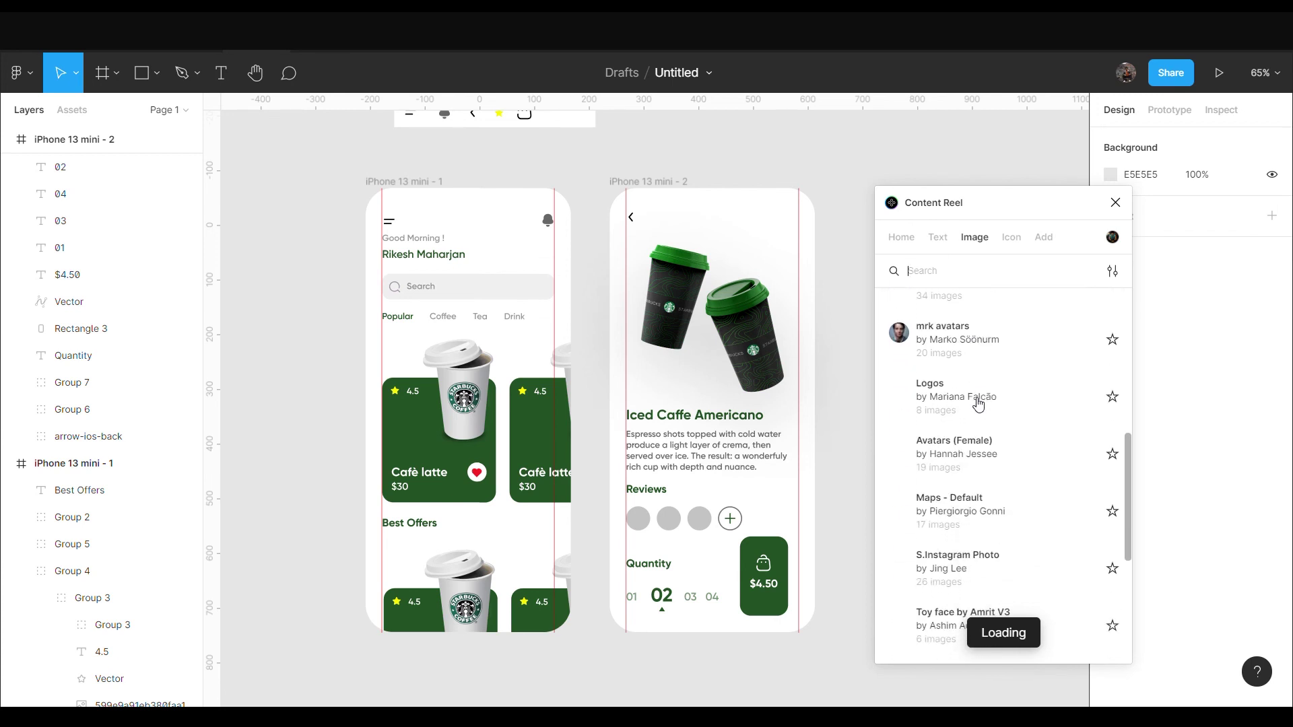
{"action": "scroll", "coordinate": [978, 404], "scroll_direction": "up", "scroll_amount": 4}
{"action": "scroll", "coordinate": [977, 403], "scroll_direction": "down", "scroll_amount": 1}
{"action": "scroll", "coordinate": [977, 405], "scroll_direction": "up", "scroll_amount": 3}
{"action": "scroll", "coordinate": [978, 405], "scroll_direction": "down", "scroll_amount": 3}
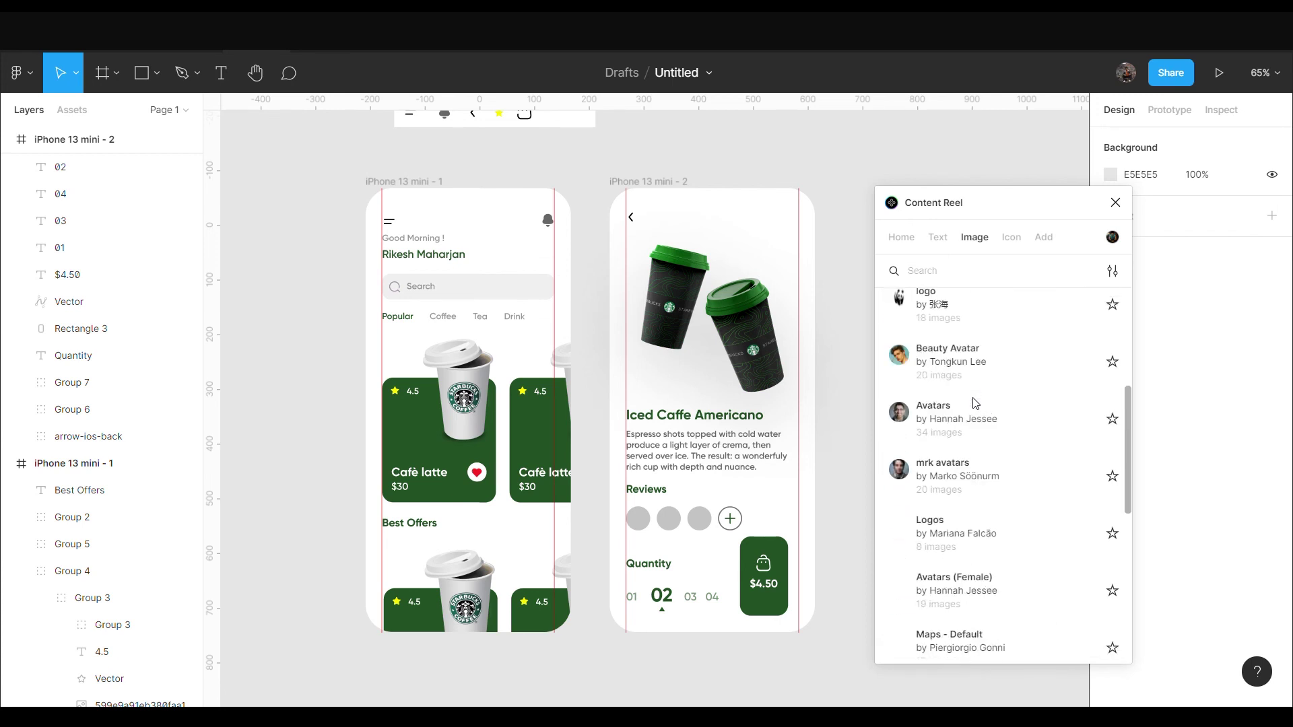
{"action": "scroll", "coordinate": [983, 408], "scroll_direction": "down", "scroll_amount": 2}
{"action": "scroll", "coordinate": [988, 410], "scroll_direction": "down", "scroll_amount": 2}
{"action": "scroll", "coordinate": [988, 410], "scroll_direction": "up", "scroll_amount": 3}
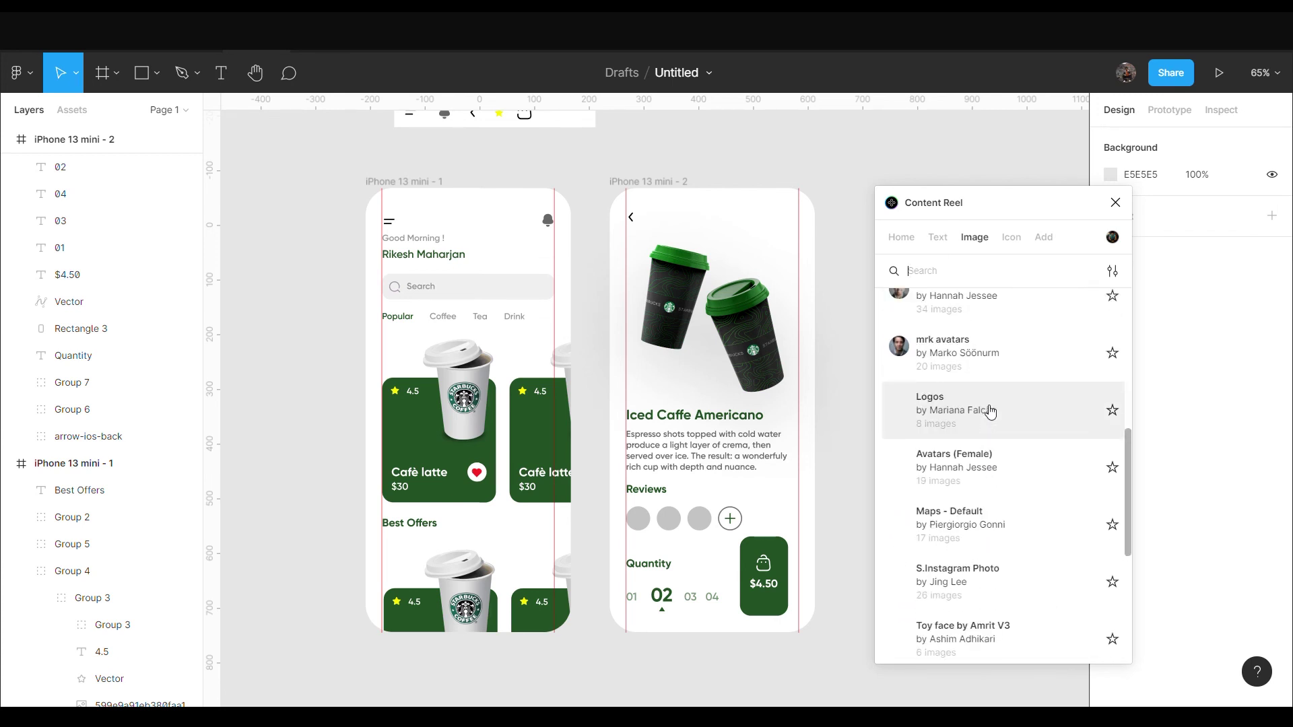
{"action": "scroll", "coordinate": [988, 410], "scroll_direction": "up", "scroll_amount": 3}
{"action": "scroll", "coordinate": [987, 410], "scroll_direction": "up", "scroll_amount": 1}
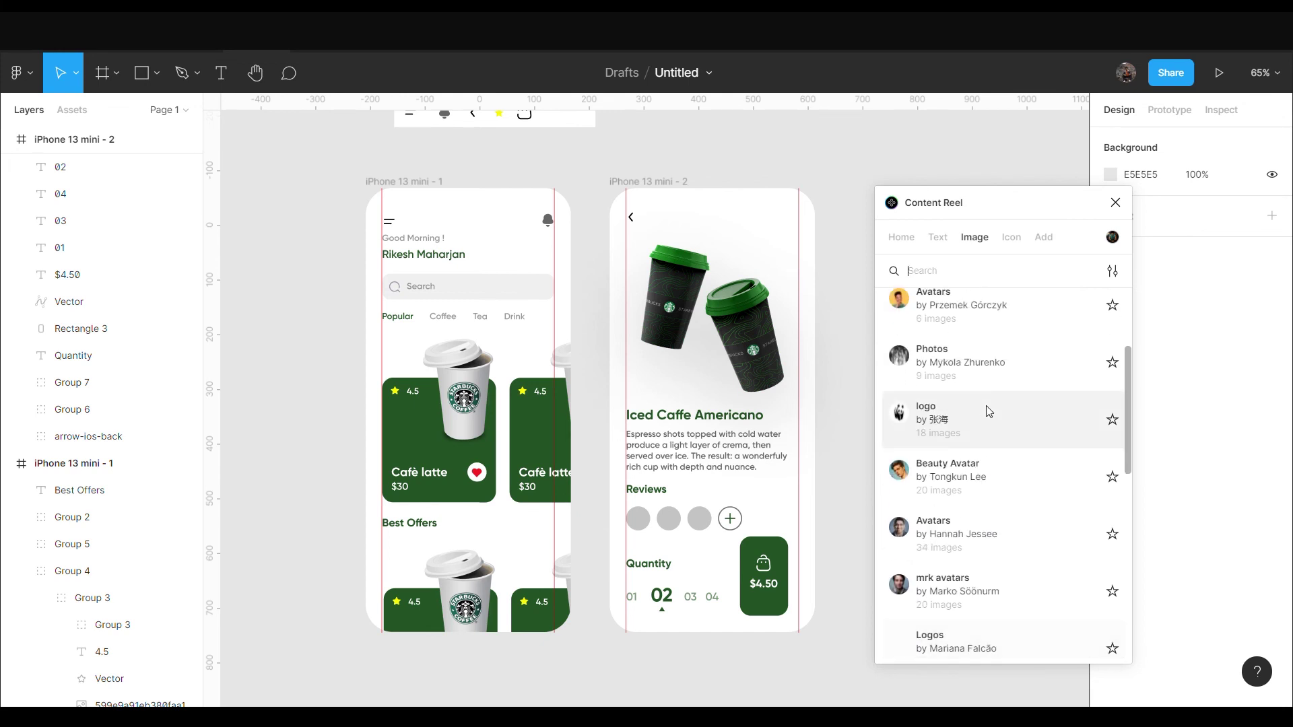
{"action": "scroll", "coordinate": [989, 411], "scroll_direction": "down", "scroll_amount": 3}
{"action": "scroll", "coordinate": [988, 421], "scroll_direction": "down", "scroll_amount": 2}
{"action": "scroll", "coordinate": [984, 438], "scroll_direction": "down", "scroll_amount": 3}
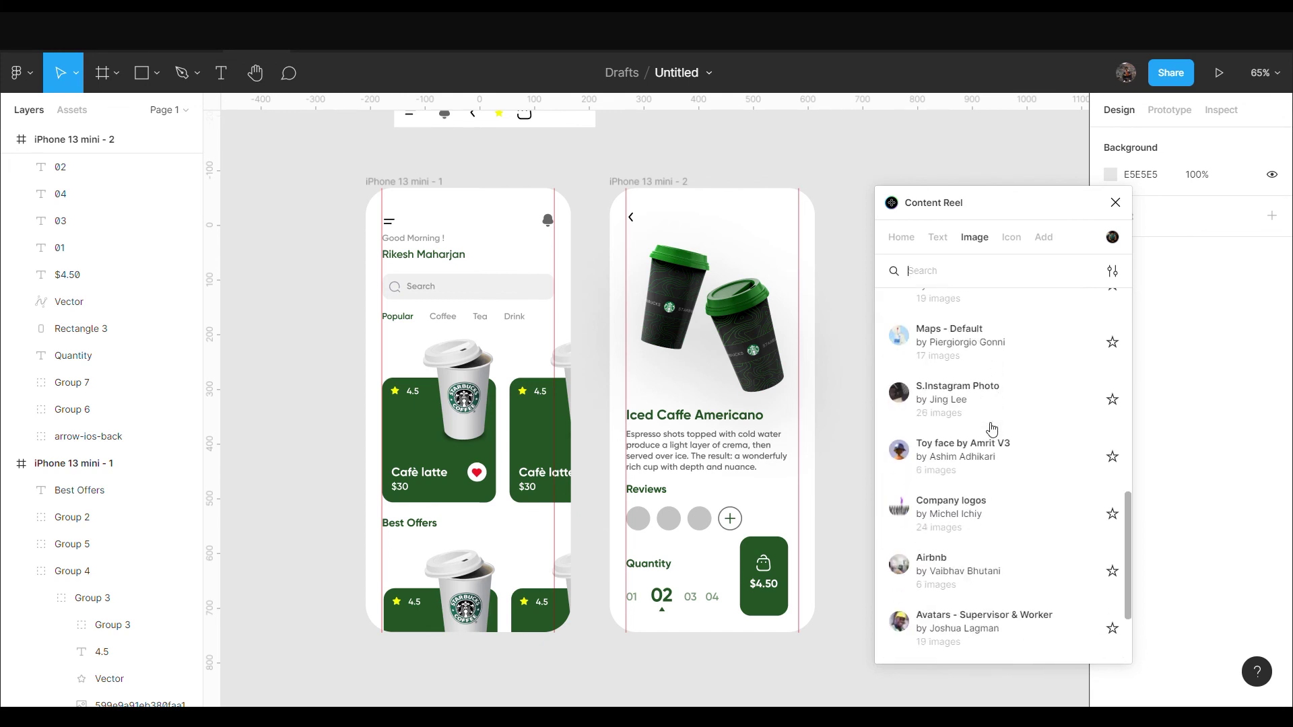
{"action": "left_click", "coordinate": [978, 457]}
Fill the three review circles with green, second and red toy-face avatars, then close Content Reel
{"action": "double_click", "coordinate": [644, 529]}
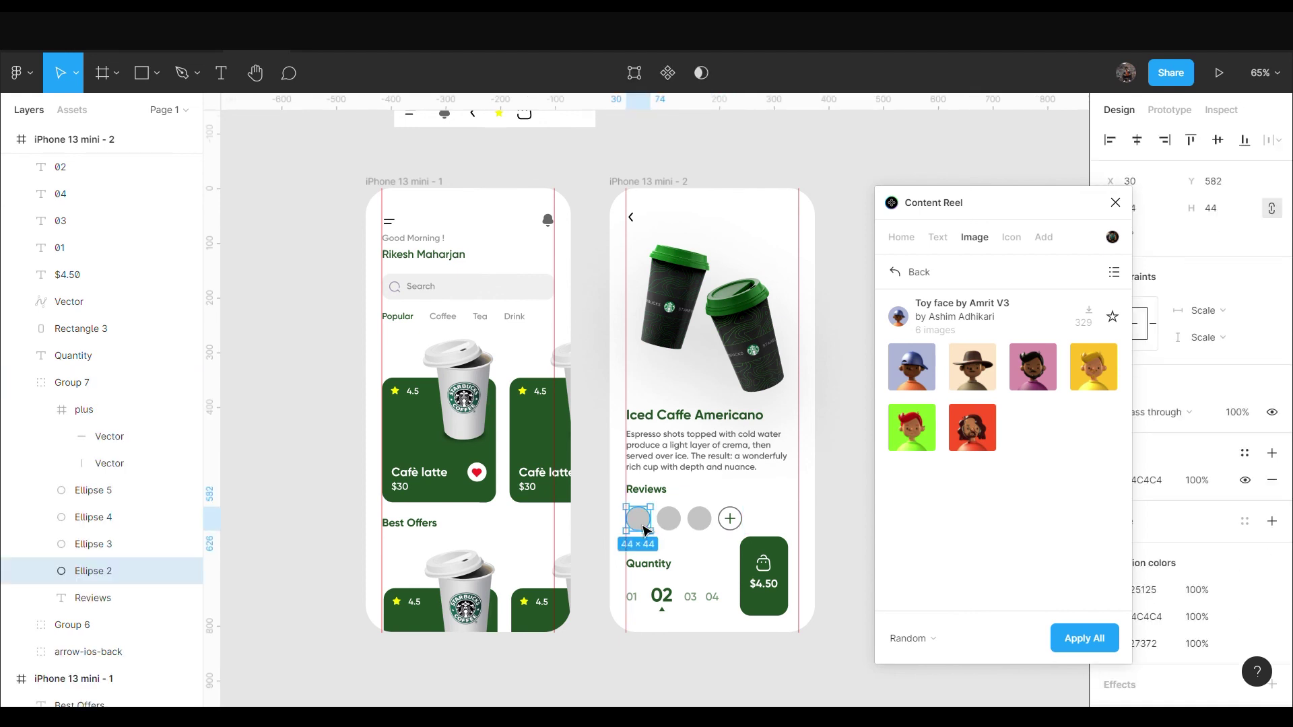
{"action": "left_click", "coordinate": [911, 428]}
{"action": "left_click", "coordinate": [669, 519]}
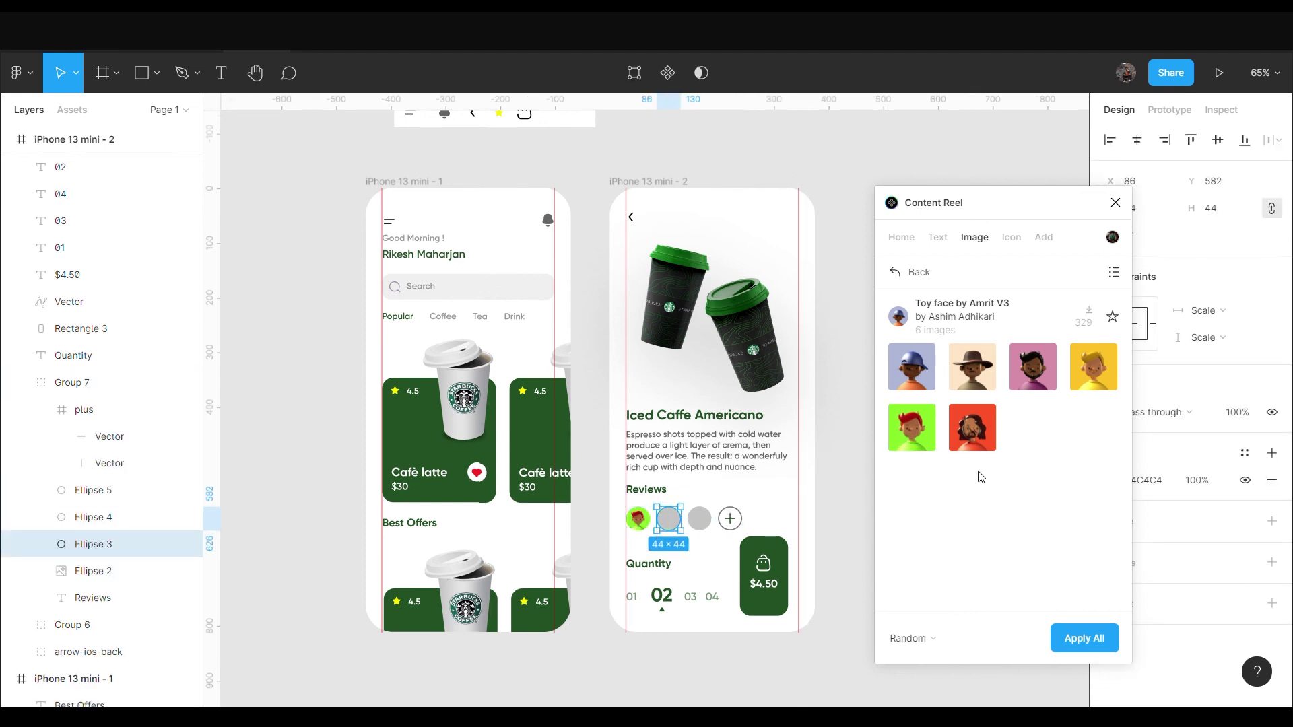
{"action": "left_click", "coordinate": [930, 384]}
{"action": "left_click", "coordinate": [702, 519]}
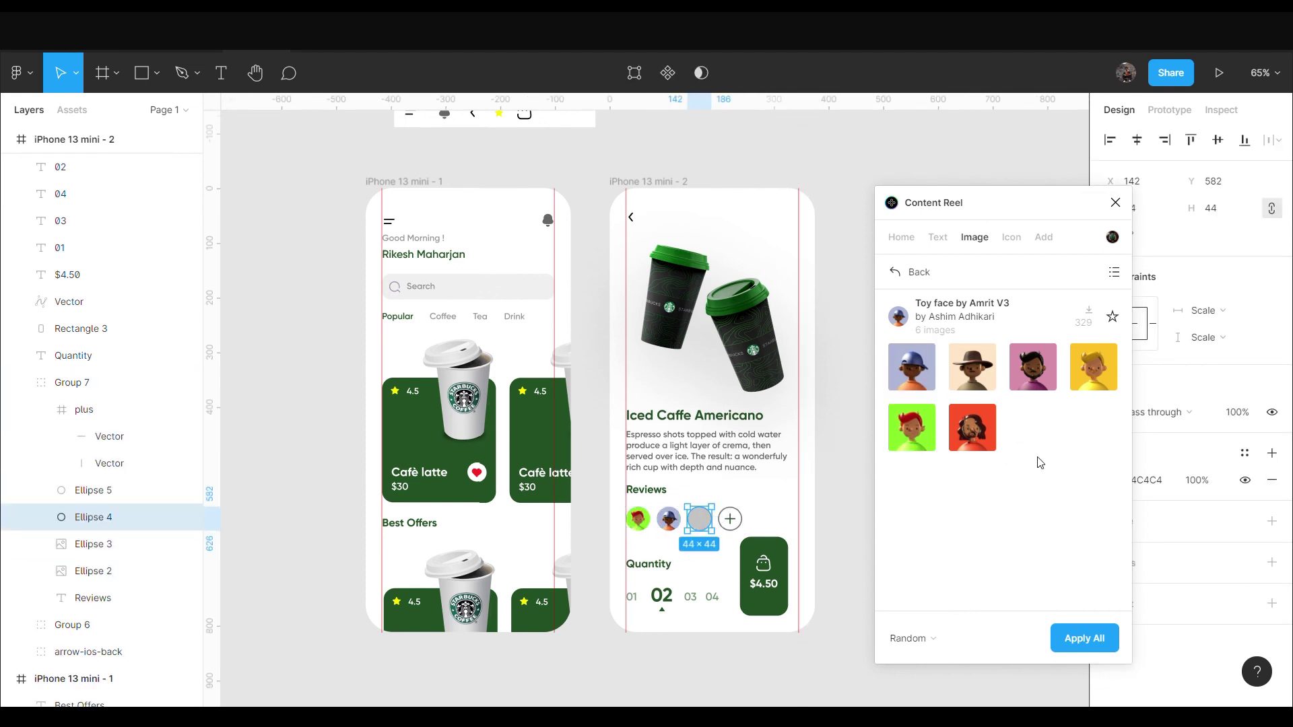
{"action": "left_click", "coordinate": [972, 428]}
{"action": "left_click", "coordinate": [1116, 202]}
{"action": "left_click", "coordinate": [972, 320]}
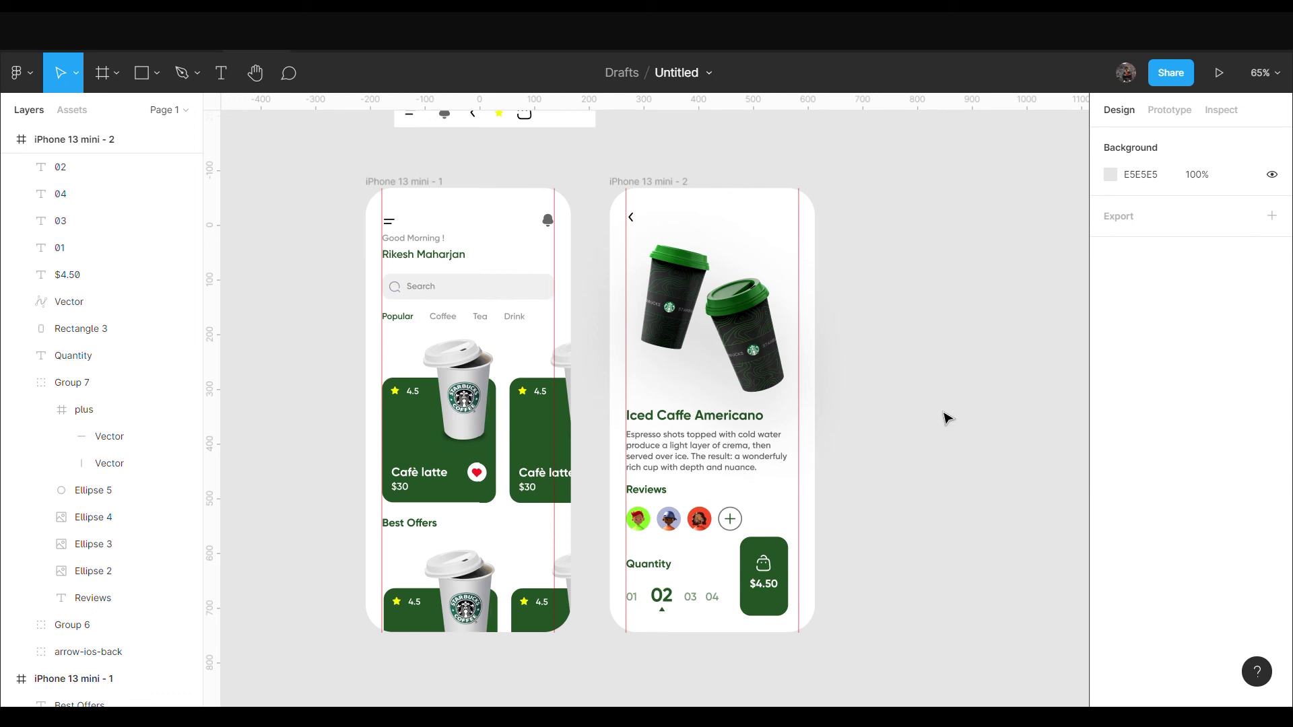
Paste the Dribbble shot HD - 1 frame and zoom the view to 85%
{"action": "key", "text": "ctrl+v"}
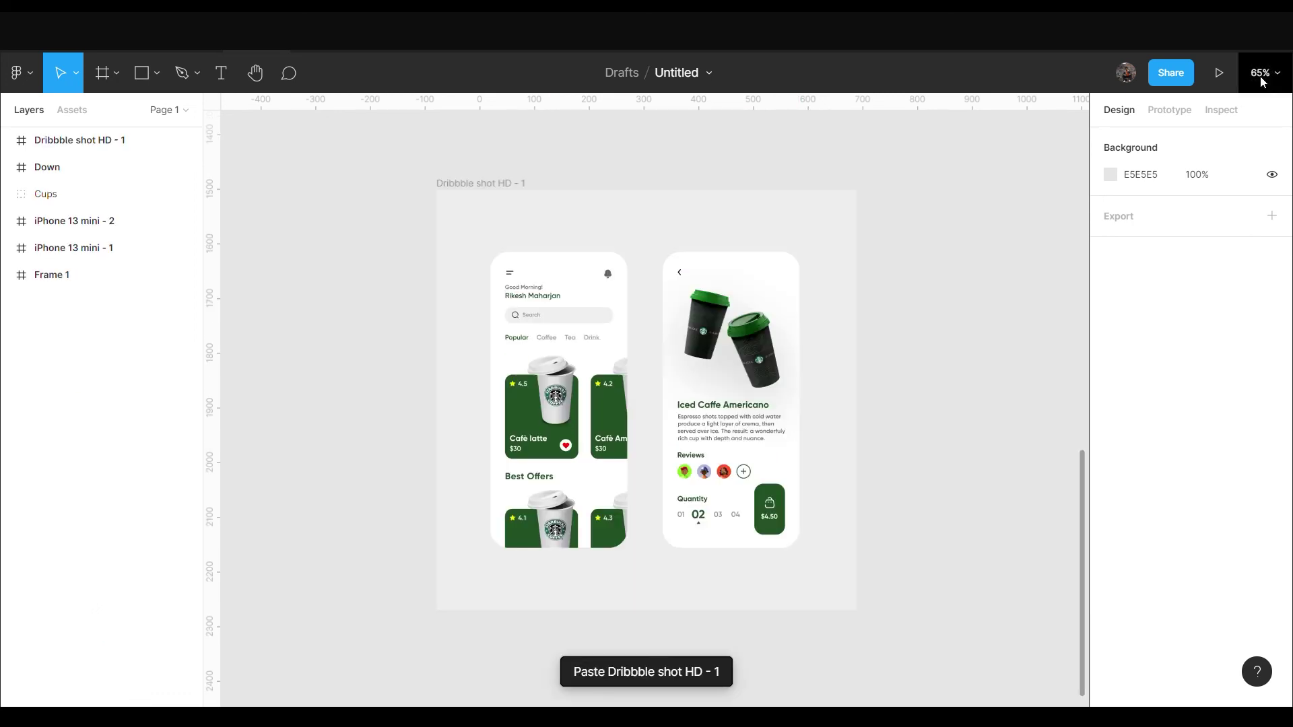
{"action": "left_click", "coordinate": [1265, 73]}
{"action": "type", "text": "85"}
{"action": "key", "text": "Return"}
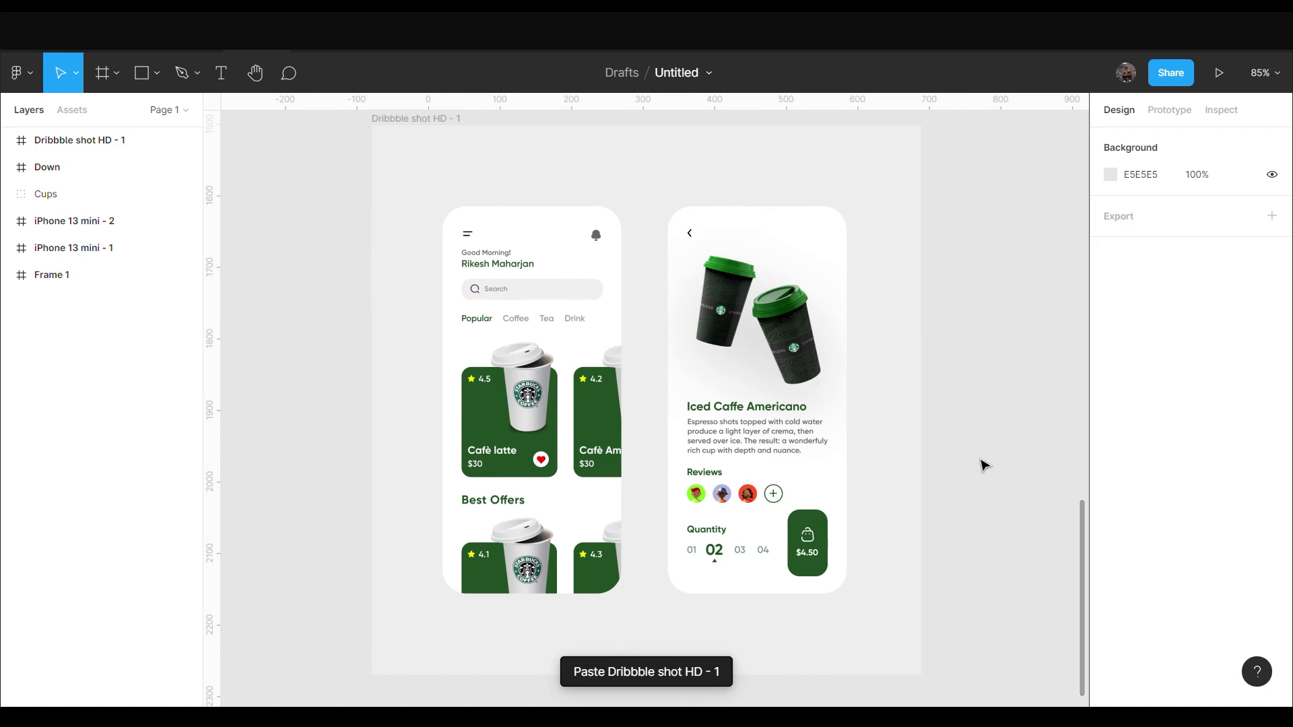